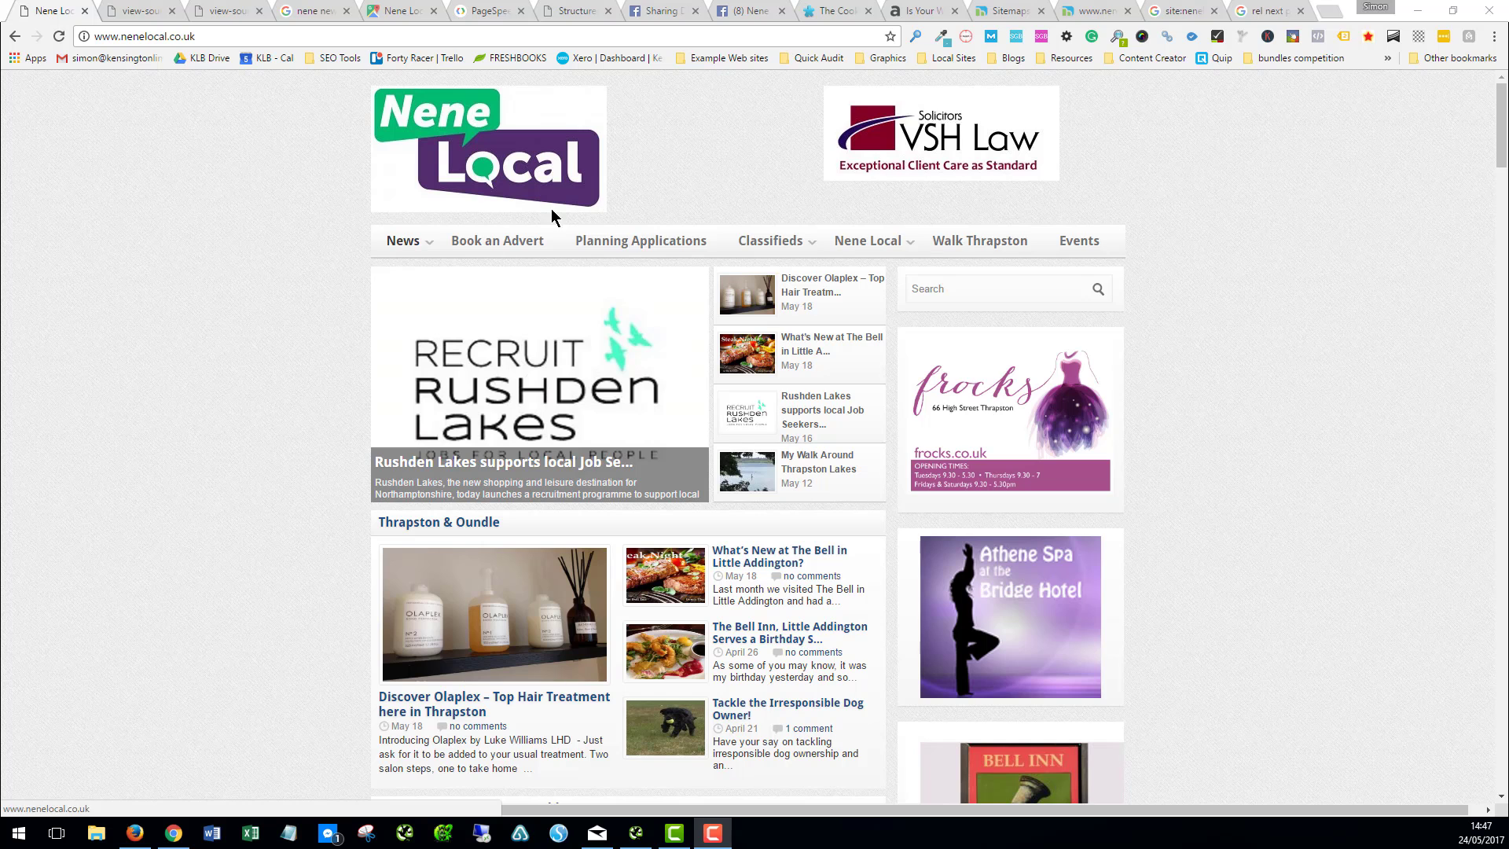
Step: Look over the Nene Local homepage, from the featured stories slider through the regional news sections
{"action": "scroll", "coordinate": [931, 495], "scroll_direction": "down", "scroll_amount": 2}
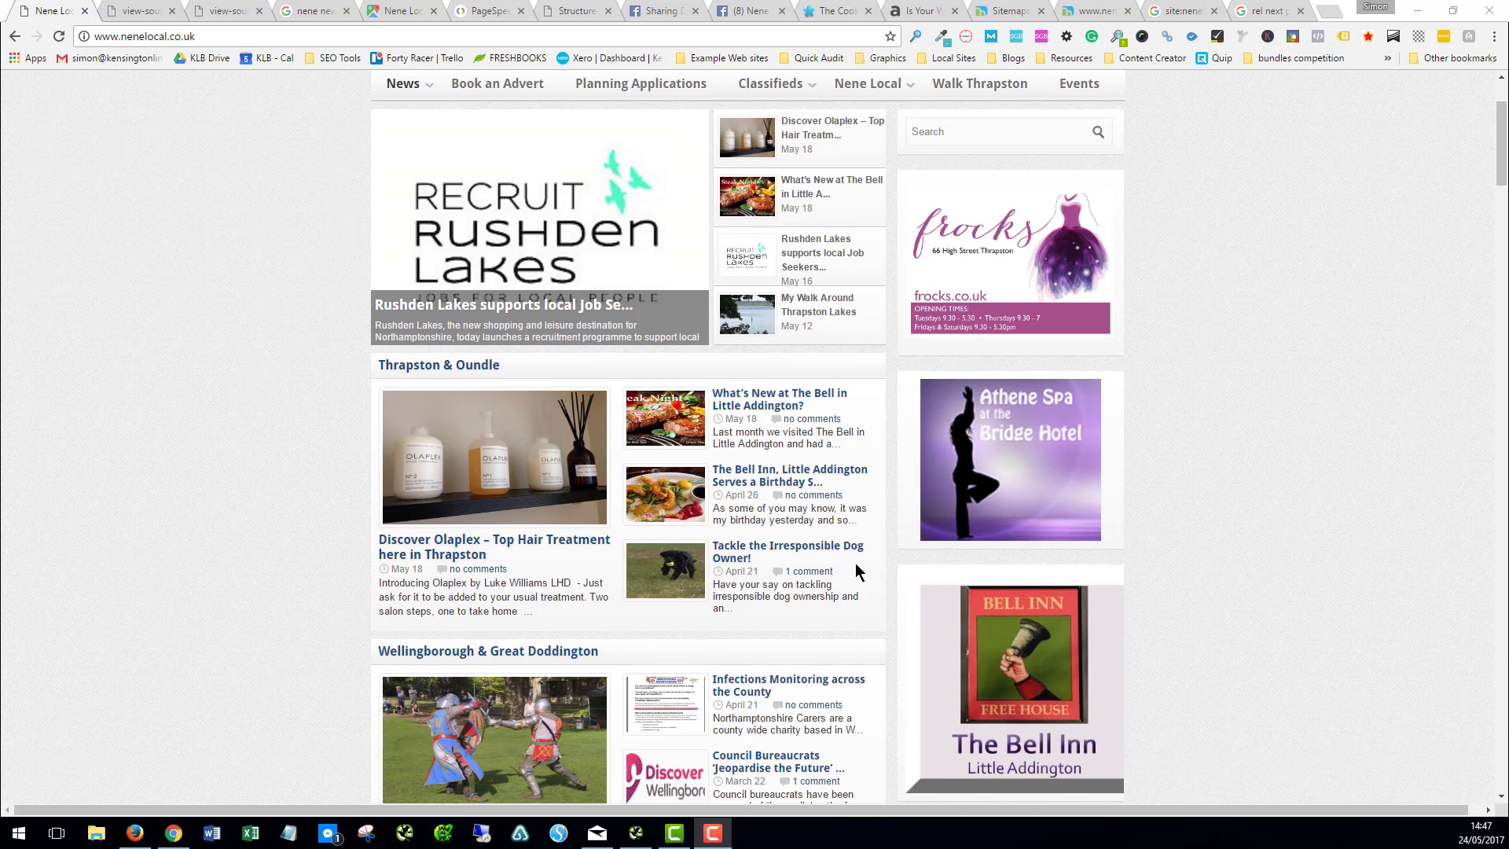
{"action": "scroll", "coordinate": [855, 597], "scroll_direction": "down", "scroll_amount": 3}
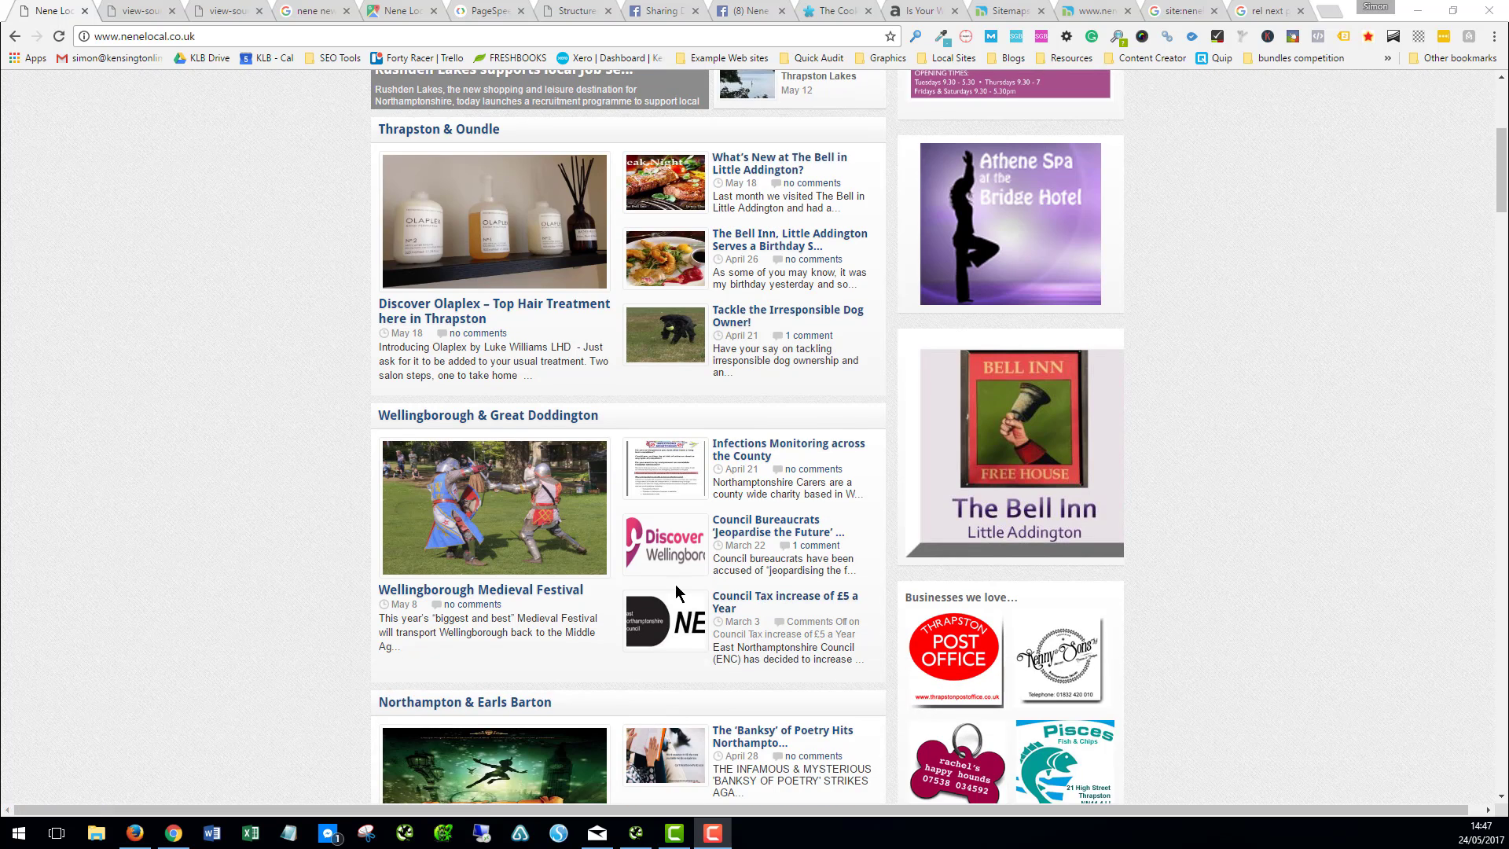
{"action": "scroll", "coordinate": [764, 621], "scroll_direction": "up", "scroll_amount": 1}
{"action": "scroll", "coordinate": [763, 620], "scroll_direction": "up", "scroll_amount": 4}
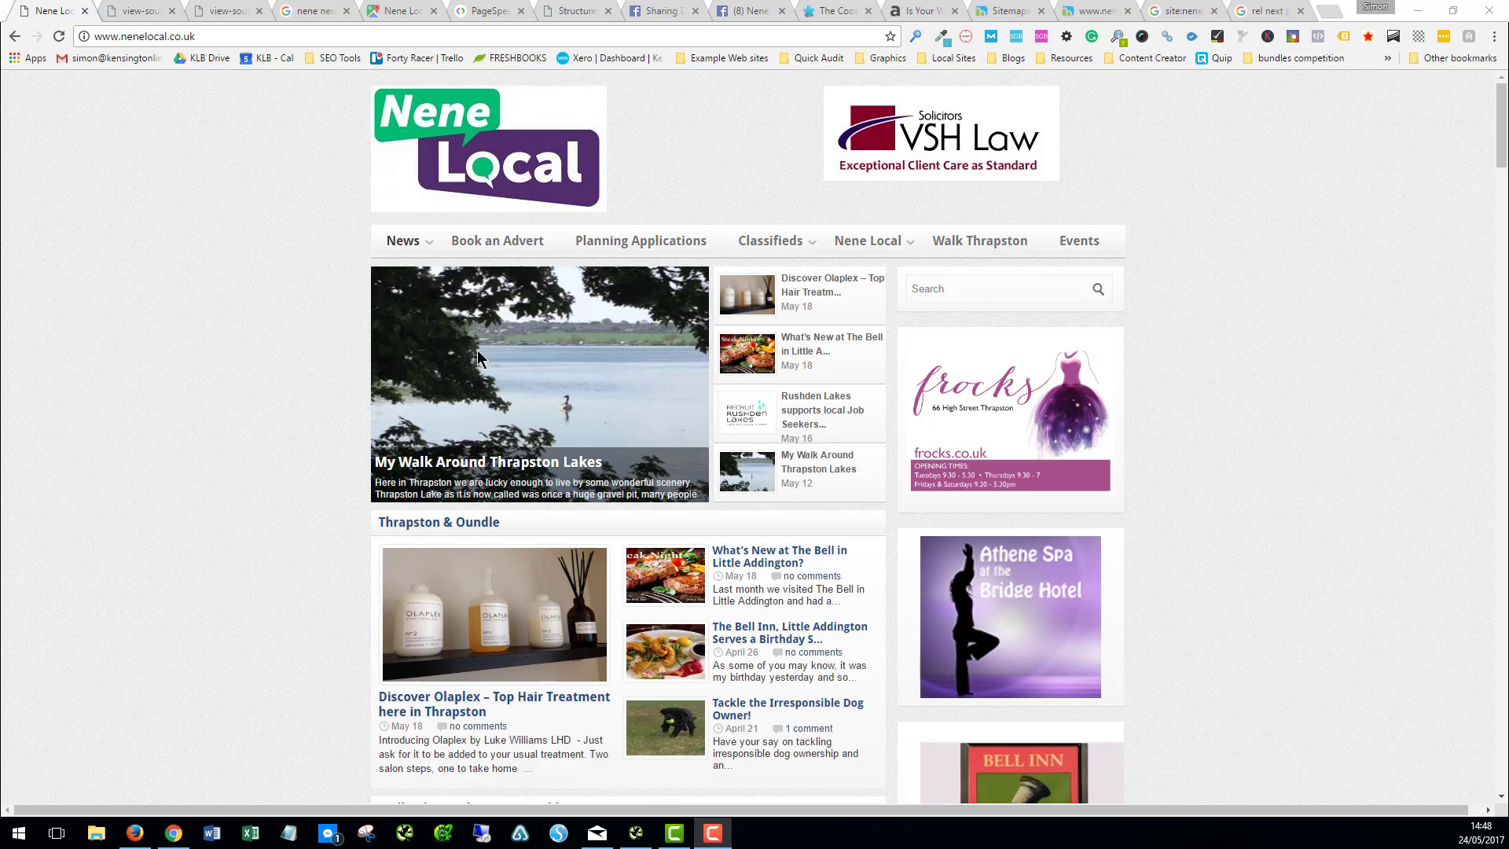
{"action": "scroll", "coordinate": [305, 411], "scroll_direction": "down", "scroll_amount": 3}
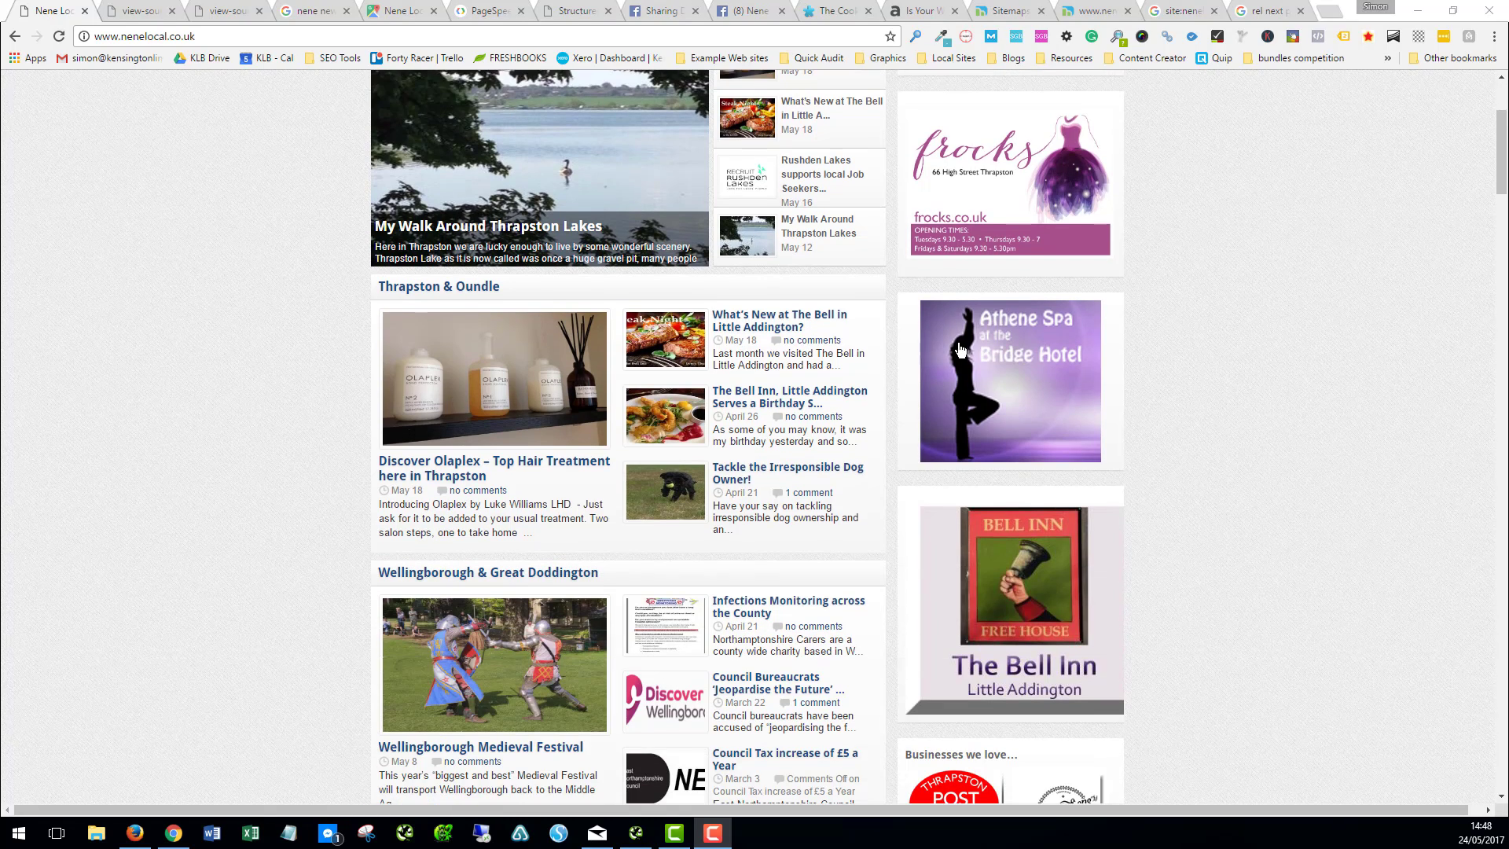
{"action": "scroll", "coordinate": [873, 416], "scroll_direction": "down", "scroll_amount": 13}
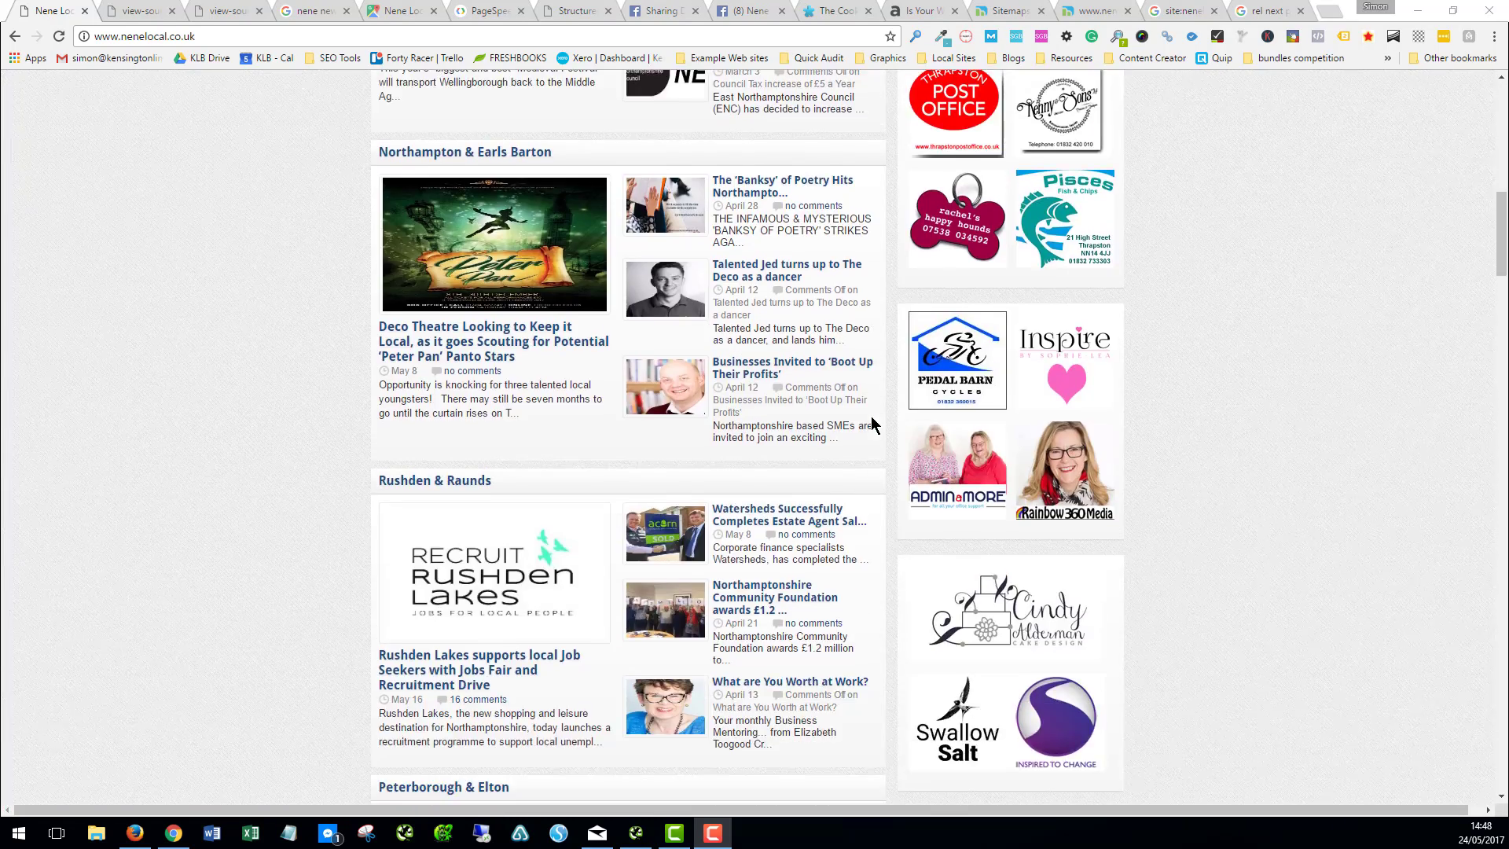
{"action": "scroll", "coordinate": [871, 424], "scroll_direction": "up", "scroll_amount": 20}
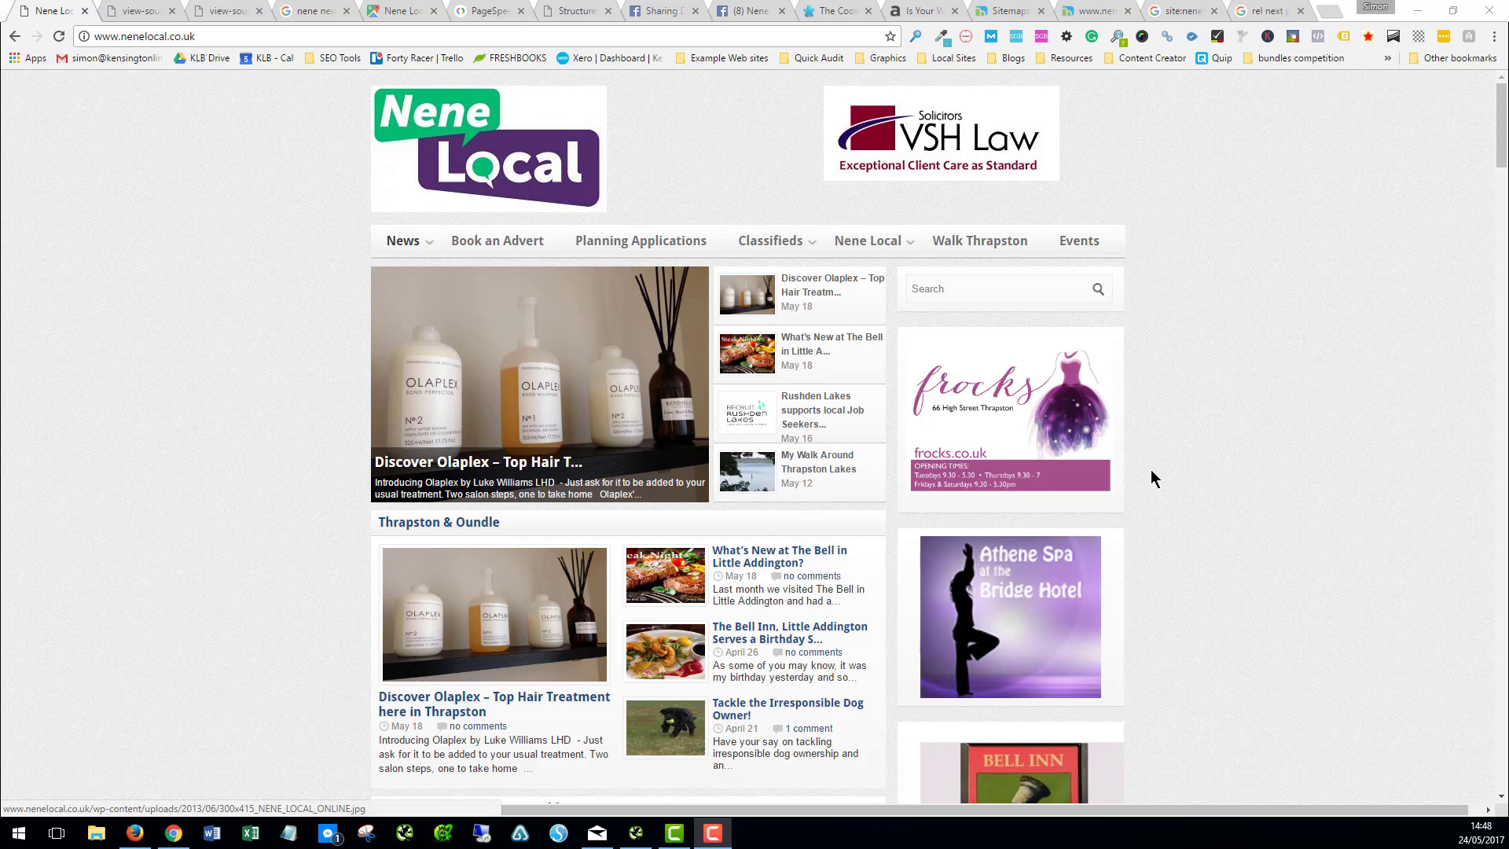
Step: Examine the local business adverts in the homepage sidebar, including Athene Spa, The Bell Inn and the "Businesses we love" block
{"action": "scroll", "coordinate": [1155, 471], "scroll_direction": "down", "scroll_amount": 5}
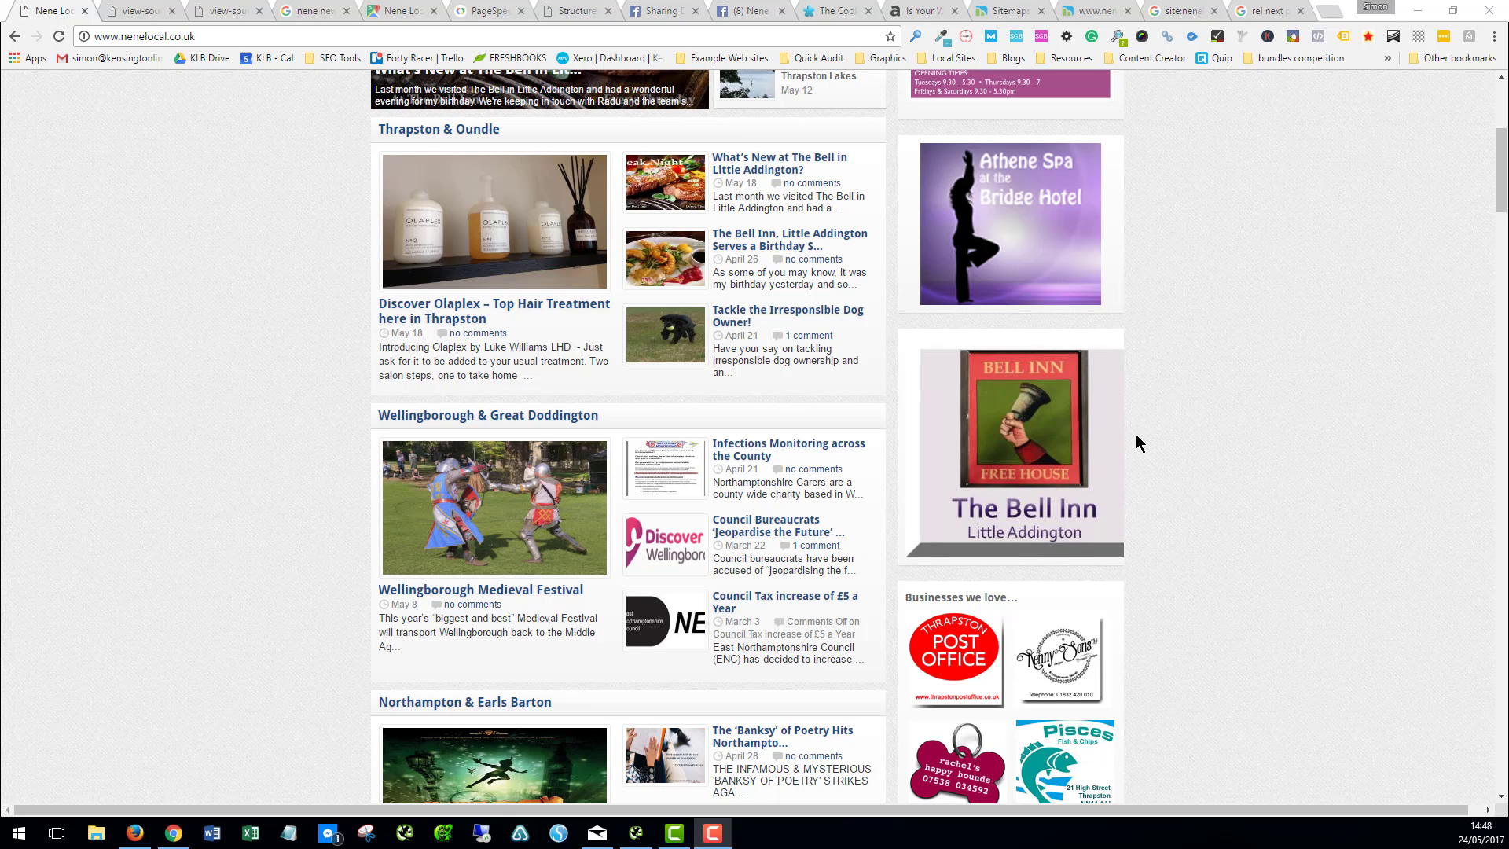
{"action": "scroll", "coordinate": [928, 397], "scroll_direction": "up", "scroll_amount": 5}
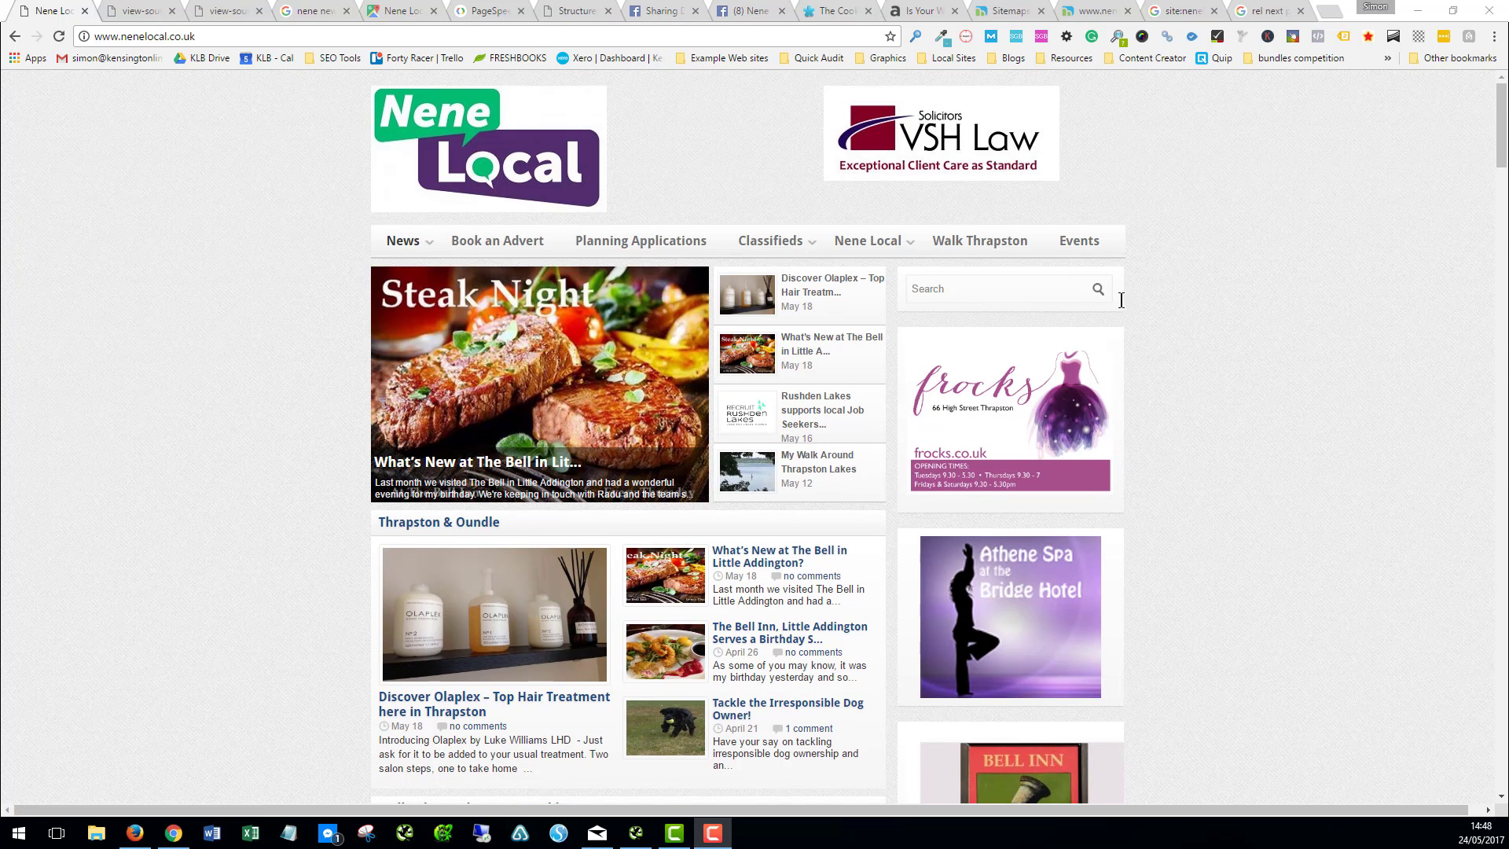
{"action": "scroll", "coordinate": [1034, 525], "scroll_direction": "down", "scroll_amount": 1}
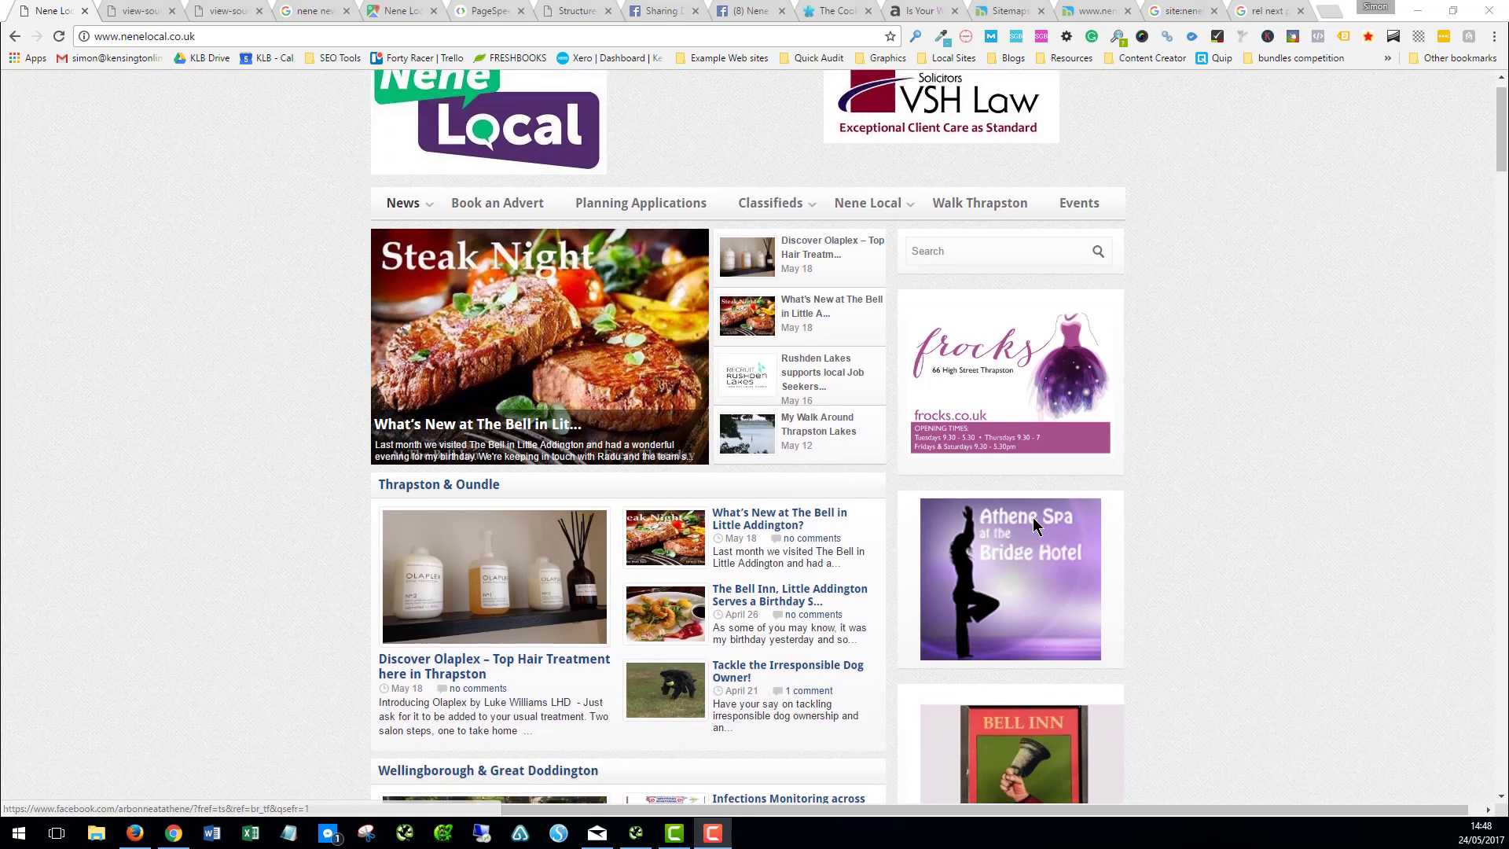
{"action": "scroll", "coordinate": [1034, 525], "scroll_direction": "down", "scroll_amount": 6}
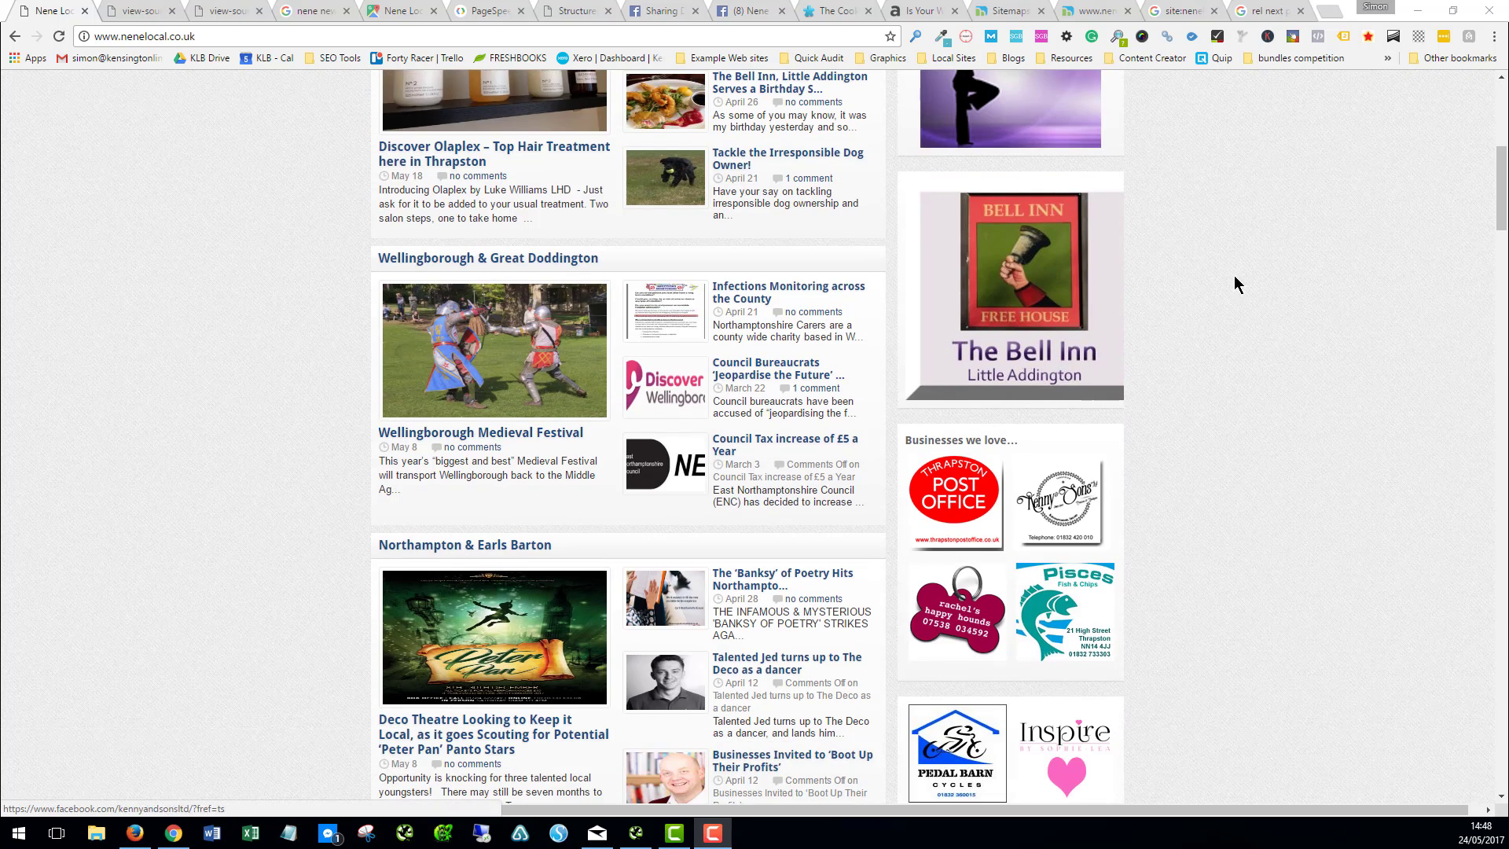
{"action": "scroll", "coordinate": [1086, 313], "scroll_direction": "up", "scroll_amount": 7}
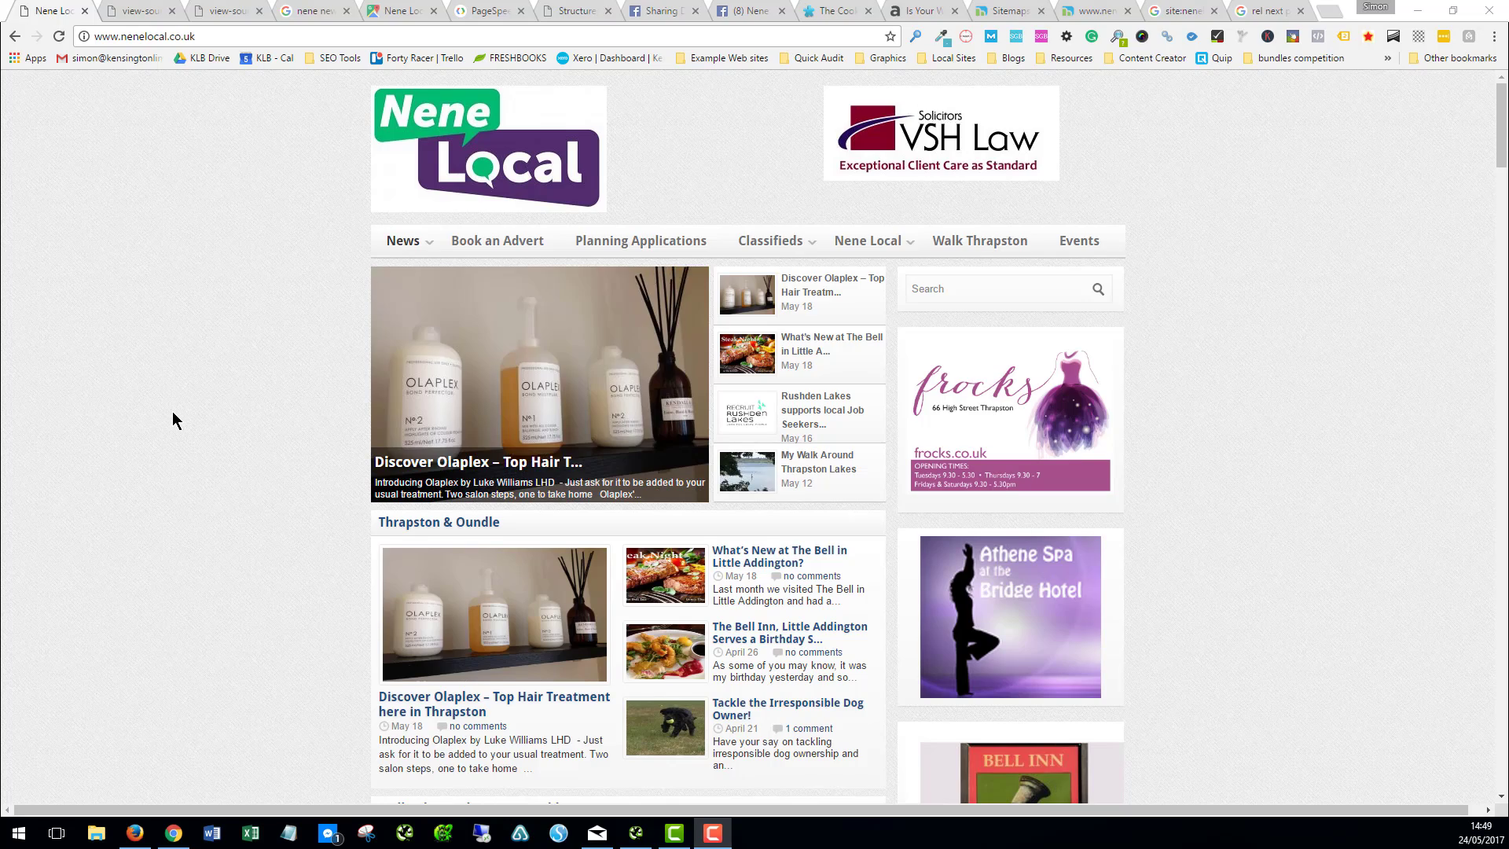
Step: Inspect the full length of the homepage down to the page-number links beneath the last post
{"action": "scroll", "coordinate": [172, 412], "scroll_direction": "down", "scroll_amount": 10}
{"action": "scroll", "coordinate": [172, 412], "scroll_direction": "down", "scroll_amount": 3}
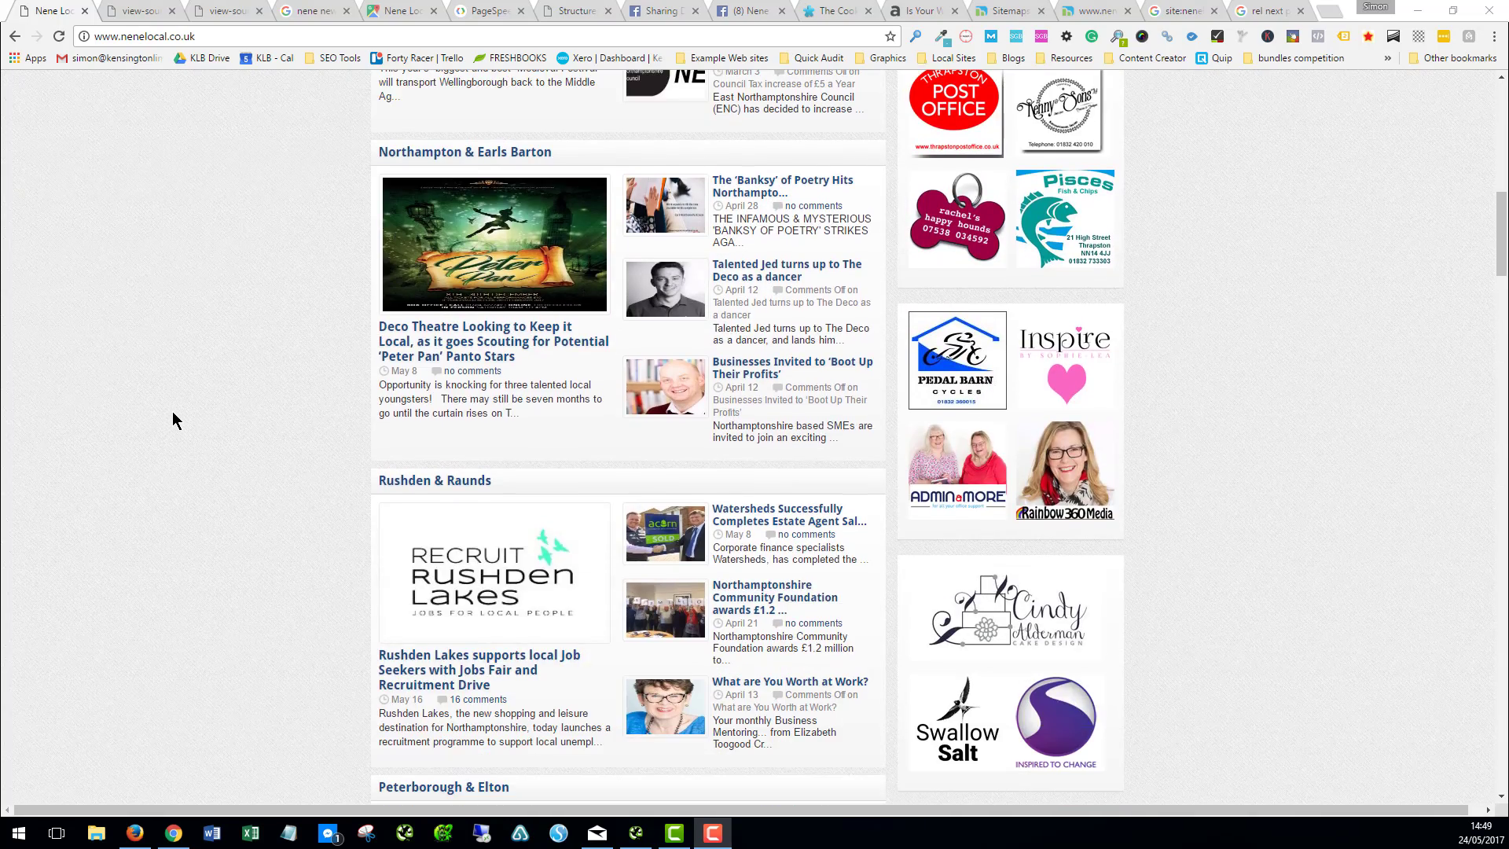
{"action": "scroll", "coordinate": [207, 336], "scroll_direction": "down", "scroll_amount": 12}
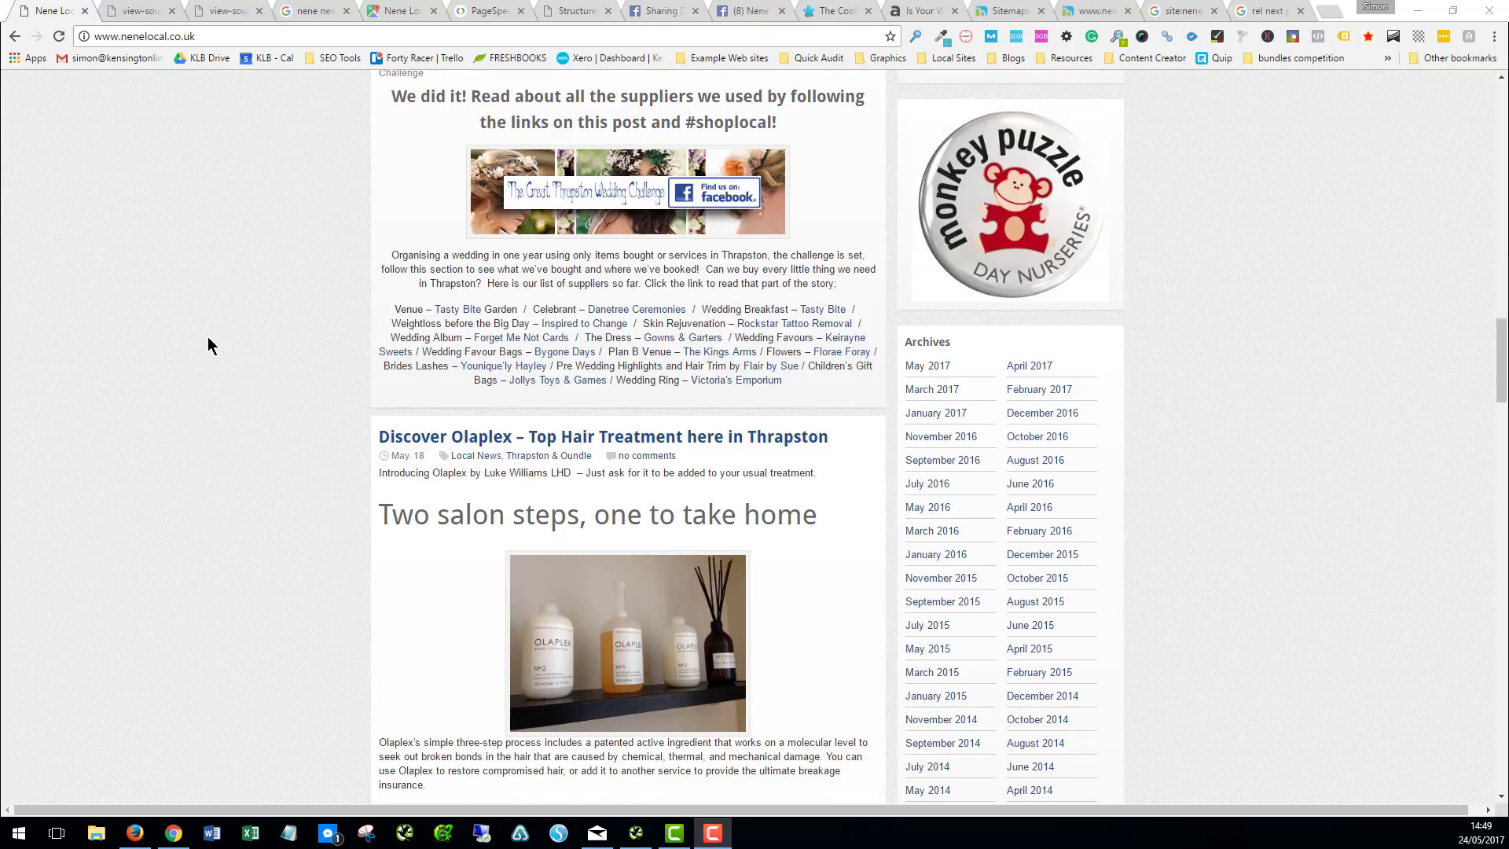
{"action": "scroll", "coordinate": [208, 337], "scroll_direction": "down", "scroll_amount": 20}
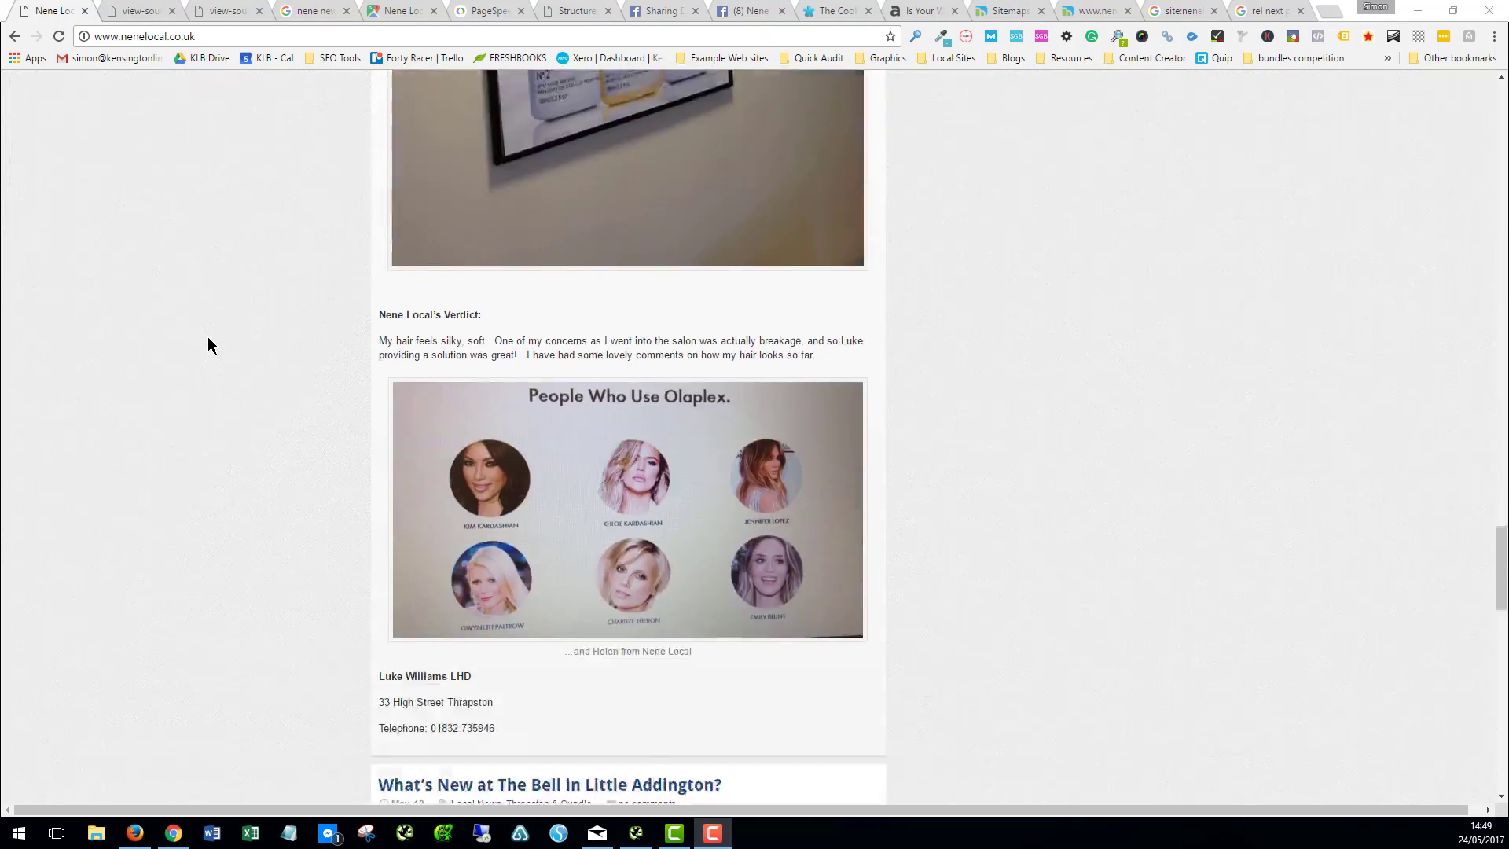
{"action": "scroll", "coordinate": [207, 338], "scroll_direction": "down", "scroll_amount": 20}
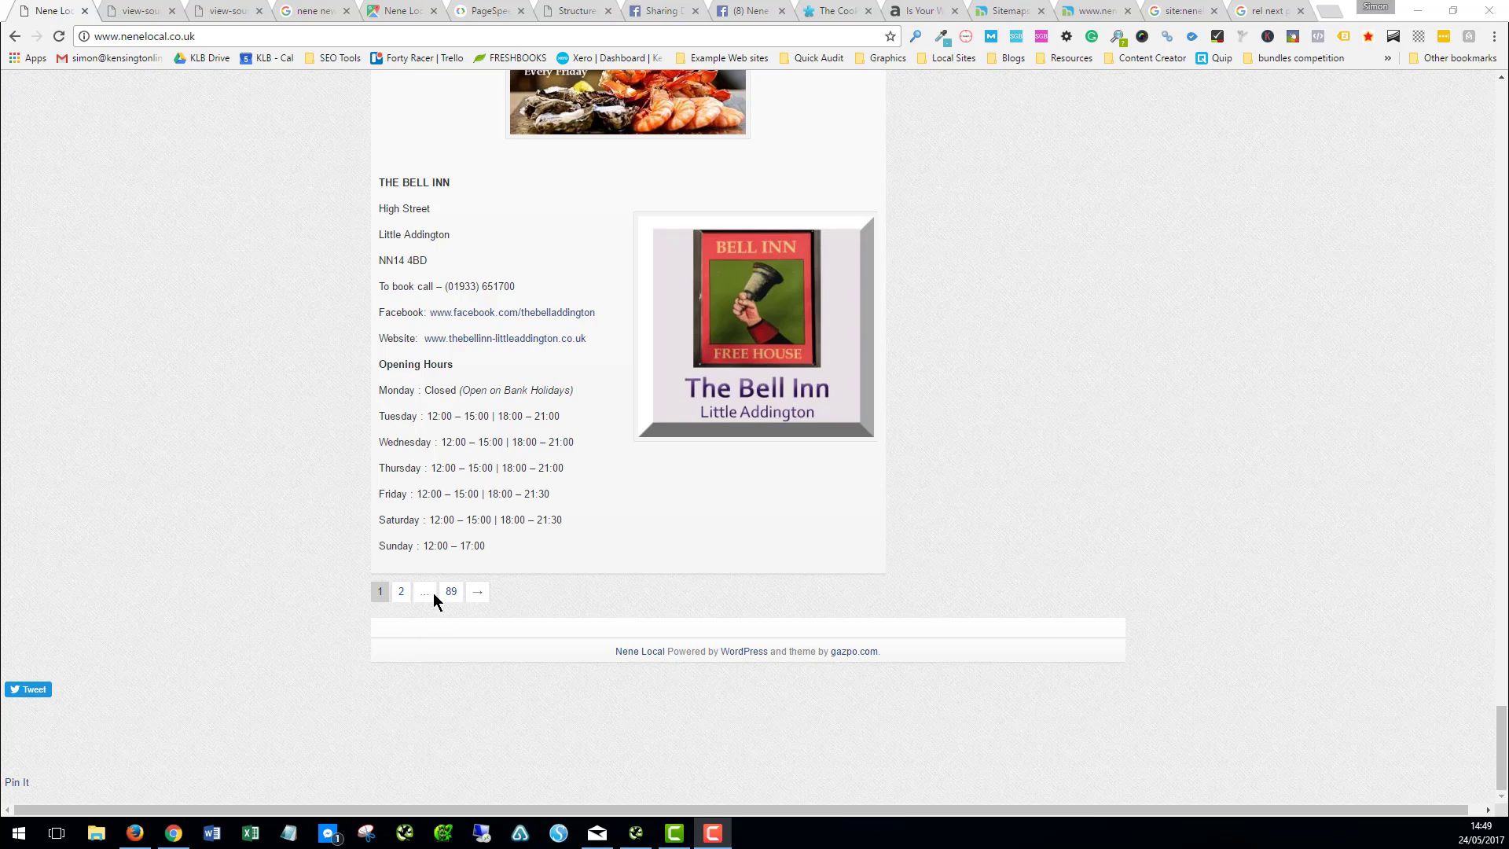
Step: Check the rel="next" tag in the homepage source and the rel="prev" tag in the source of page 2
{"action": "scroll", "coordinate": [550, 461], "scroll_direction": "up", "scroll_amount": 10}
{"action": "left_click", "coordinate": [134, 11]}
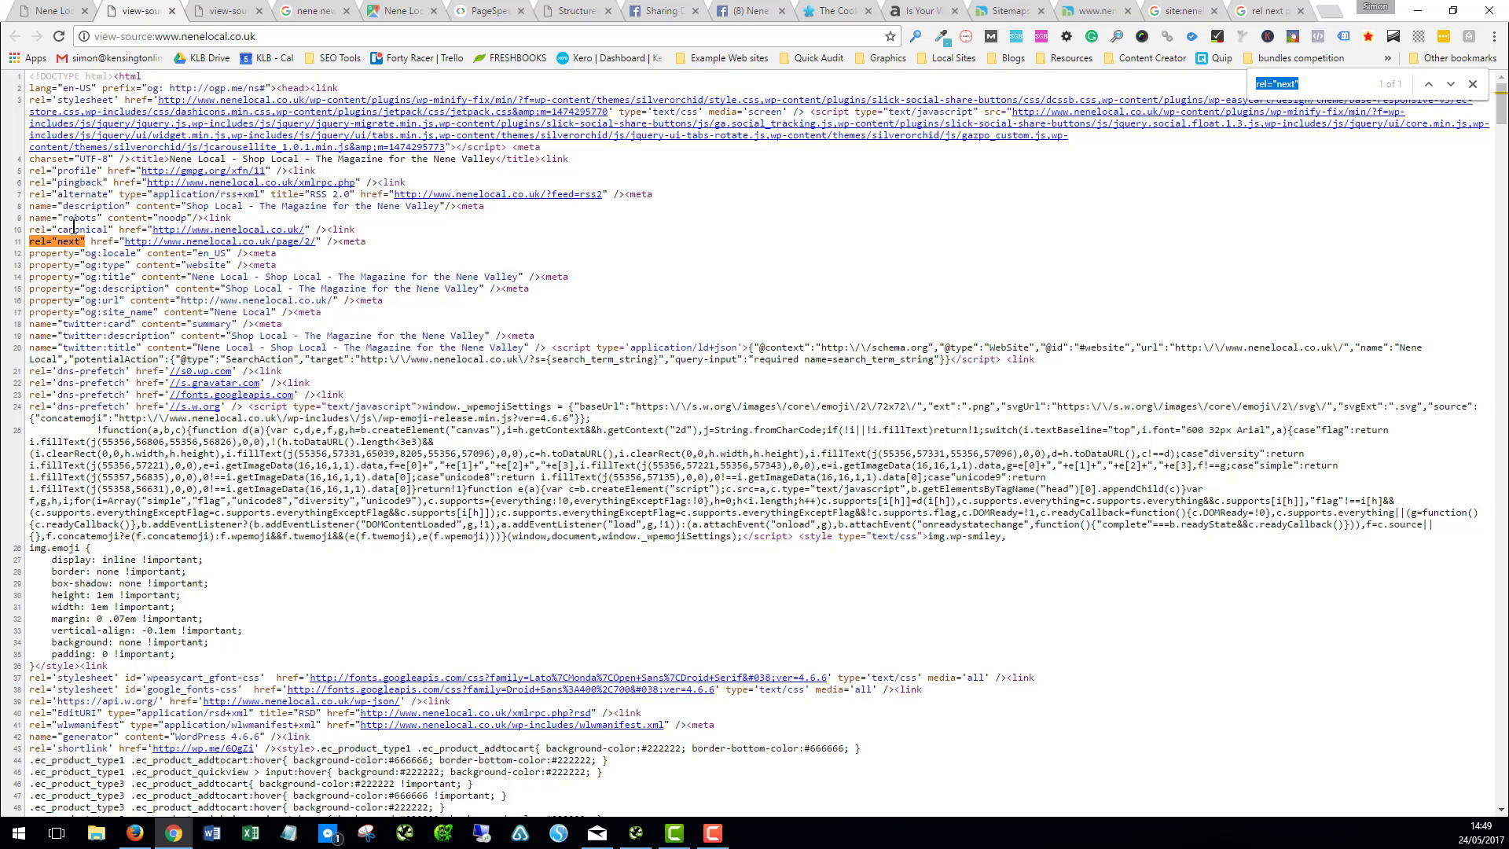
{"action": "left_click", "coordinate": [224, 11]}
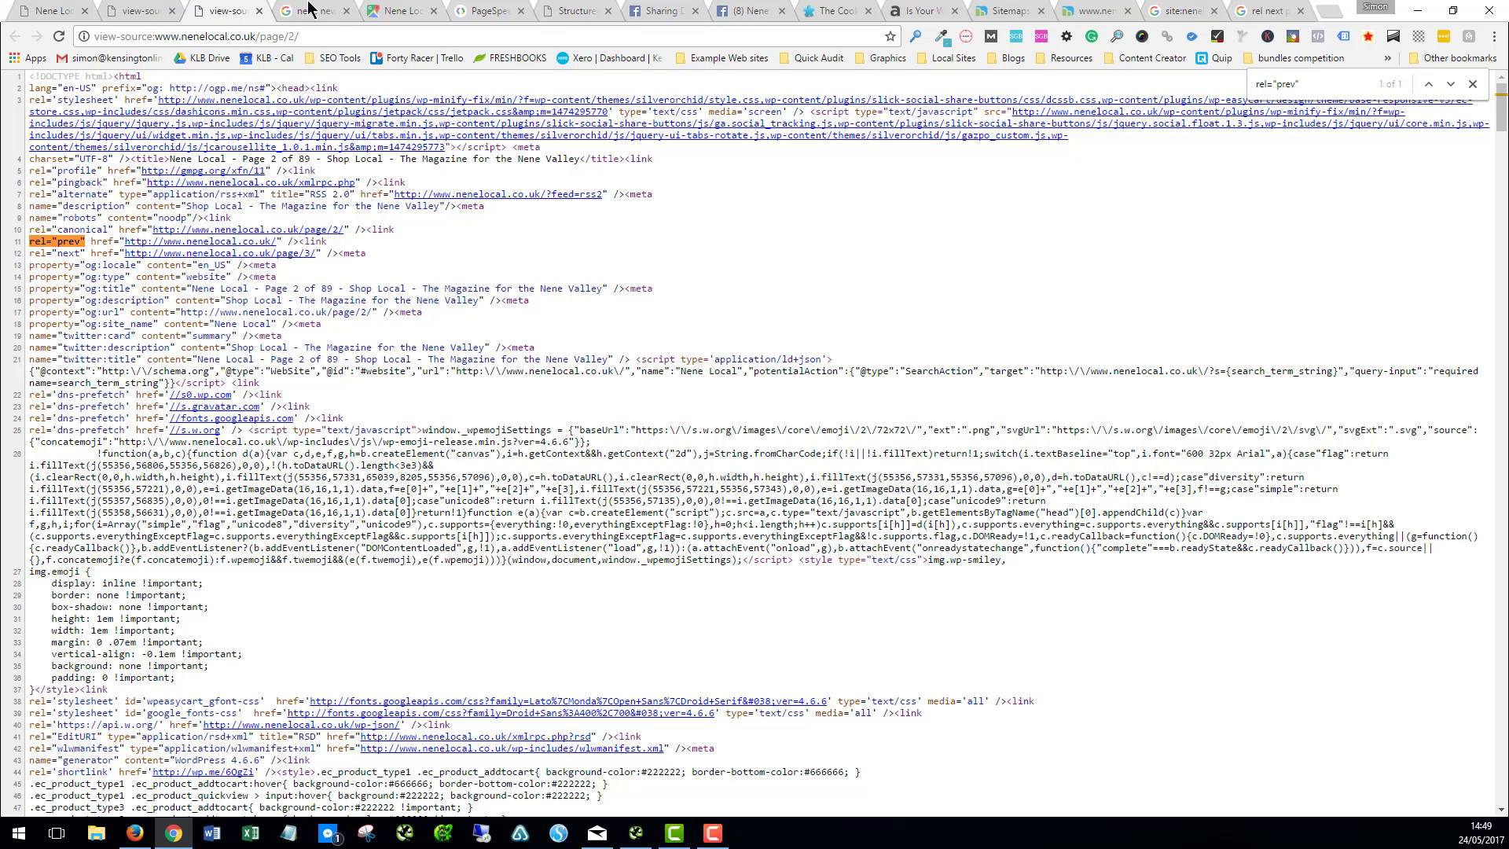
Step: Review how the site's paginated pages are titled in the Google results for site:nenelocal.co.uk
{"action": "left_click", "coordinate": [334, 11]}
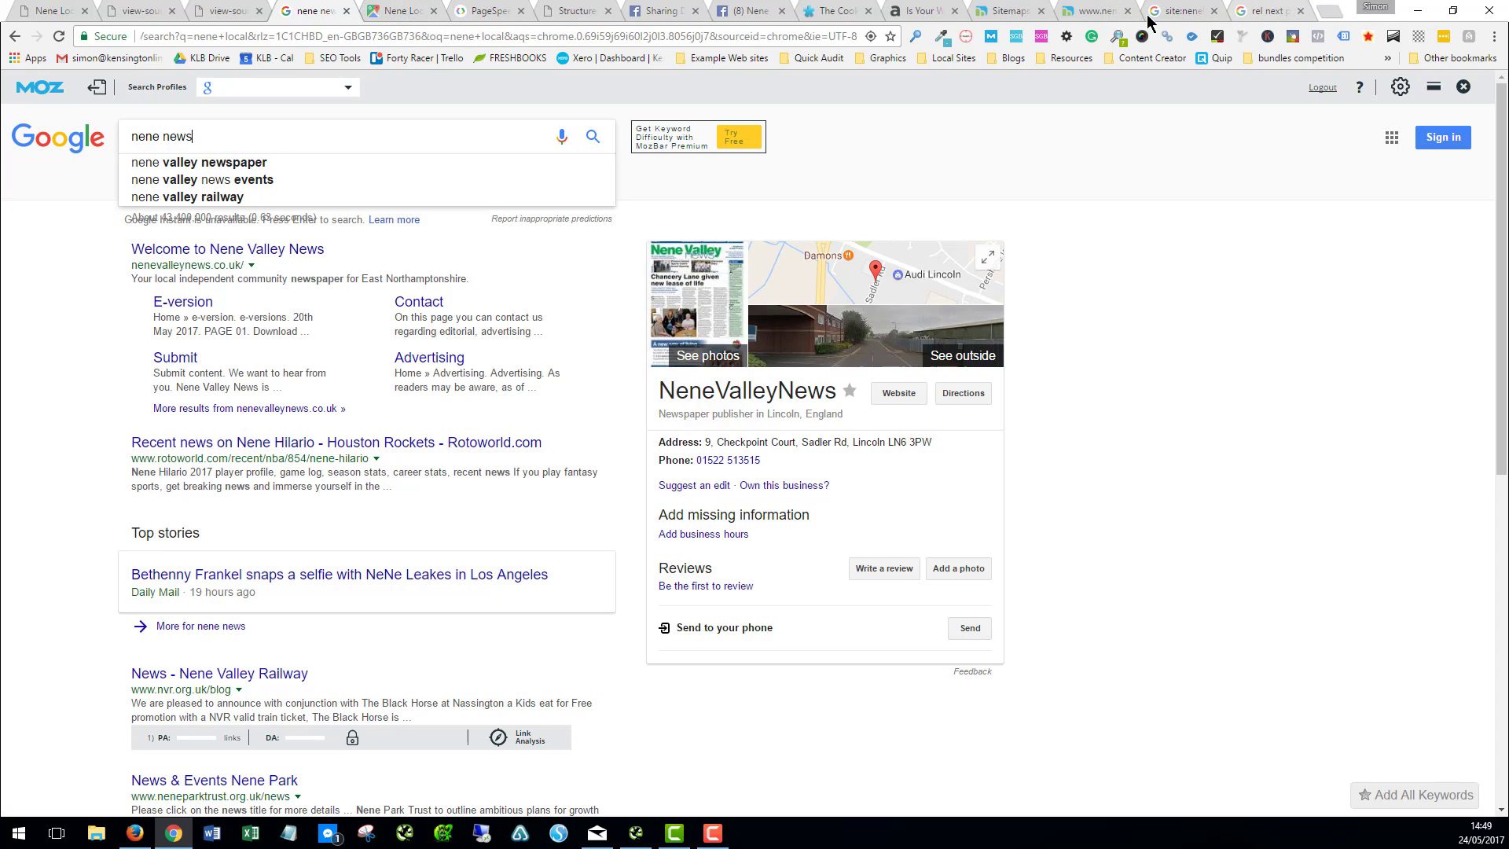
{"action": "left_click", "coordinate": [1175, 11]}
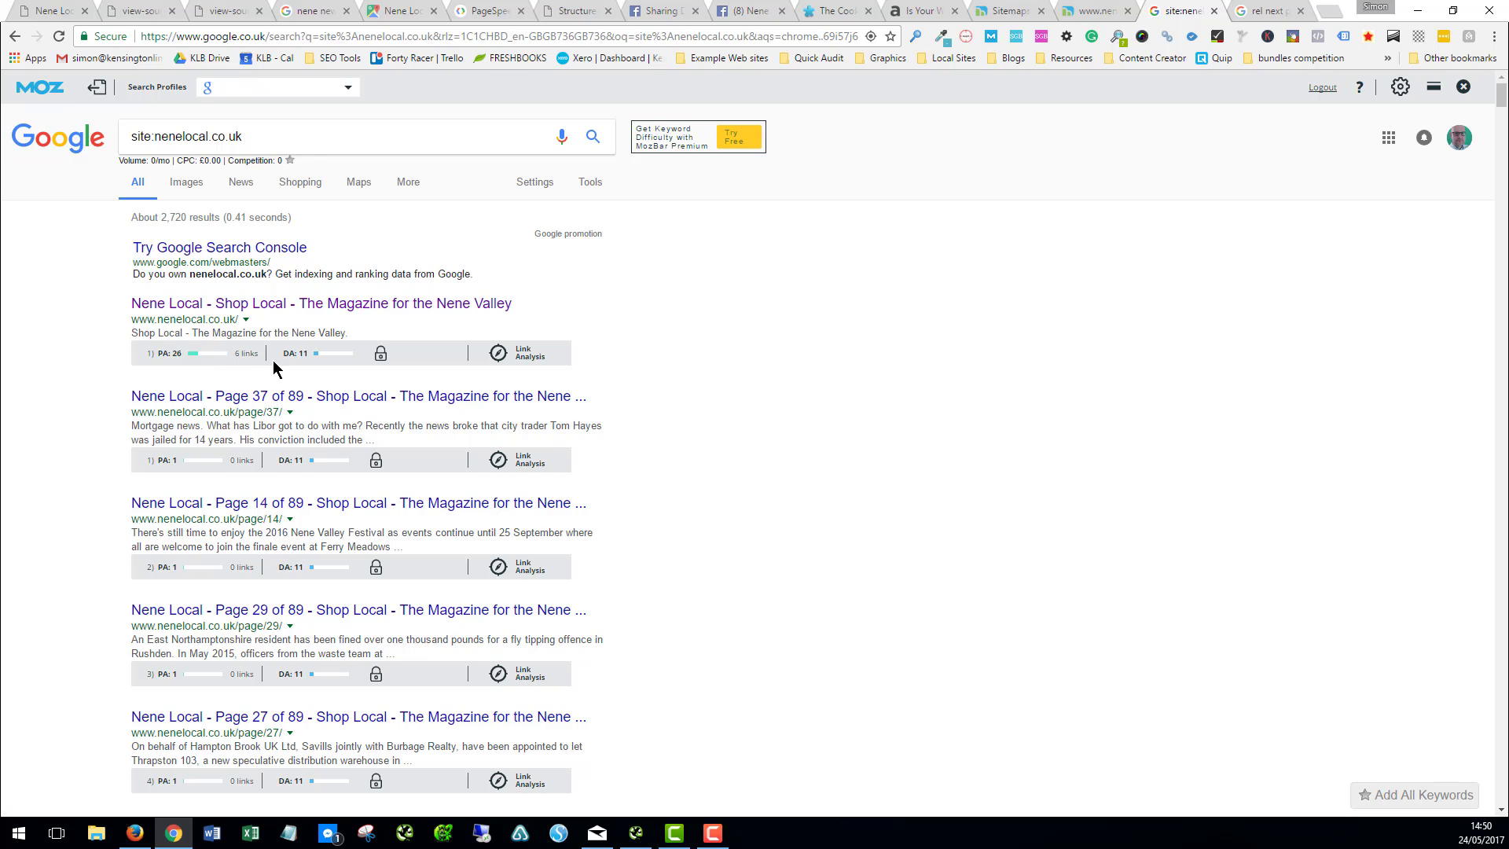
{"action": "scroll", "coordinate": [275, 364], "scroll_direction": "down", "scroll_amount": 2}
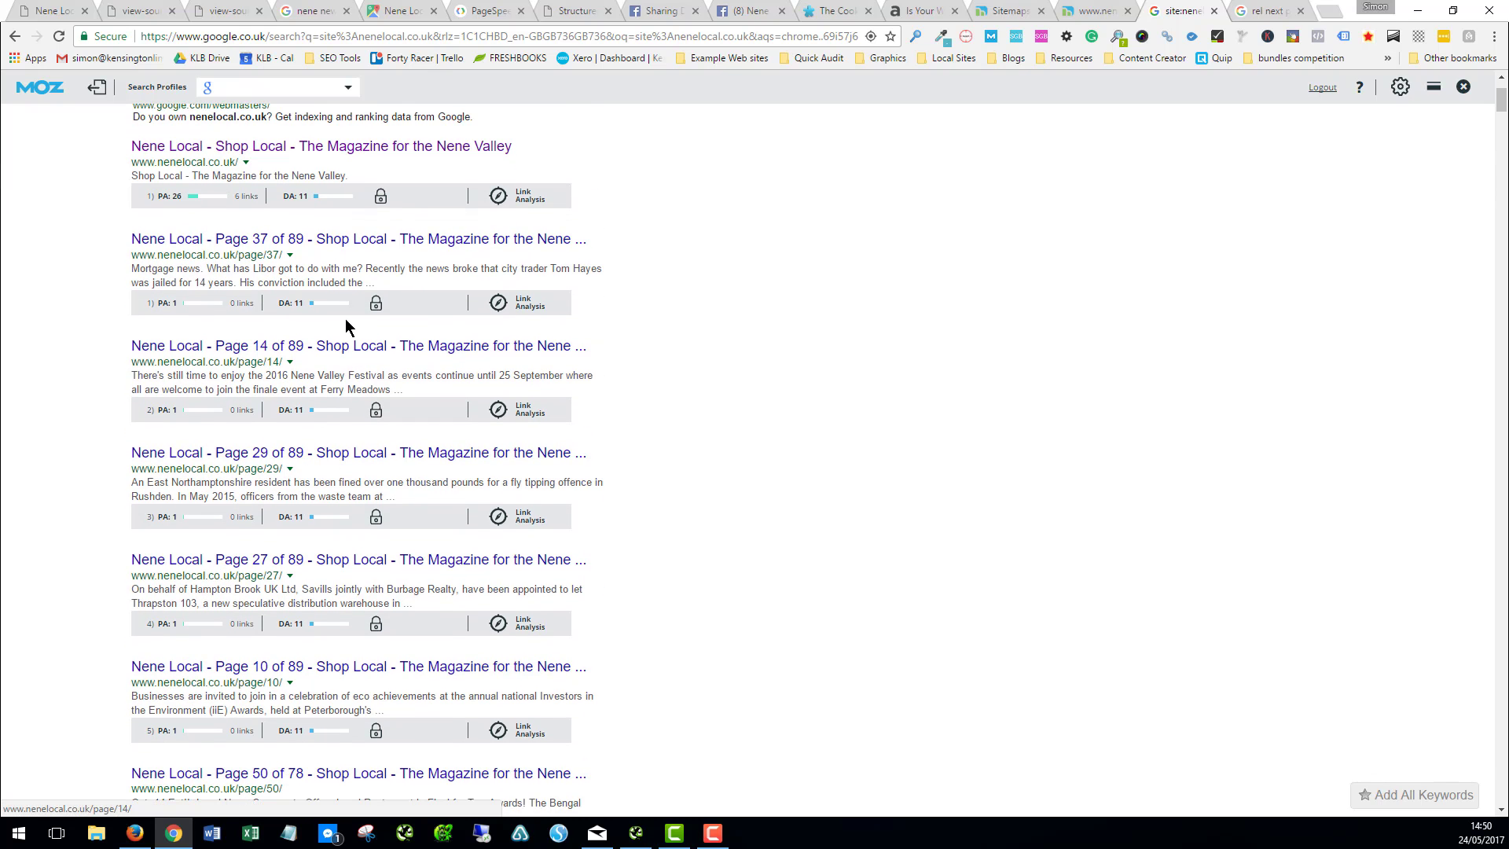
{"action": "scroll", "coordinate": [377, 291], "scroll_direction": "up", "scroll_amount": 2}
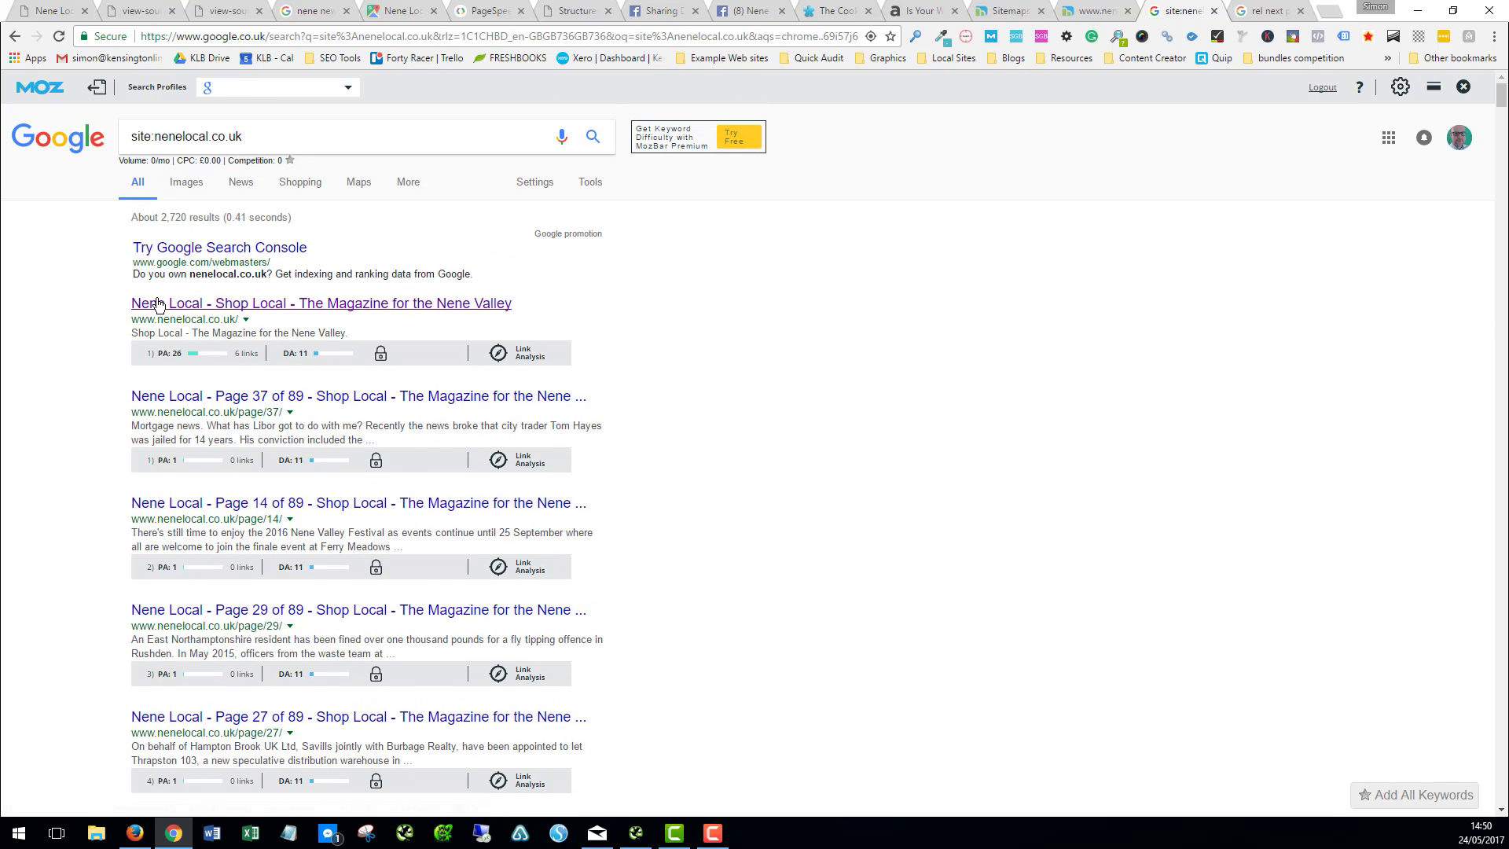
{"action": "scroll", "coordinate": [335, 415], "scroll_direction": "down", "scroll_amount": 6}
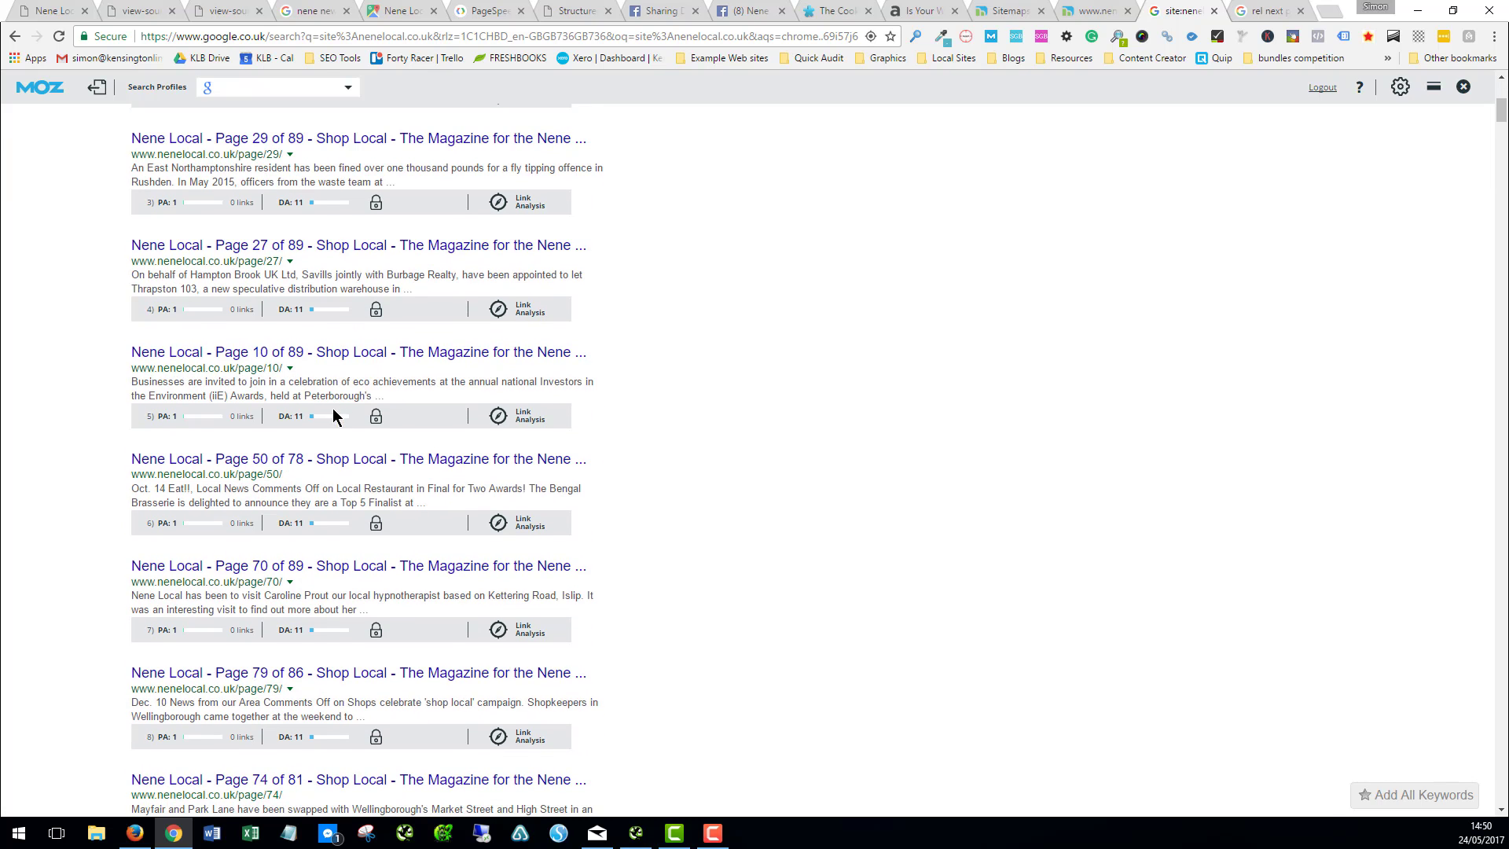
{"action": "scroll", "coordinate": [333, 500], "scroll_direction": "up", "scroll_amount": 6}
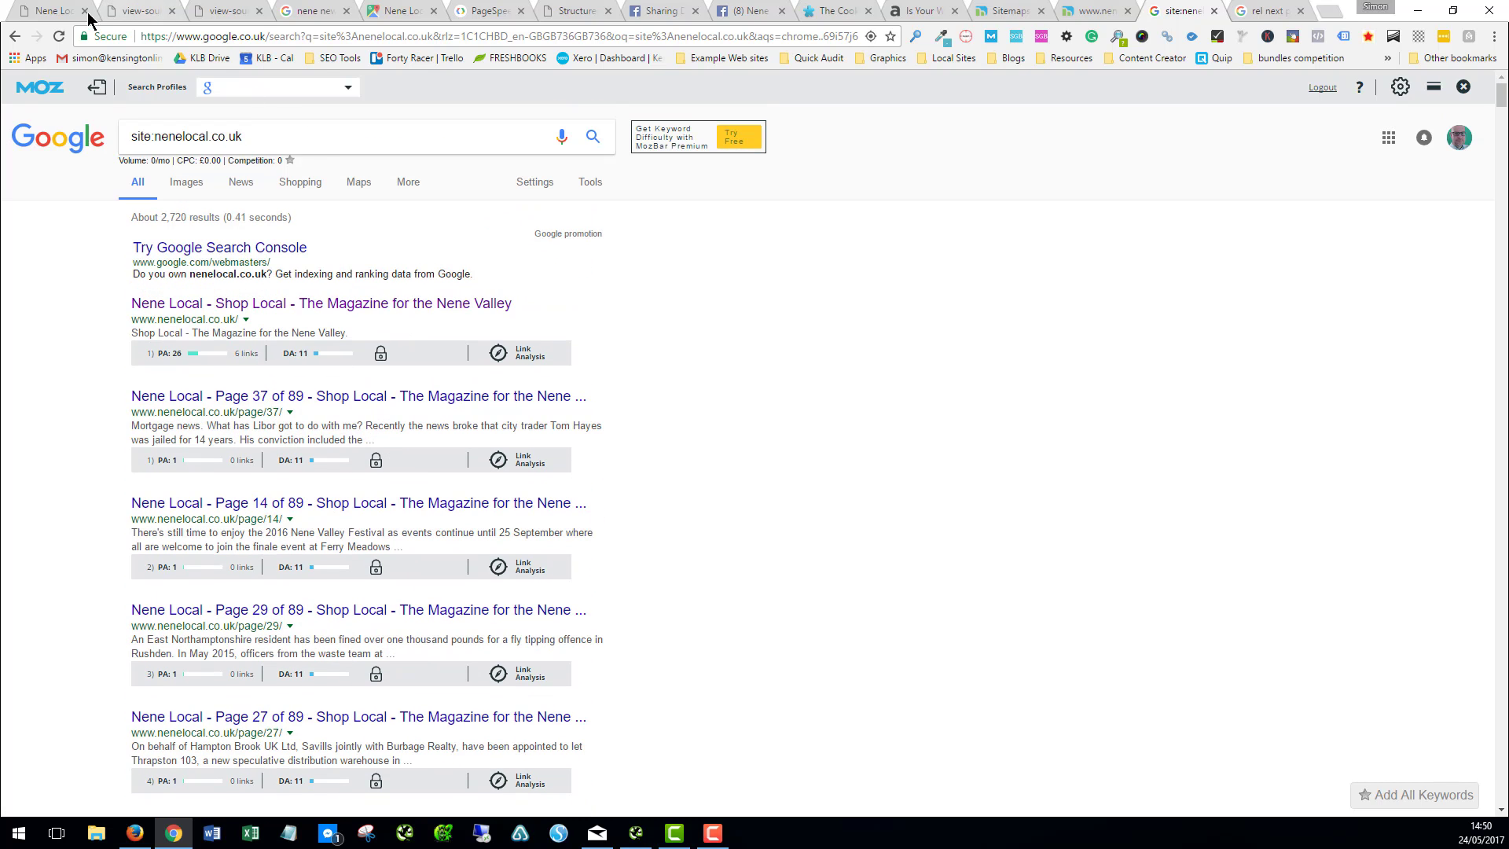
Step: Return to the Nene Local homepage and review the full Bell in Little Addington post before going back to the featured stories
{"action": "left_click", "coordinate": [47, 14]}
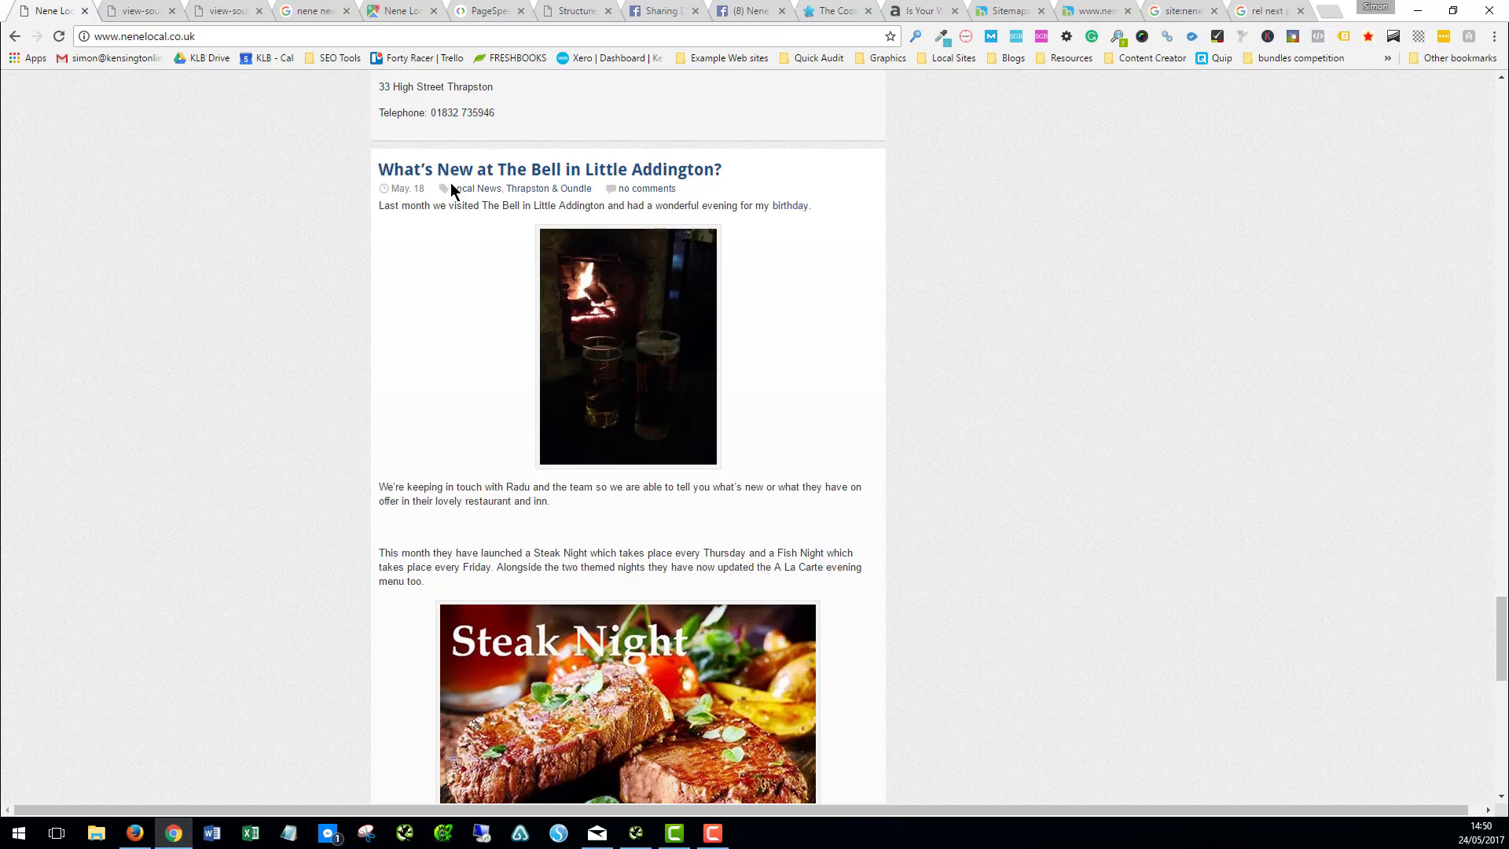
{"action": "scroll", "coordinate": [579, 482], "scroll_direction": "down", "scroll_amount": 10}
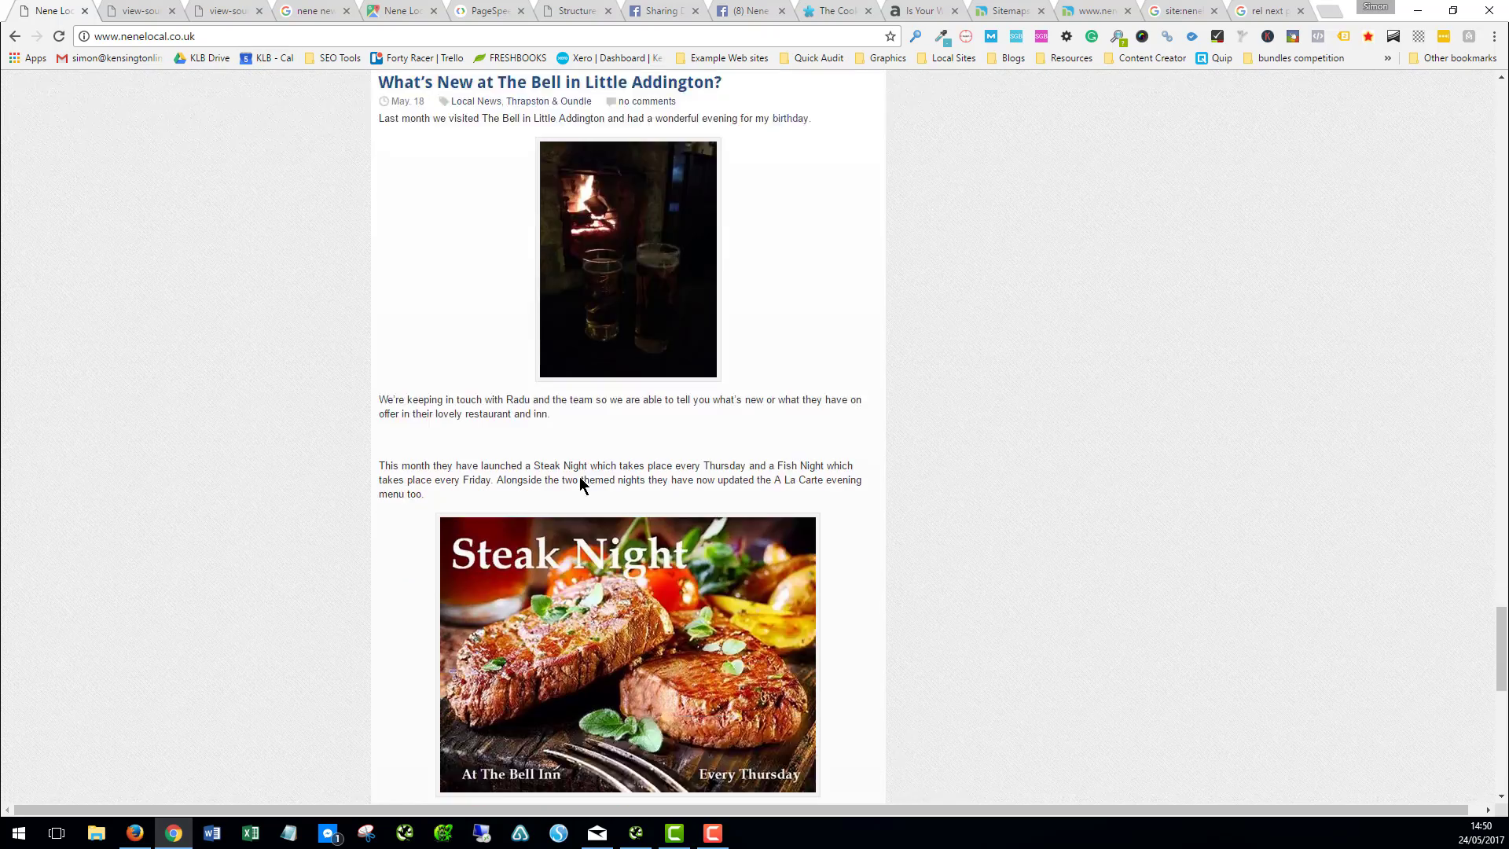
{"action": "scroll", "coordinate": [713, 462], "scroll_direction": "up", "scroll_amount": 14}
{"action": "scroll", "coordinate": [664, 438], "scroll_direction": "up", "scroll_amount": 20}
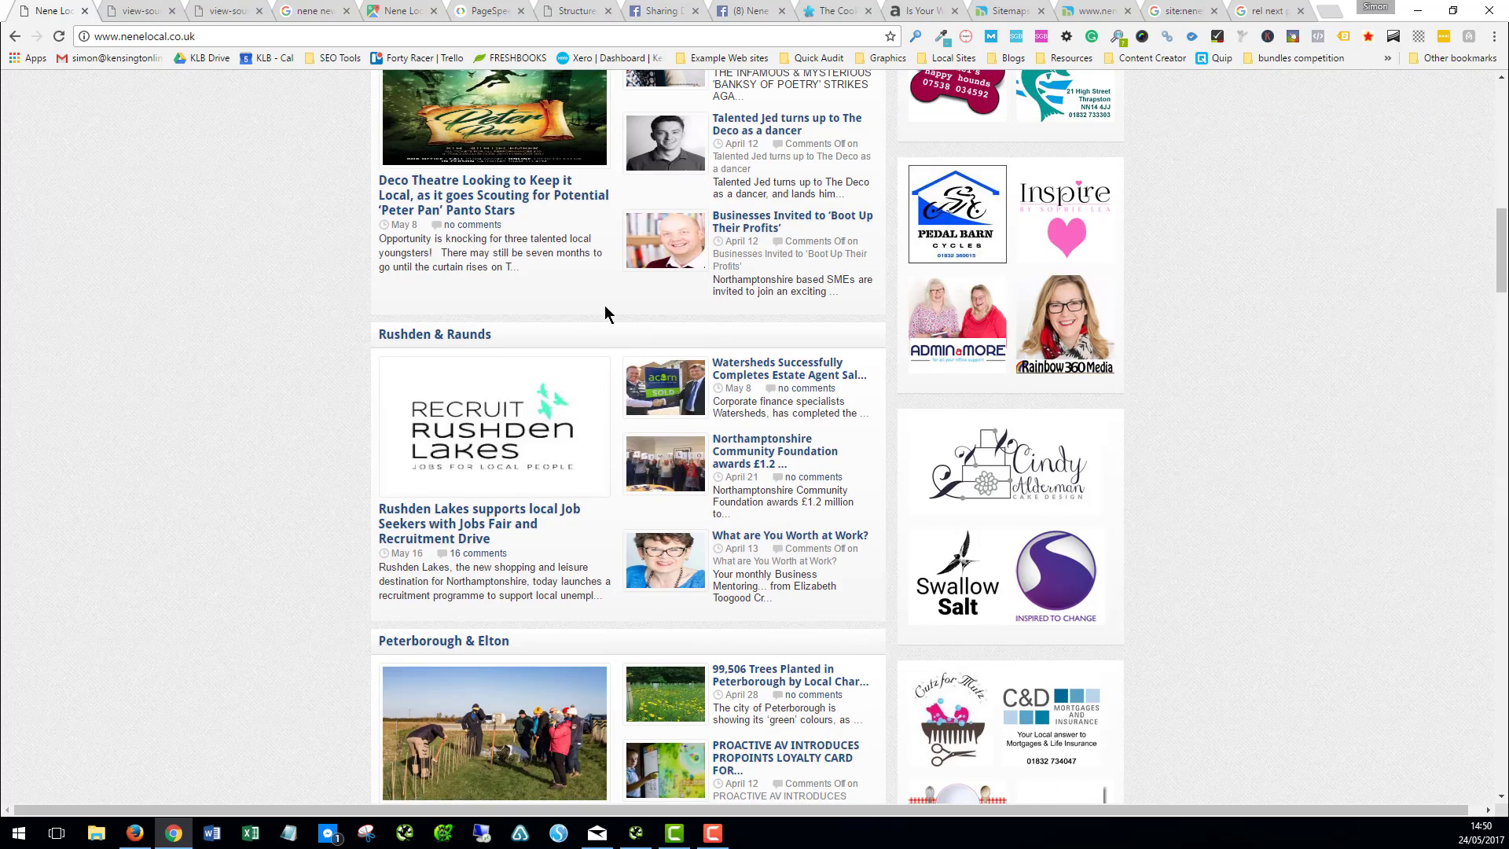
{"action": "scroll", "coordinate": [606, 306], "scroll_direction": "up", "scroll_amount": 20}
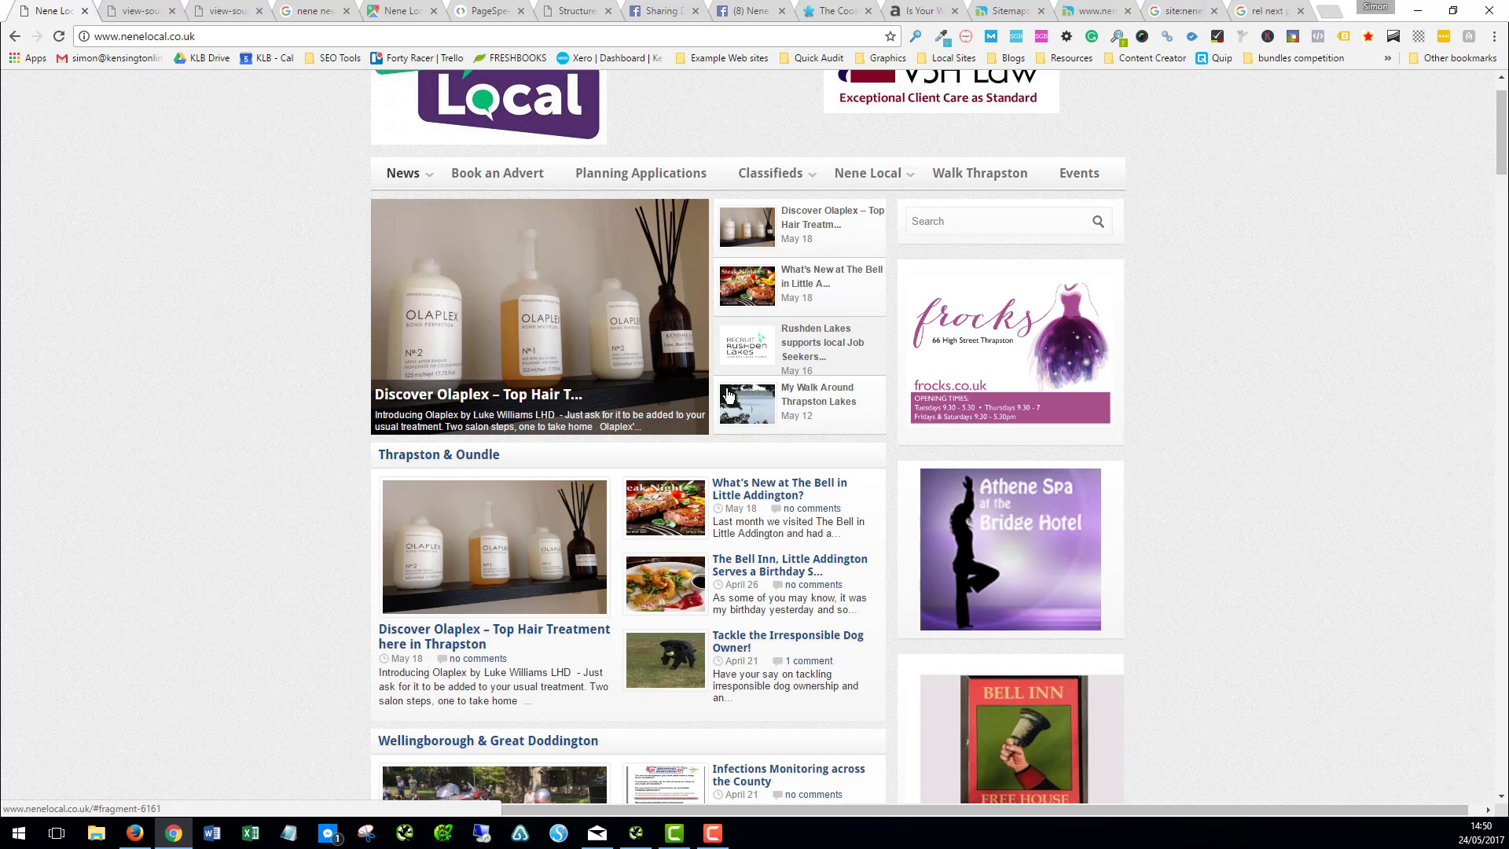
Step: Examine the homepage's regional news blocks, from Thrapston & Oundle to Peterborough & Elton
{"action": "scroll", "coordinate": [582, 478], "scroll_direction": "down", "scroll_amount": 3}
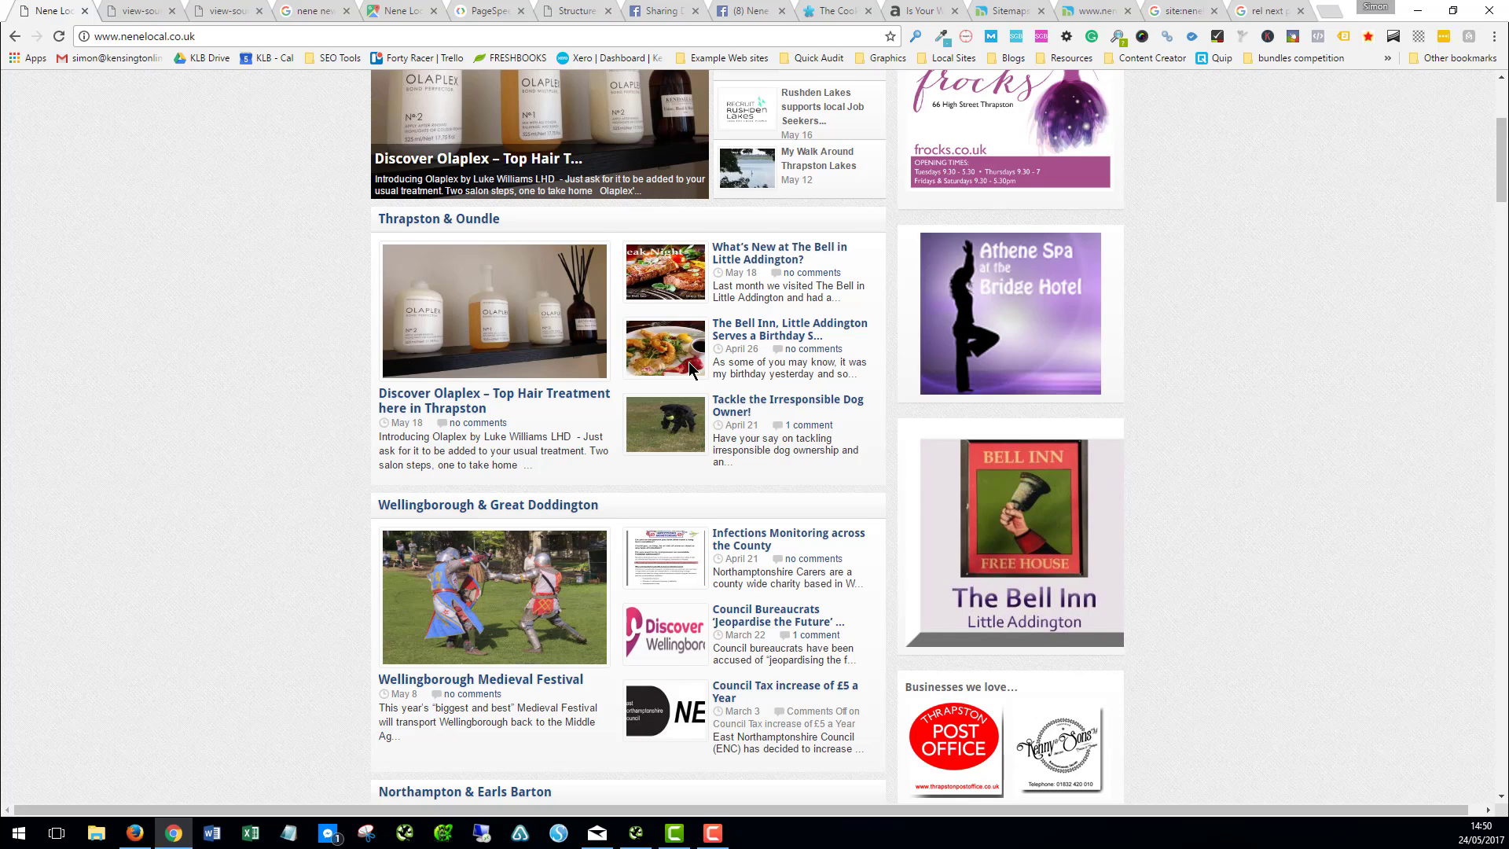
{"action": "scroll", "coordinate": [689, 362], "scroll_direction": "down", "scroll_amount": 5}
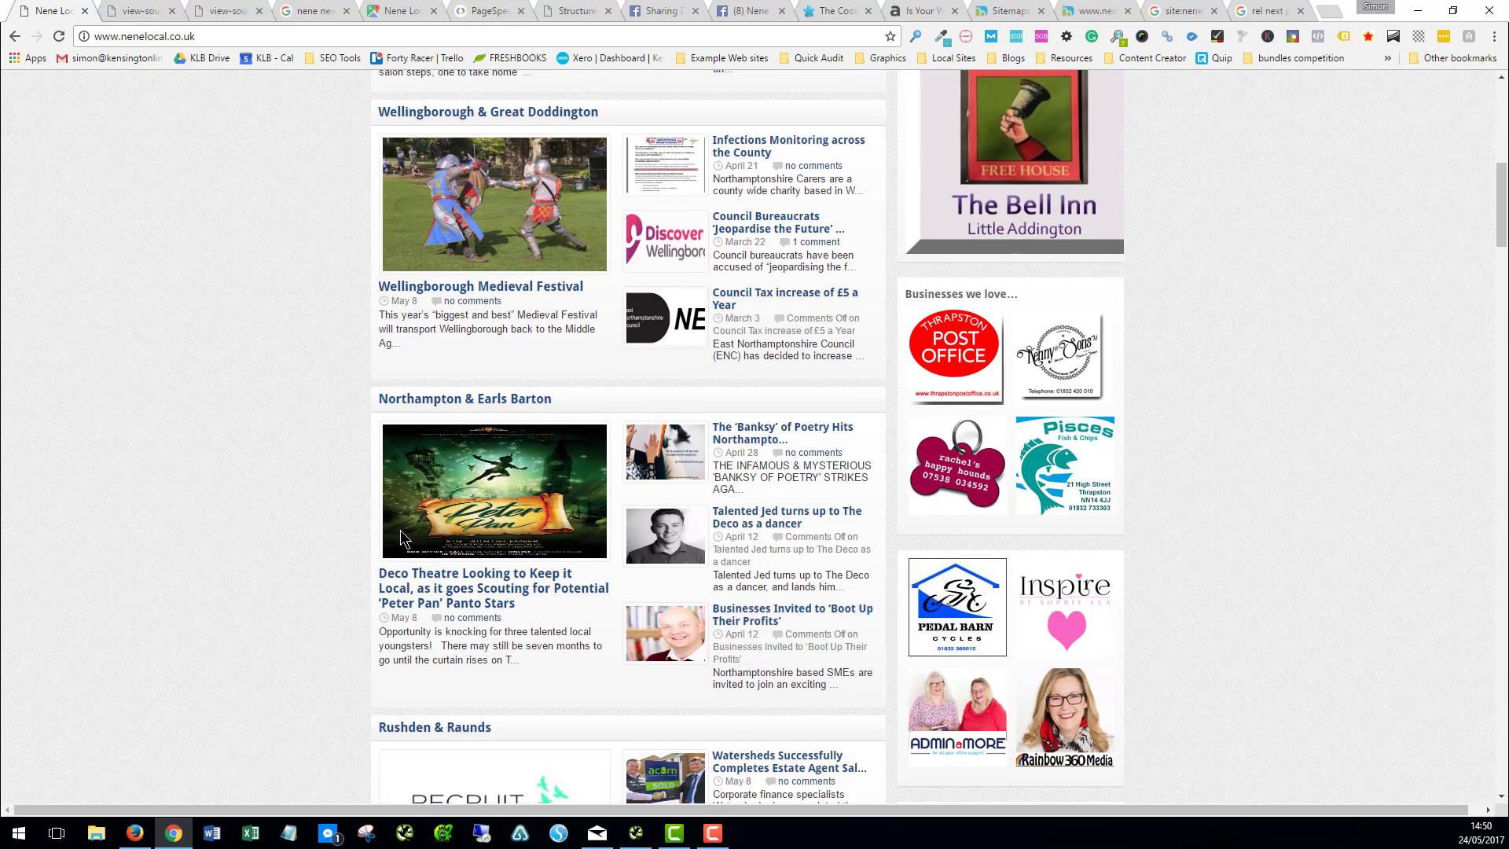
{"action": "scroll", "coordinate": [585, 519], "scroll_direction": "down", "scroll_amount": 4}
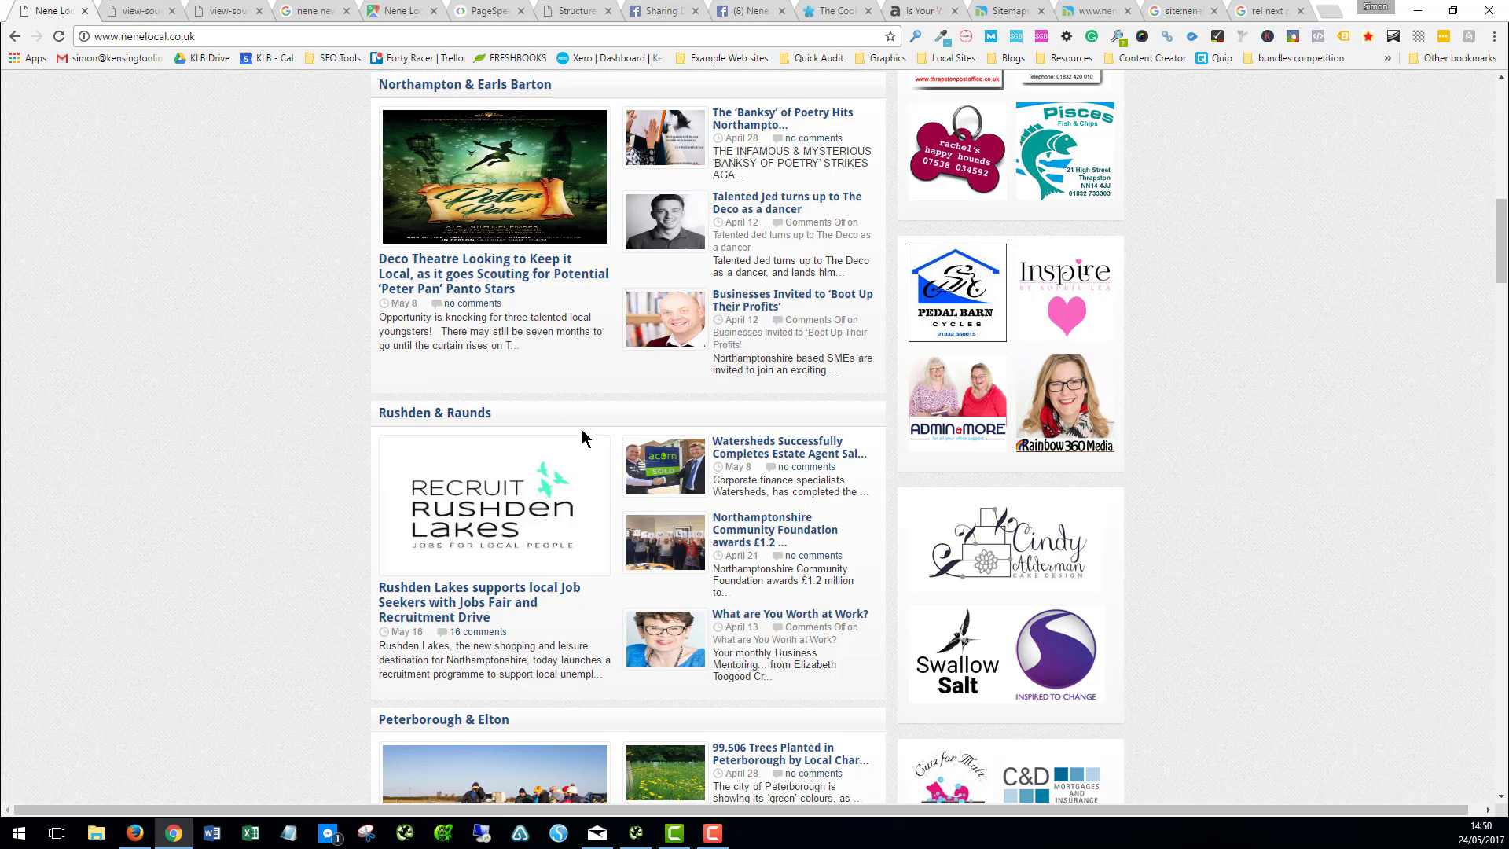
{"action": "scroll", "coordinate": [582, 430], "scroll_direction": "down", "scroll_amount": 3}
{"action": "scroll", "coordinate": [582, 429], "scroll_direction": "down", "scroll_amount": 1}
{"action": "scroll", "coordinate": [581, 353], "scroll_direction": "up", "scroll_amount": 2}
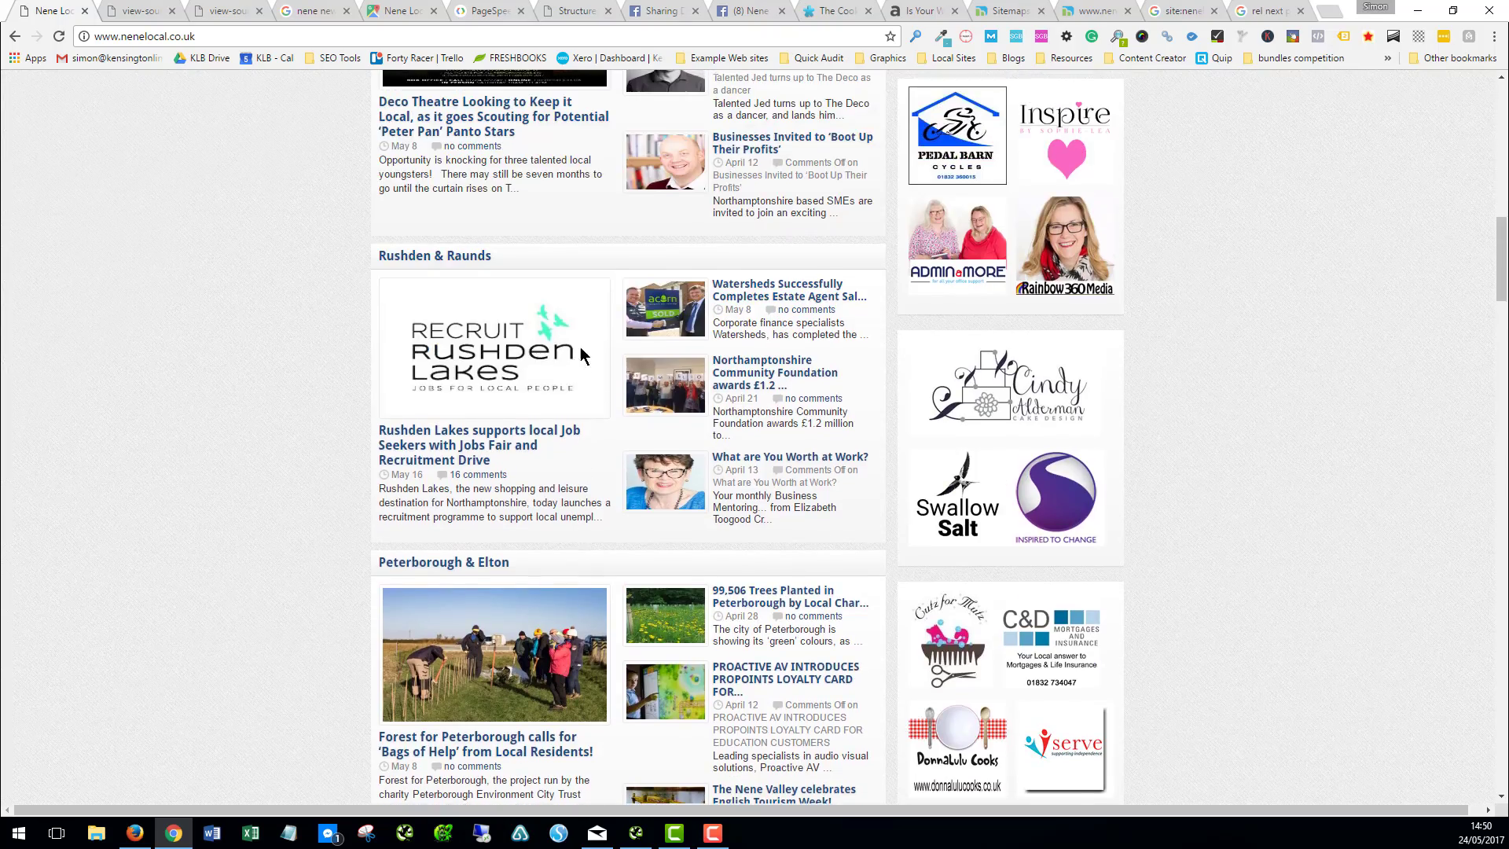
{"action": "scroll", "coordinate": [582, 355], "scroll_direction": "up", "scroll_amount": 17}
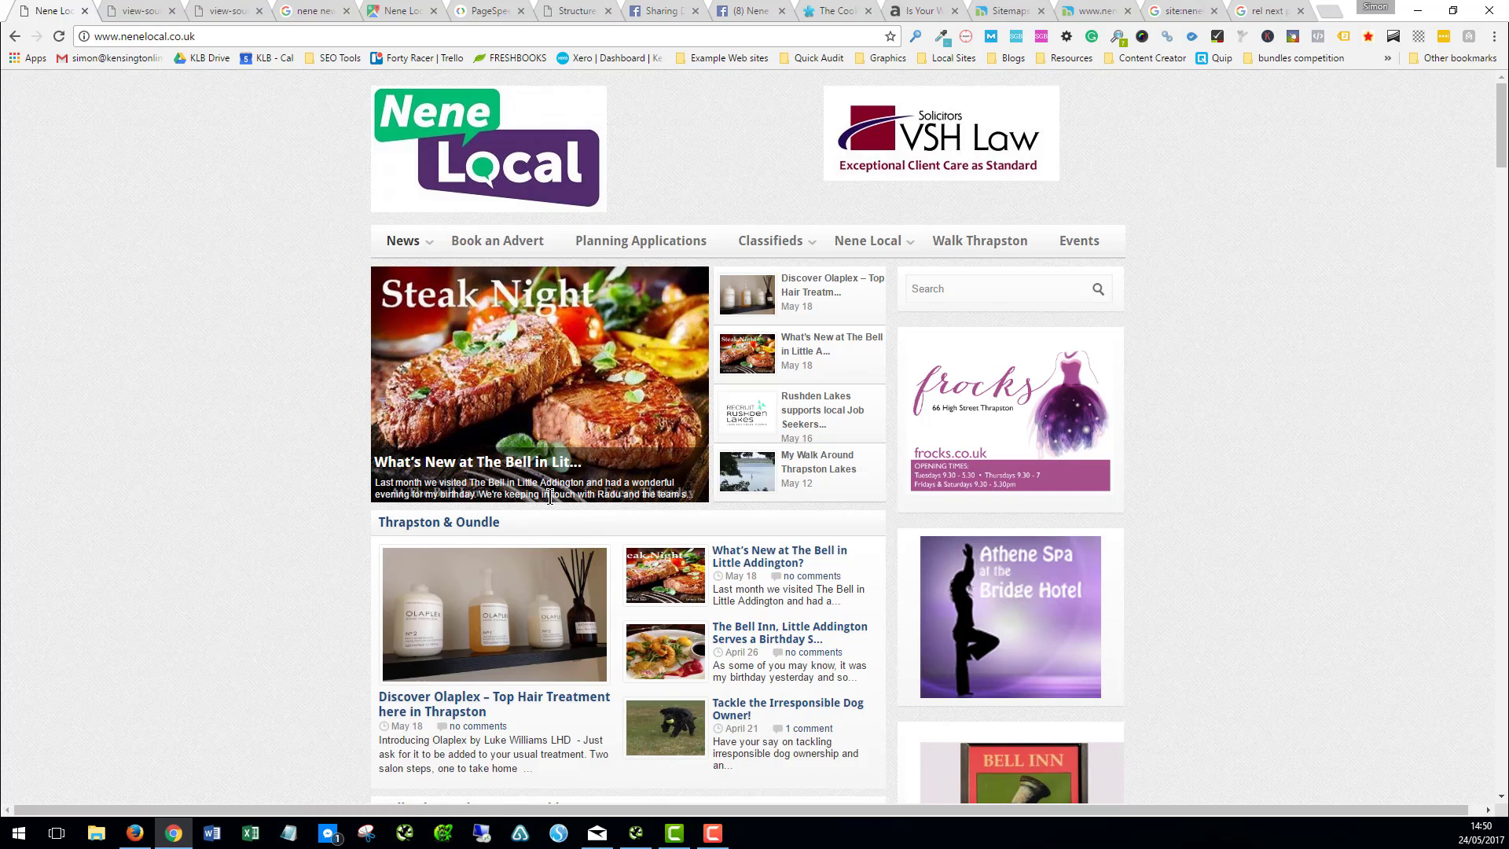
Step: Inspect the full-length posts below the regional news, including The Great Thrapston Wedding Challenge and the Olaplex article
{"action": "scroll", "coordinate": [583, 511], "scroll_direction": "down", "scroll_amount": 20}
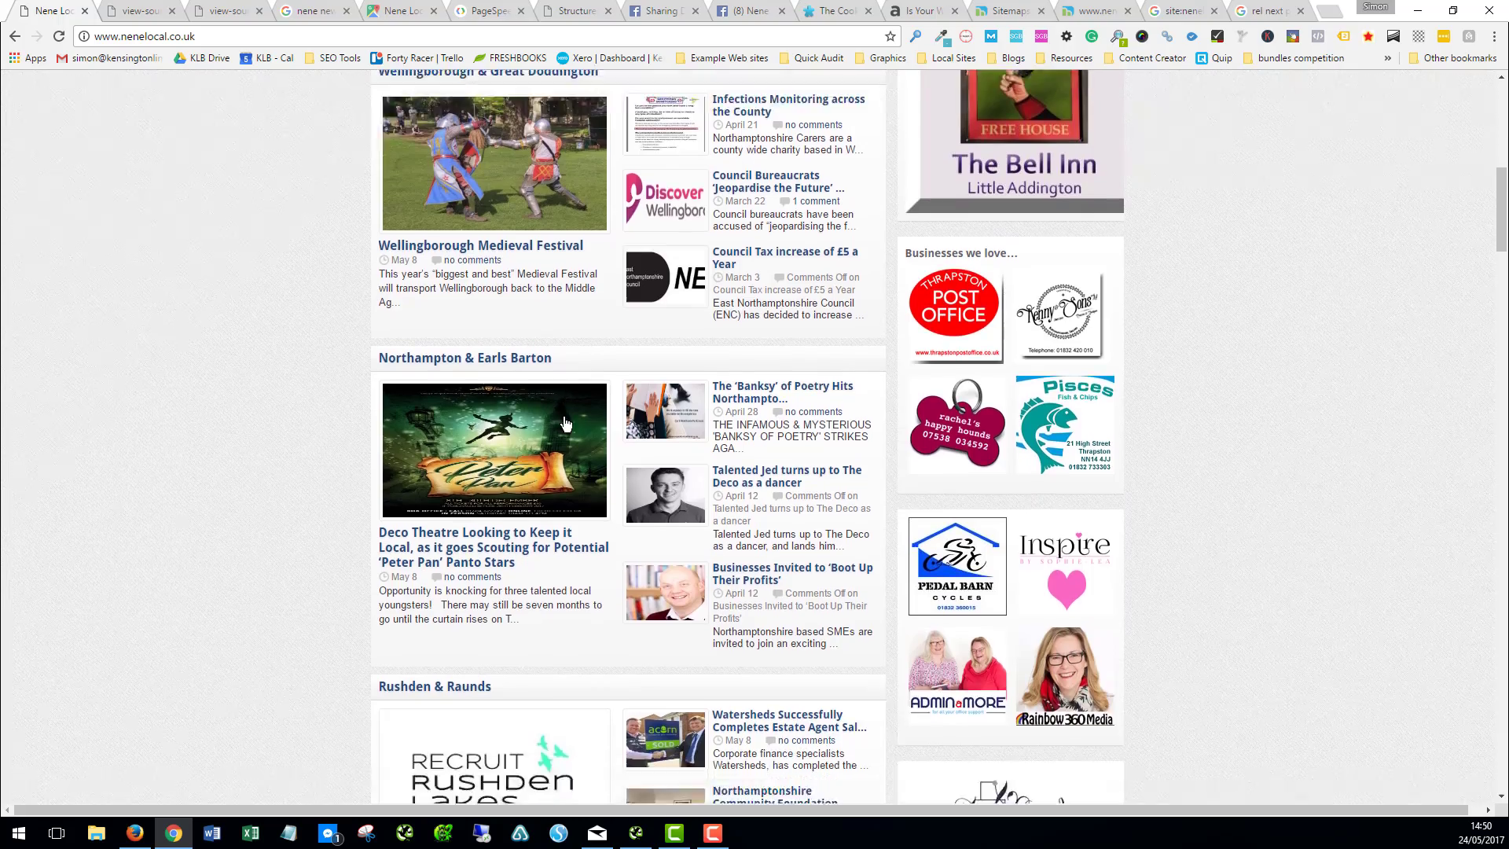
{"action": "scroll", "coordinate": [565, 418], "scroll_direction": "down", "scroll_amount": 3}
{"action": "scroll", "coordinate": [691, 346], "scroll_direction": "up", "scroll_amount": 1}
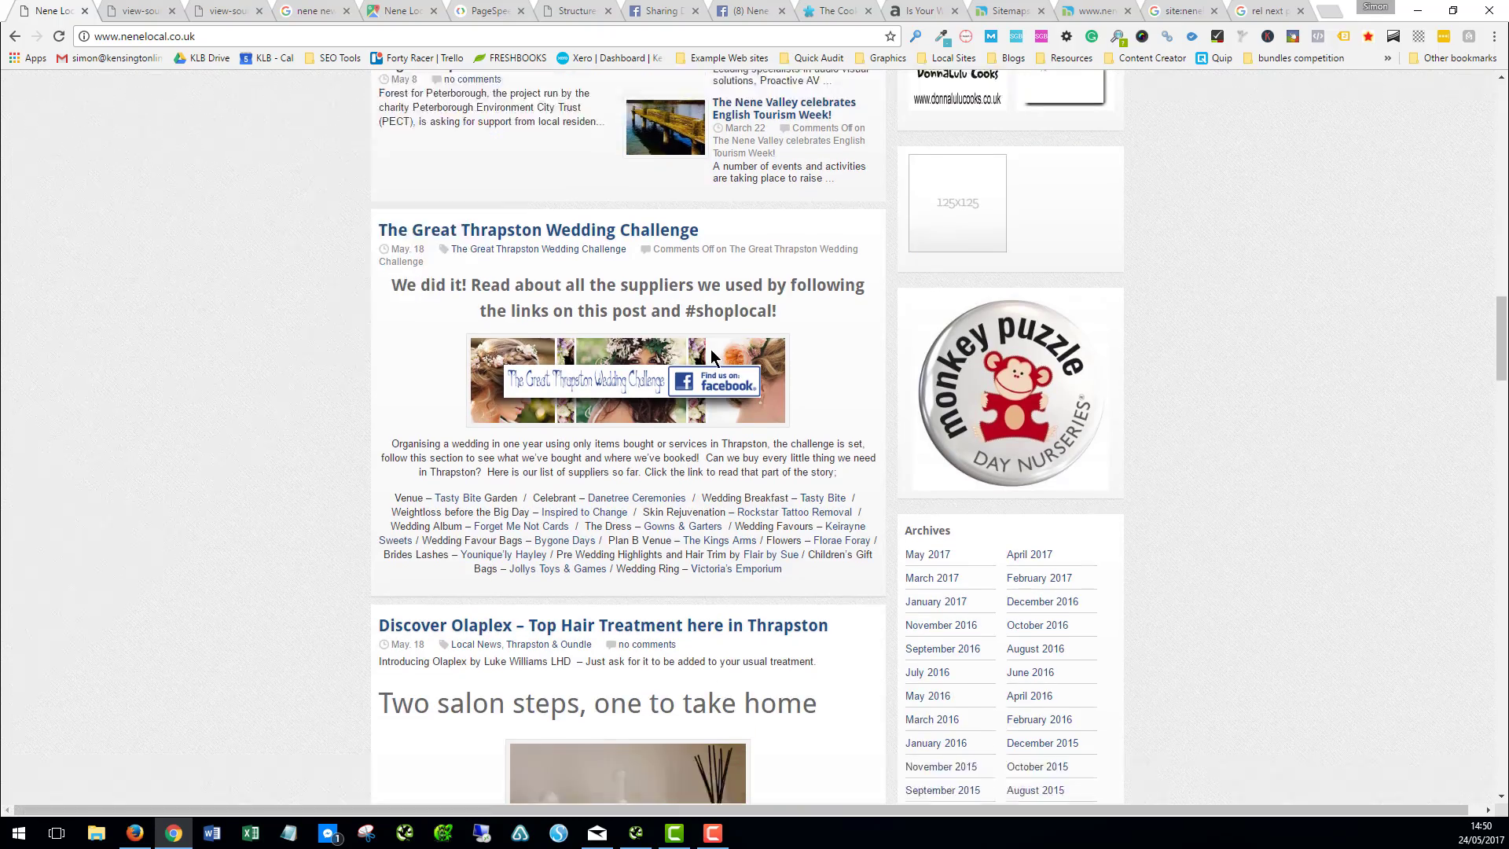
{"action": "scroll", "coordinate": [710, 349], "scroll_direction": "down", "scroll_amount": 6}
{"action": "scroll", "coordinate": [711, 349], "scroll_direction": "down", "scroll_amount": 4}
{"action": "scroll", "coordinate": [712, 353], "scroll_direction": "down", "scroll_amount": 15}
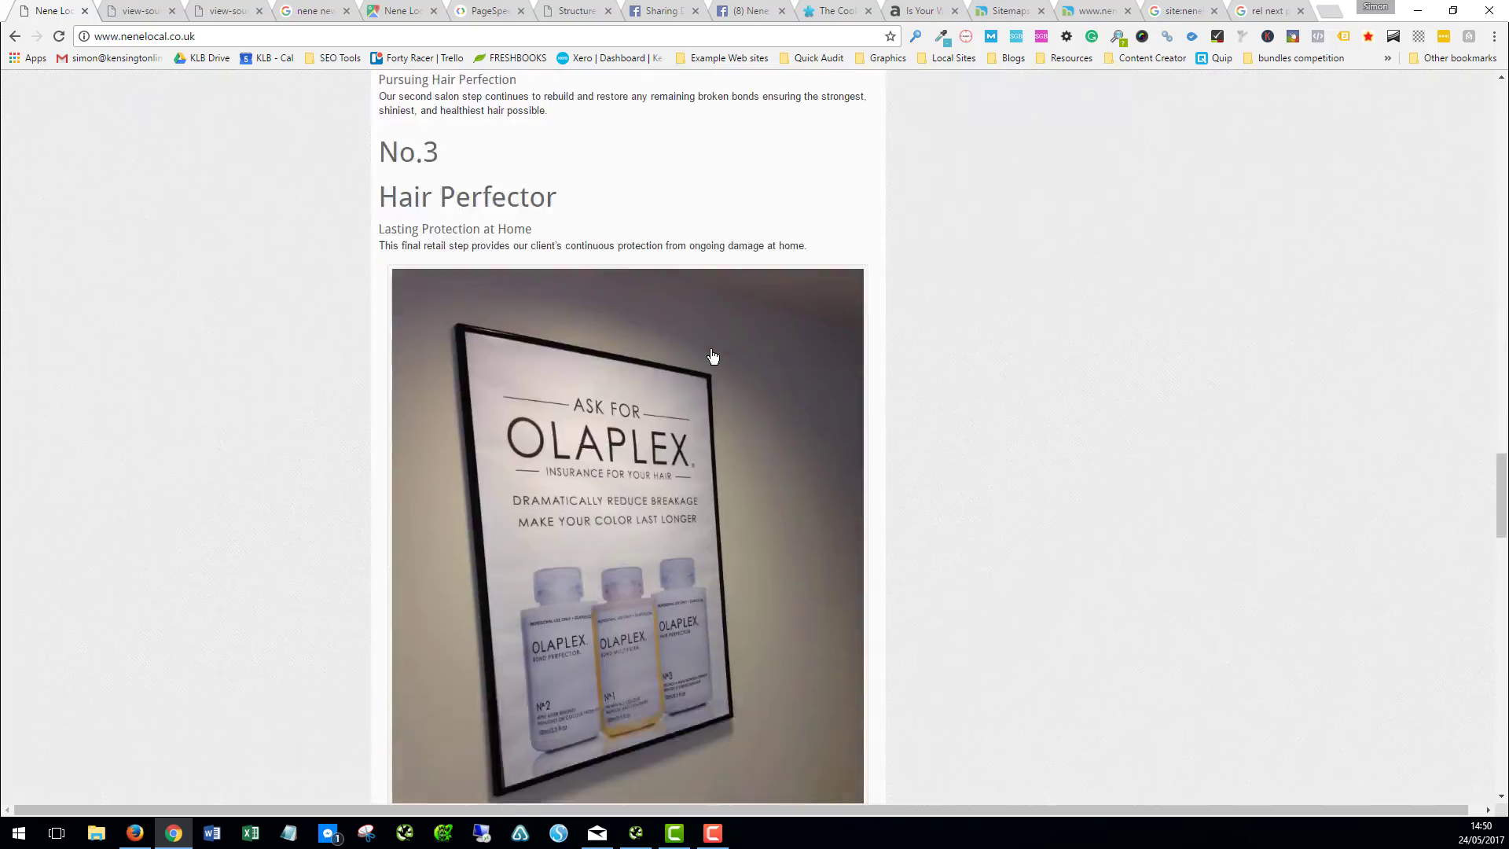
Step: Review the remaining full-length homepage posts down to the pagination and footer, and return to the top of the page
{"action": "scroll", "coordinate": [711, 349], "scroll_direction": "down", "scroll_amount": 15}
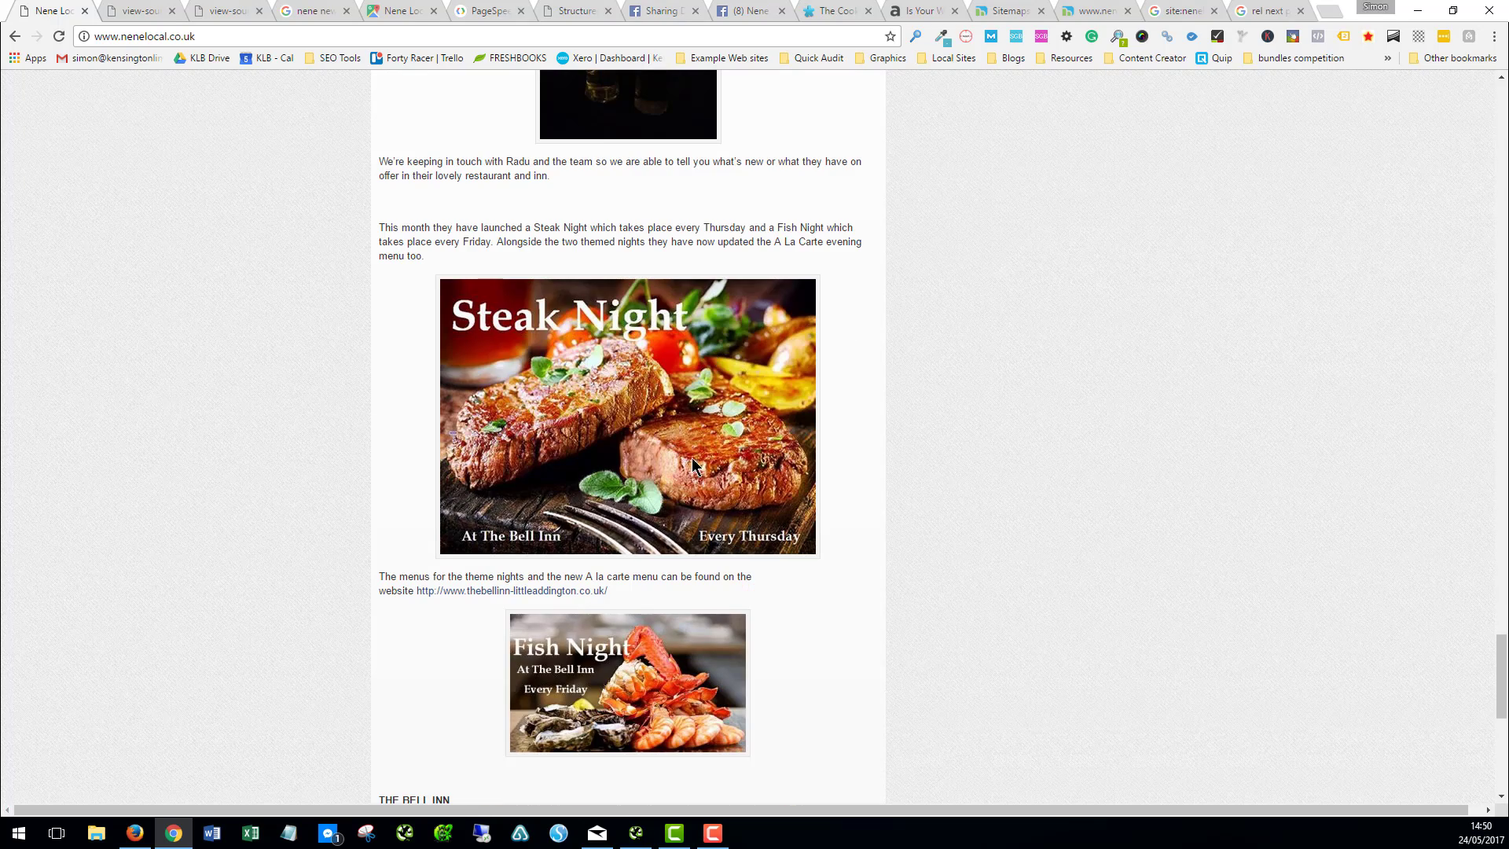
{"action": "scroll", "coordinate": [534, 287], "scroll_direction": "down", "scroll_amount": 8}
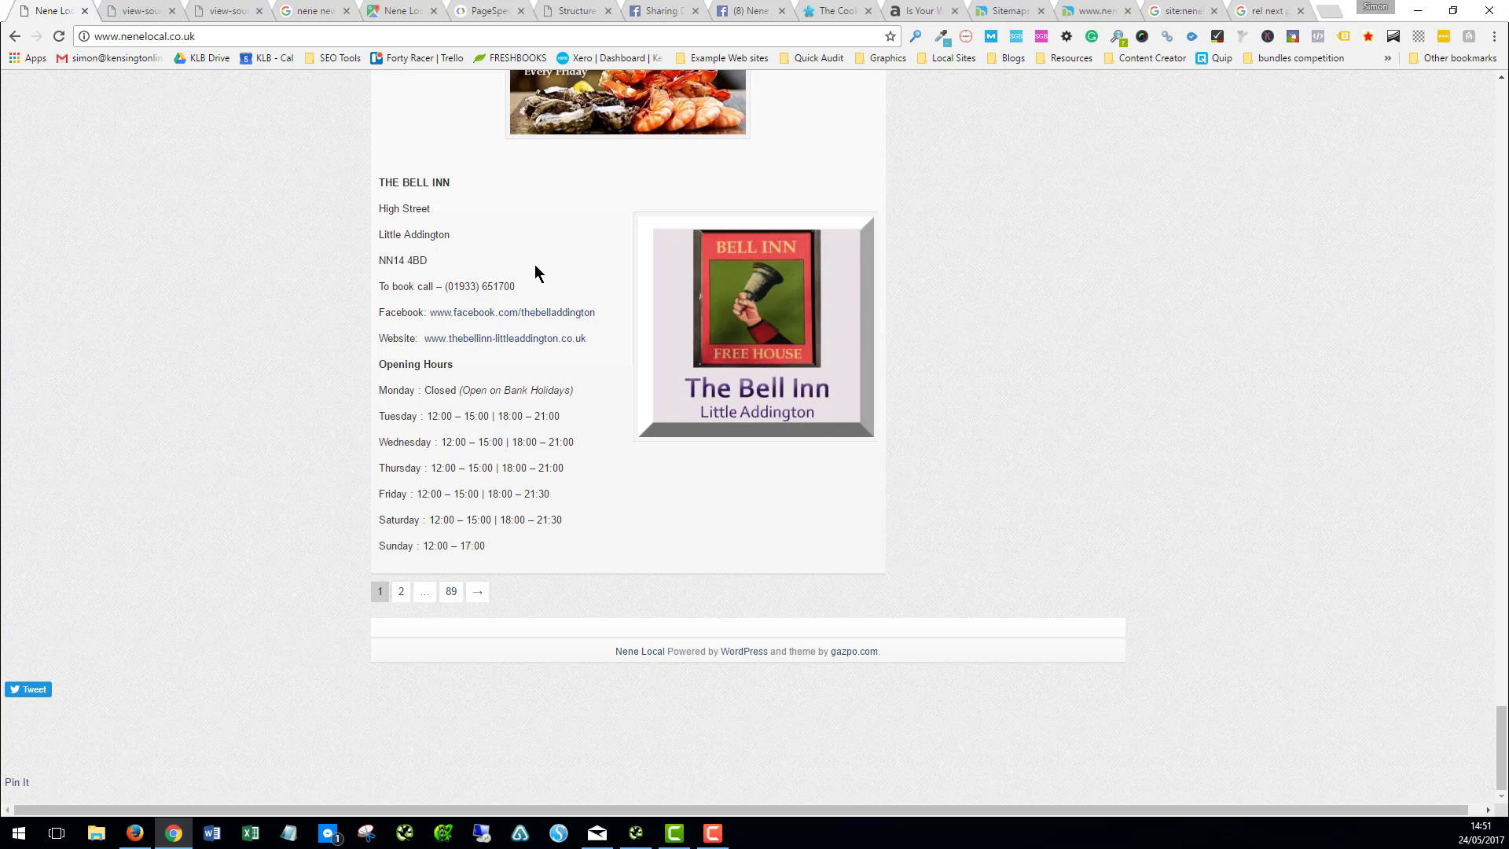
{"action": "scroll", "coordinate": [534, 267], "scroll_direction": "up", "scroll_amount": 15}
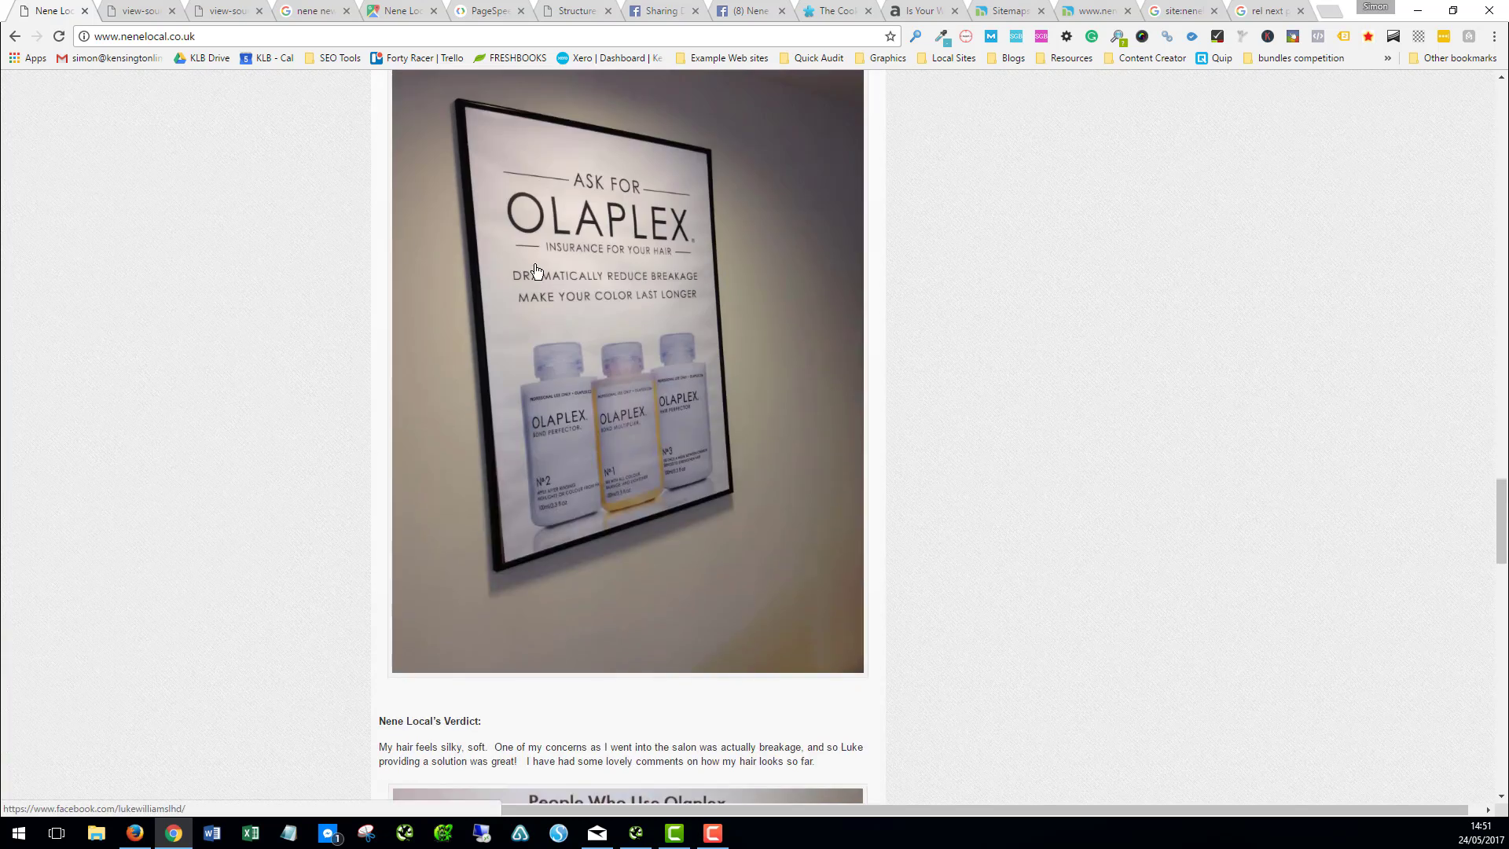
{"action": "scroll", "coordinate": [535, 265], "scroll_direction": "up", "scroll_amount": 20}
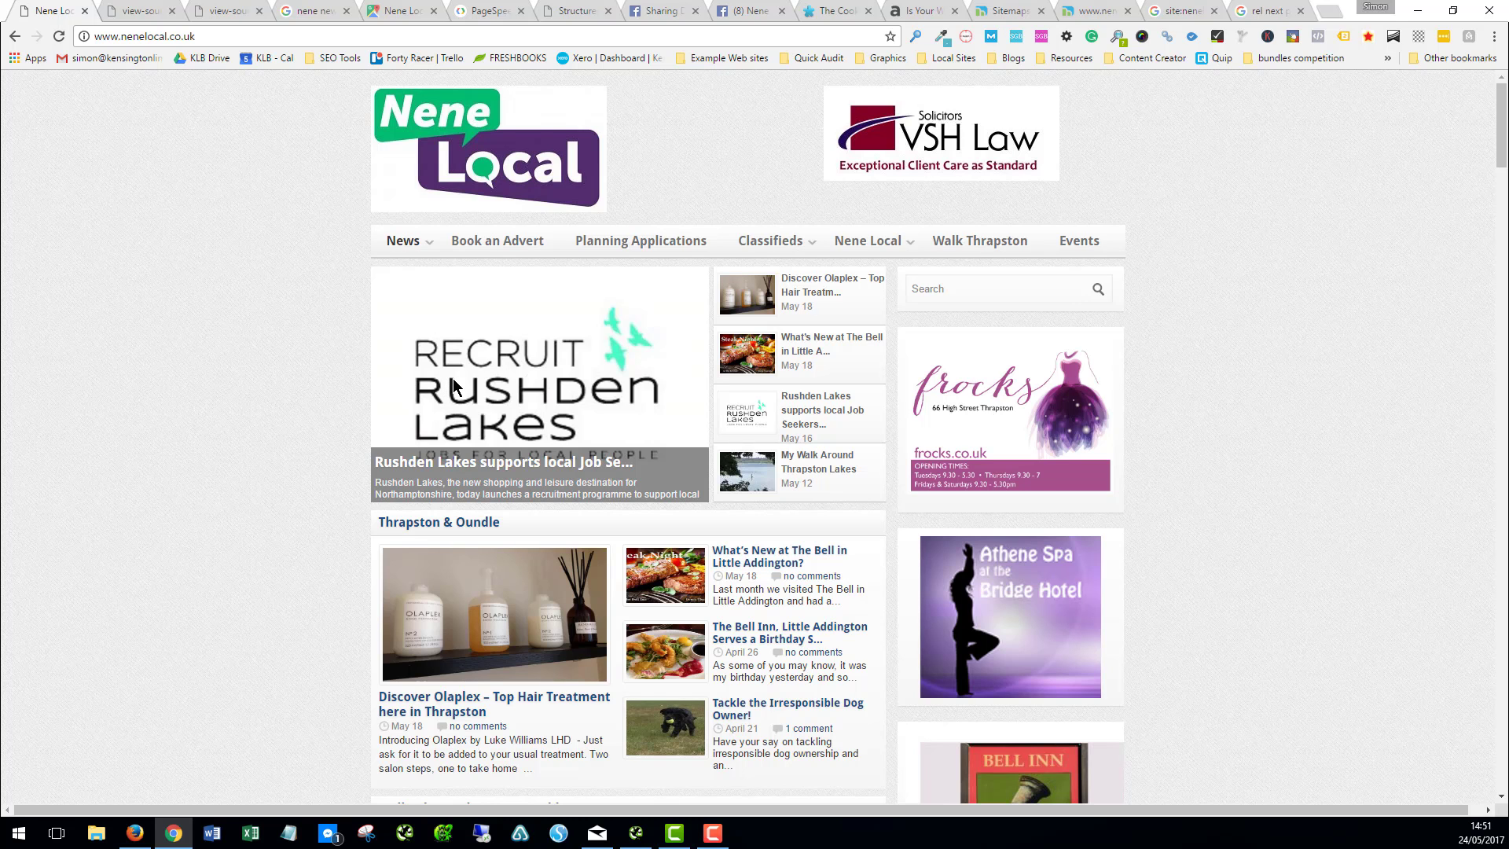
Step: Compare the homepage's featured stories slider with the Thrapston & Oundle and Wellingborough & Great Doddington news blocks
{"action": "scroll", "coordinate": [614, 471], "scroll_direction": "down", "scroll_amount": 4}
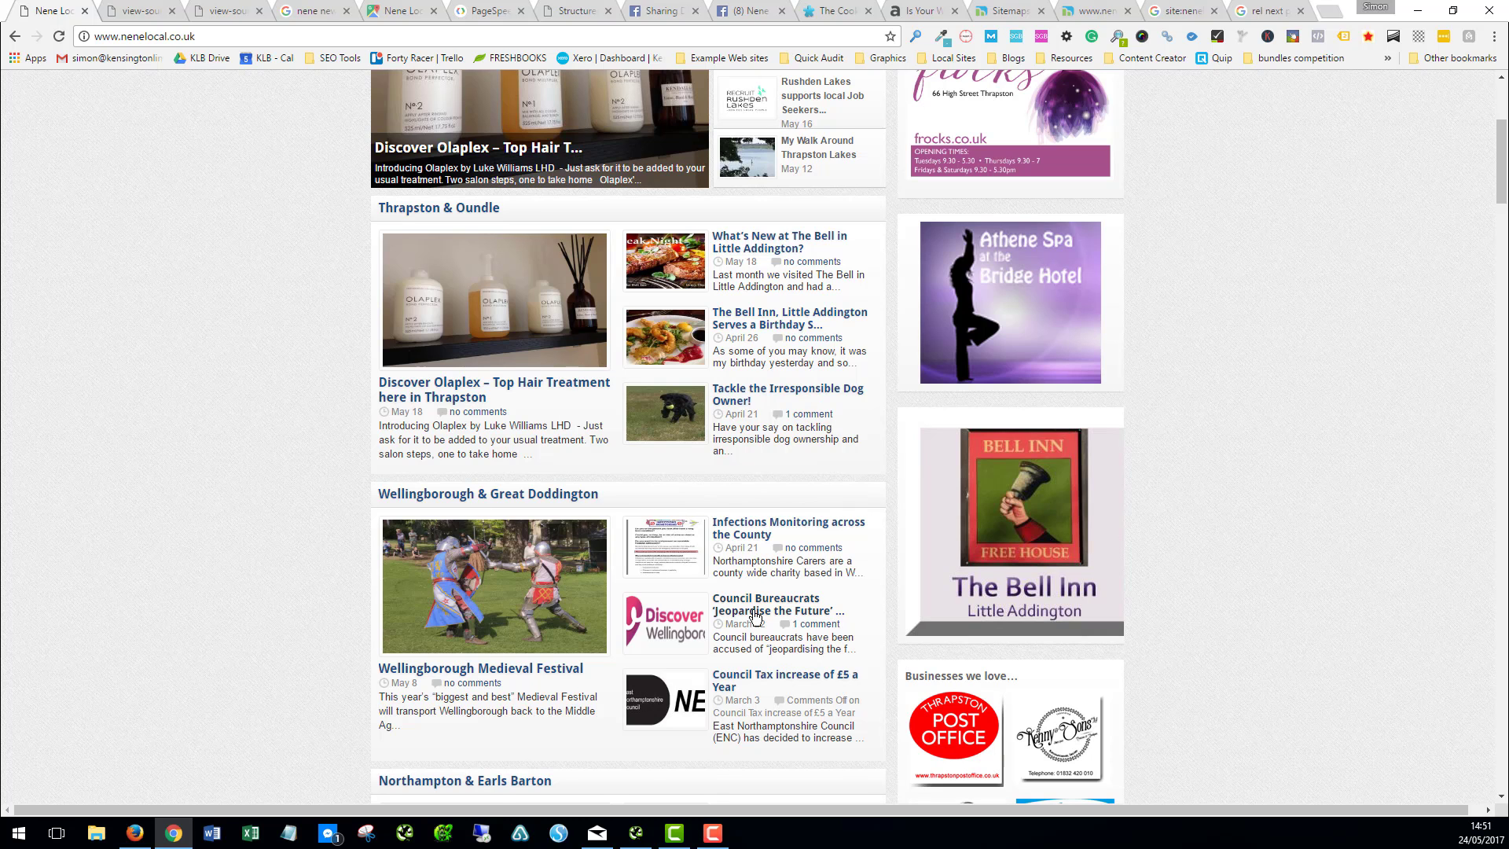
{"action": "scroll", "coordinate": [705, 495], "scroll_direction": "up", "scroll_amount": 3}
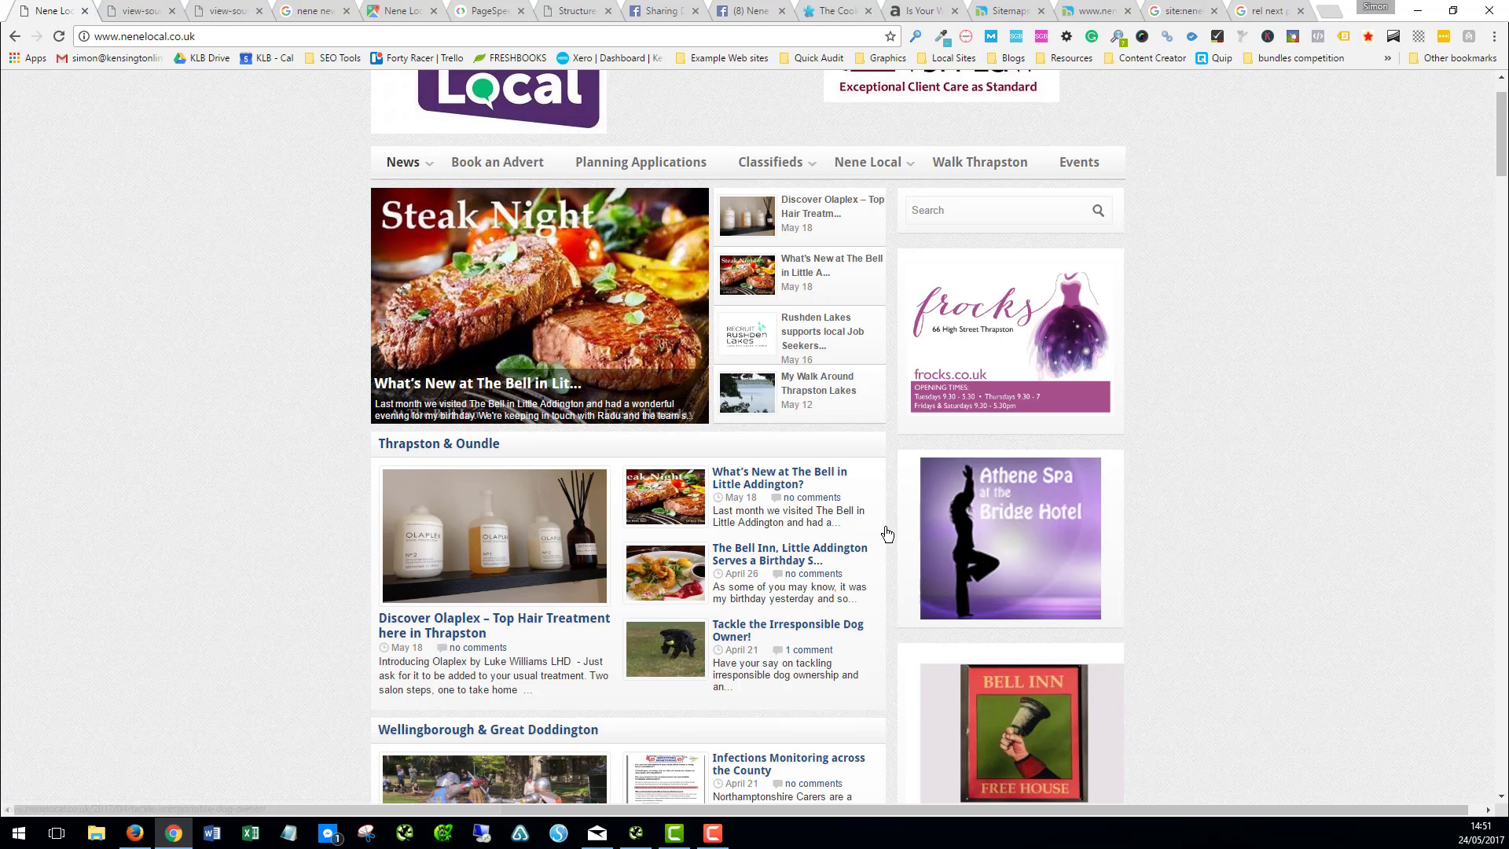
{"action": "scroll", "coordinate": [643, 454], "scroll_direction": "down", "scroll_amount": 4}
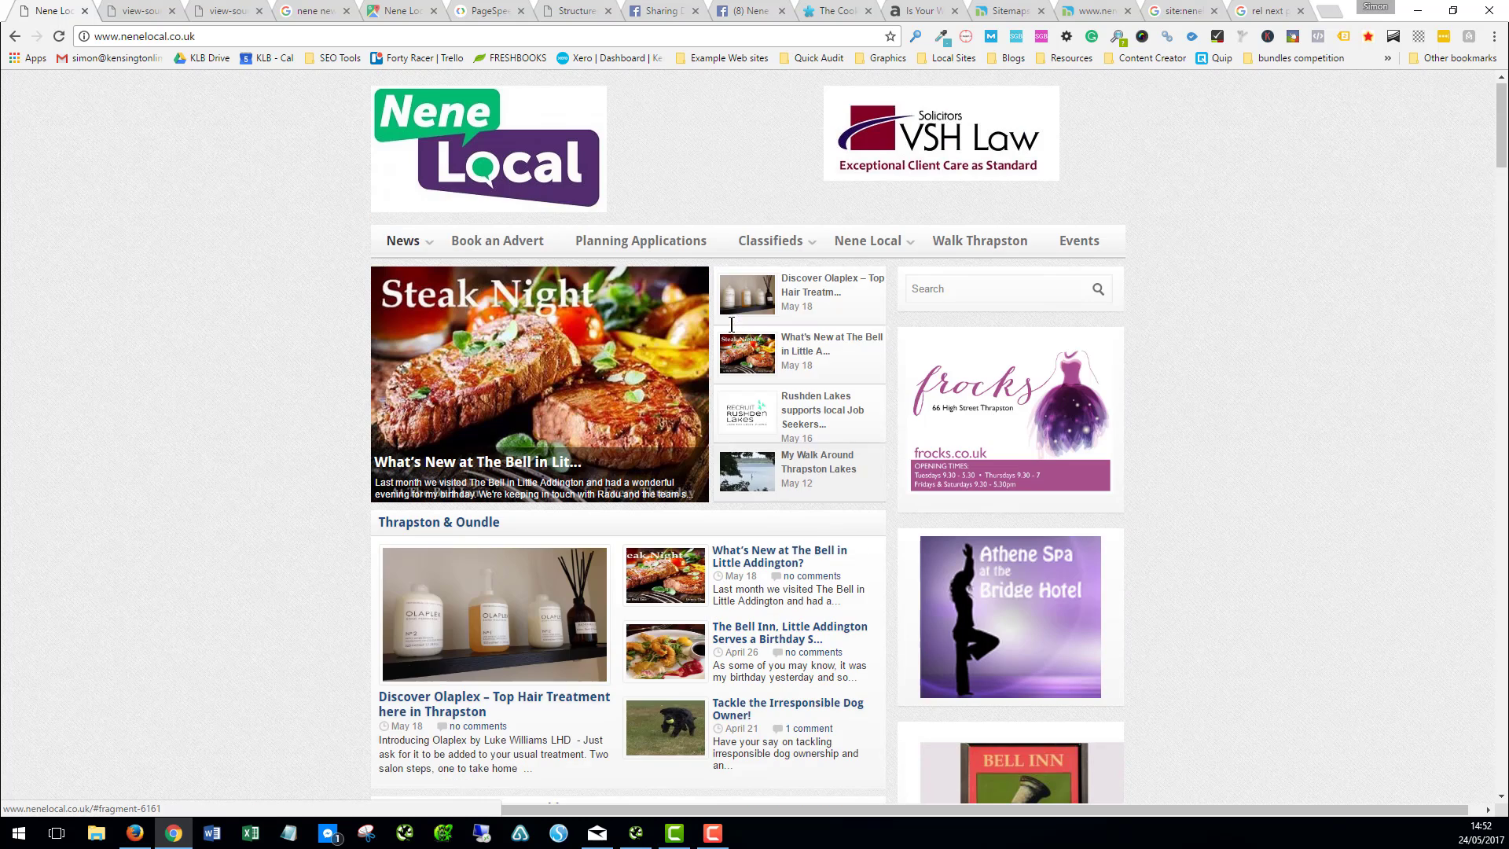
{"action": "scroll", "coordinate": [551, 311], "scroll_direction": "up", "scroll_amount": 5}
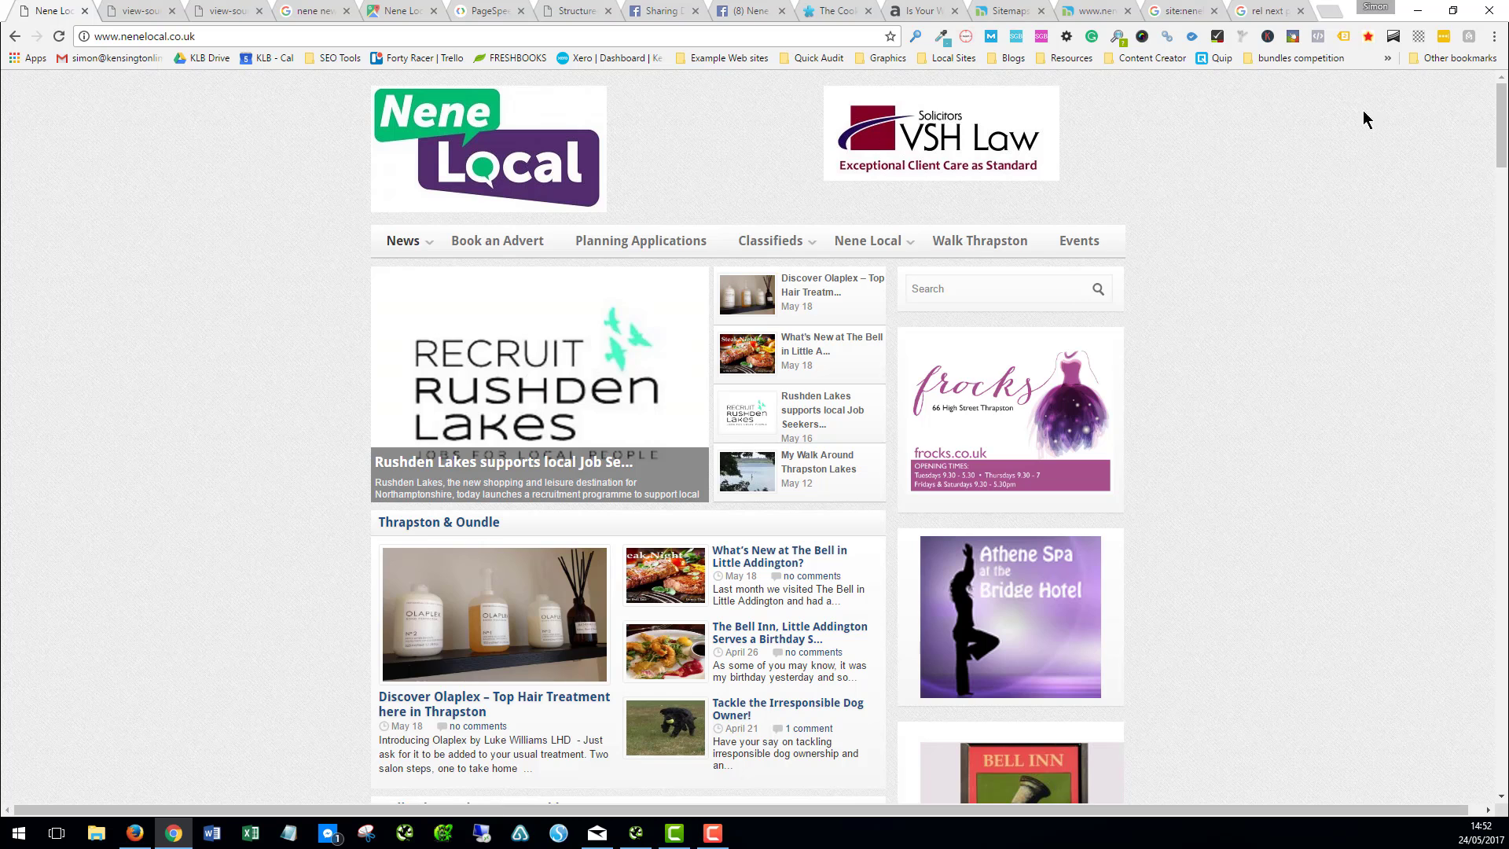
Step: Read the opening of The Cookie Law Explained page on cookielaw.org and return to the Nene Local homepage
{"action": "left_click", "coordinate": [829, 20]}
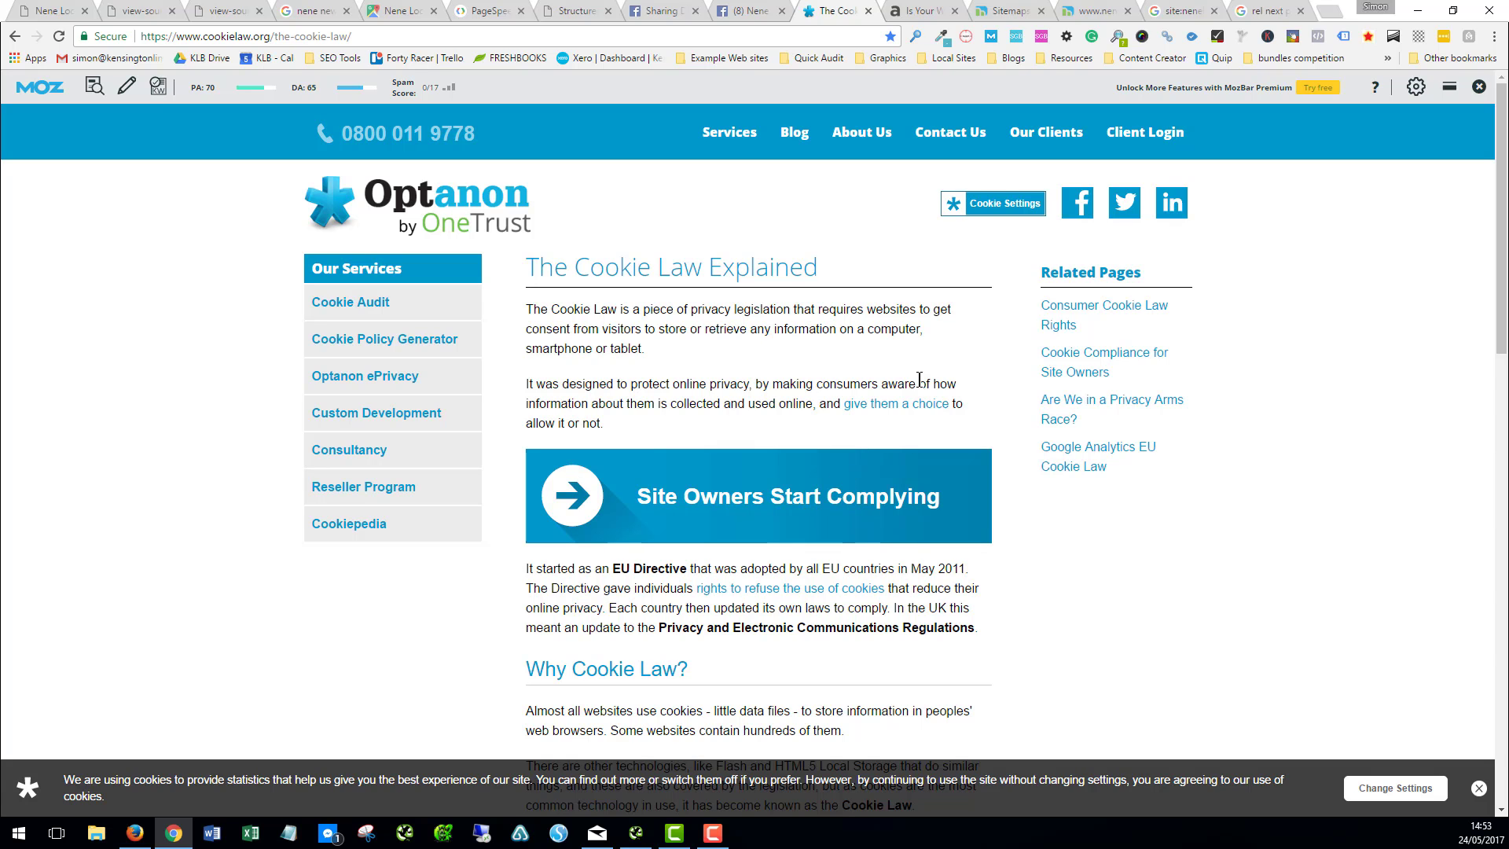
{"action": "scroll", "coordinate": [829, 473], "scroll_direction": "down", "scroll_amount": 1}
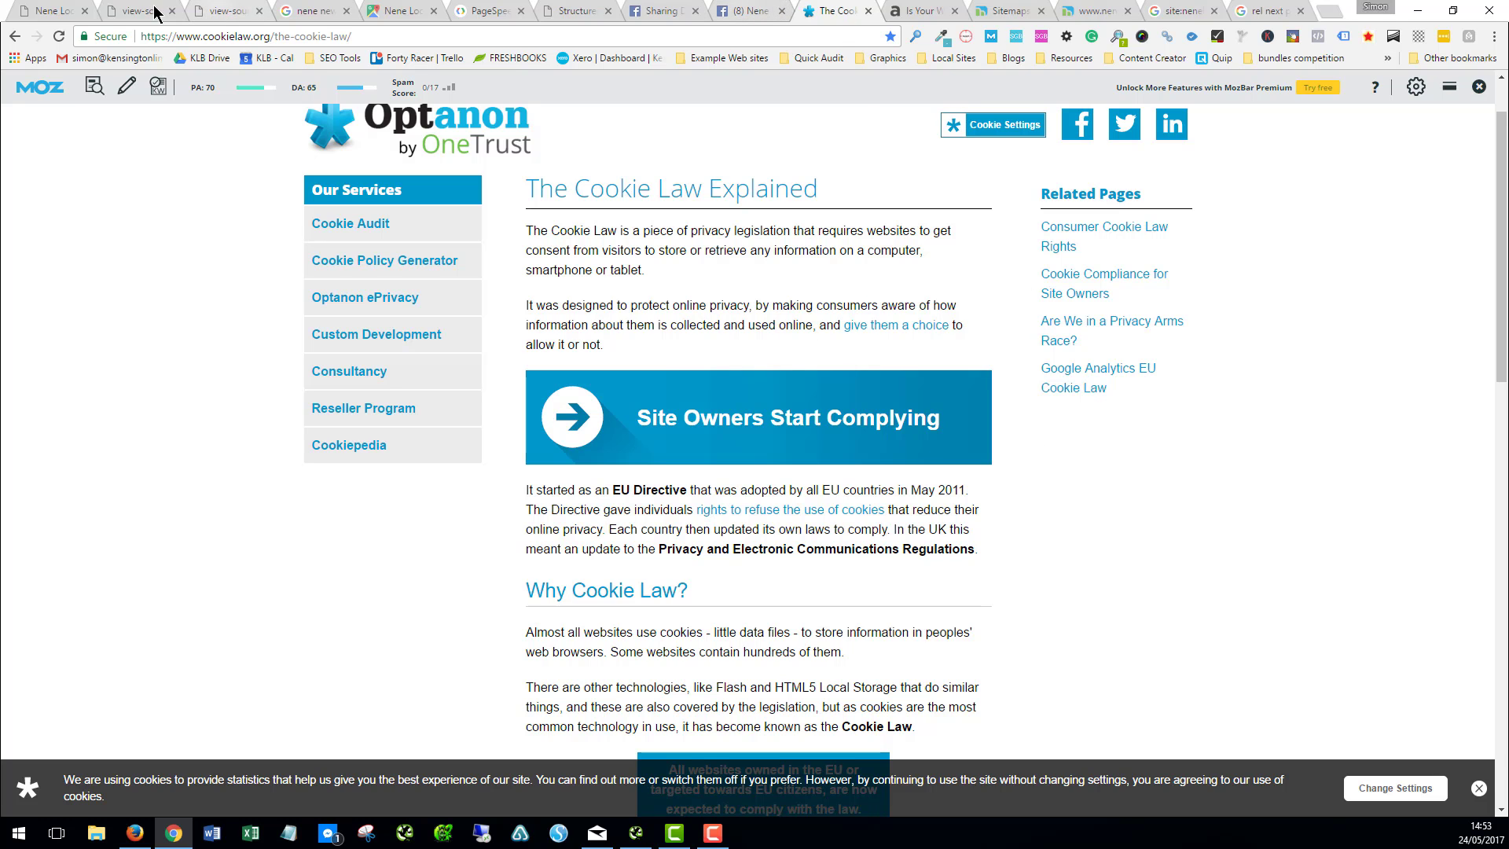
{"action": "left_click", "coordinate": [43, 13]}
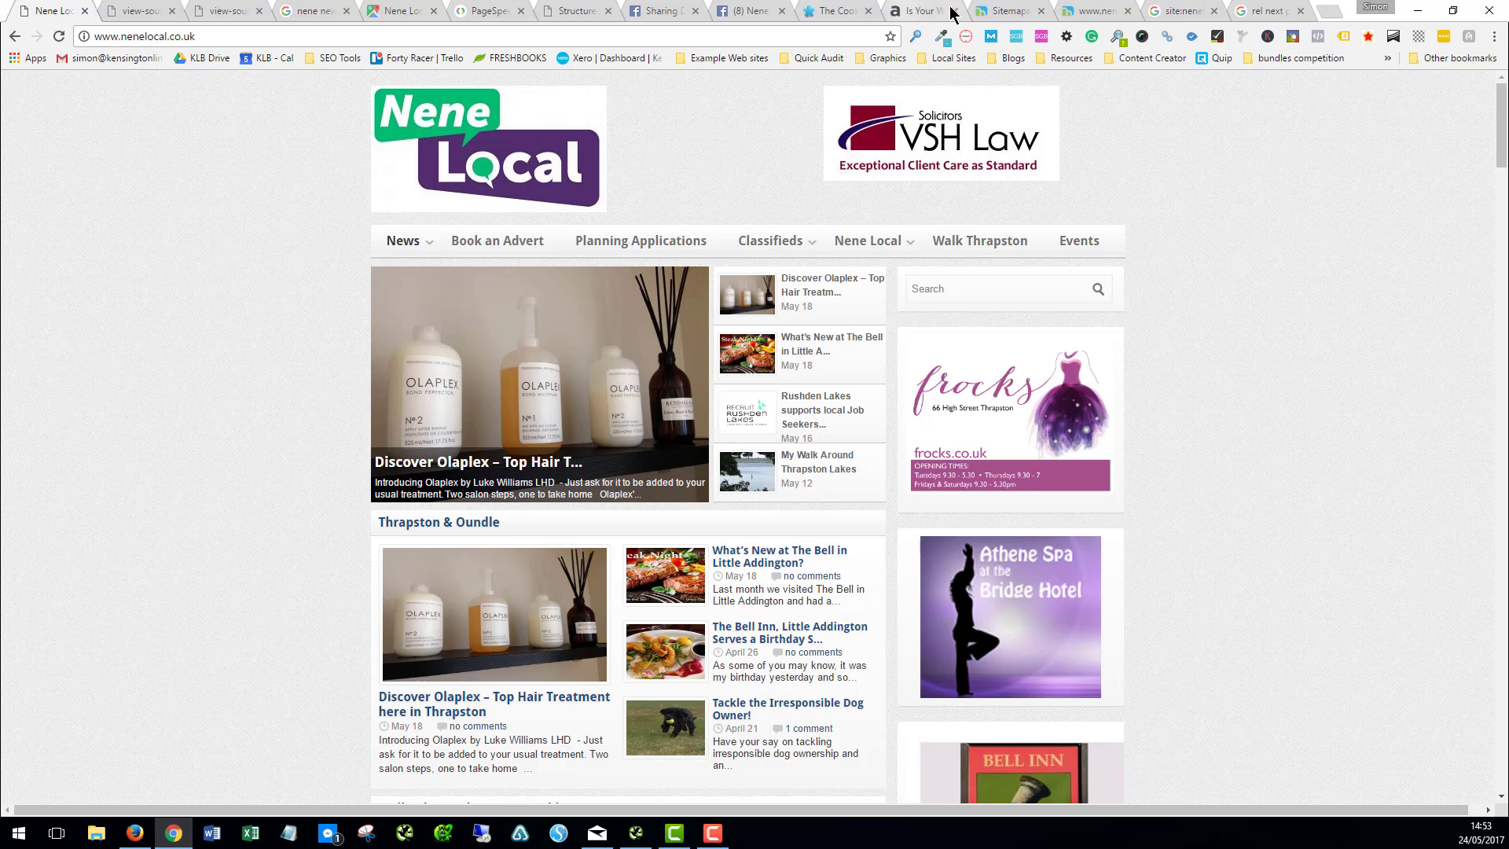
Step: Open amityweb's Is Your Website Legal? article and read its linked Company Information requirements
{"action": "left_click", "coordinate": [919, 11]}
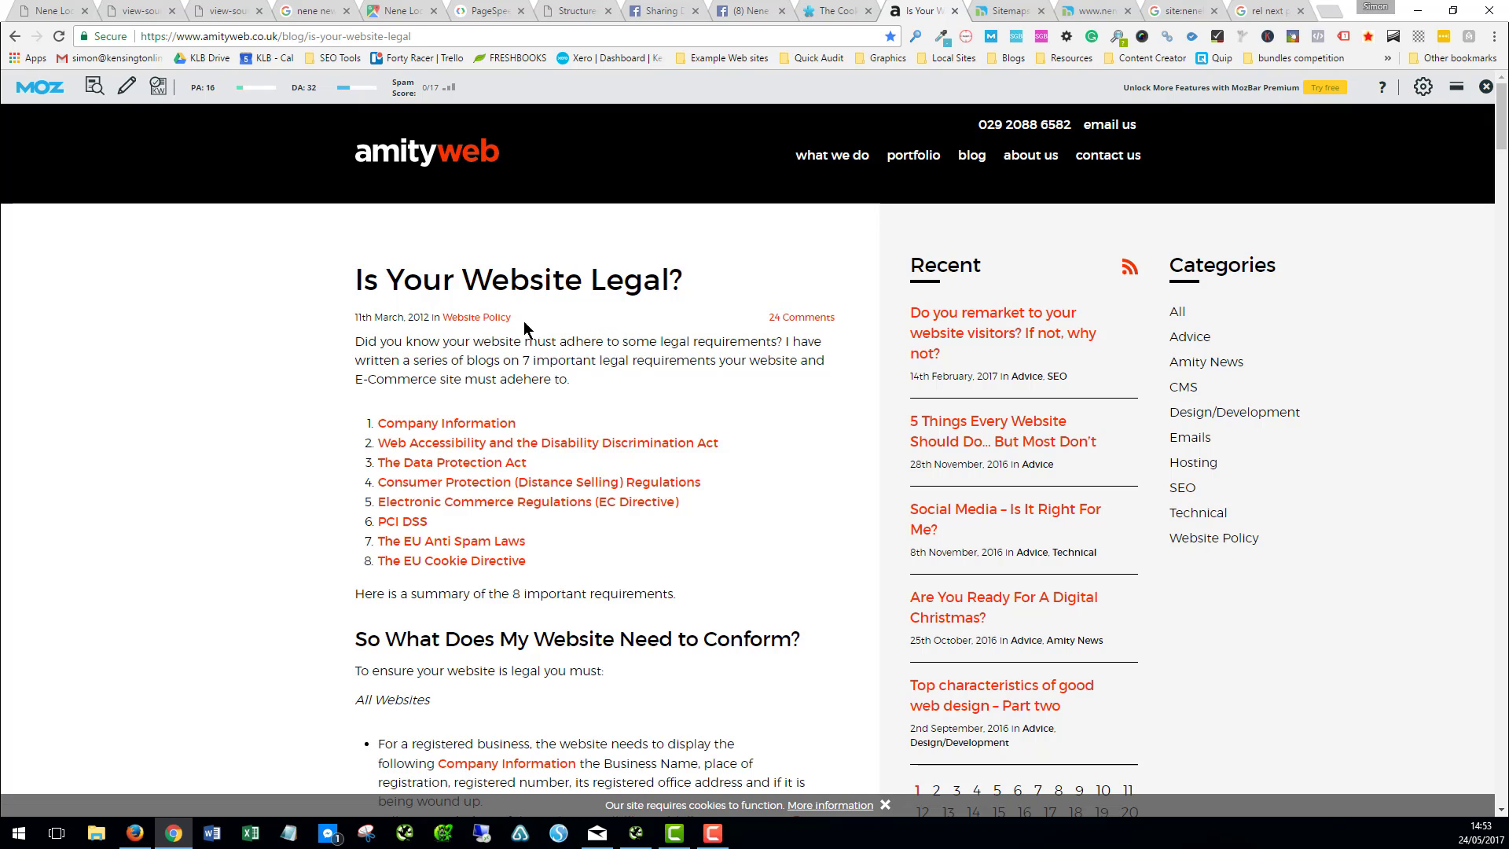
{"action": "left_click", "coordinate": [431, 426]}
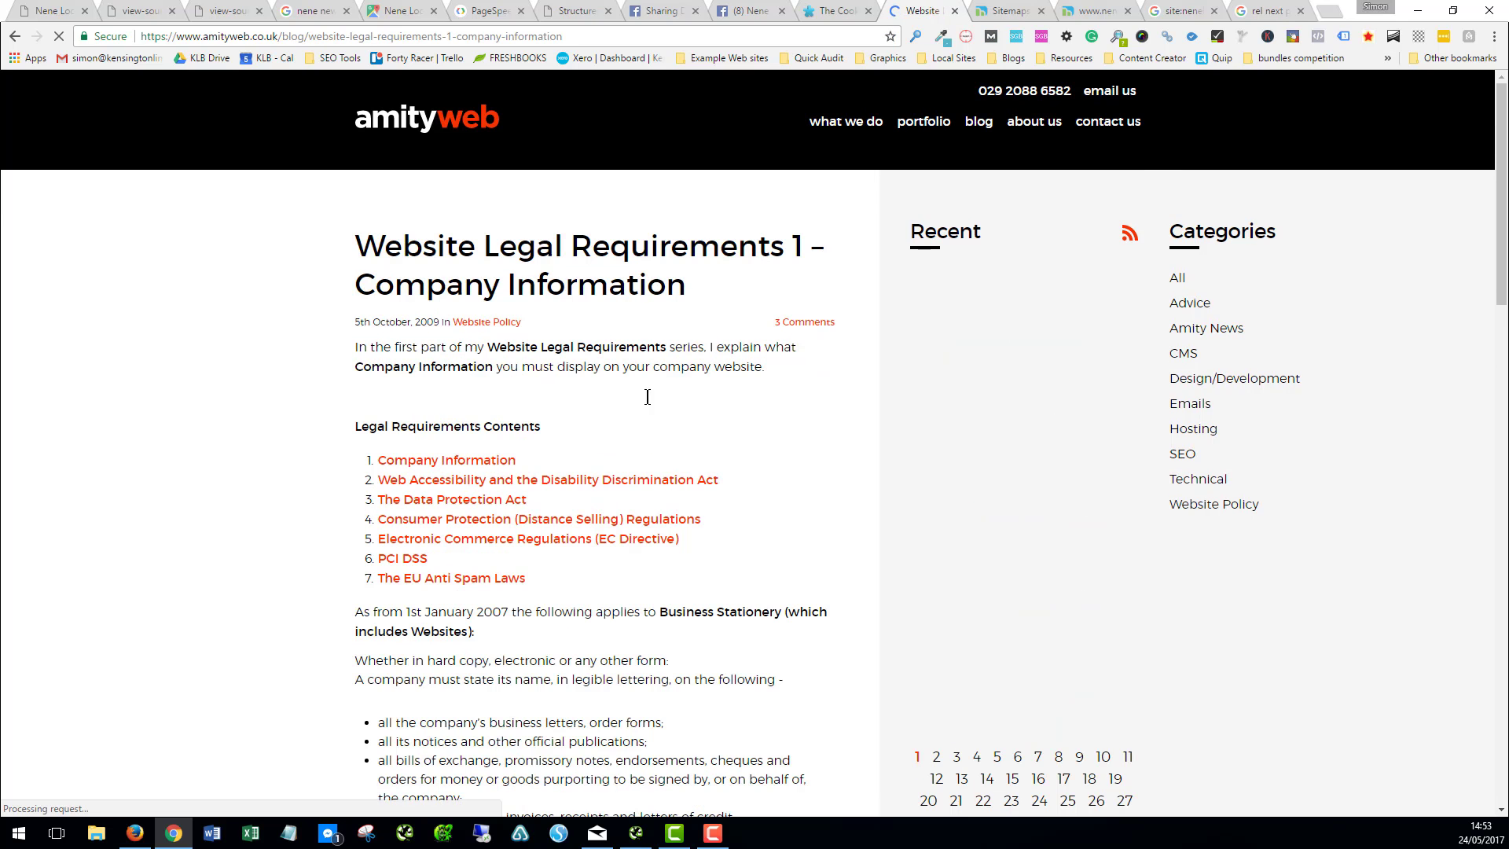
{"action": "scroll", "coordinate": [567, 507], "scroll_direction": "down", "scroll_amount": 2}
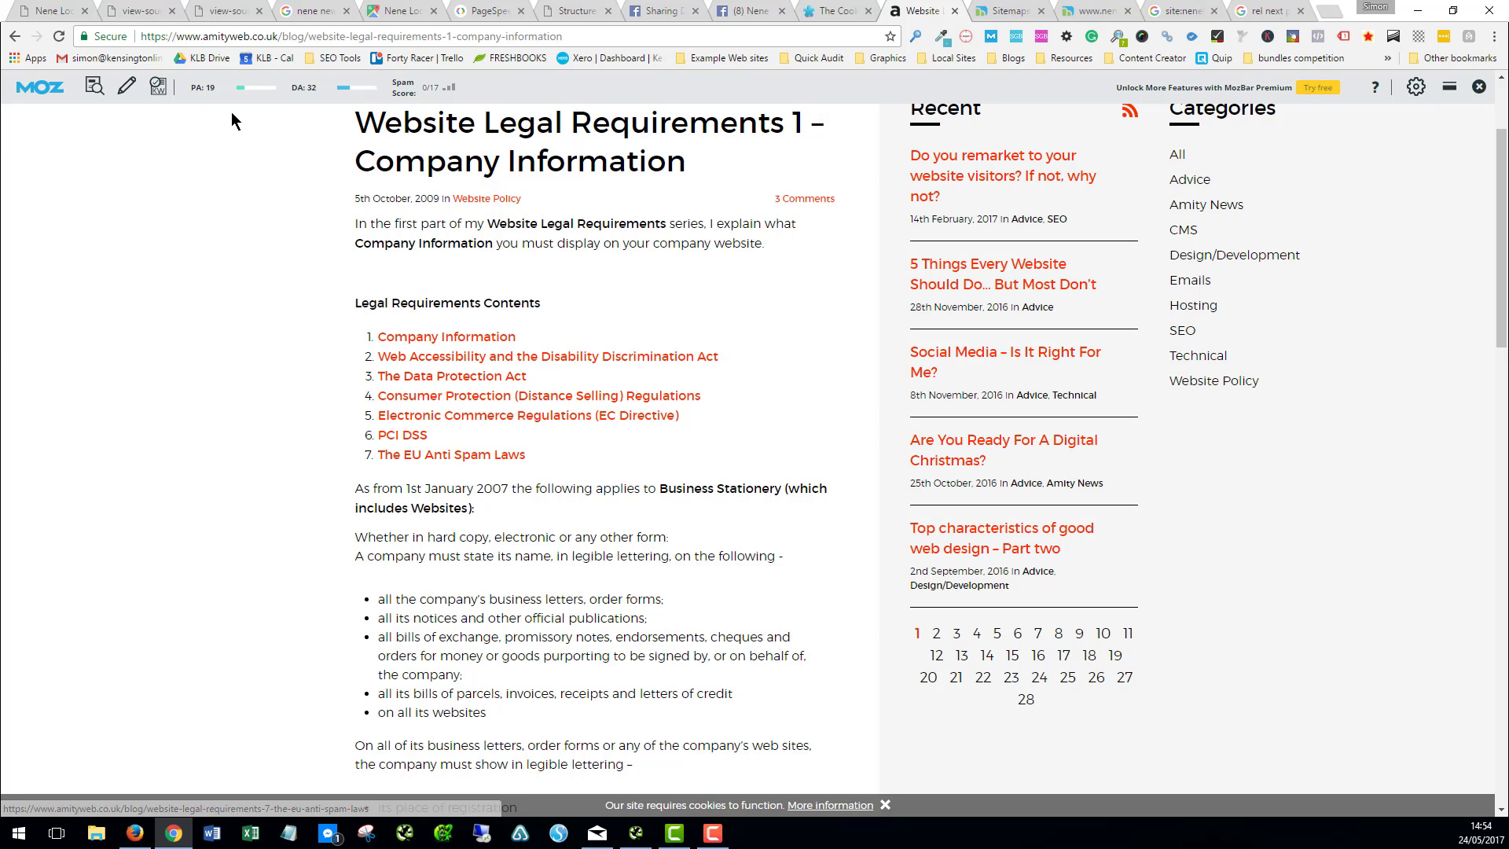
Step: Check the Nene Local homepage down to its footer for the legally required company information, and return to the top
{"action": "left_click", "coordinate": [57, 9]}
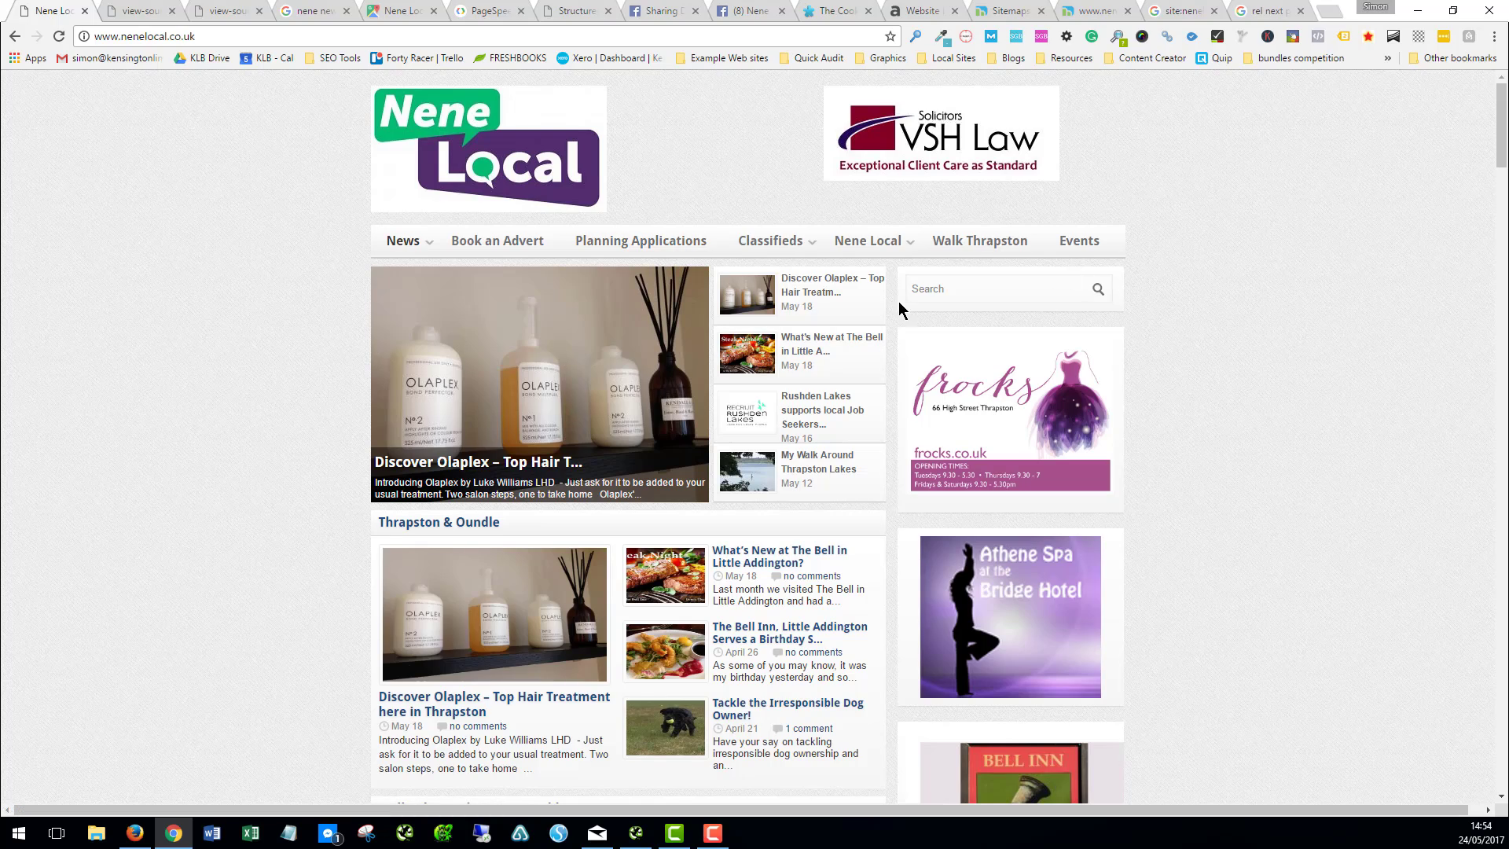
{"action": "scroll", "coordinate": [1178, 313], "scroll_direction": "down", "scroll_amount": 20}
{"action": "scroll", "coordinate": [1175, 317], "scroll_direction": "down", "scroll_amount": 5}
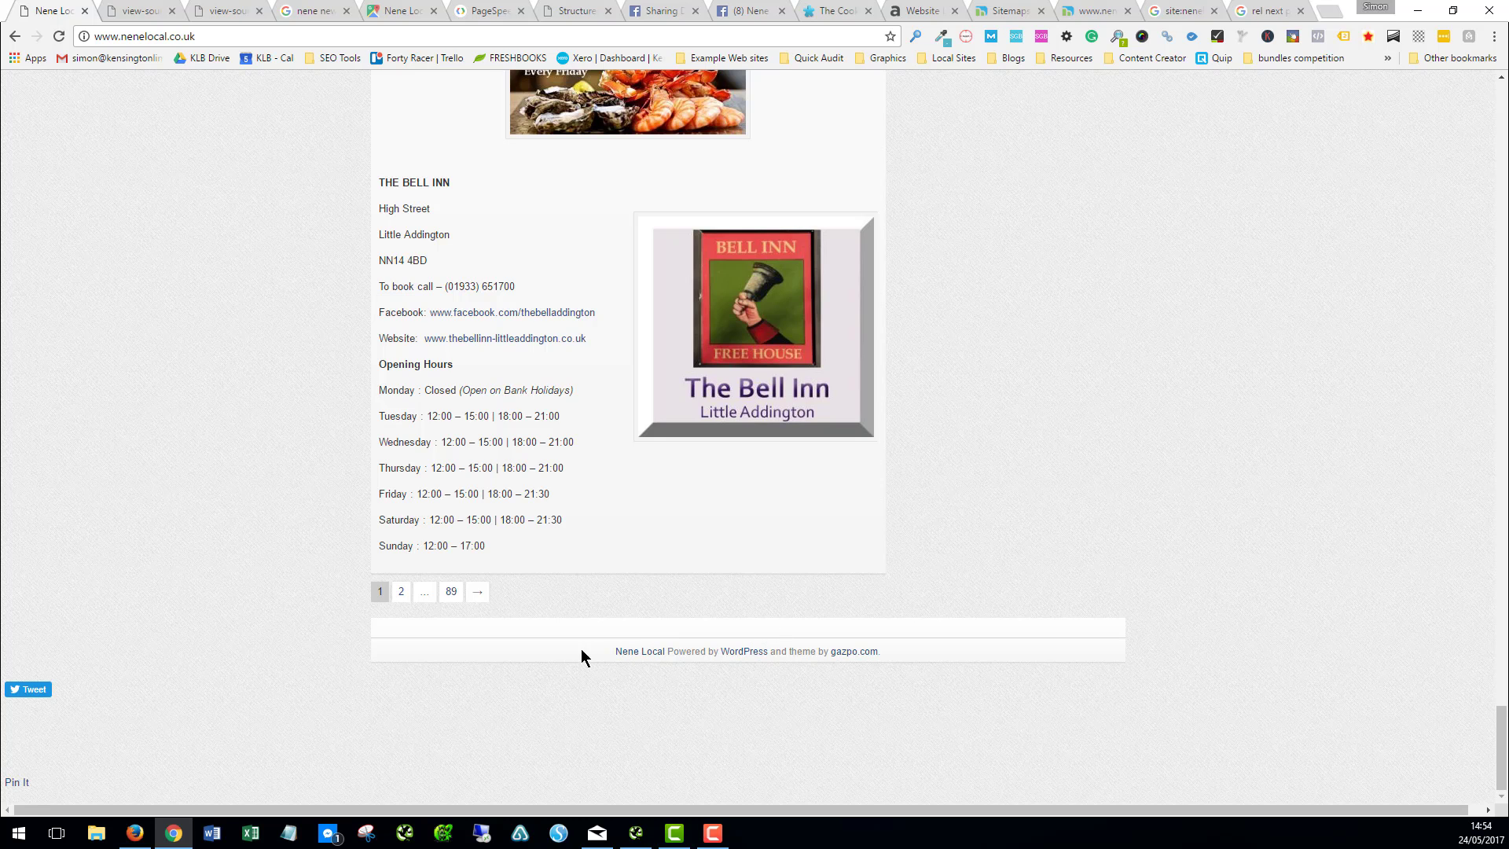
{"action": "scroll", "coordinate": [664, 637], "scroll_direction": "up", "scroll_amount": 20}
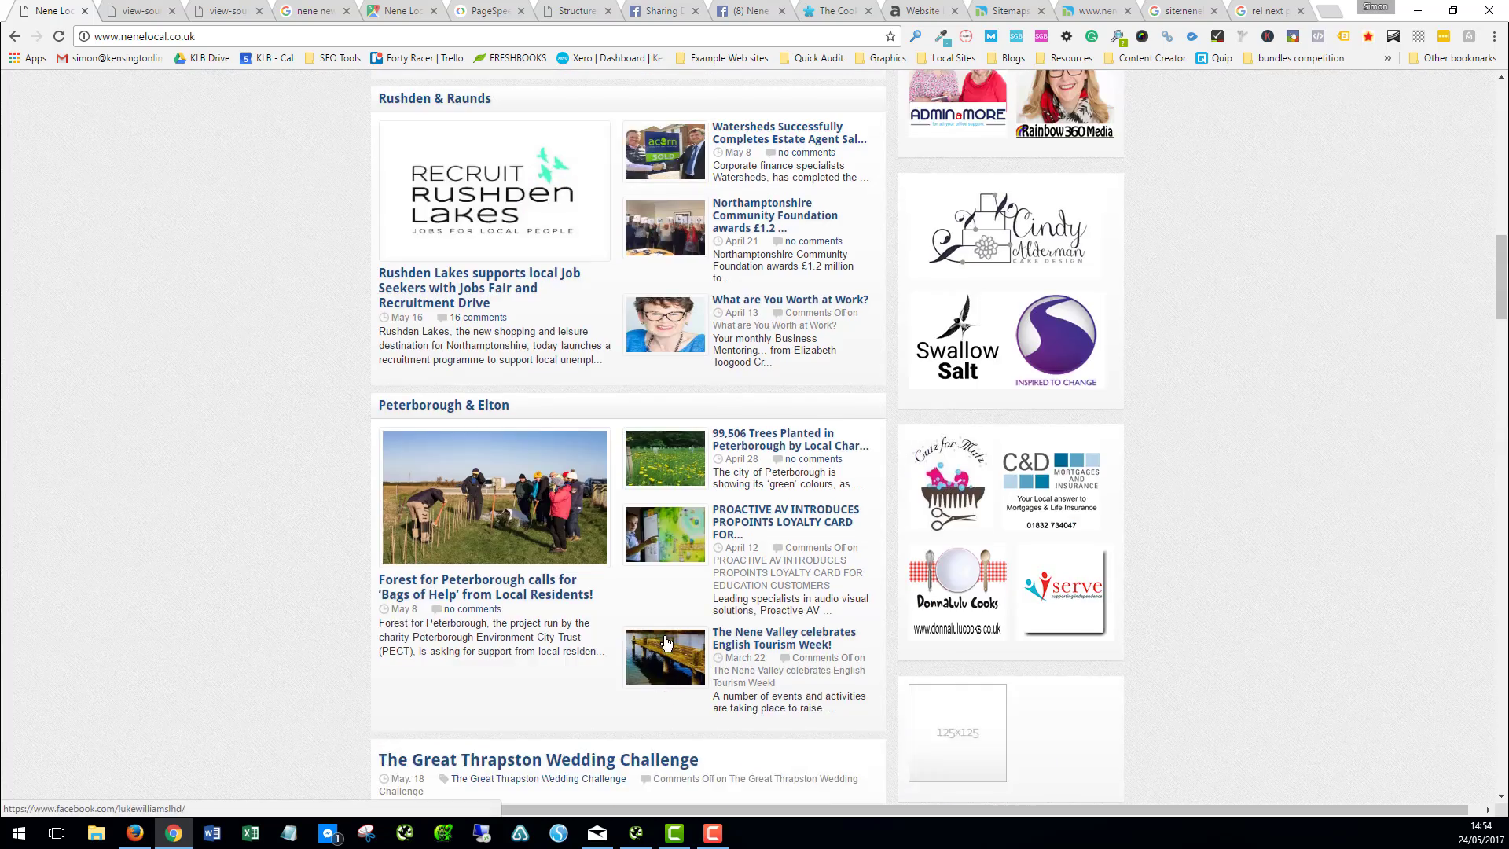
{"action": "scroll", "coordinate": [665, 637], "scroll_direction": "up", "scroll_amount": 2}
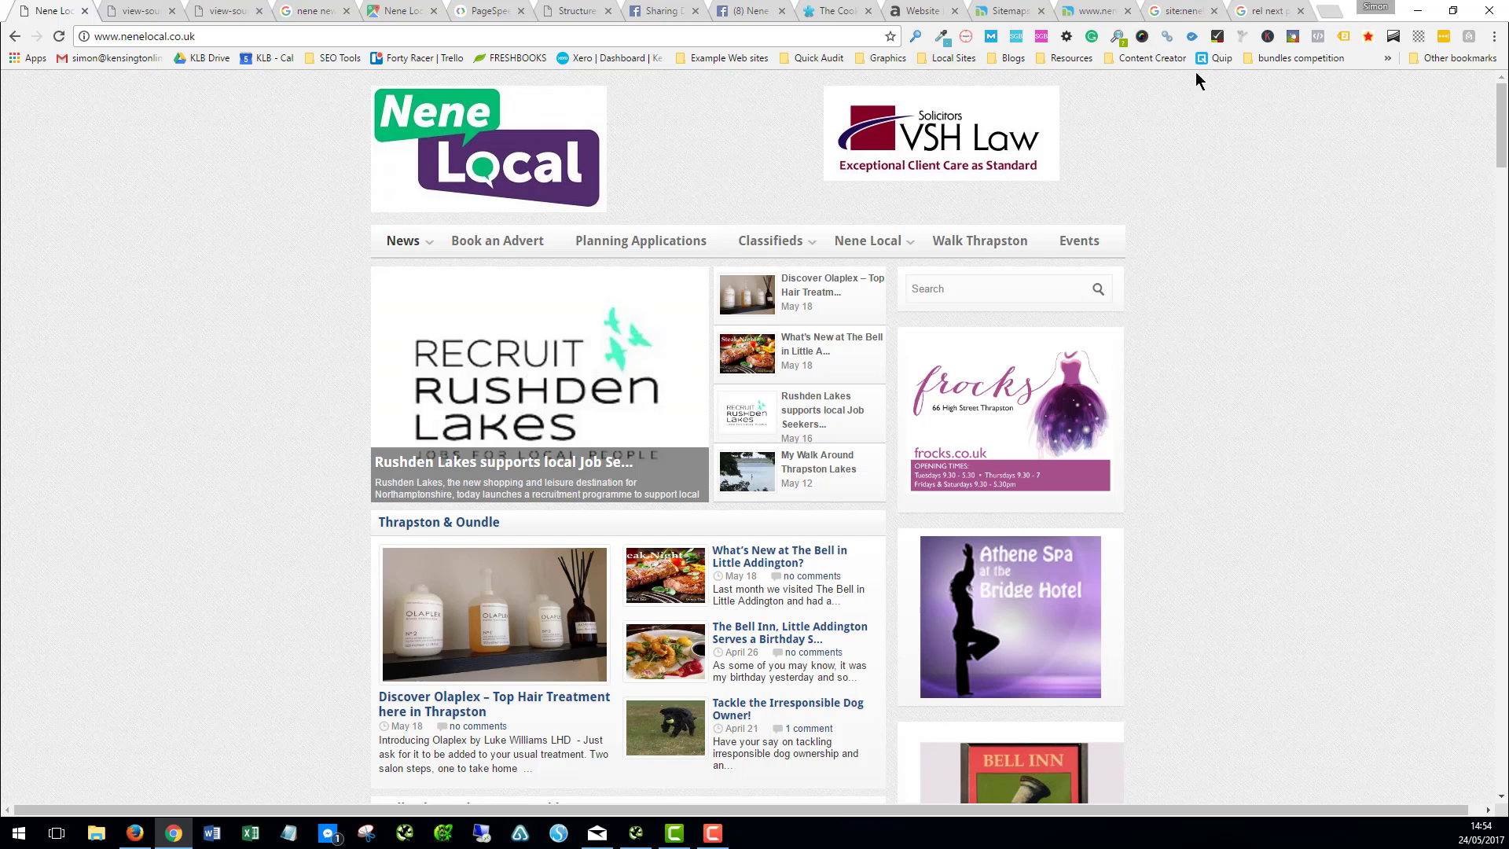
Step: Turn on the full MozBar for the Nene Local homepage and show its On-Page Elements analysis
{"action": "left_click", "coordinate": [991, 36]}
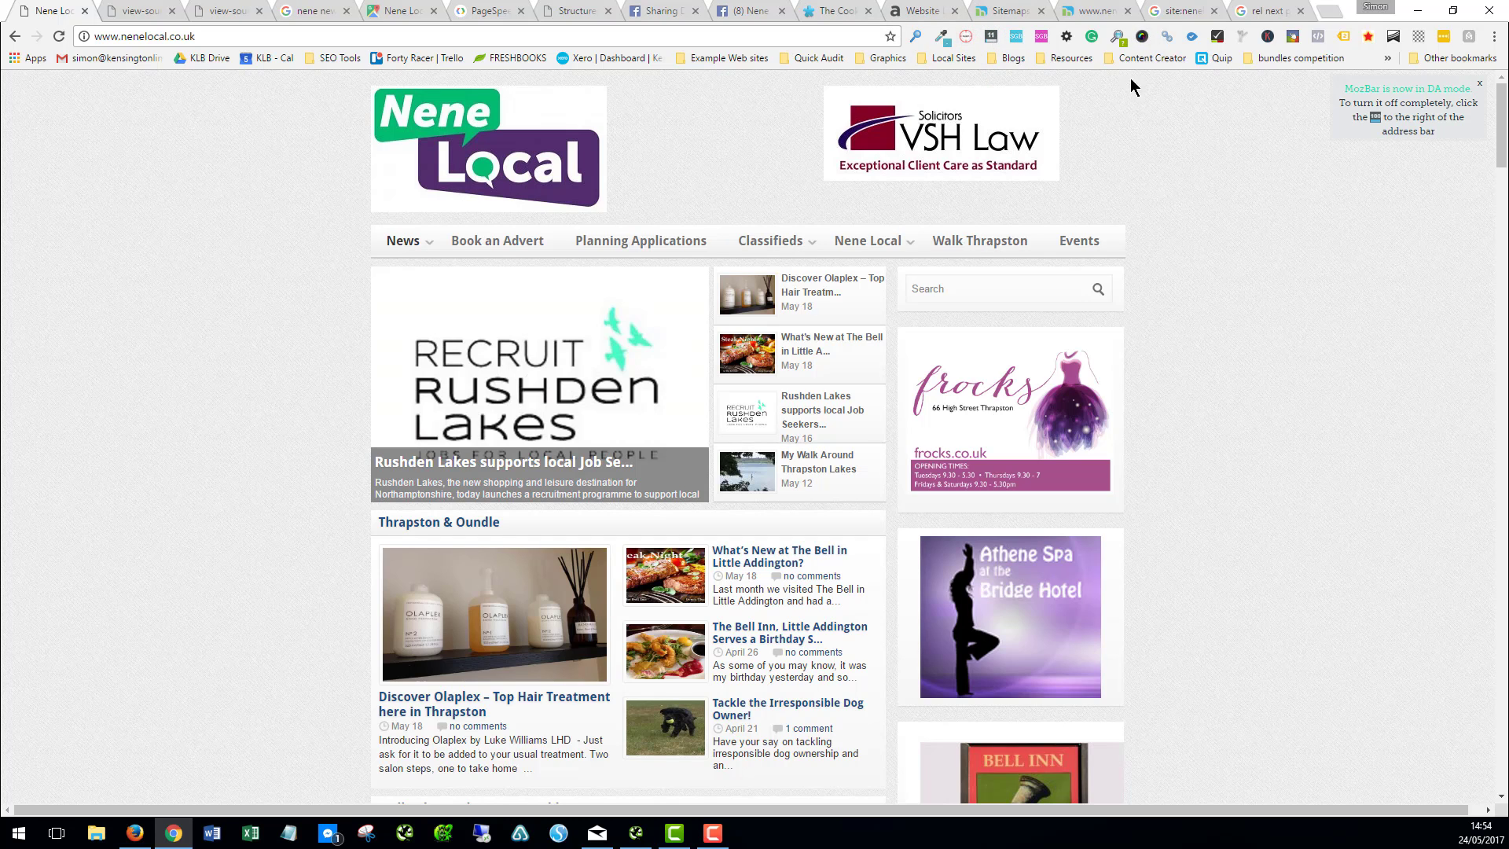
{"action": "left_click", "coordinate": [991, 37]}
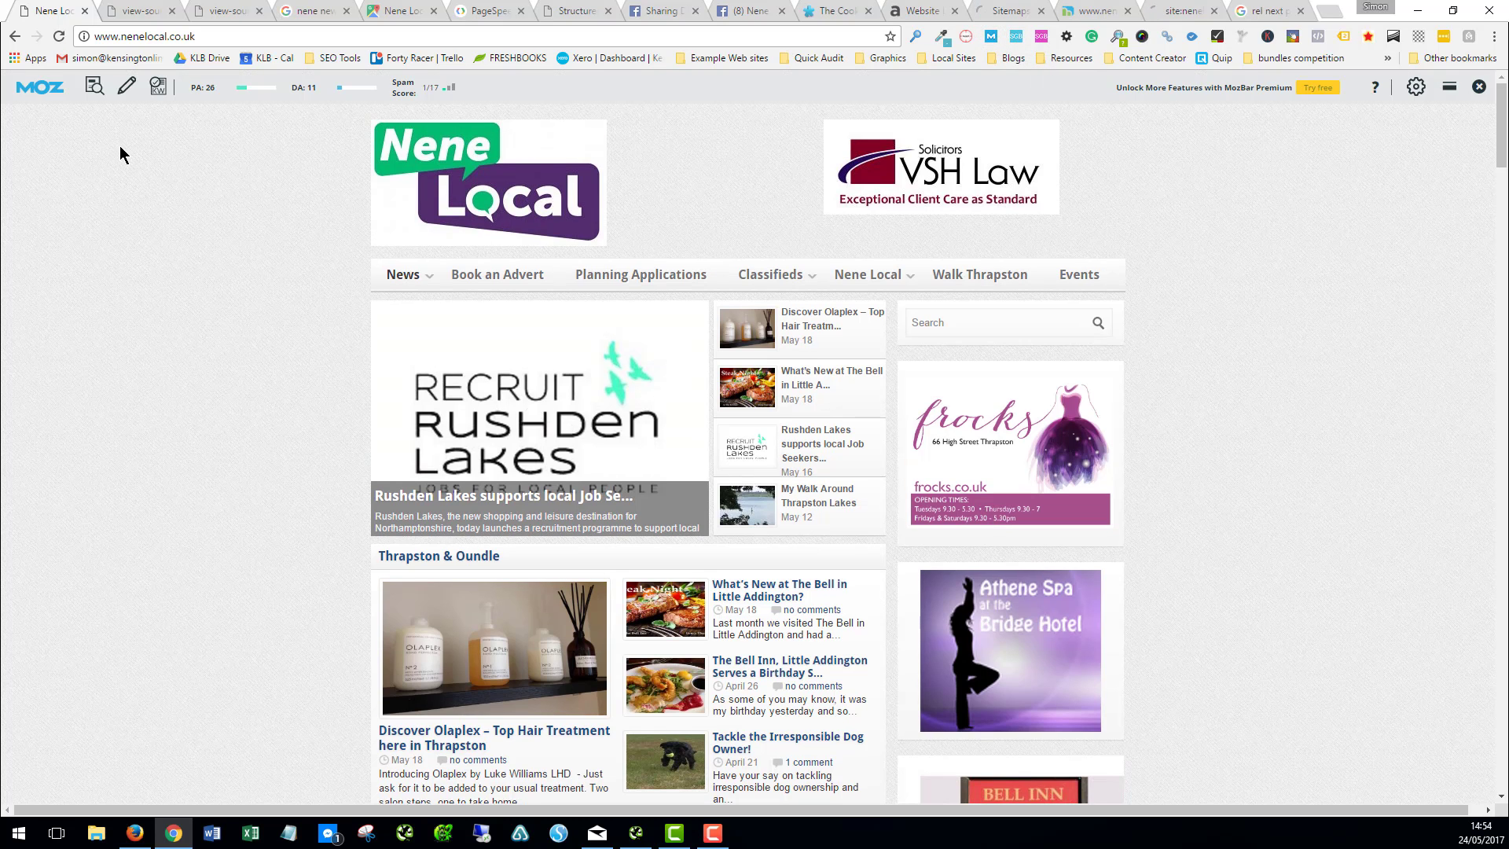
{"action": "left_click", "coordinate": [94, 87]}
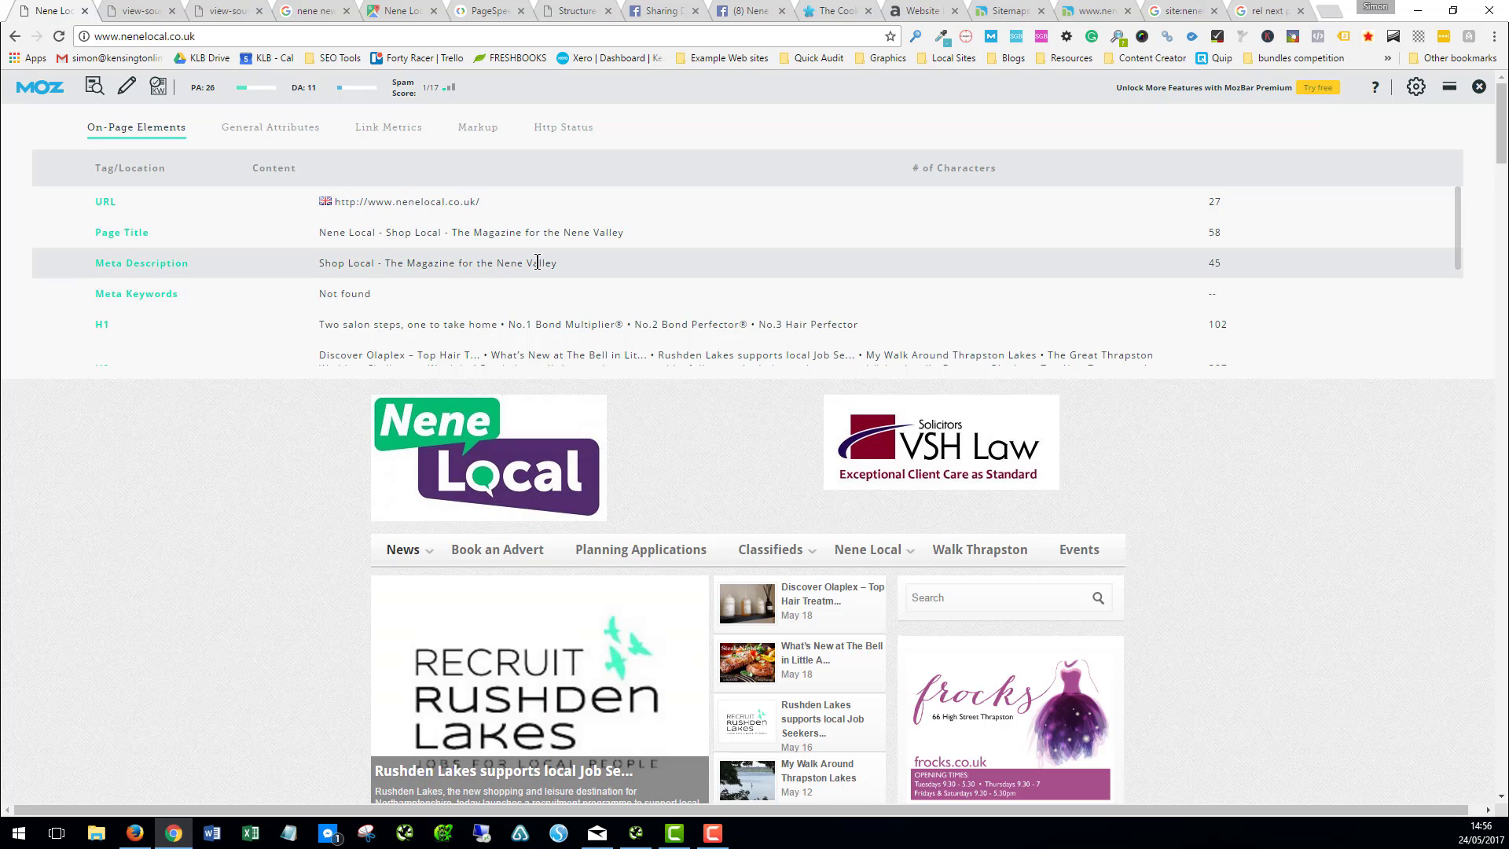
Step: Check the Google results for site:nenelocal.co.uk and the nene news search, and return to the homepage's on-page analysis
{"action": "left_click", "coordinate": [1174, 11]}
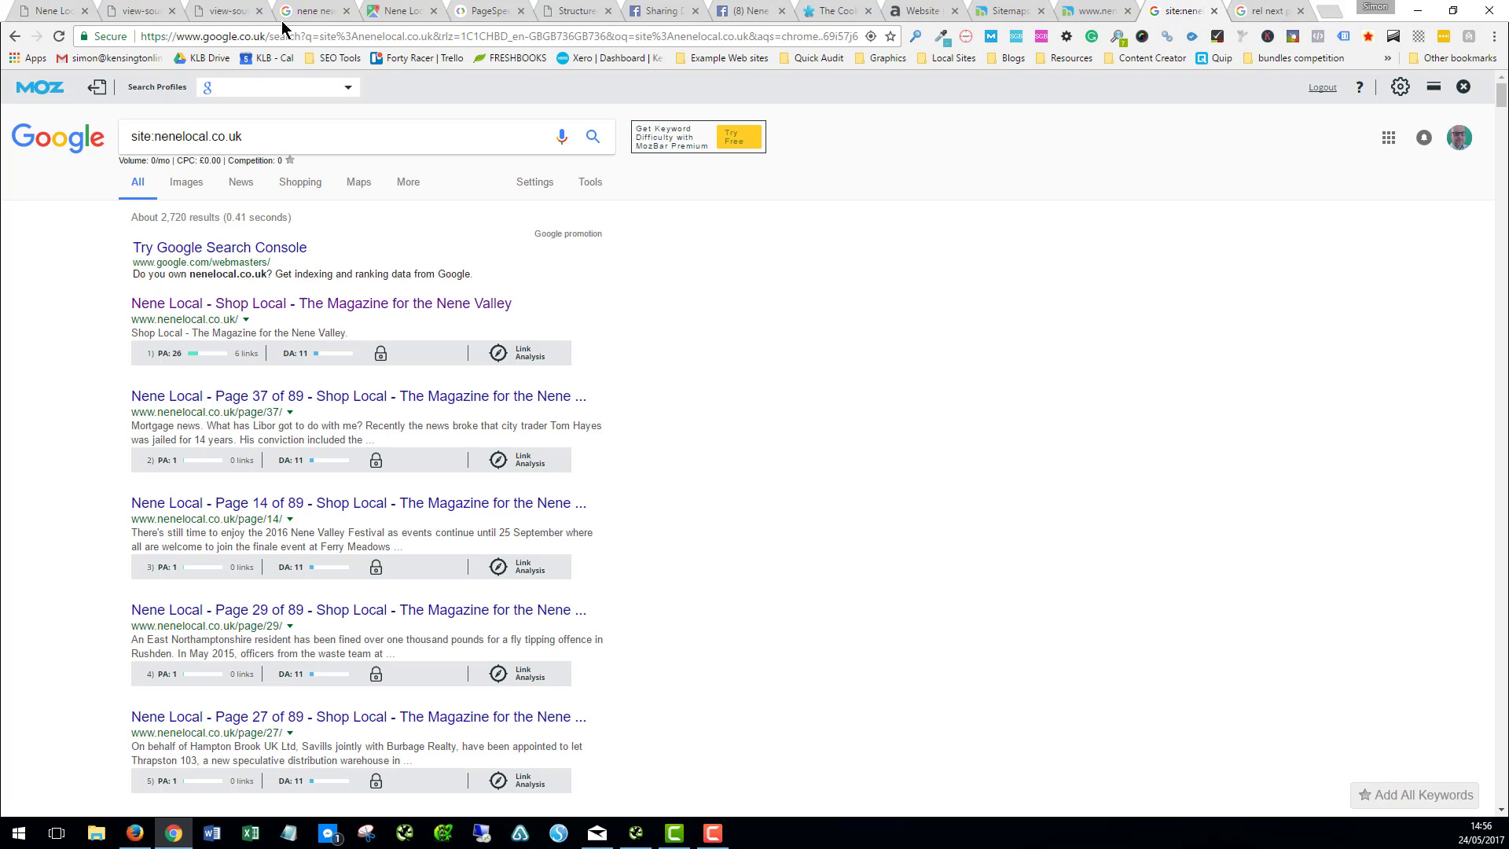
{"action": "left_click", "coordinate": [297, 12]}
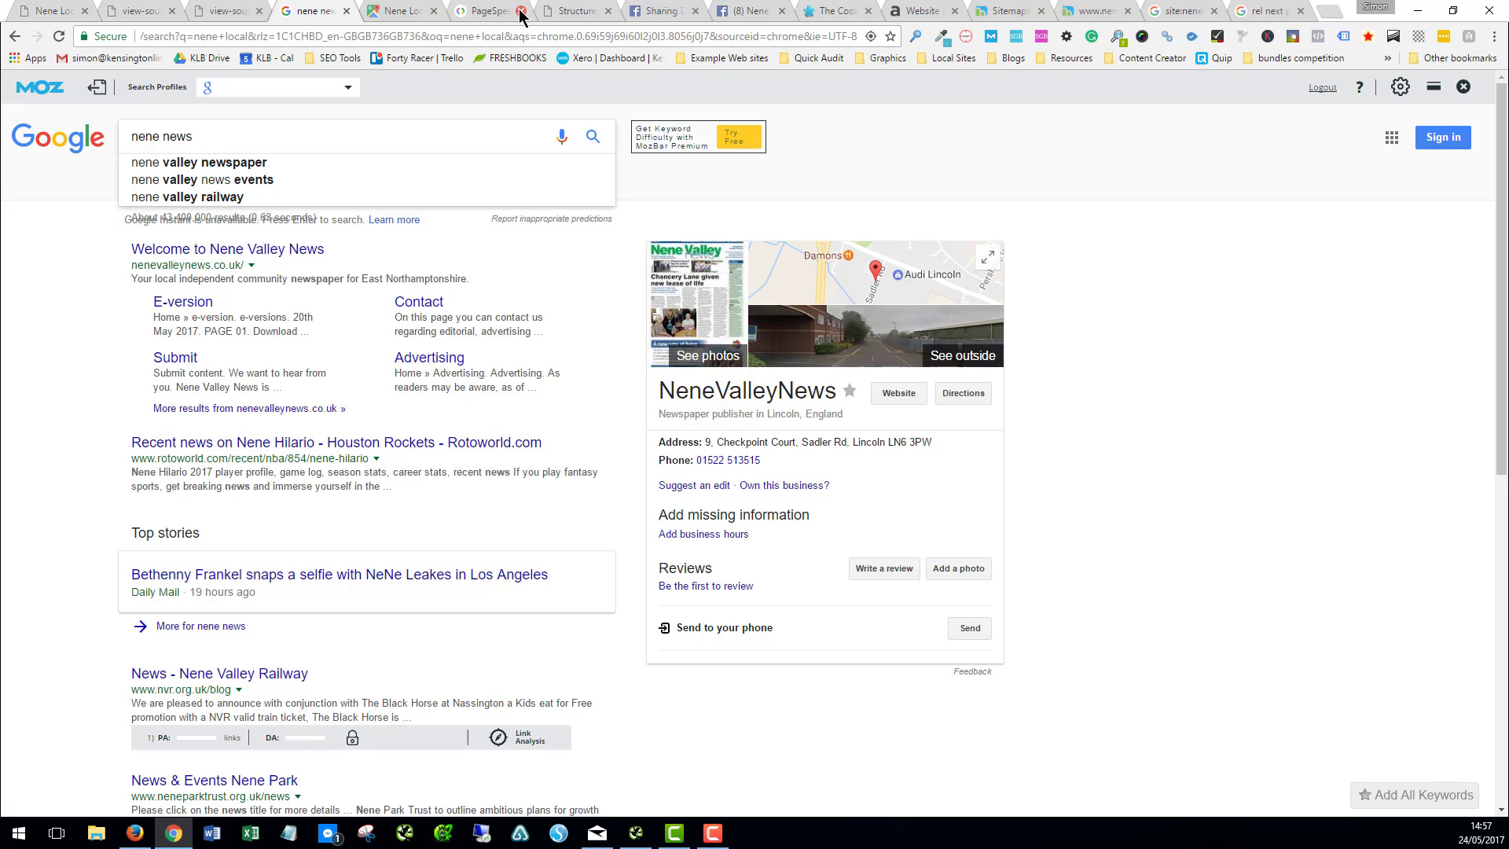
{"action": "left_click", "coordinate": [43, 15]}
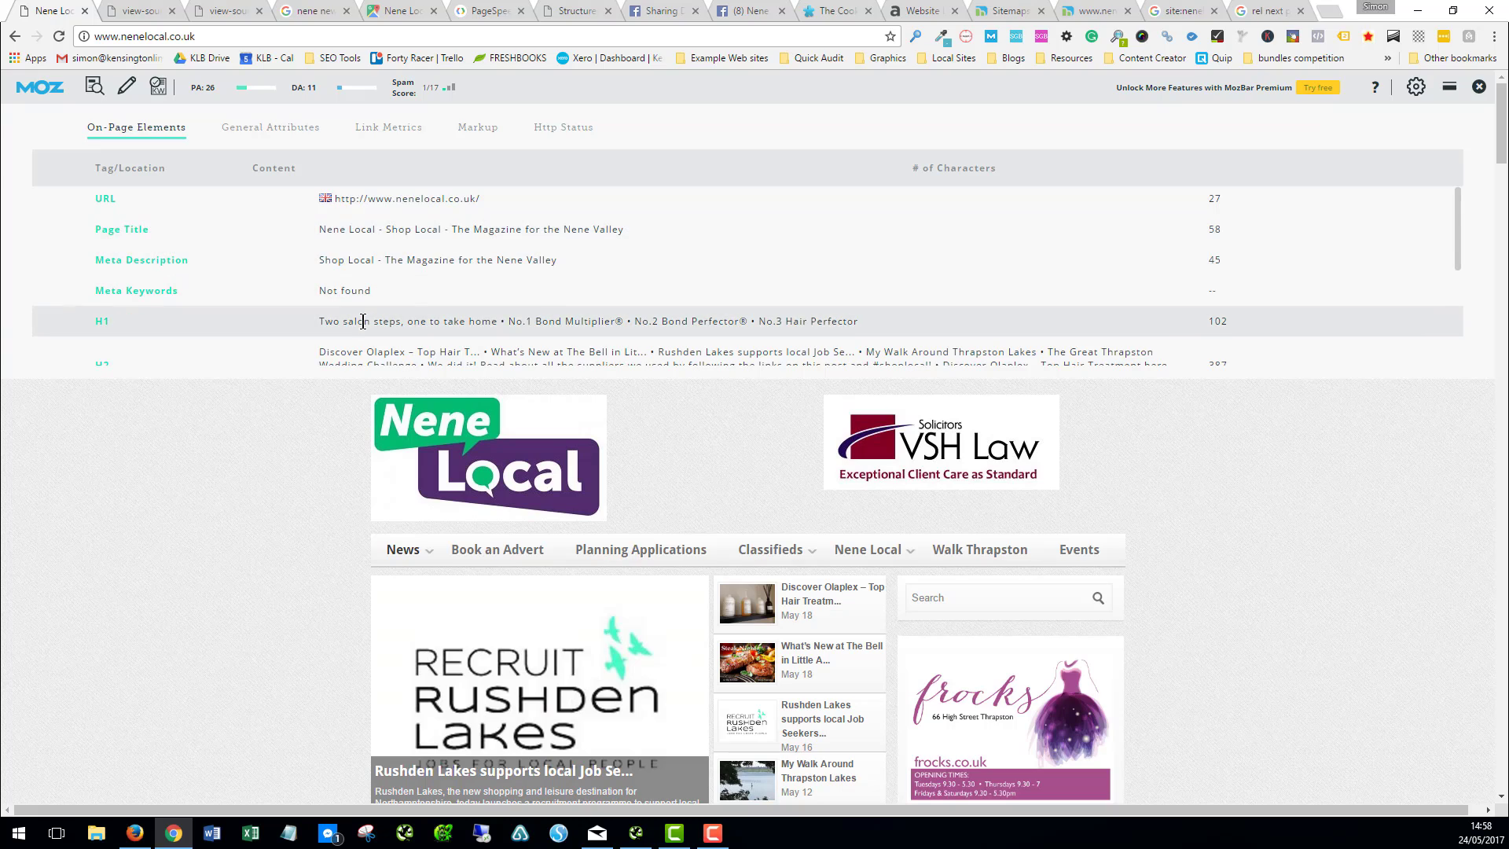
Step: Locate the H1 headings listed by MozBar within the homepage's Olaplex article, and return to the top
{"action": "scroll", "coordinate": [364, 482], "scroll_direction": "down", "scroll_amount": 15}
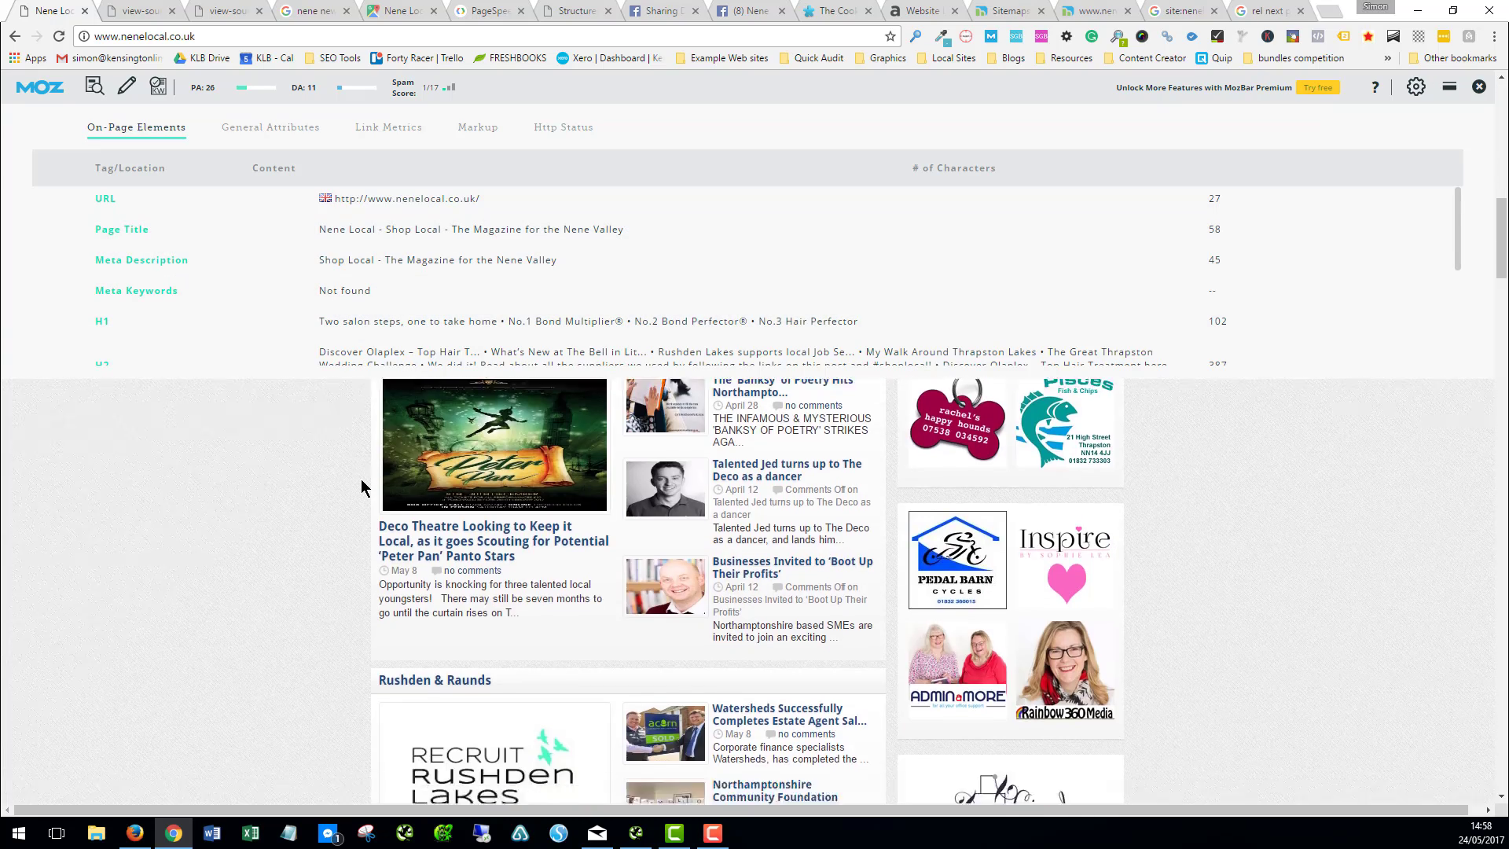
{"action": "scroll", "coordinate": [463, 542], "scroll_direction": "down", "scroll_amount": 5}
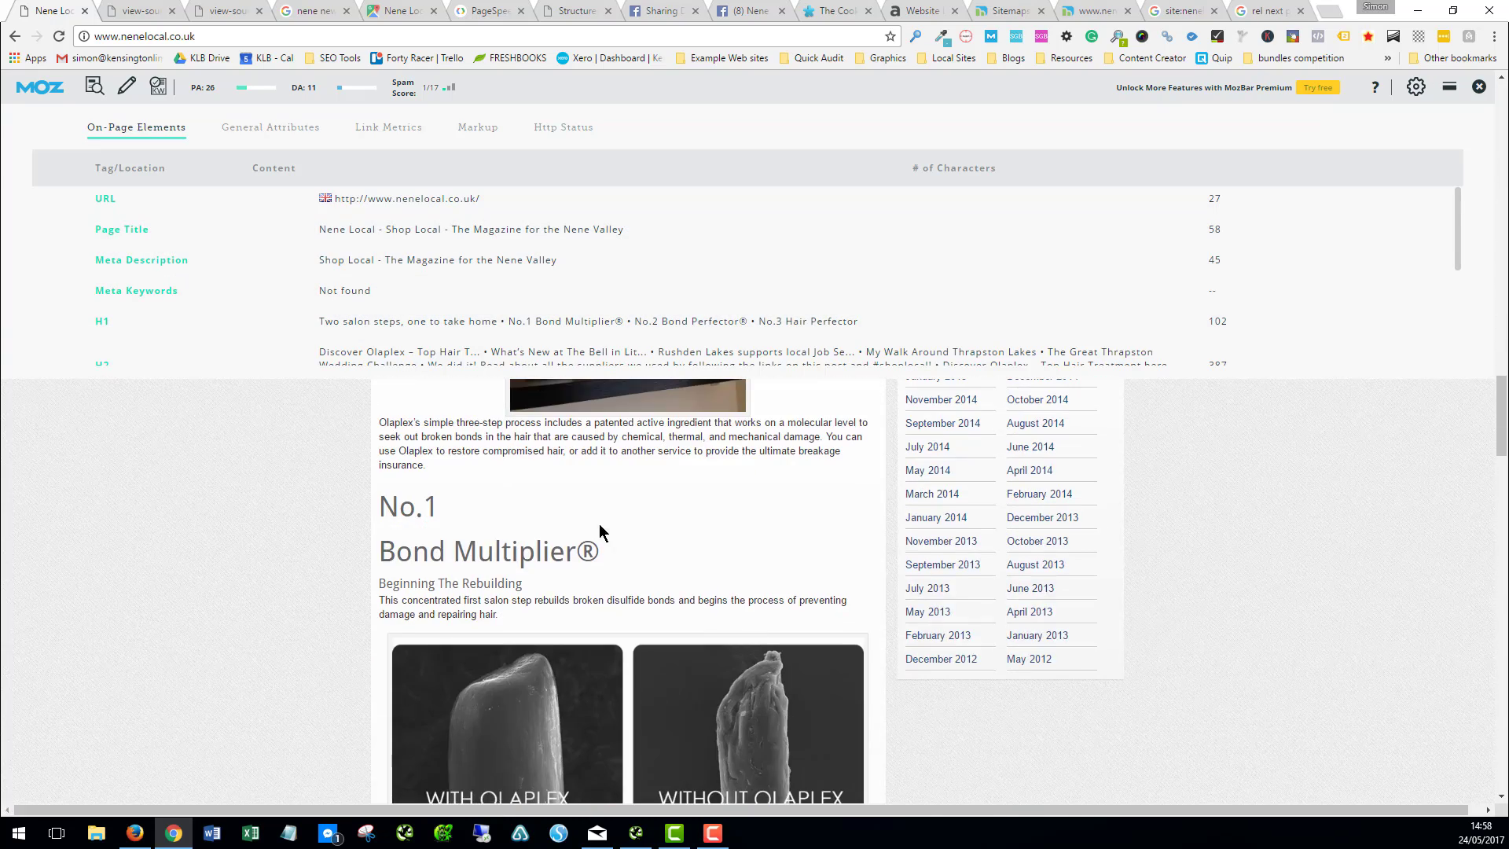
{"action": "scroll", "coordinate": [507, 503], "scroll_direction": "up", "scroll_amount": 6}
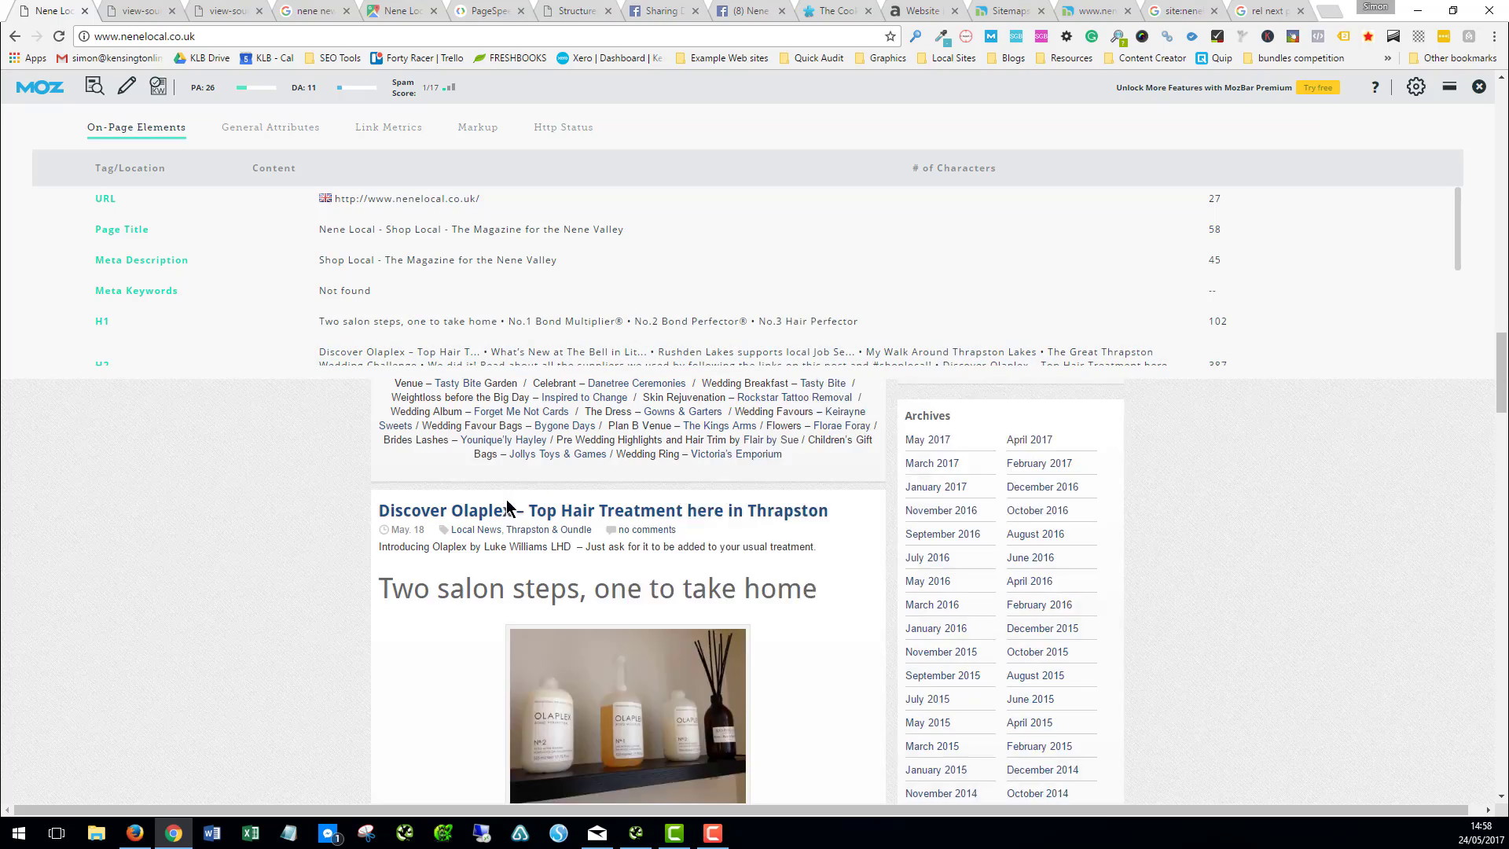
{"action": "scroll", "coordinate": [419, 477], "scroll_direction": "up", "scroll_amount": 12}
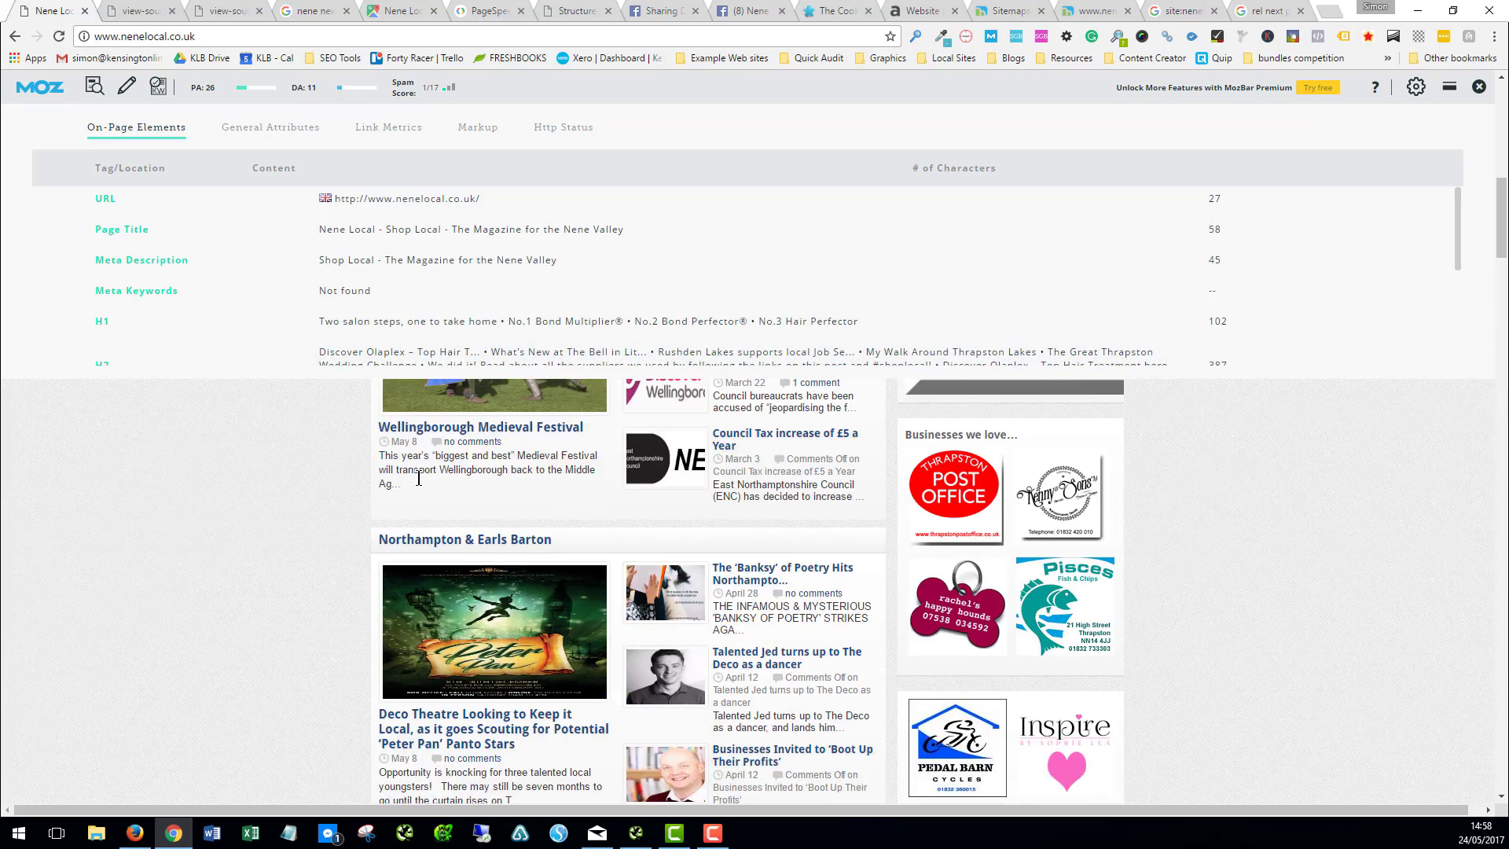
{"action": "scroll", "coordinate": [470, 503], "scroll_direction": "up", "scroll_amount": 3}
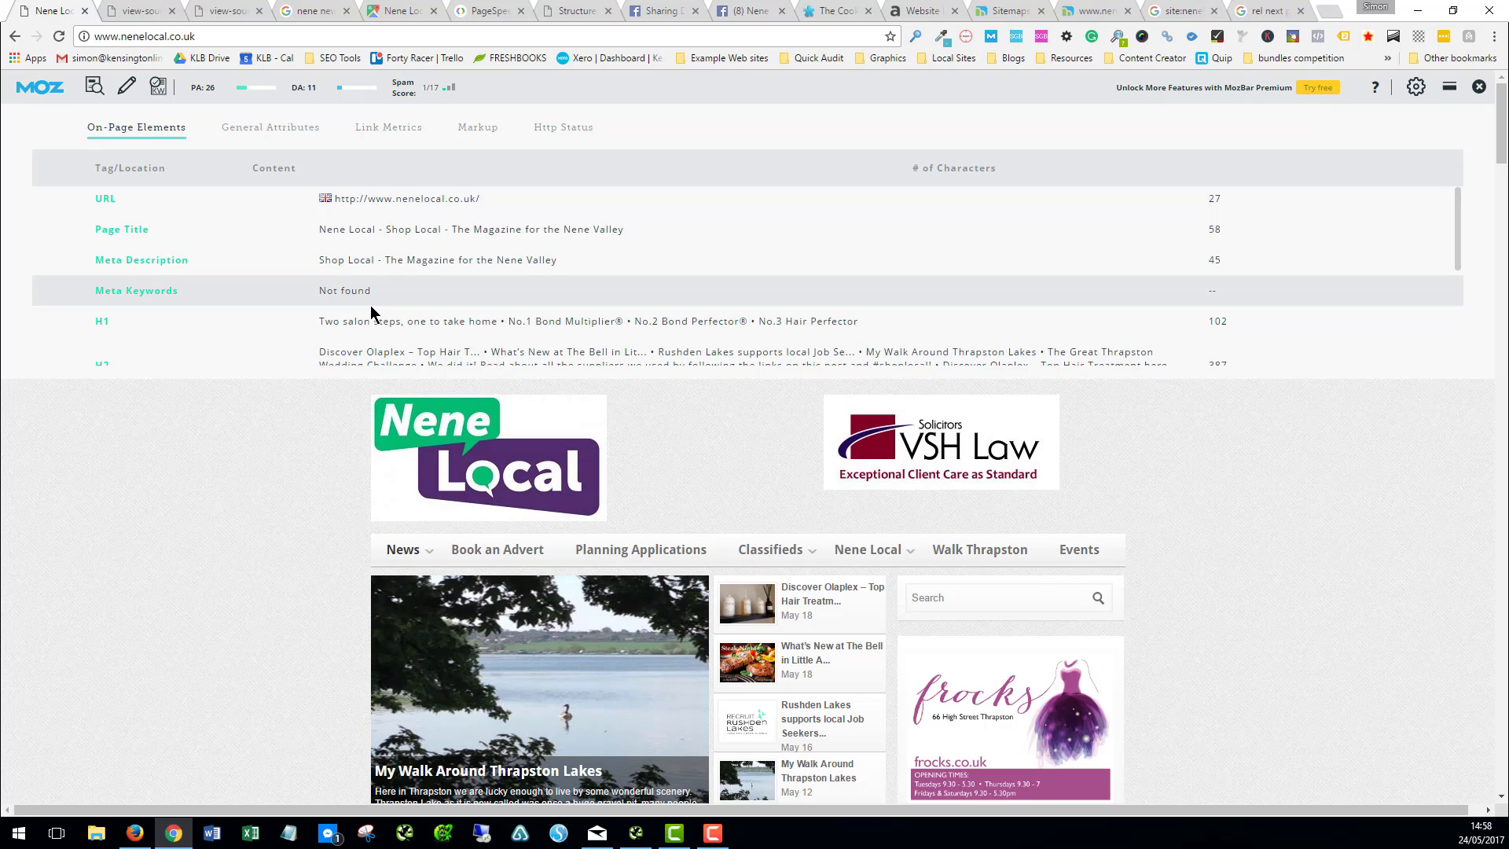
Step: Examine the H1 and H2 entries in the on-page analysis and compare them with the Olaplex post's title and headings
{"action": "scroll", "coordinate": [438, 309], "scroll_direction": "down", "scroll_amount": 1}
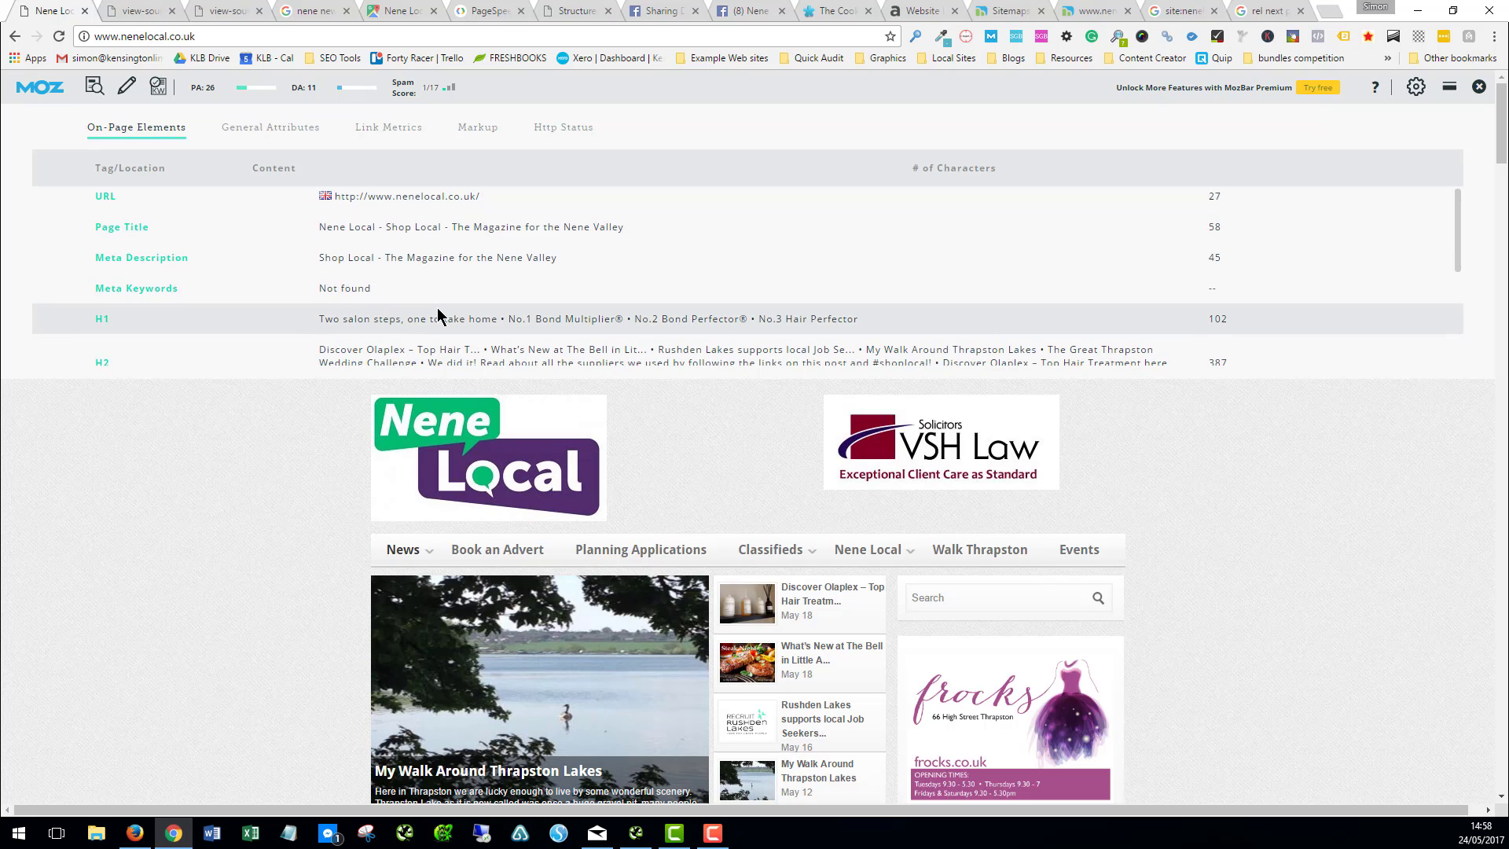
{"action": "scroll", "coordinate": [438, 315], "scroll_direction": "down", "scroll_amount": 2}
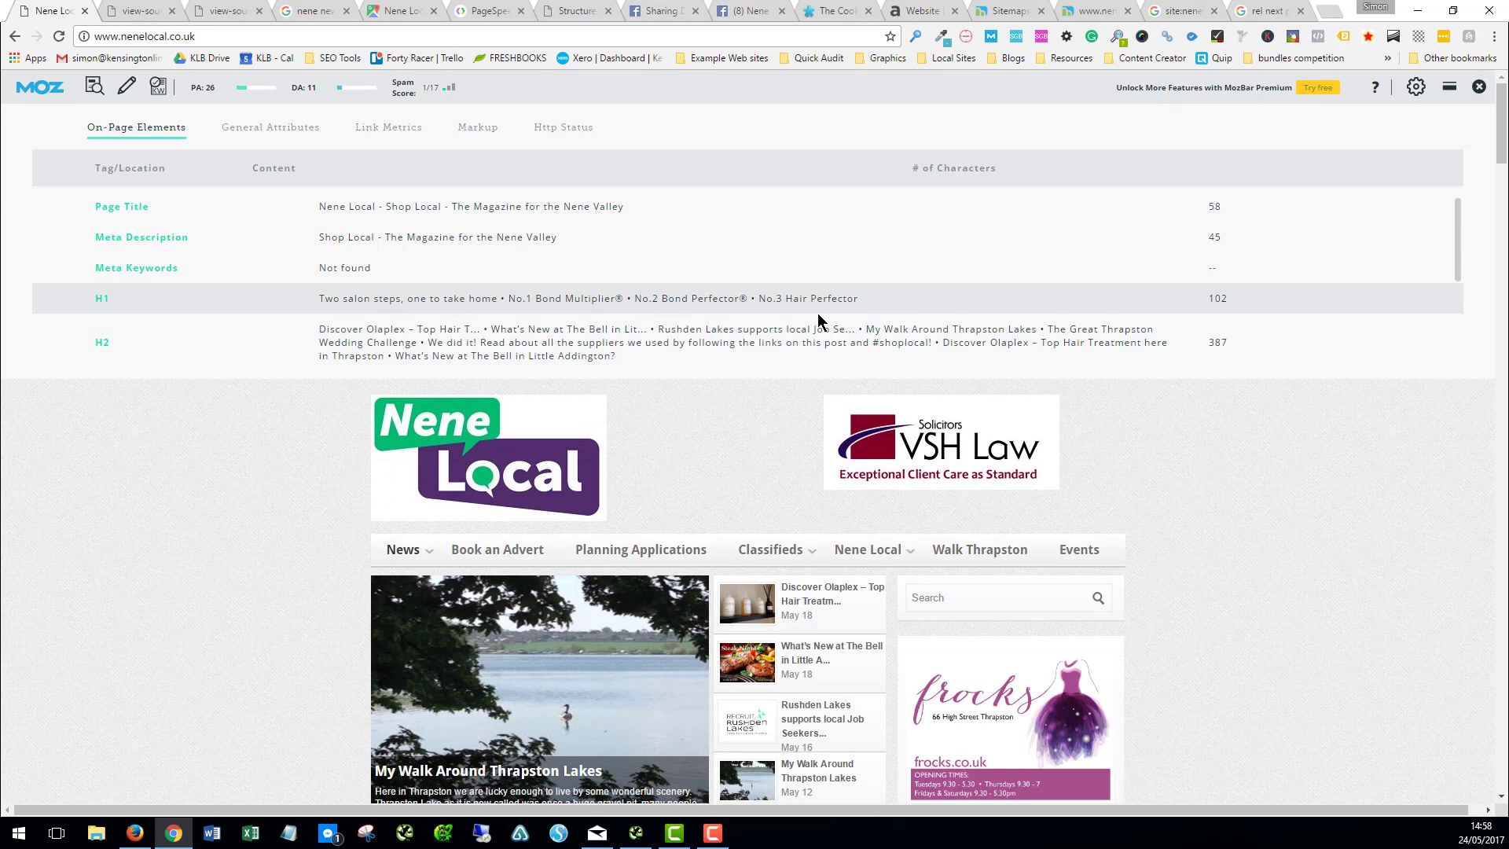
{"action": "scroll", "coordinate": [666, 462], "scroll_direction": "down", "scroll_amount": 8}
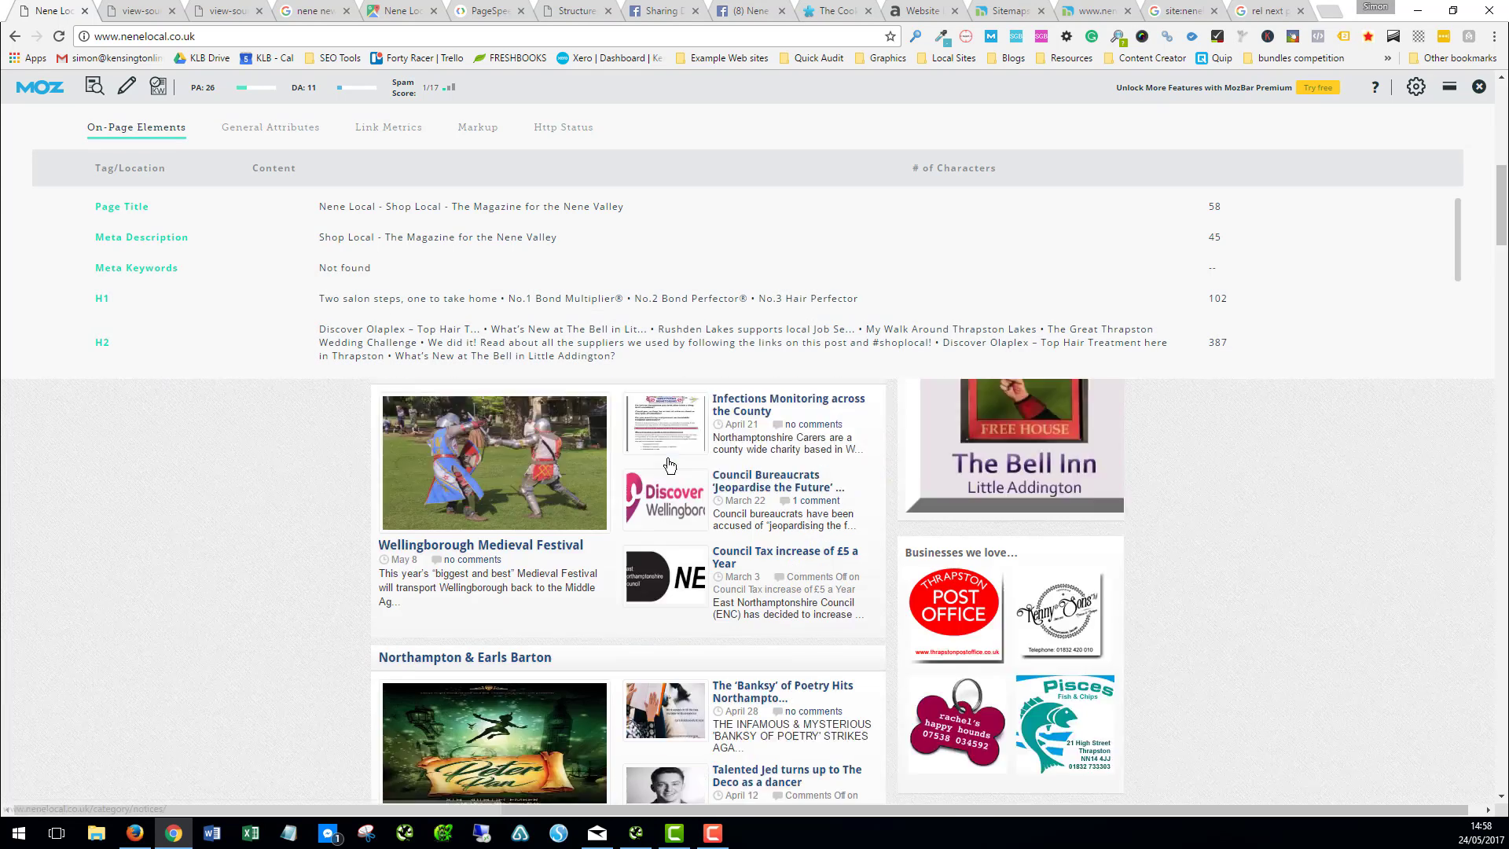
{"action": "scroll", "coordinate": [669, 465], "scroll_direction": "down", "scroll_amount": 15}
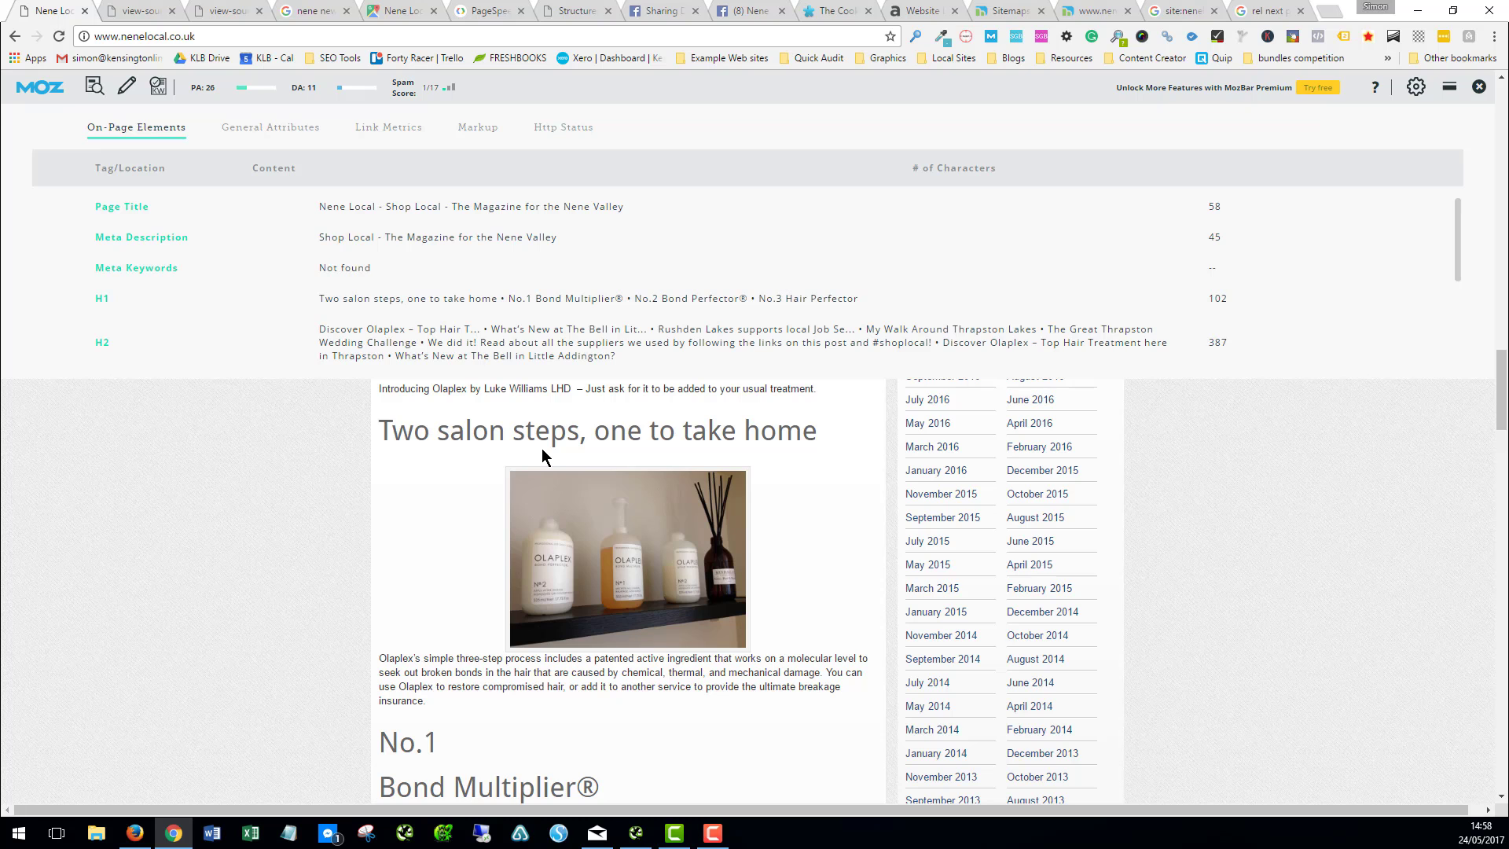
{"action": "scroll", "coordinate": [542, 460], "scroll_direction": "up", "scroll_amount": 5}
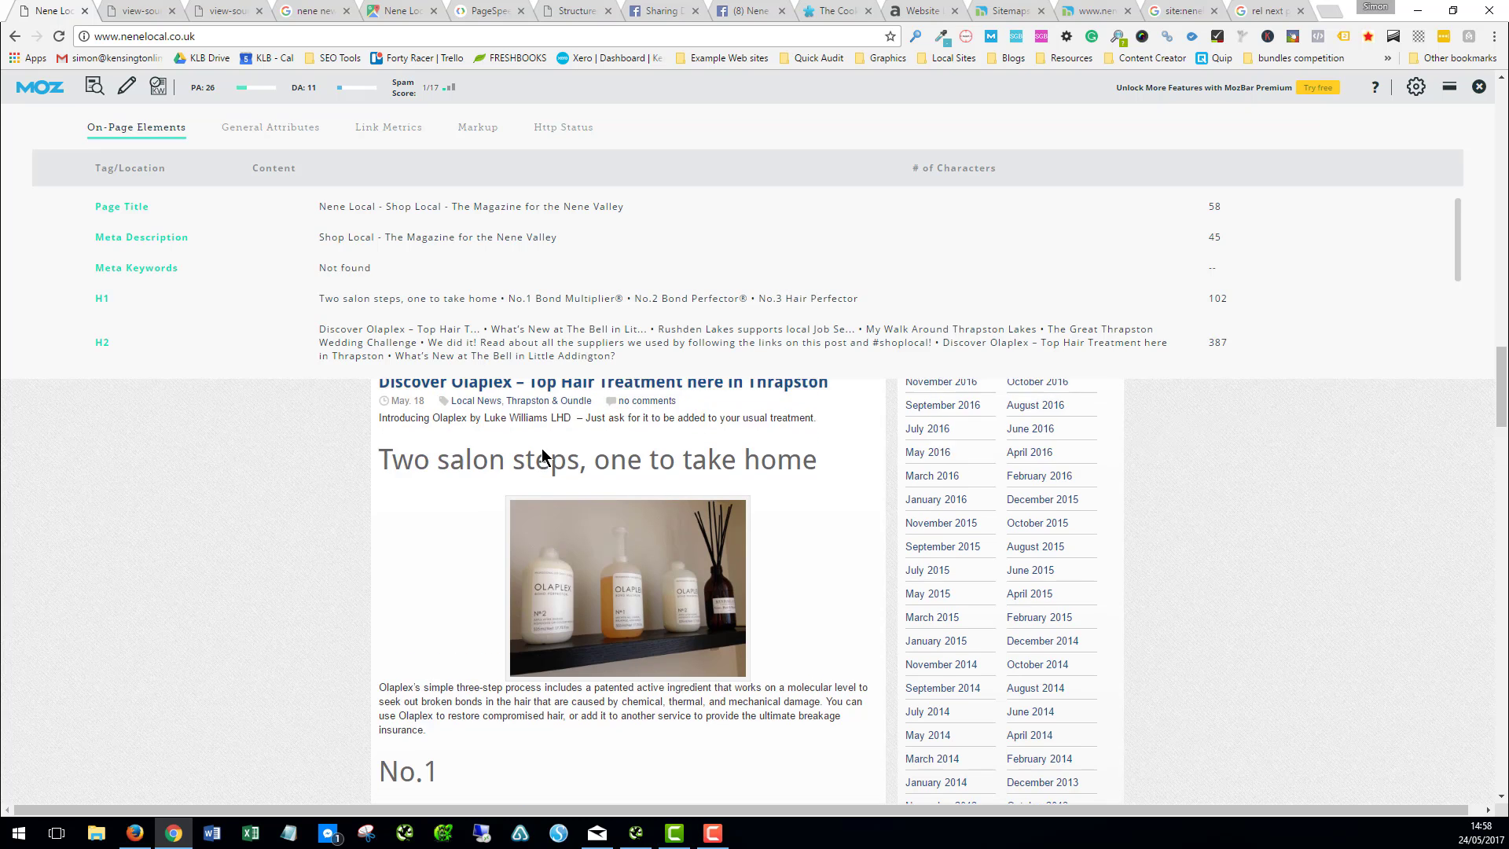
{"action": "scroll", "coordinate": [554, 633], "scroll_direction": "down", "scroll_amount": 4}
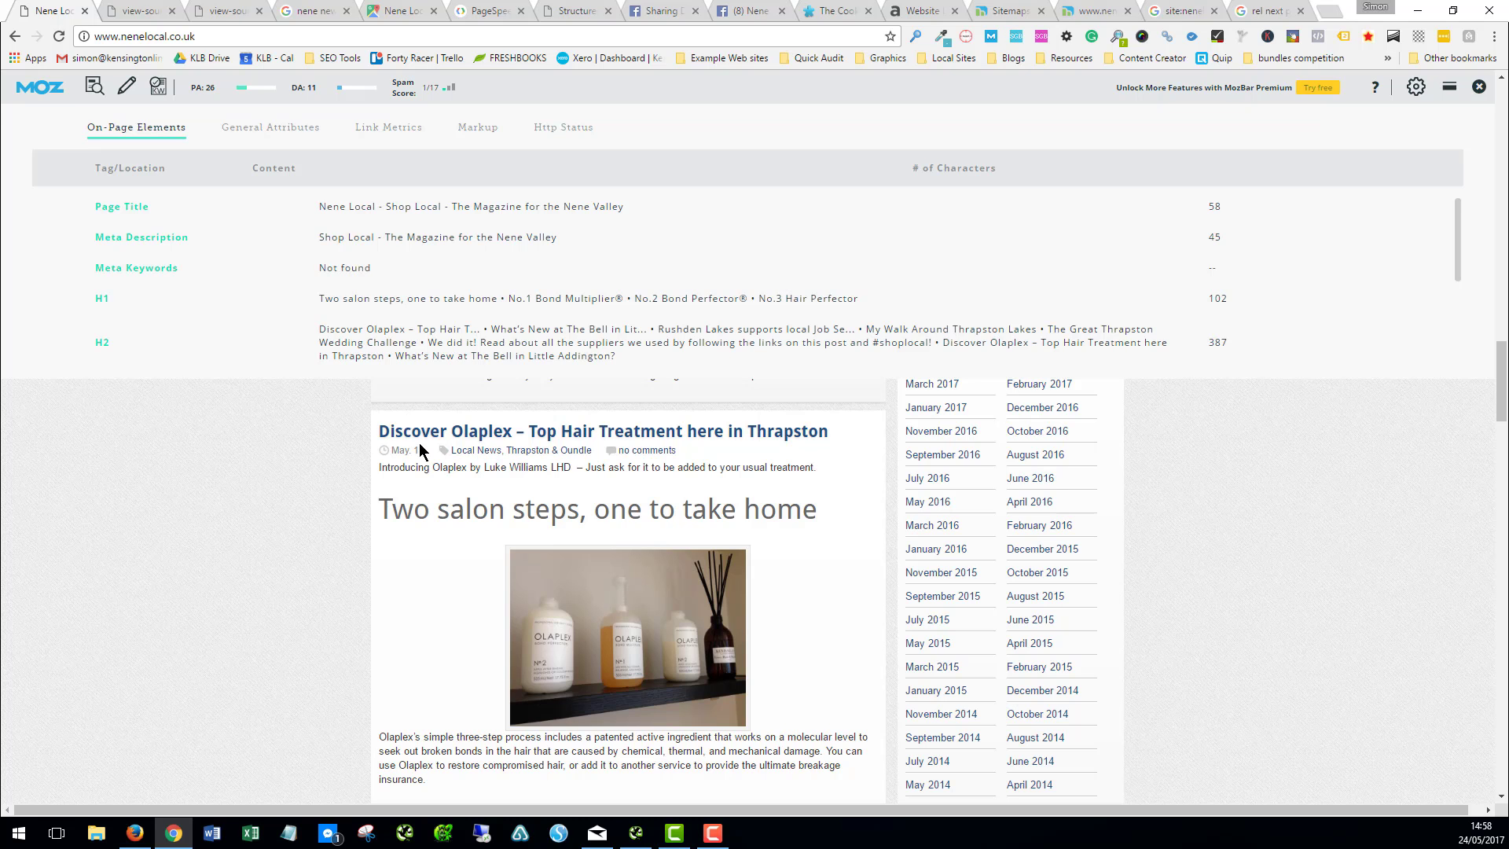
Step: Examine the homepage's Great Thrapston Wedding Challenge and Olaplex posts, including the Olaplex headings through to Hair Perfector
{"action": "scroll", "coordinate": [486, 539], "scroll_direction": "up", "scroll_amount": 5}
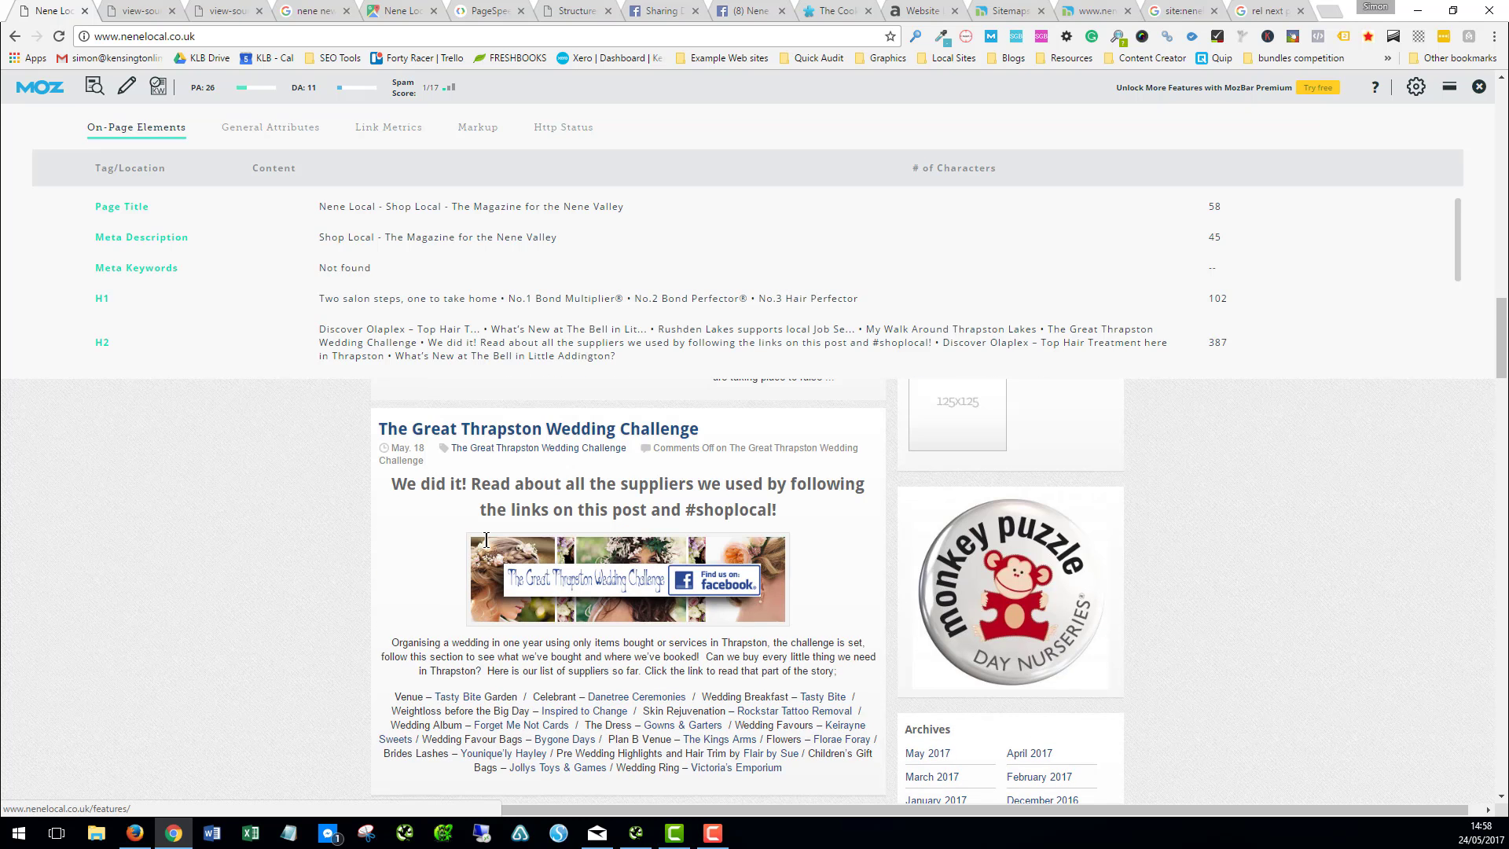
{"action": "scroll", "coordinate": [486, 539], "scroll_direction": "down", "scroll_amount": 6}
{"action": "scroll", "coordinate": [488, 546], "scroll_direction": "up", "scroll_amount": 2}
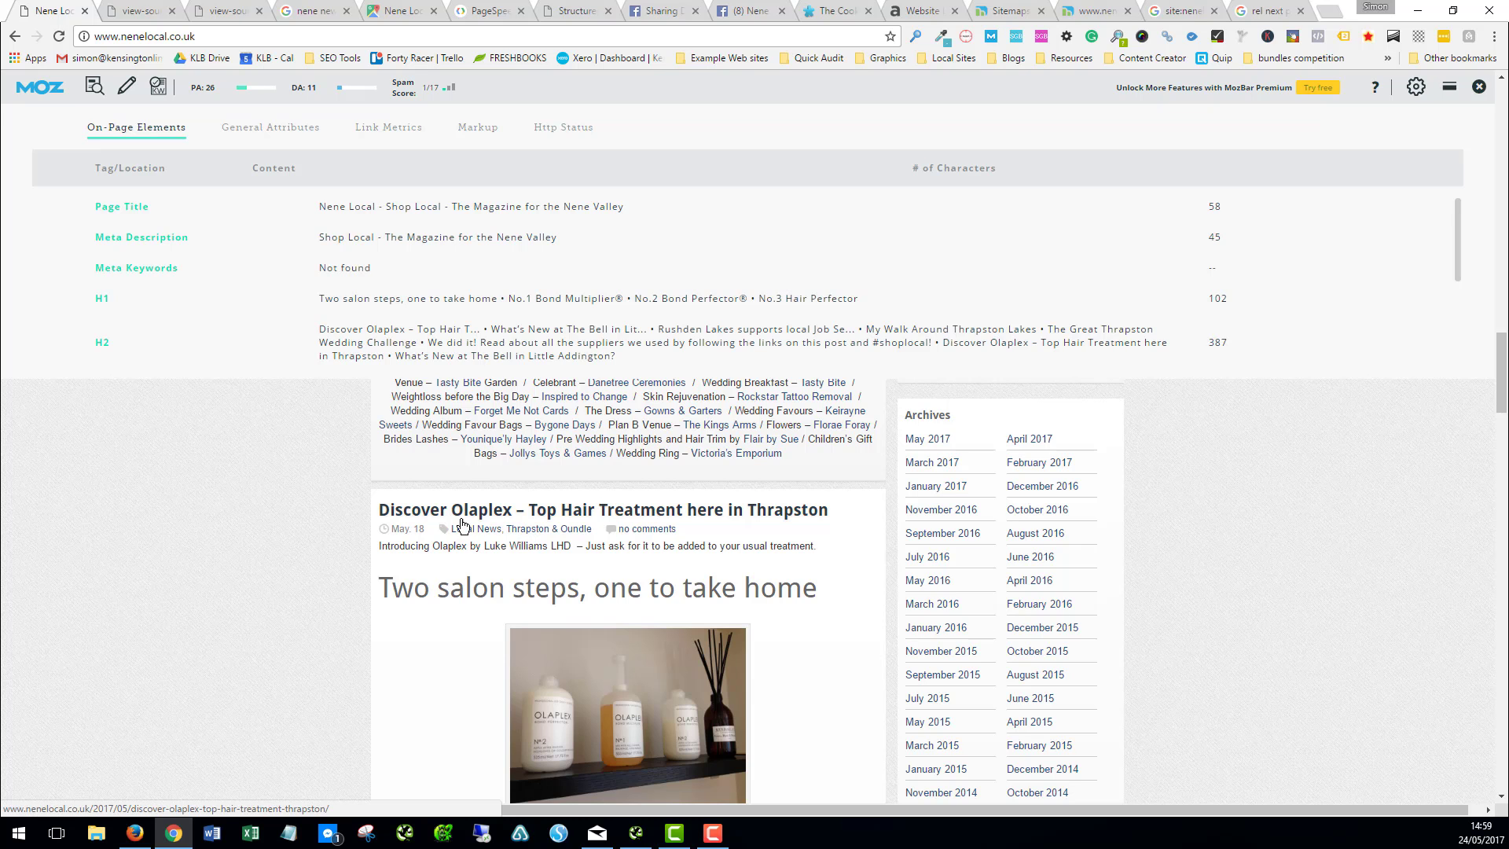
{"action": "scroll", "coordinate": [543, 534], "scroll_direction": "down", "scroll_amount": 20}
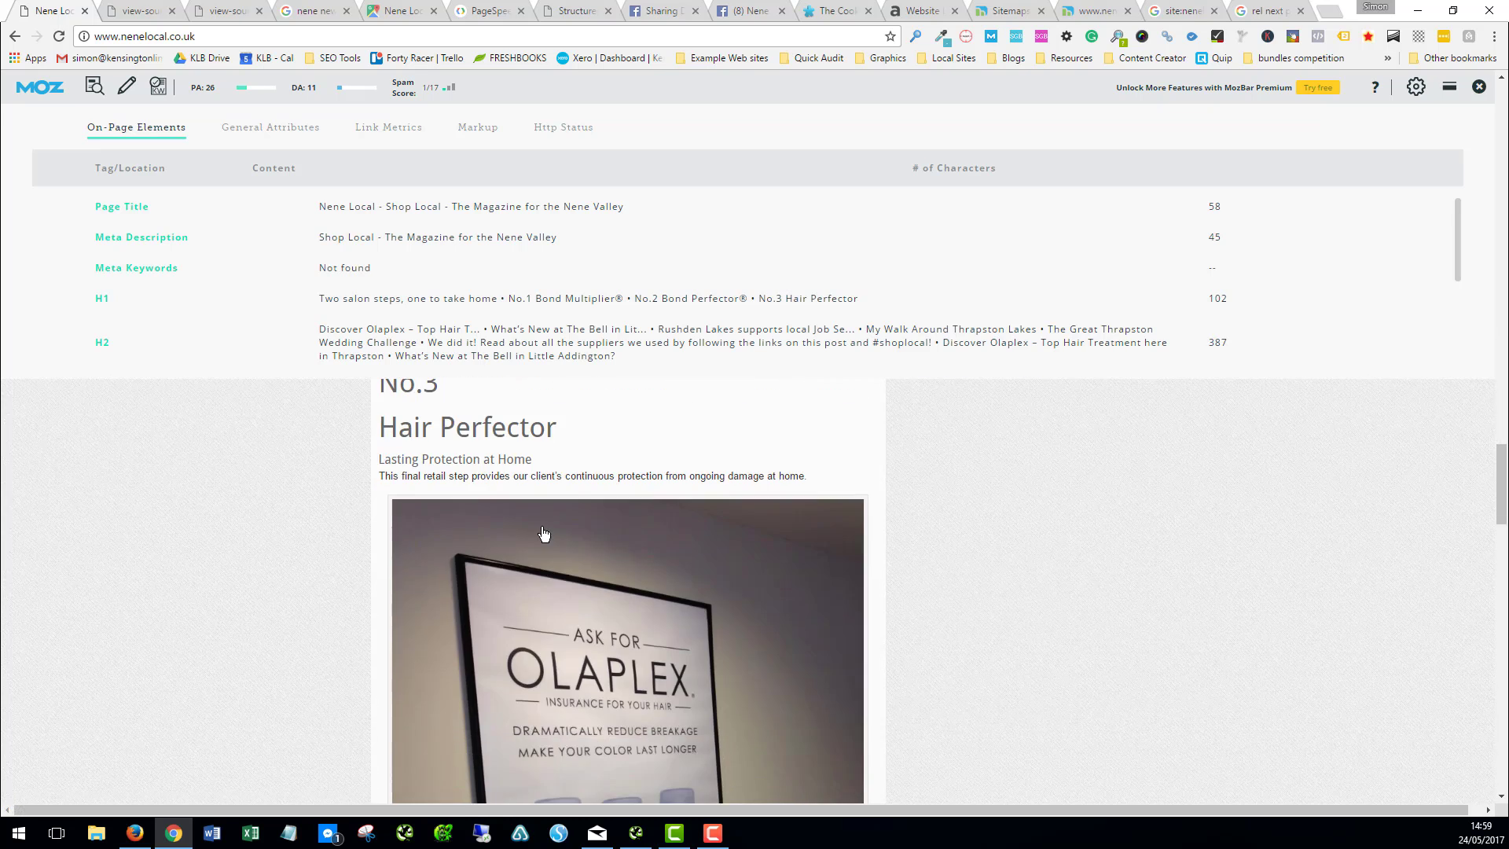
{"action": "scroll", "coordinate": [543, 534], "scroll_direction": "up", "scroll_amount": 20}
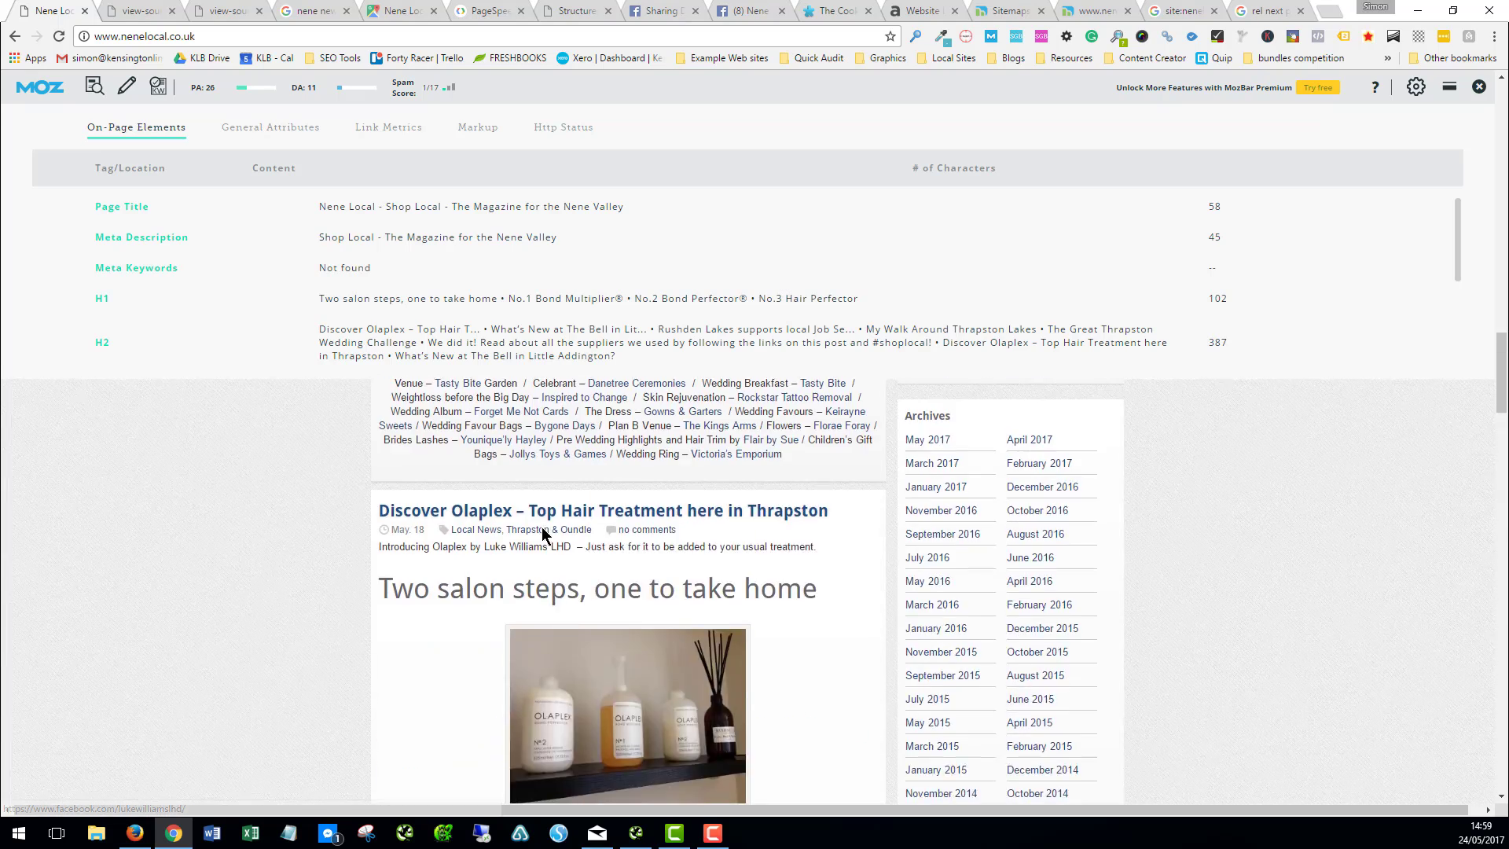
Step: Review the homepage's regional news sections, including Wellingborough & Great Doddington and Rushden & Raunds, against the H2 entries in the on-page analysis
{"action": "key", "text": "alt+Left"}
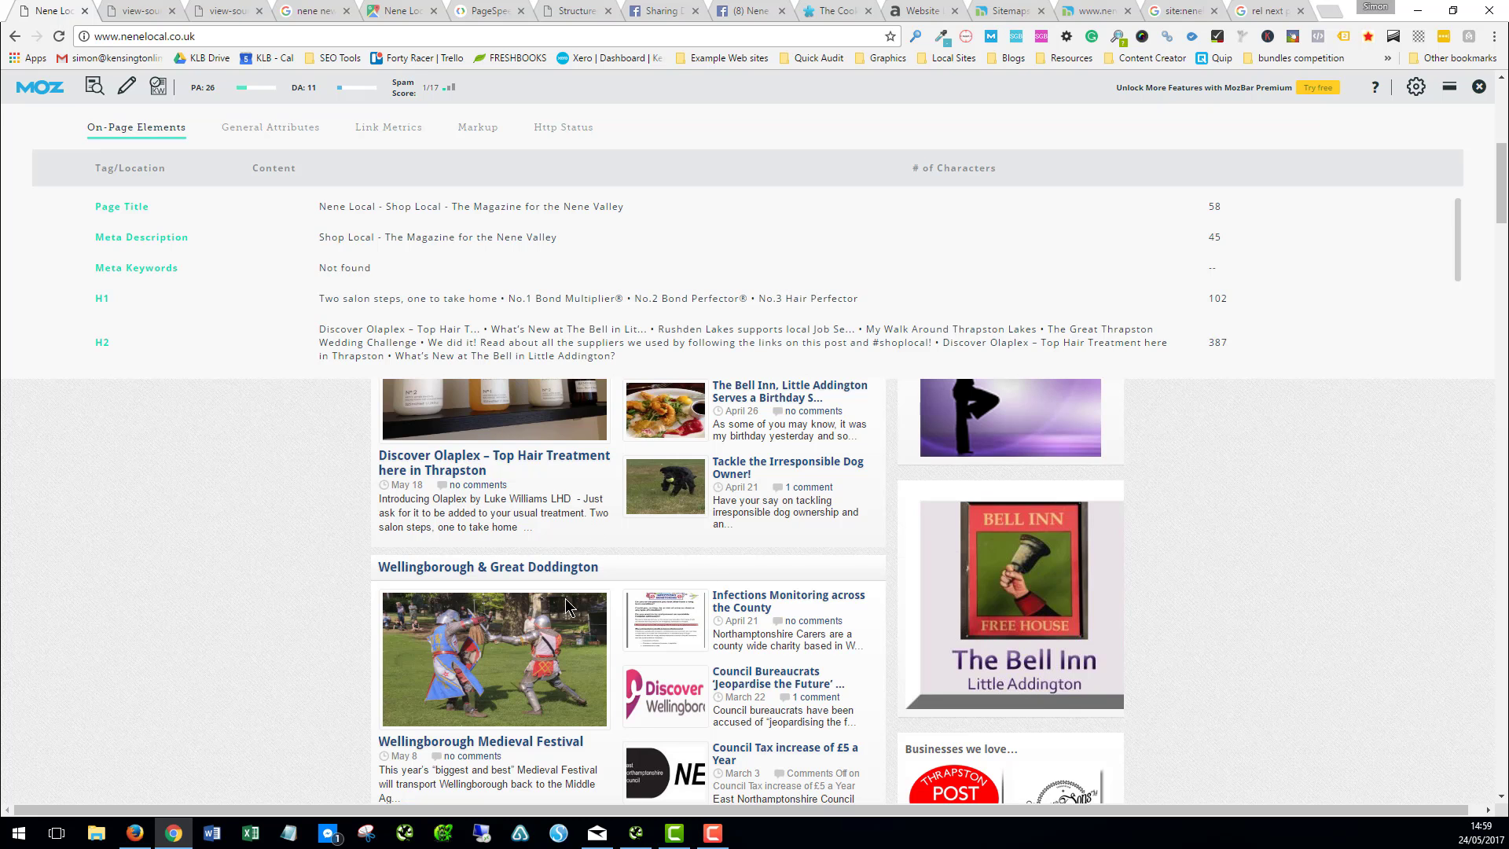
{"action": "scroll", "coordinate": [562, 545], "scroll_direction": "down", "scroll_amount": 2}
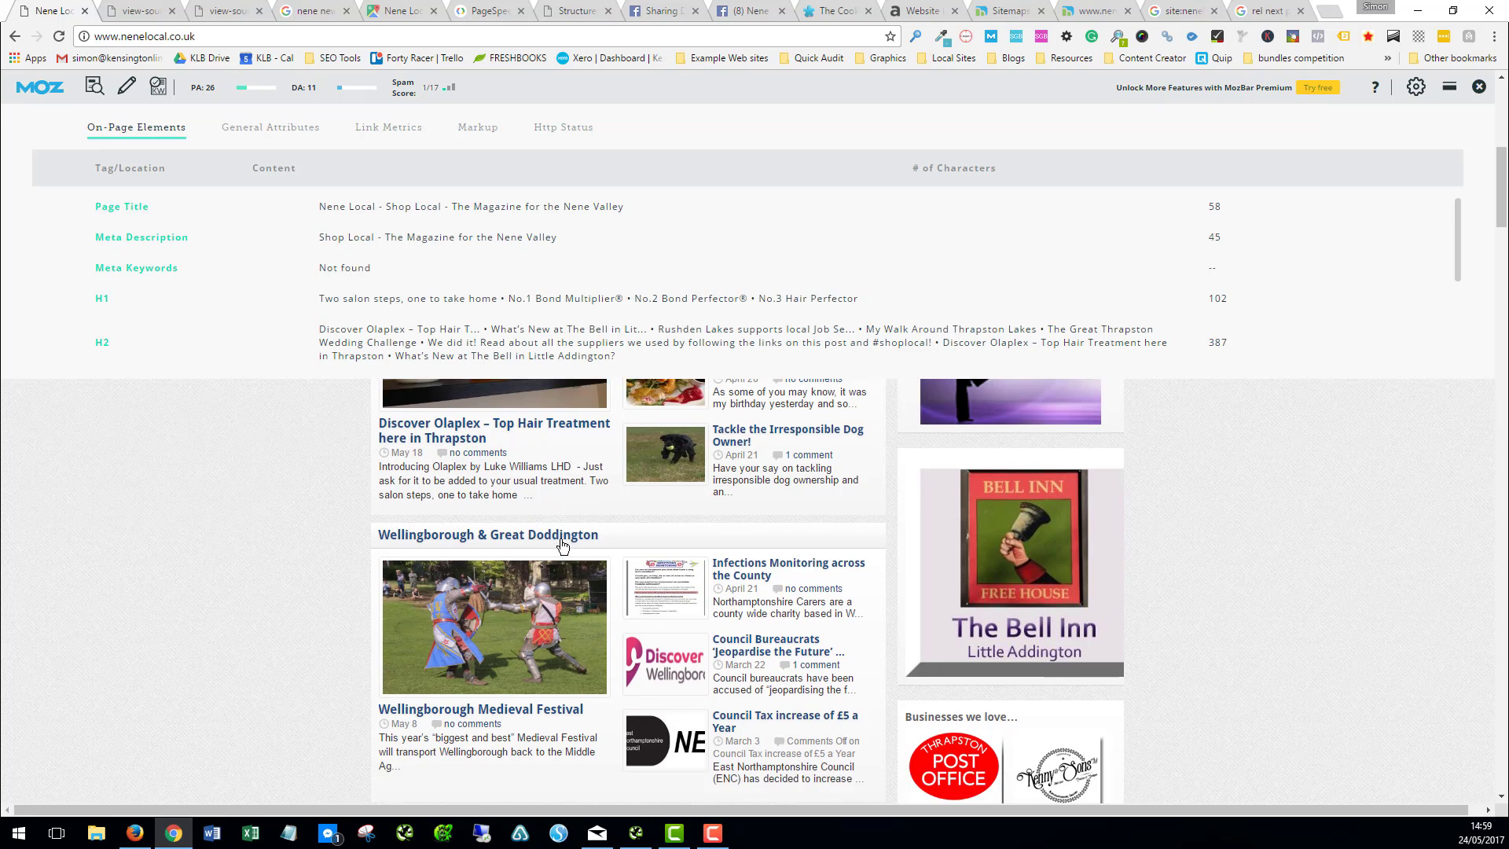
{"action": "scroll", "coordinate": [562, 547], "scroll_direction": "down", "scroll_amount": 7}
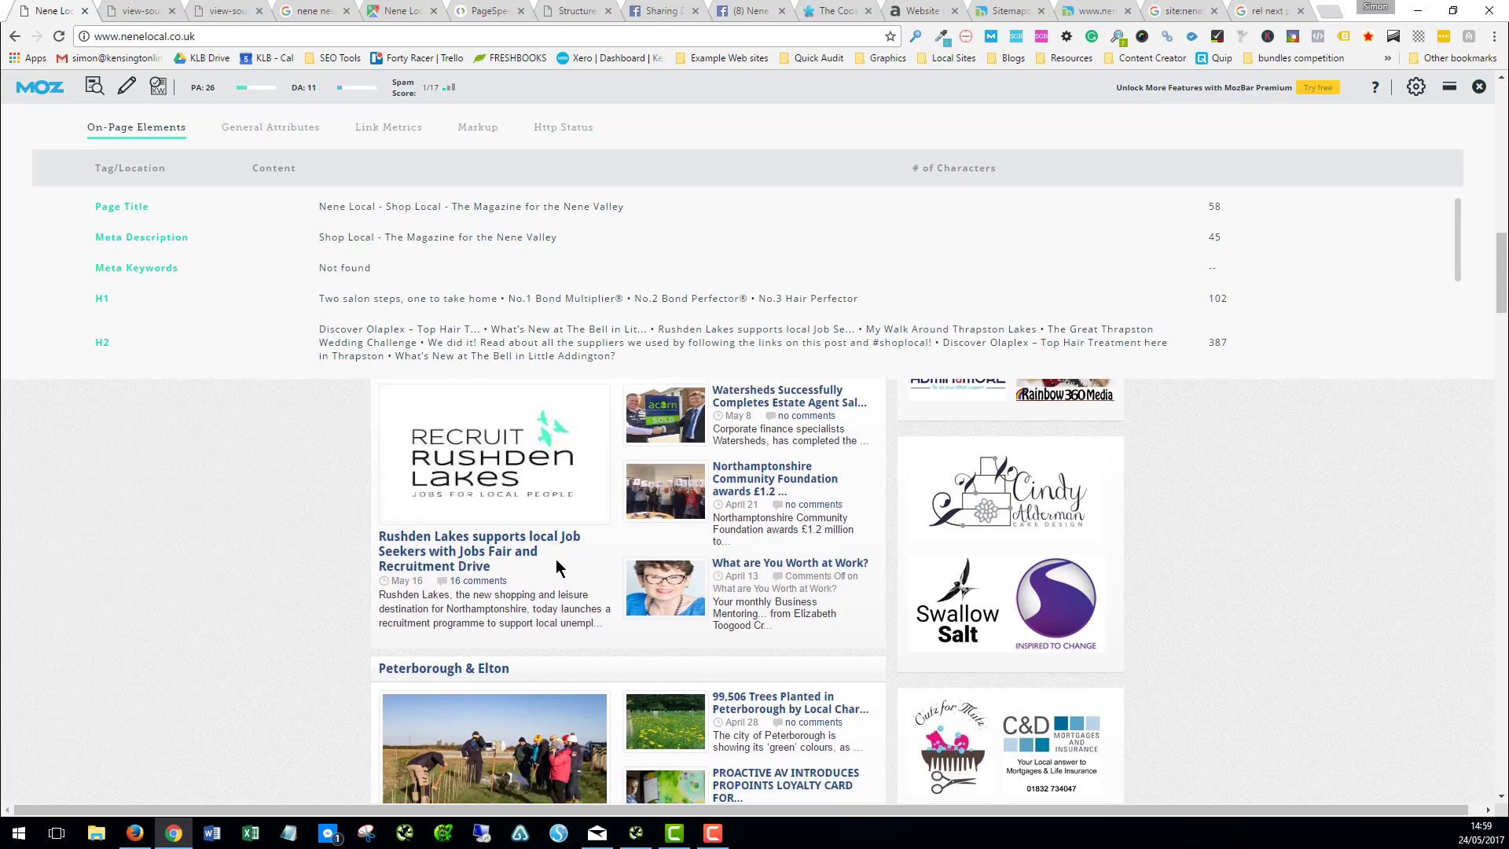
{"action": "scroll", "coordinate": [556, 565], "scroll_direction": "down", "scroll_amount": 10}
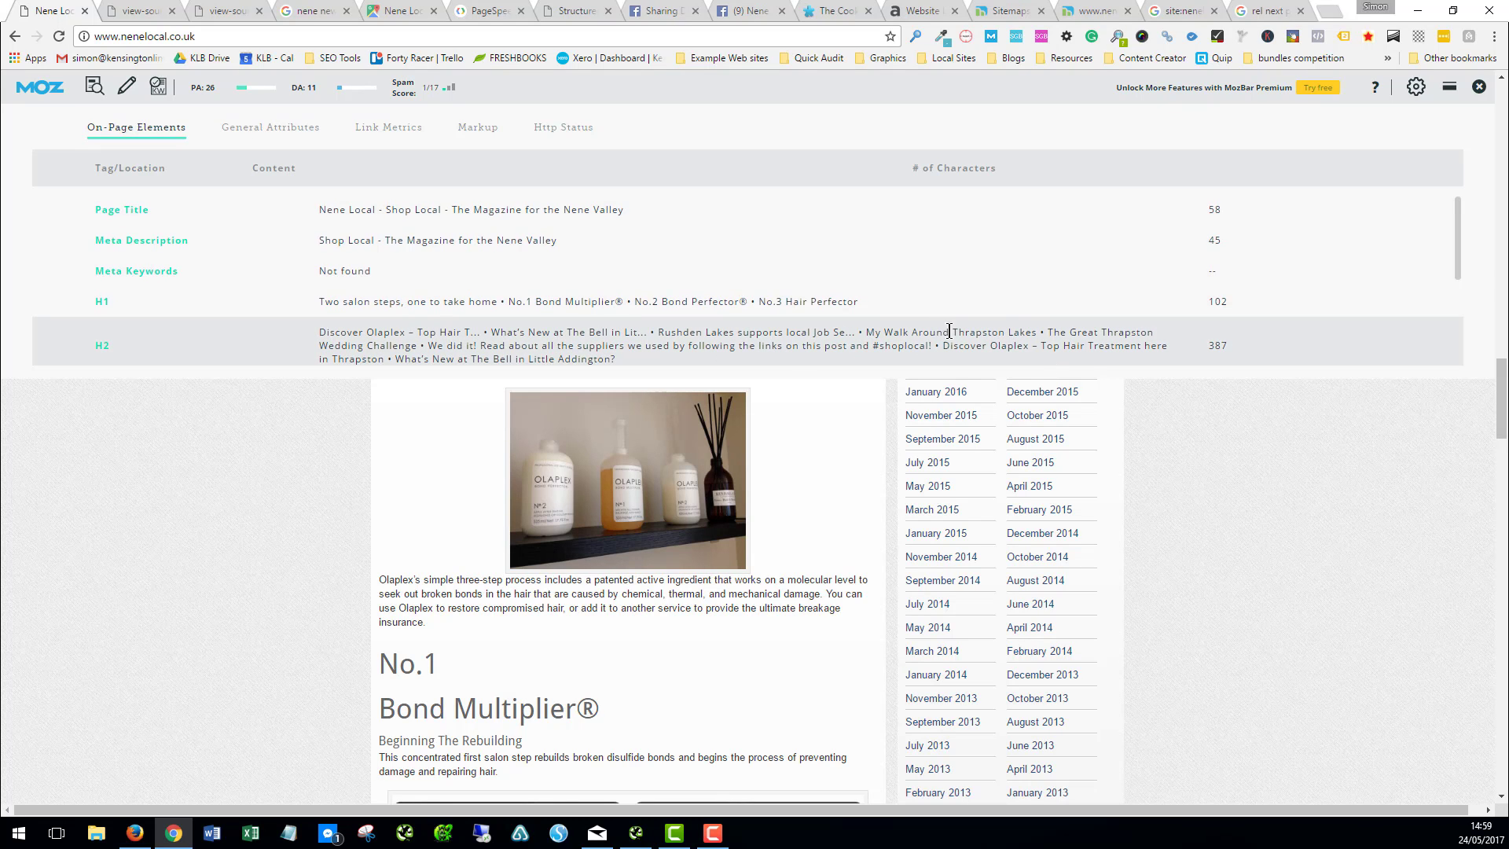
{"action": "scroll", "coordinate": [556, 512], "scroll_direction": "up", "scroll_amount": 15}
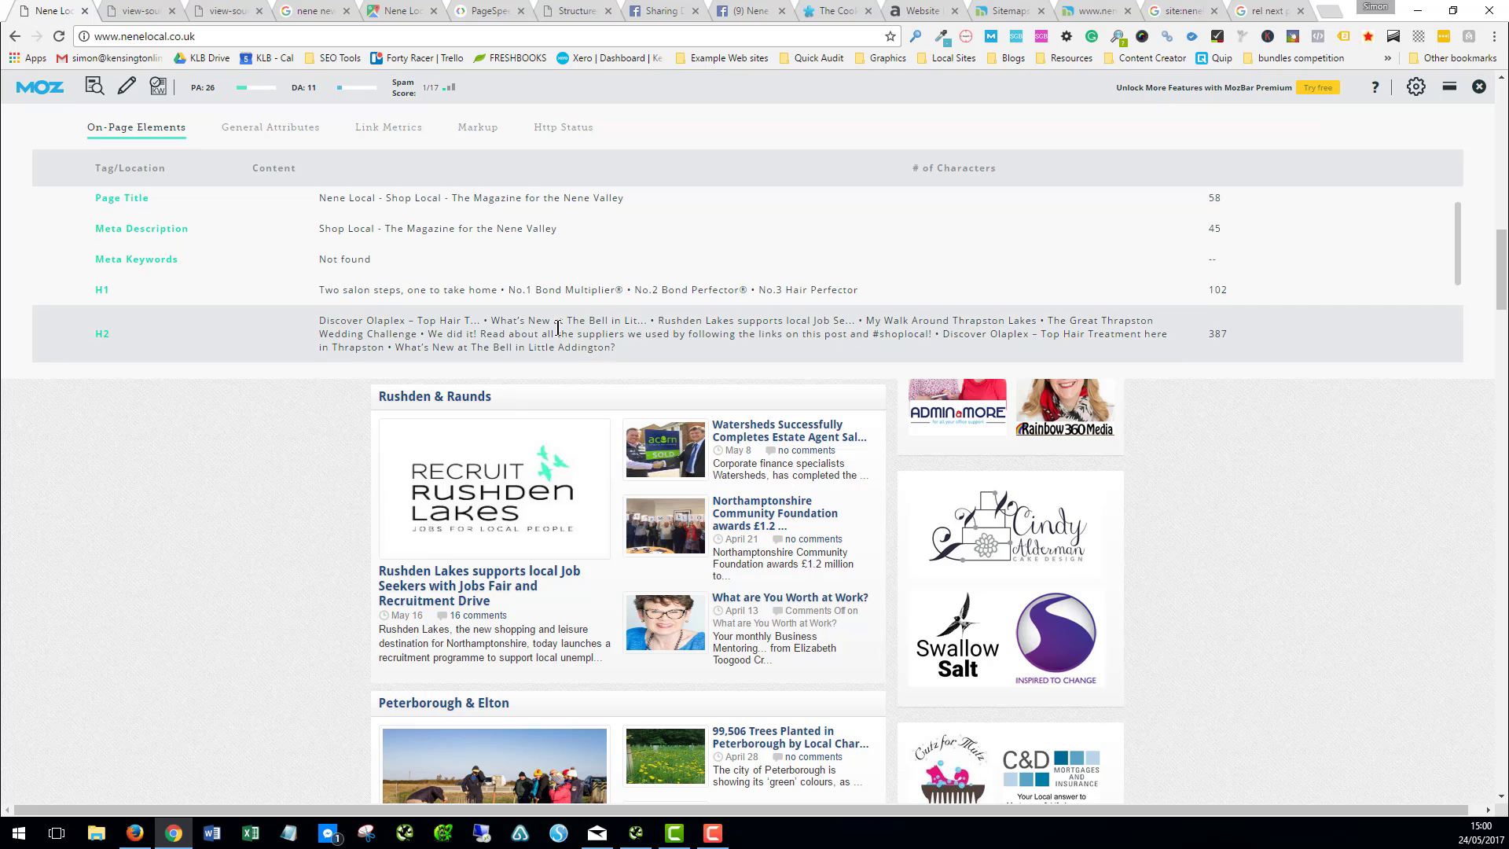
Step: Examine the Bold/Strong, Italic/em and Alt Text entries in the homepage's on-page analysis
{"action": "scroll", "coordinate": [557, 328], "scroll_direction": "down", "scroll_amount": 2}
{"action": "scroll", "coordinate": [556, 329], "scroll_direction": "down", "scroll_amount": 1}
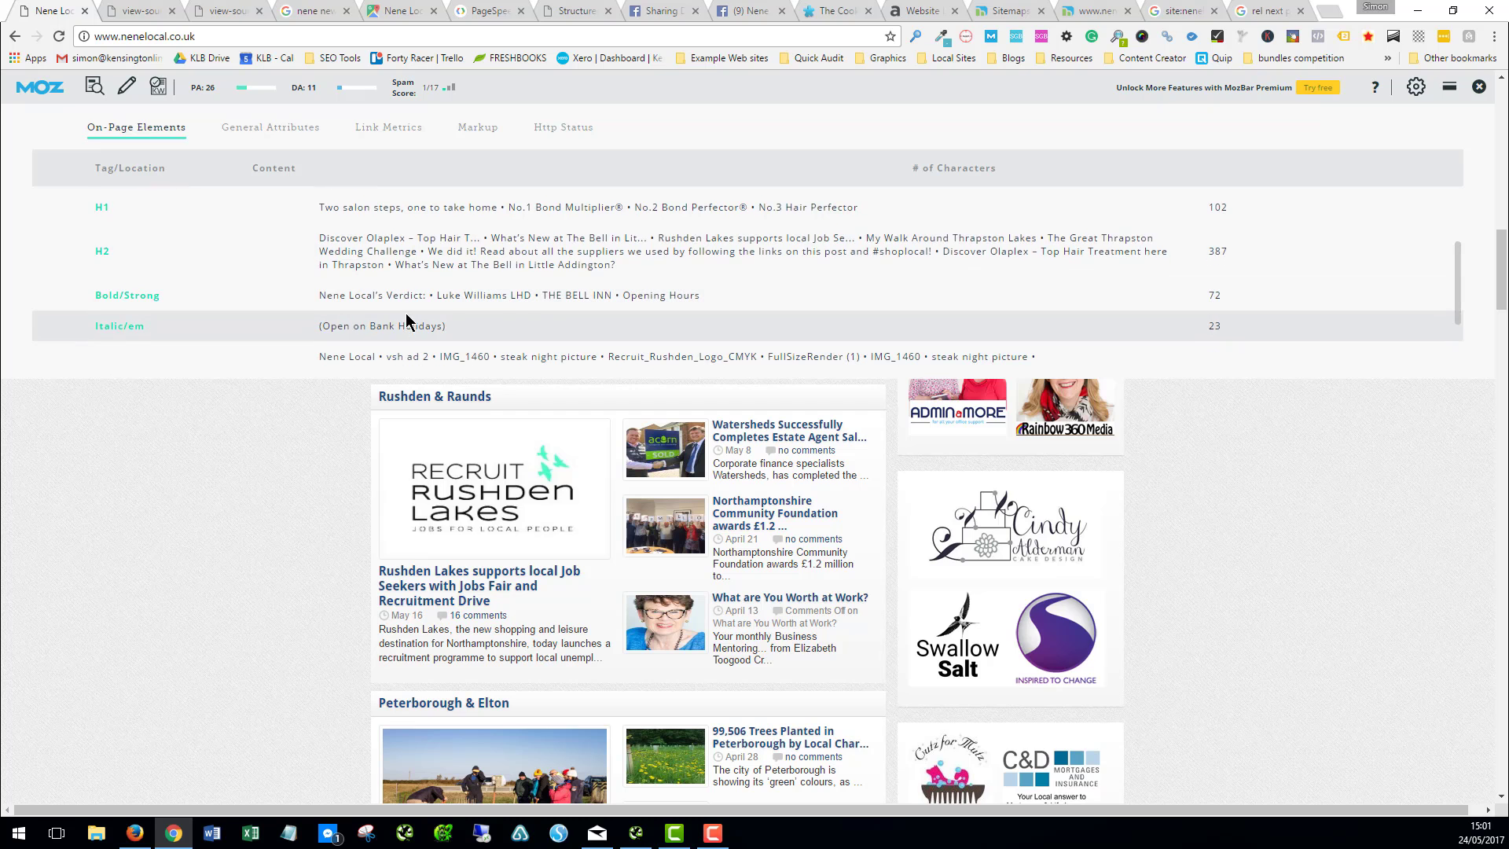
{"action": "scroll", "coordinate": [393, 326], "scroll_direction": "down", "scroll_amount": 1}
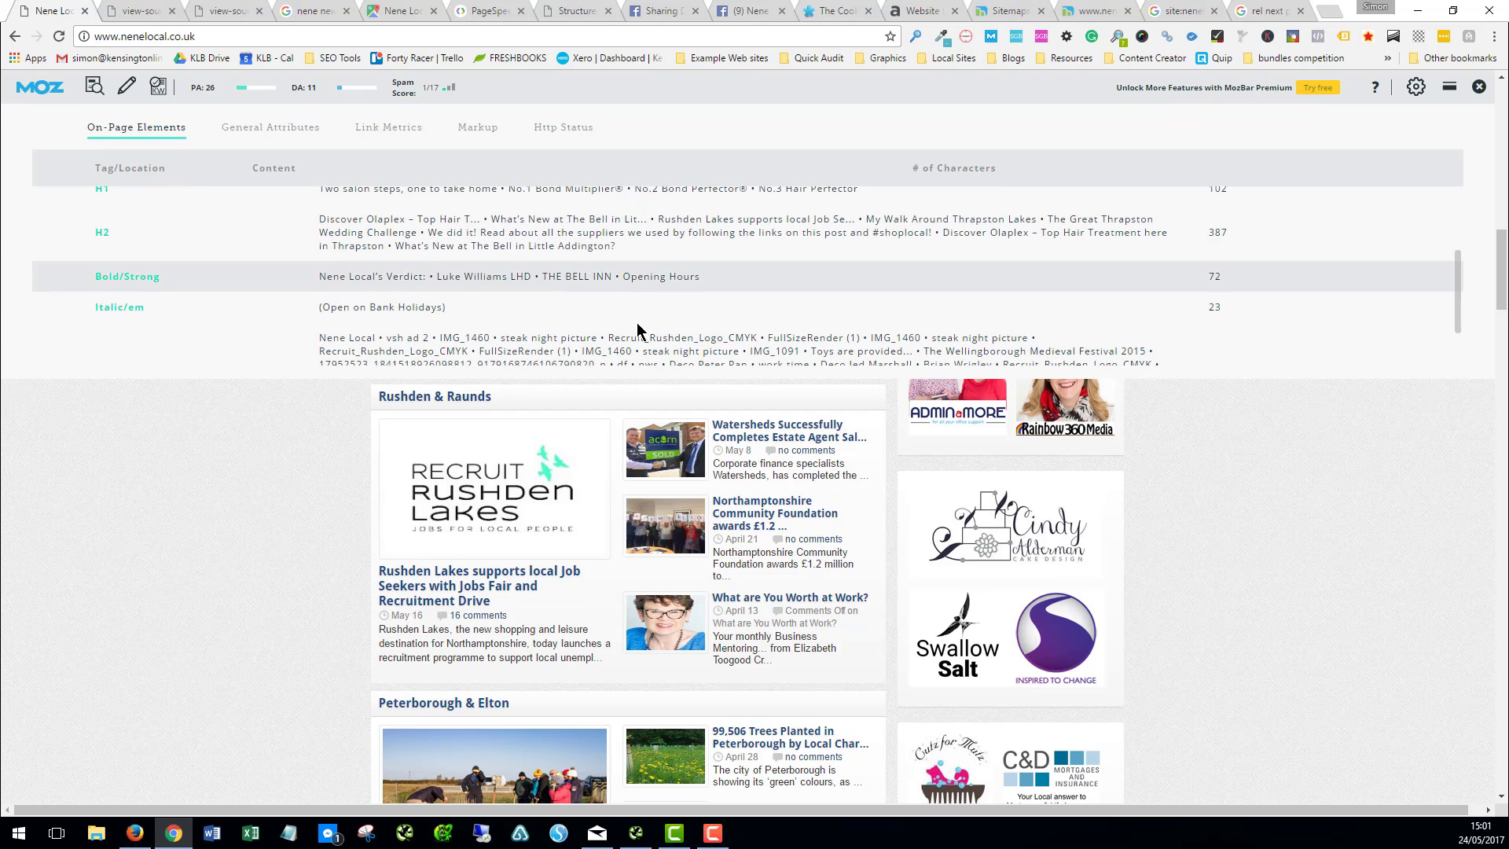
{"action": "scroll", "coordinate": [653, 329], "scroll_direction": "down", "scroll_amount": 1}
{"action": "scroll", "coordinate": [665, 329], "scroll_direction": "down", "scroll_amount": 3}
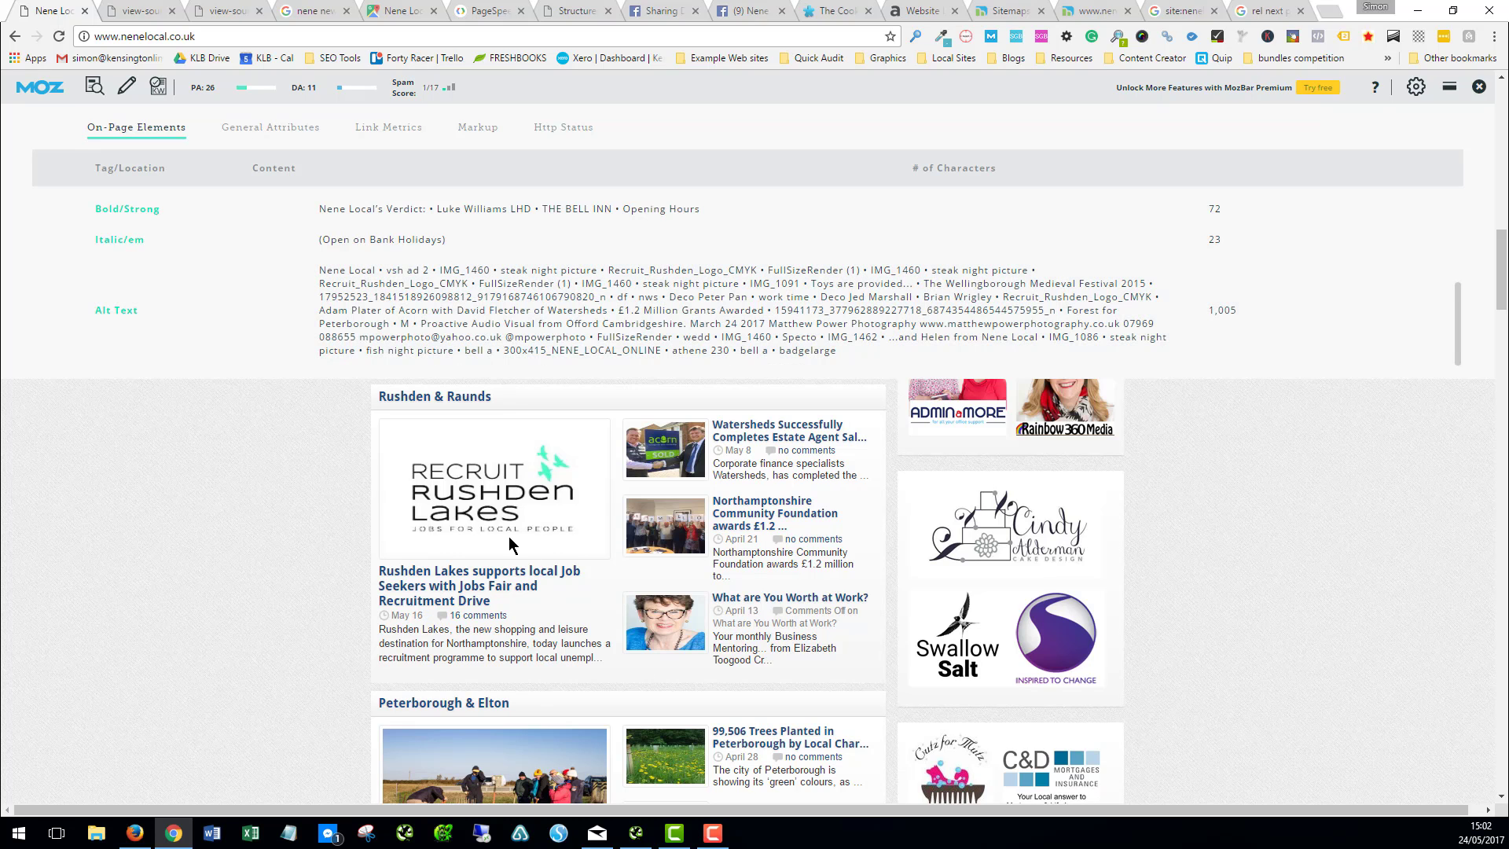
Step: Look over the homepage's article images and sidebar adverts in relation to the listed alt text
{"action": "scroll", "coordinate": [593, 590], "scroll_direction": "down", "scroll_amount": 10}
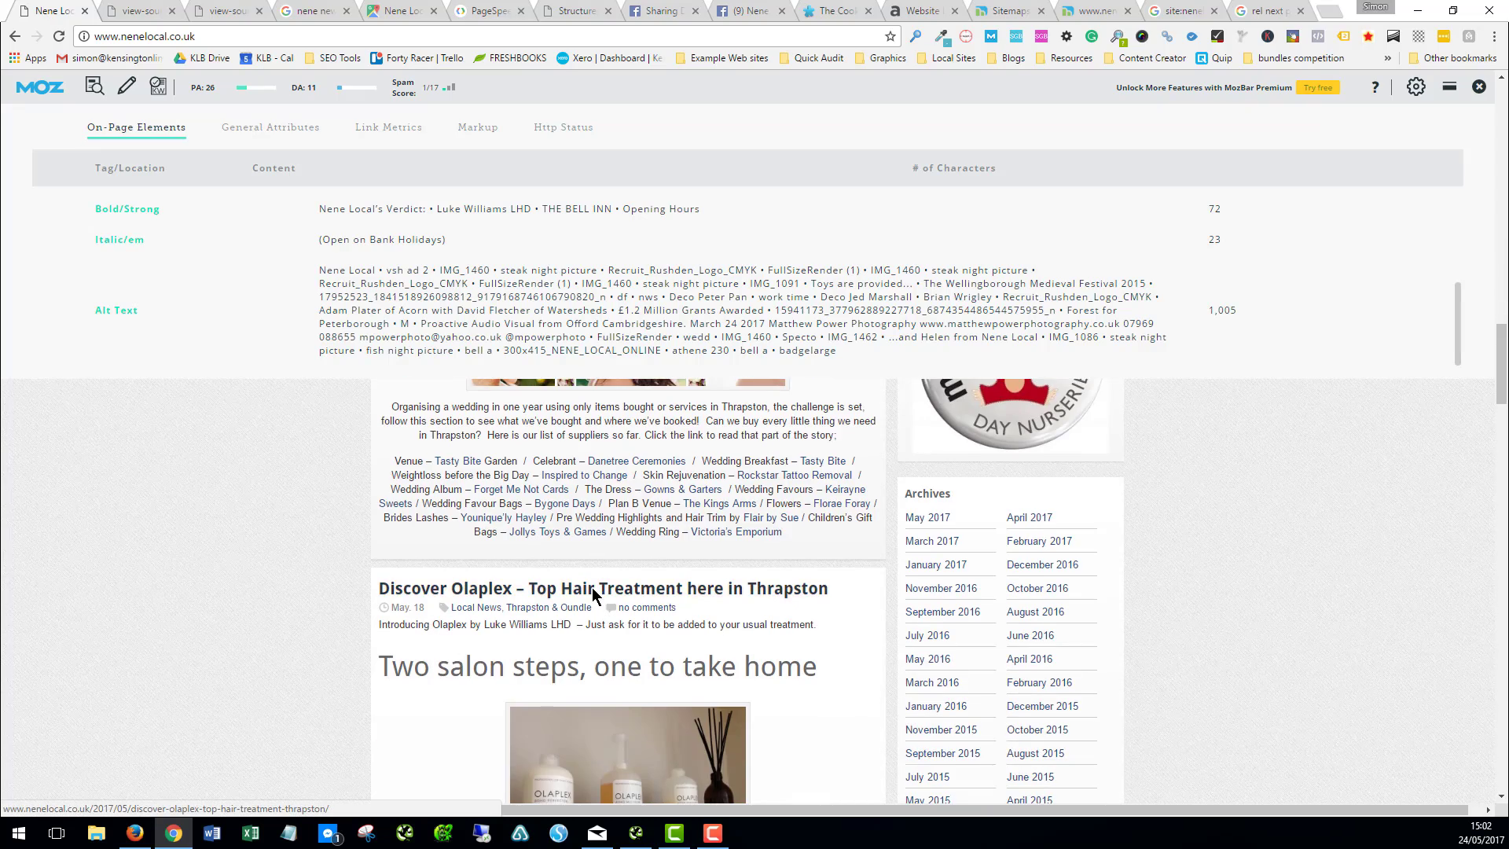
{"action": "scroll", "coordinate": [601, 585], "scroll_direction": "up", "scroll_amount": 5}
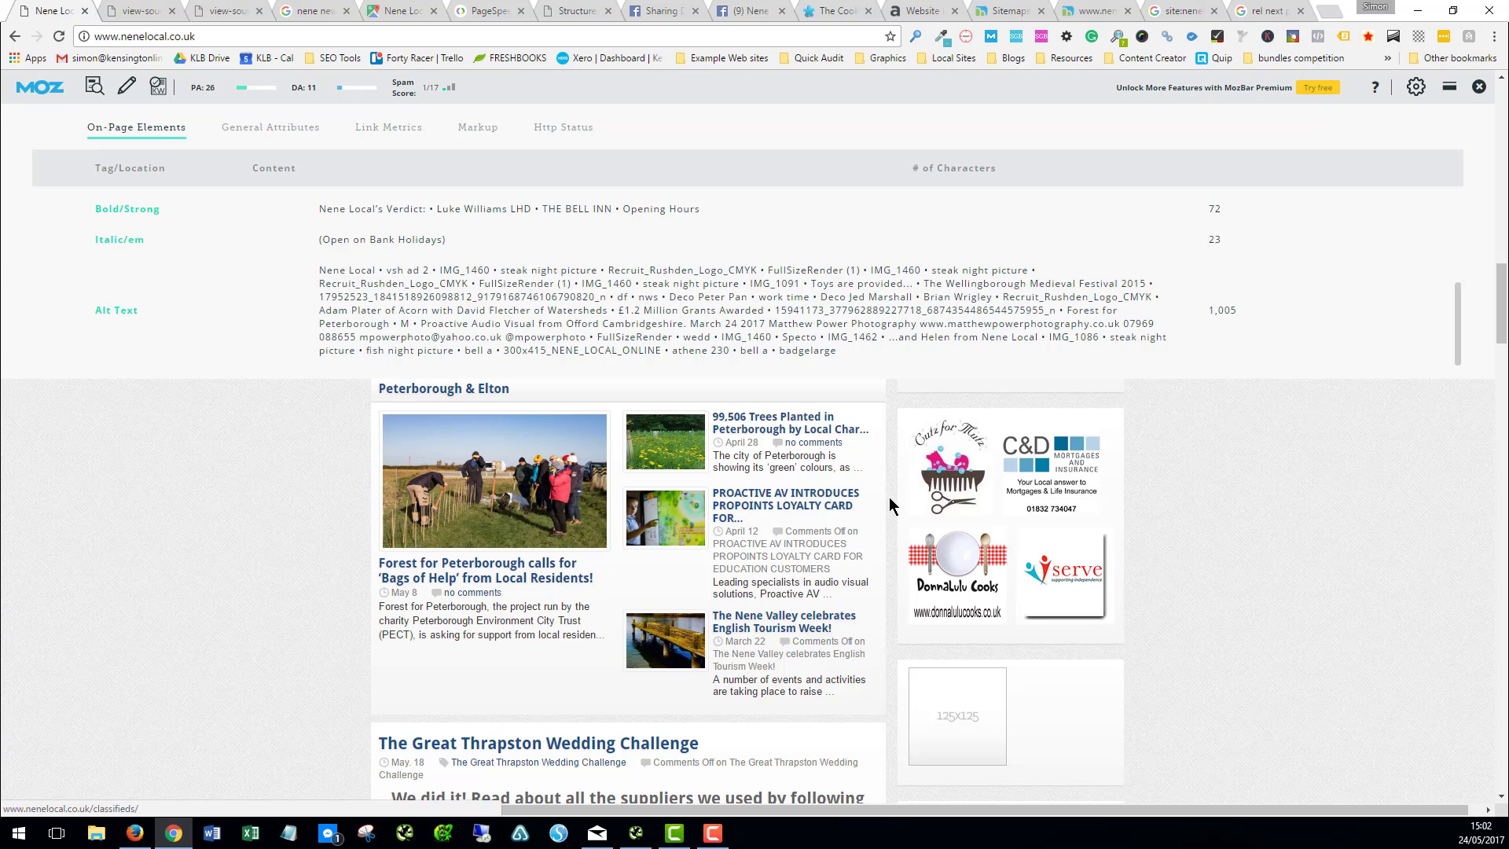
{"action": "scroll", "coordinate": [1019, 493], "scroll_direction": "down", "scroll_amount": 3}
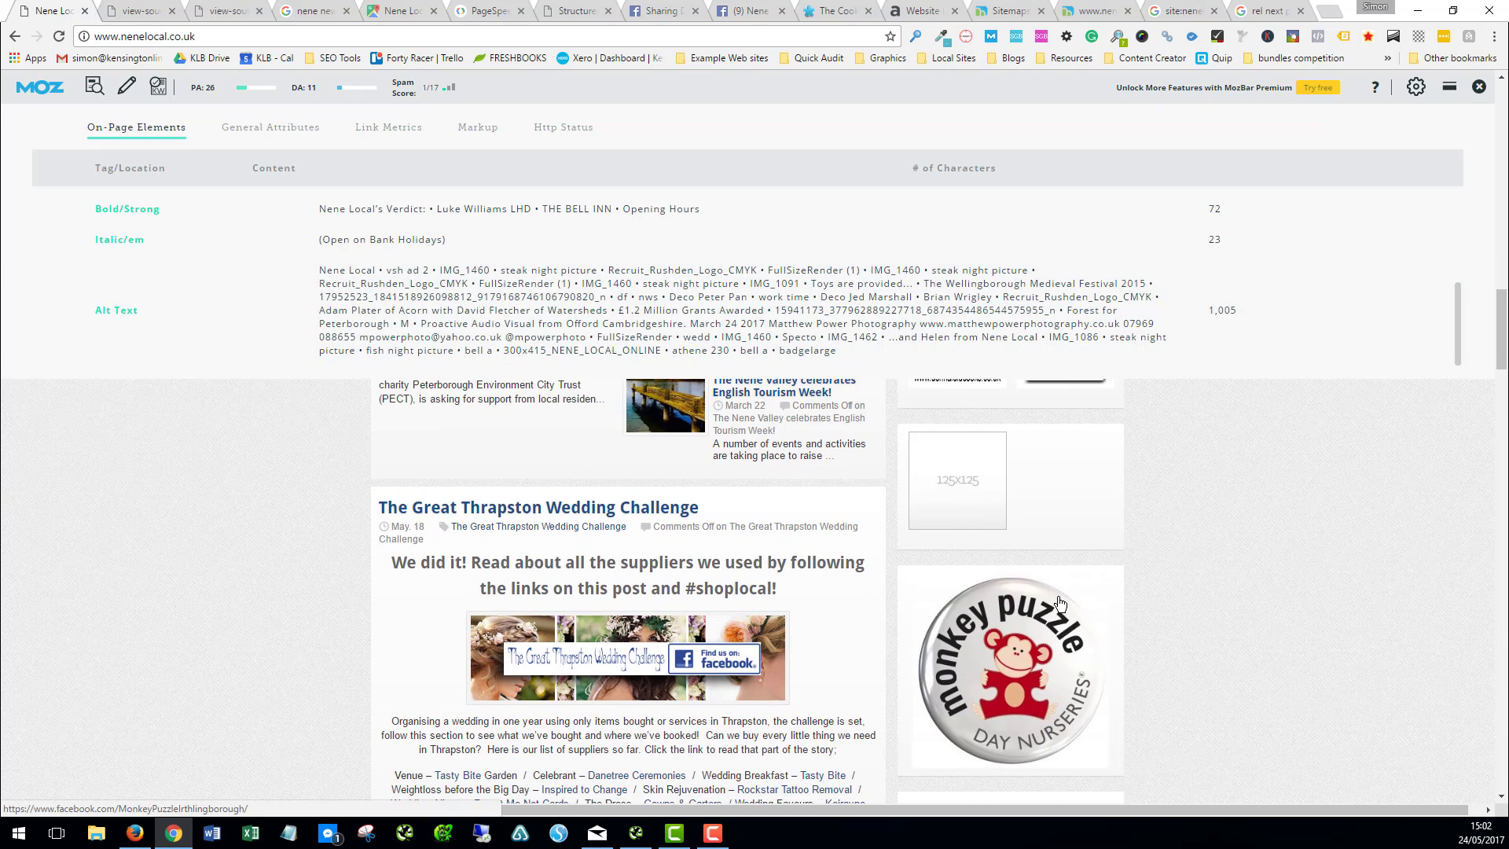
{"action": "scroll", "coordinate": [1061, 667], "scroll_direction": "down", "scroll_amount": 4}
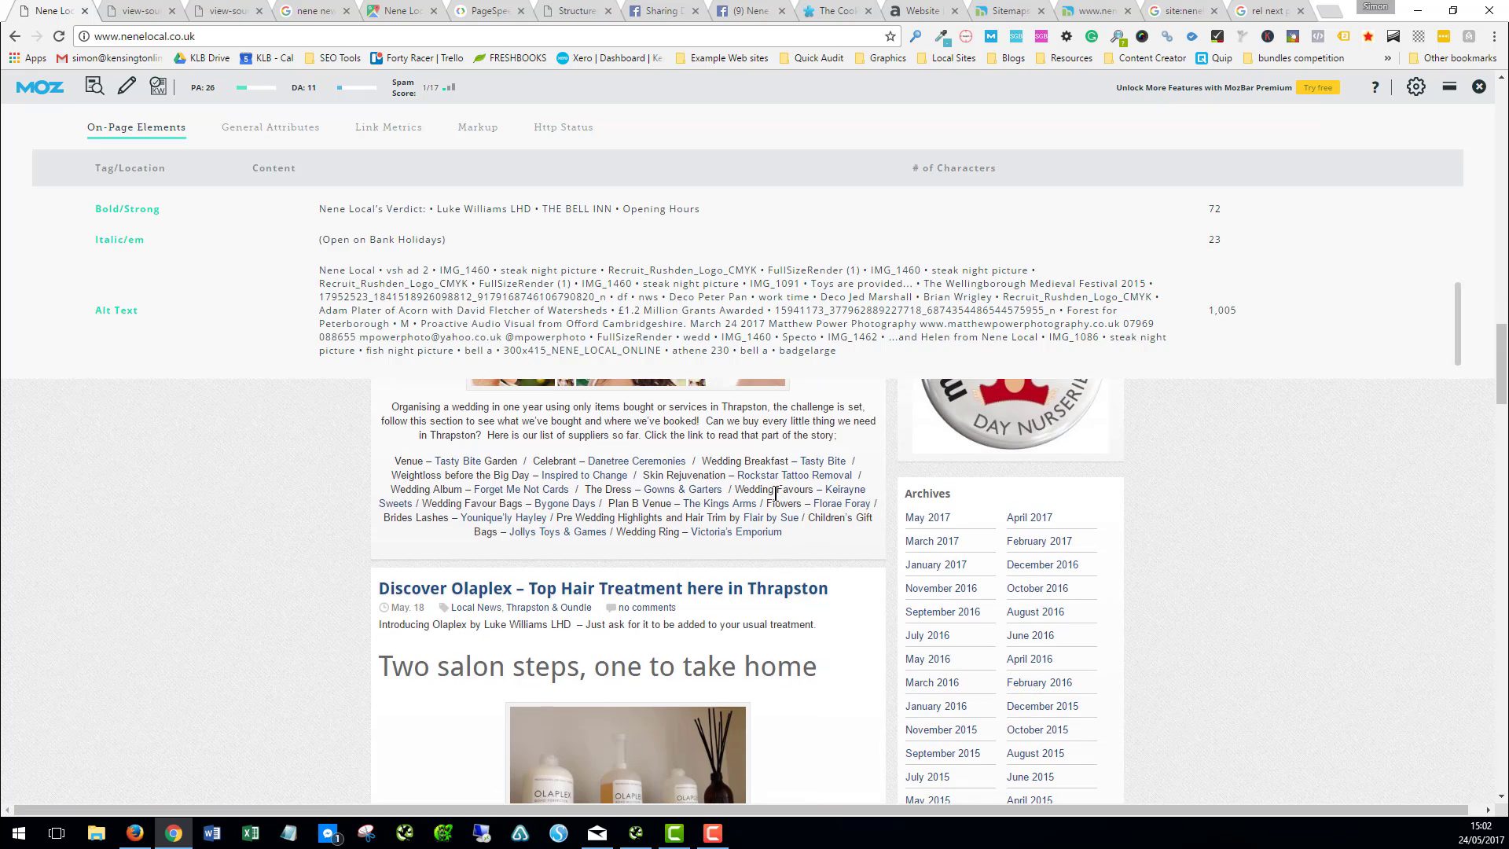
Step: Review the homepage's General Attributes and Link Metrics in MozBar
{"action": "left_click", "coordinate": [261, 127]}
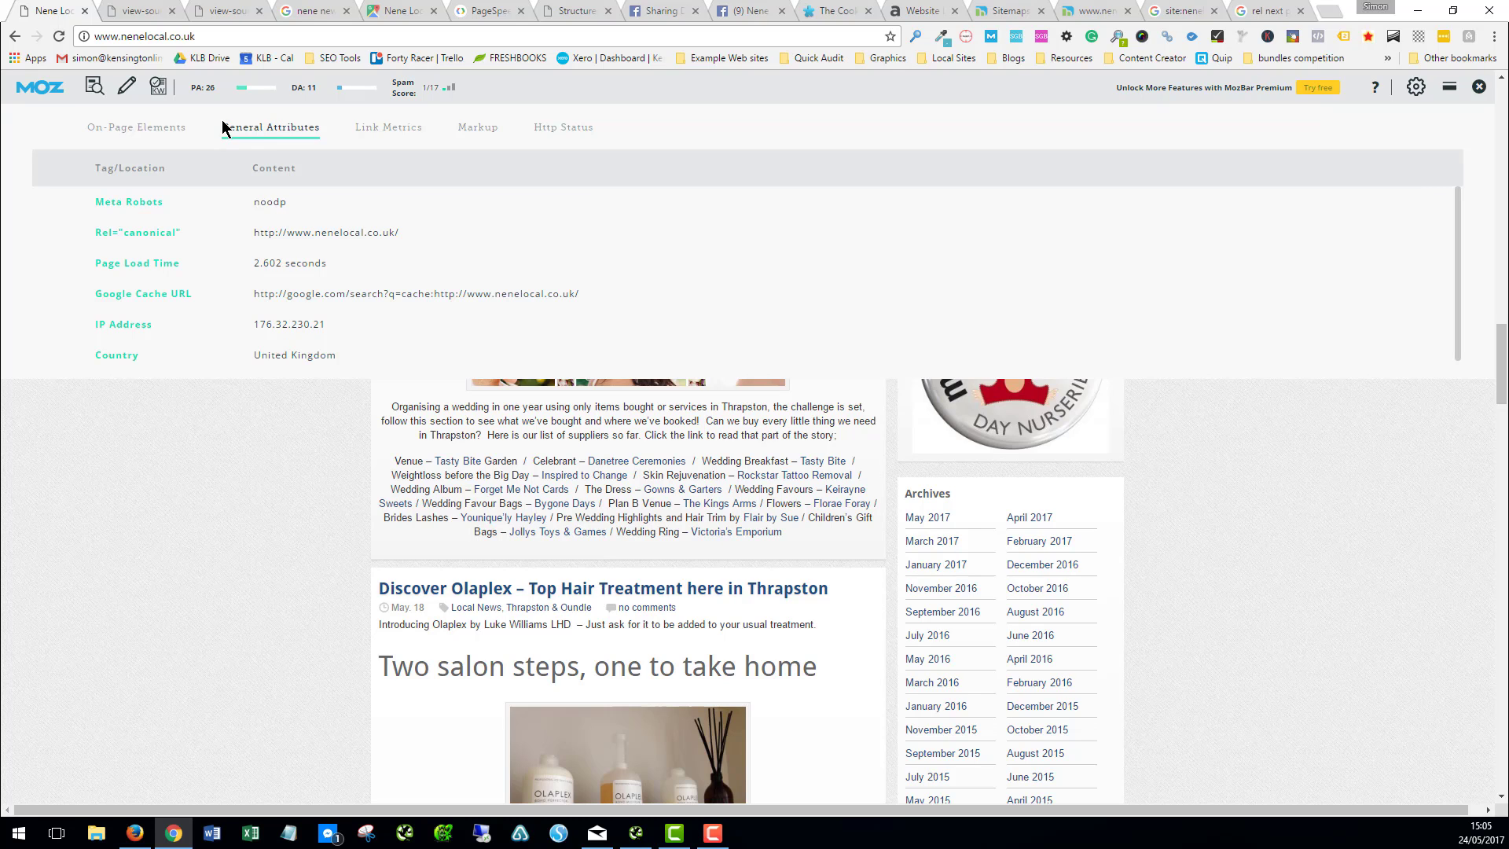
{"action": "left_click", "coordinate": [402, 135]}
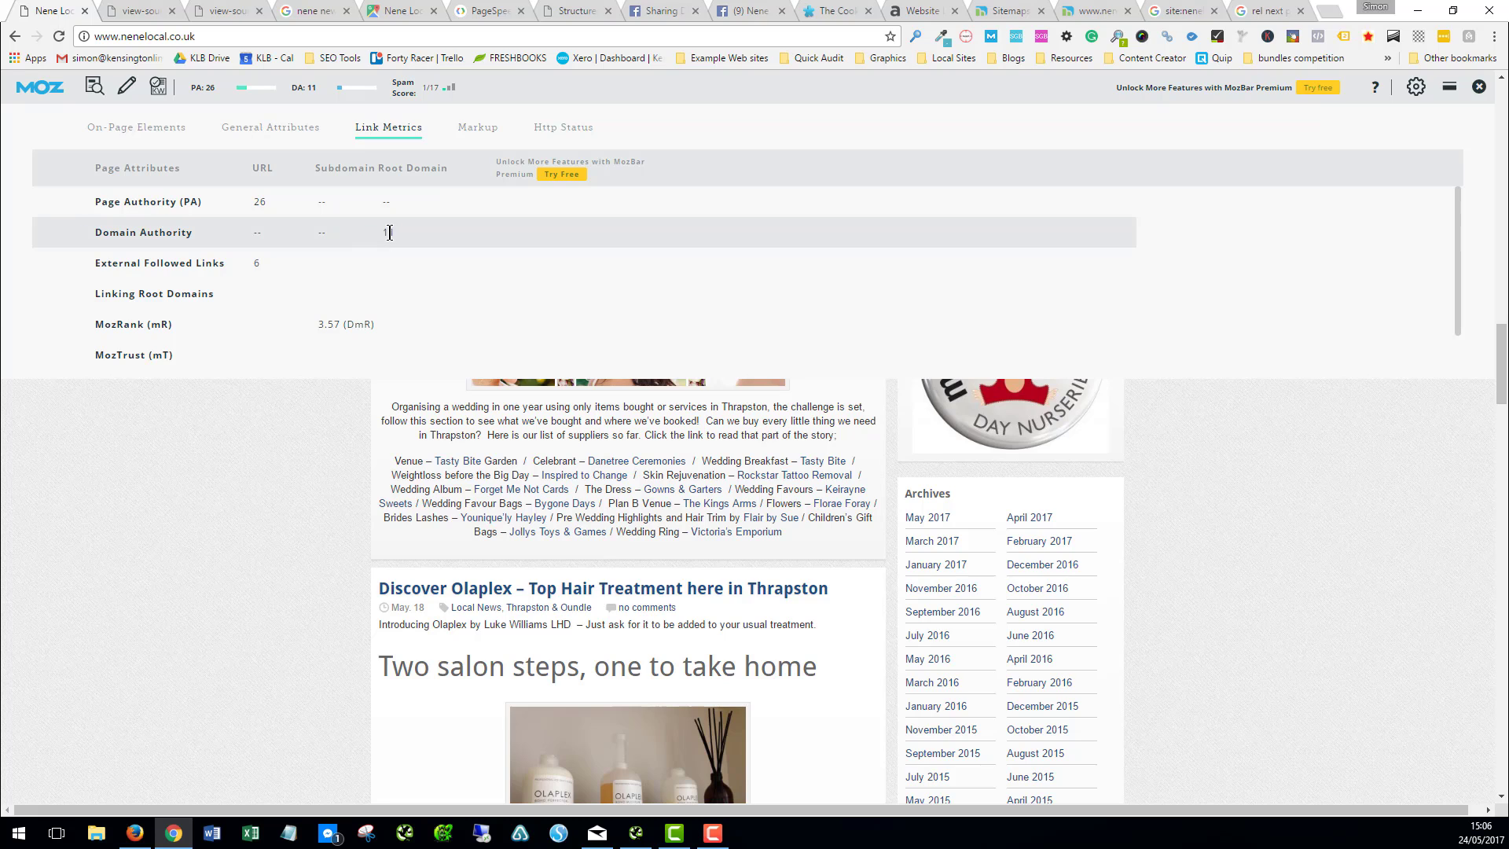
Step: Check MozBar's Markup report for the homepage and look over the Northampton & Earls Barton news section alongside it
{"action": "left_click", "coordinate": [475, 130]}
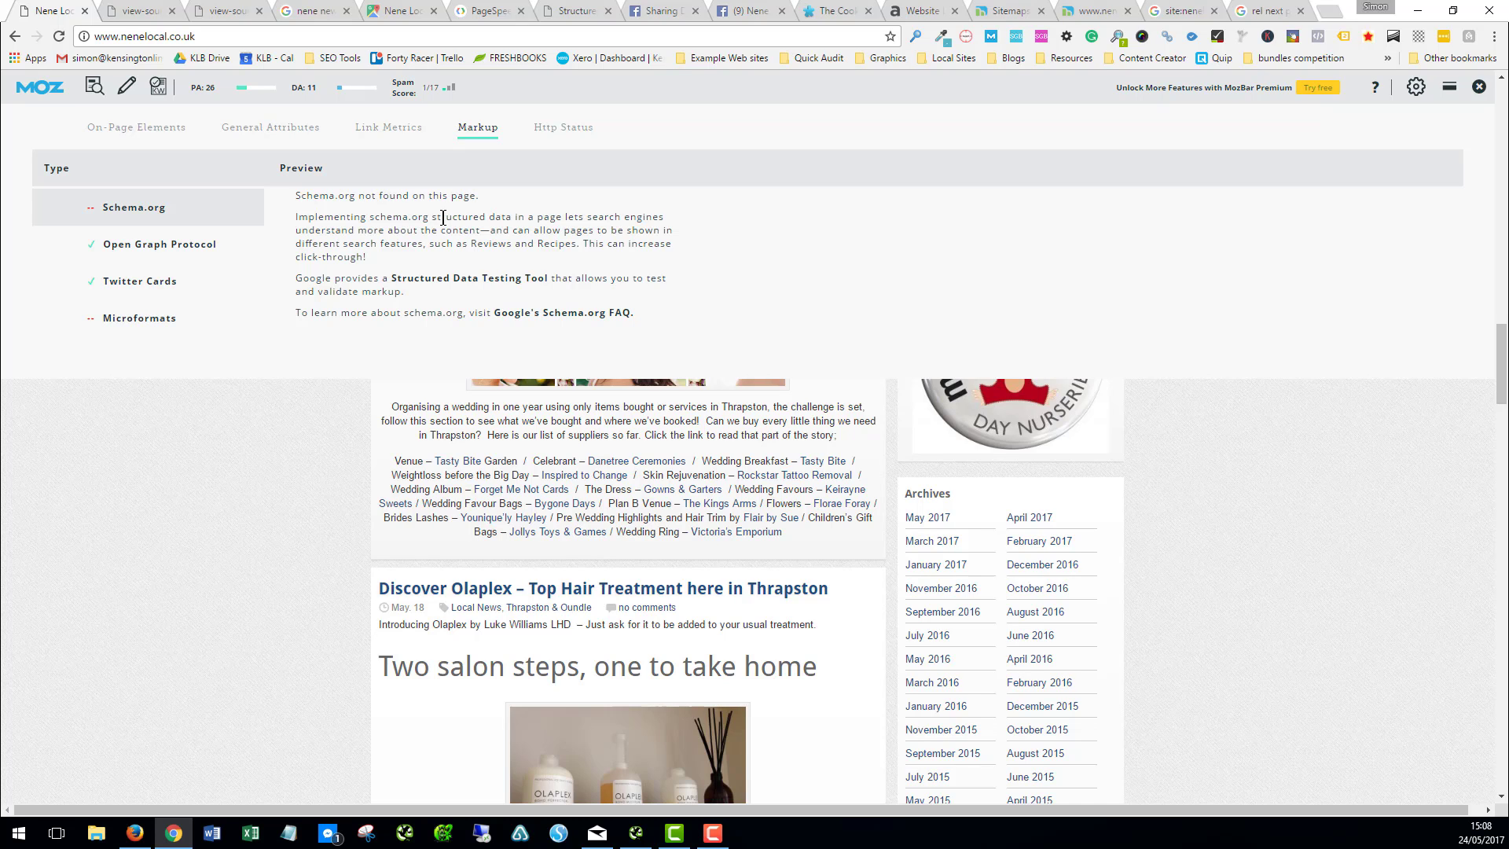
{"action": "scroll", "coordinate": [512, 364], "scroll_direction": "down", "scroll_amount": 5}
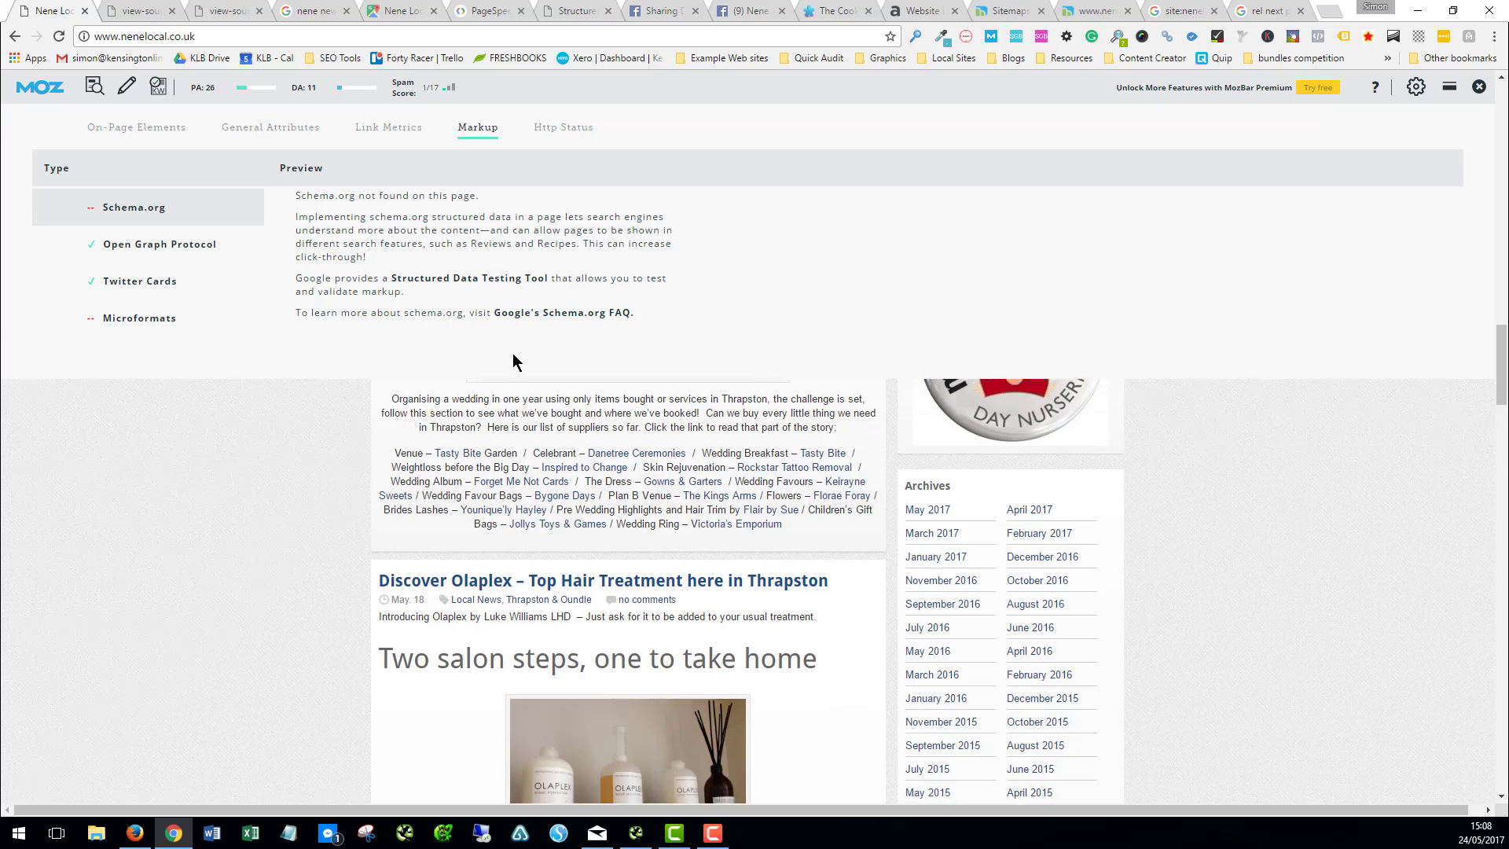
{"action": "scroll", "coordinate": [527, 397], "scroll_direction": "up", "scroll_amount": 15}
{"action": "scroll", "coordinate": [526, 397], "scroll_direction": "up", "scroll_amount": 8}
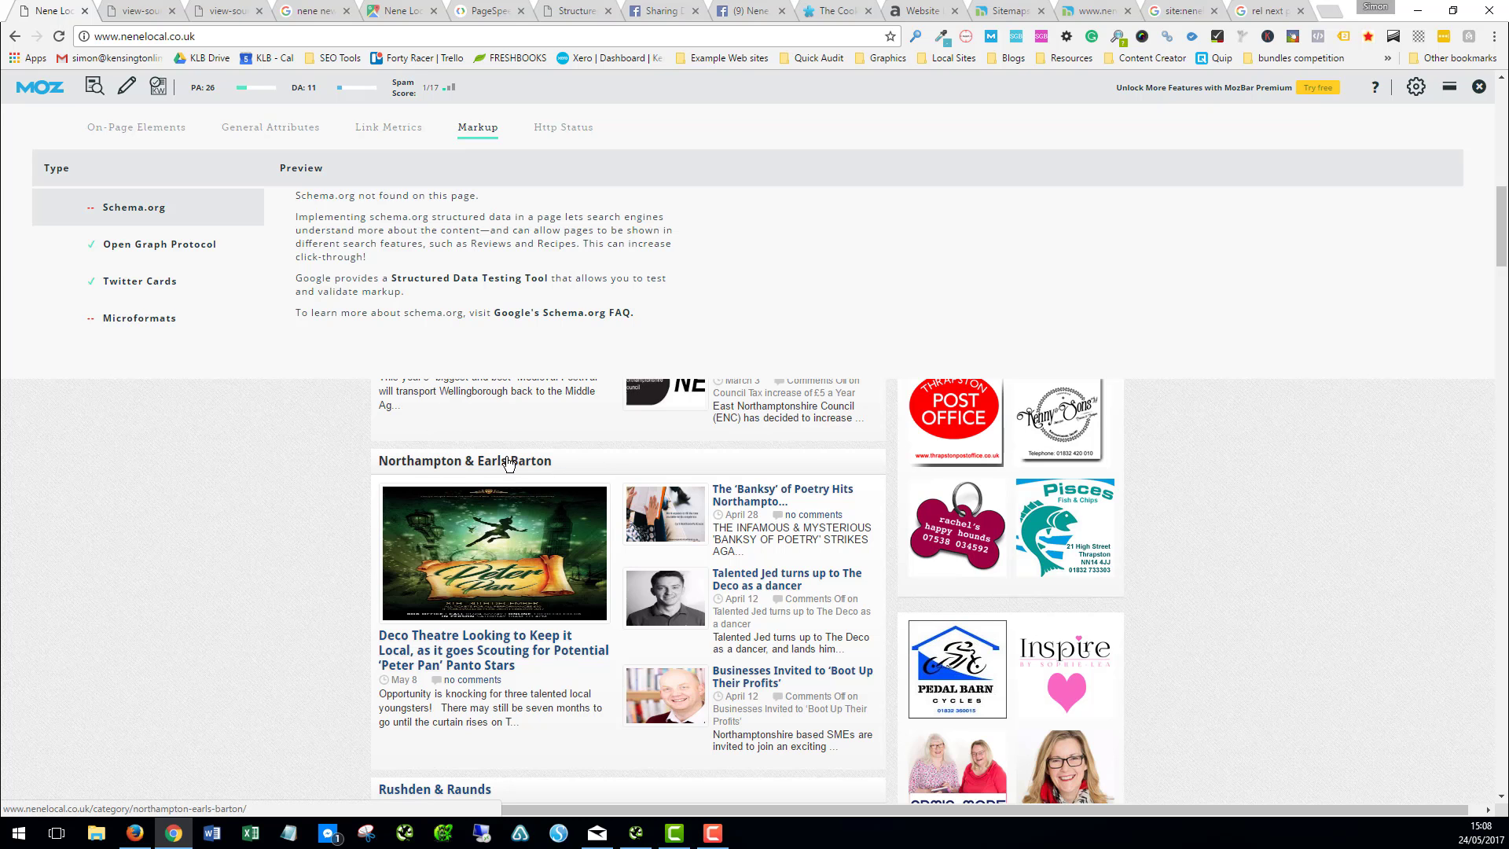
{"action": "scroll", "coordinate": [507, 460], "scroll_direction": "down", "scroll_amount": 1}
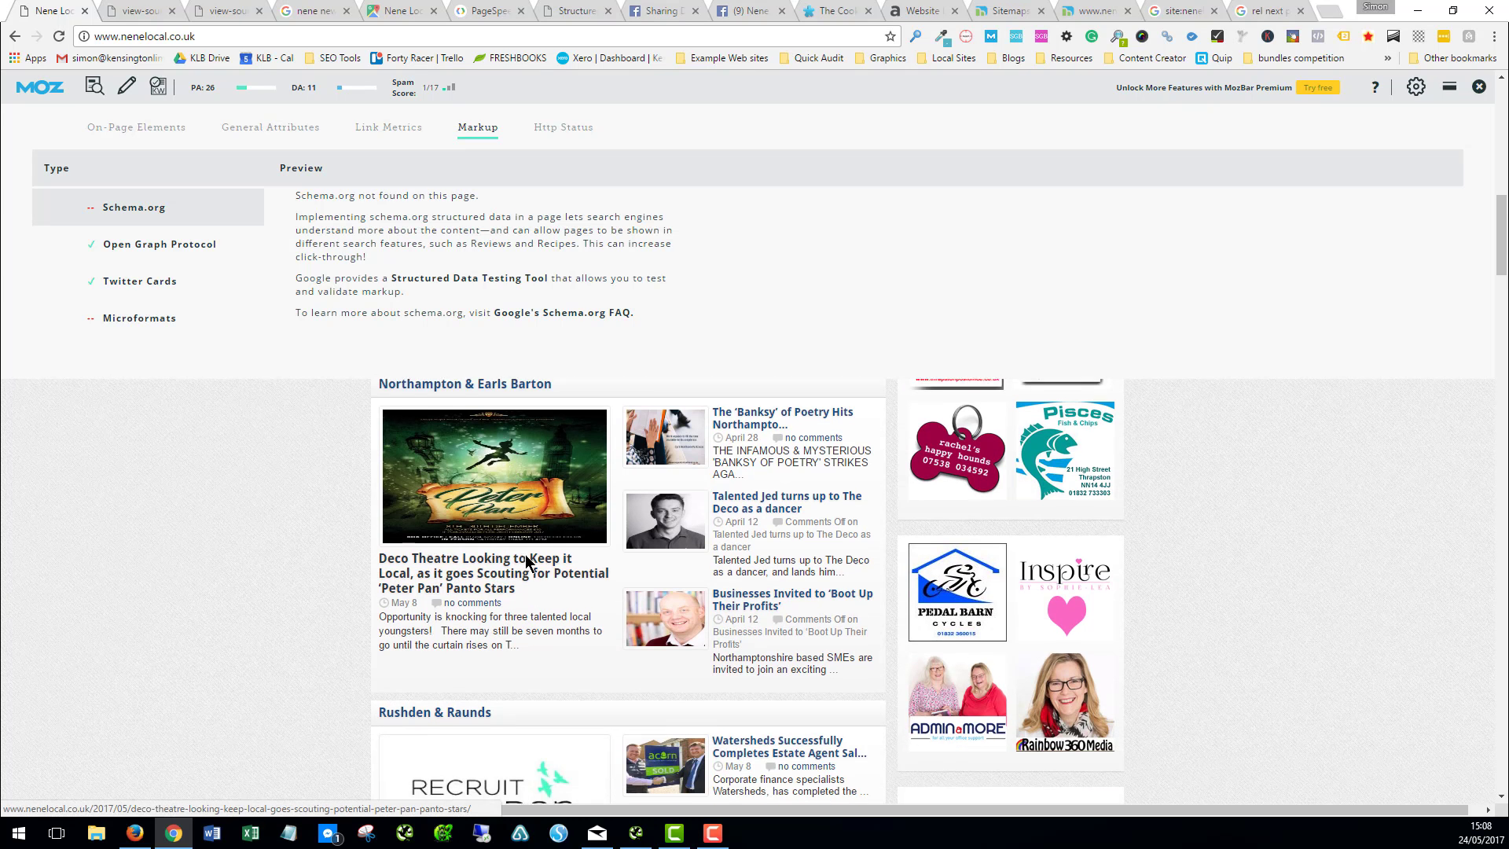
{"action": "scroll", "coordinate": [528, 550], "scroll_direction": "up", "scroll_amount": 2}
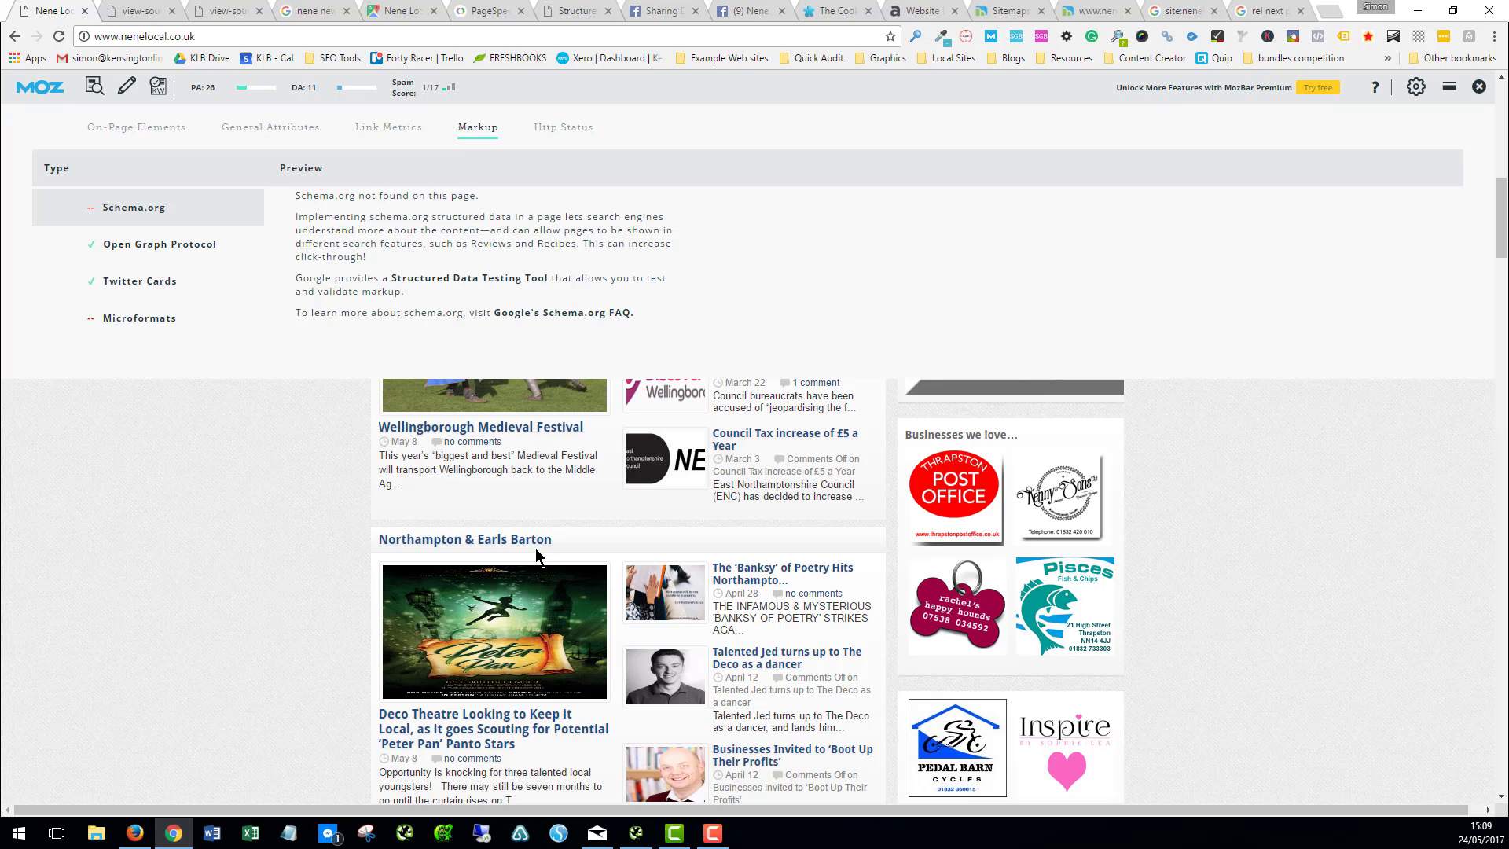
Step: Check the homepage's HTTP status in MozBar and return to the top of the page
{"action": "left_click", "coordinate": [570, 138]}
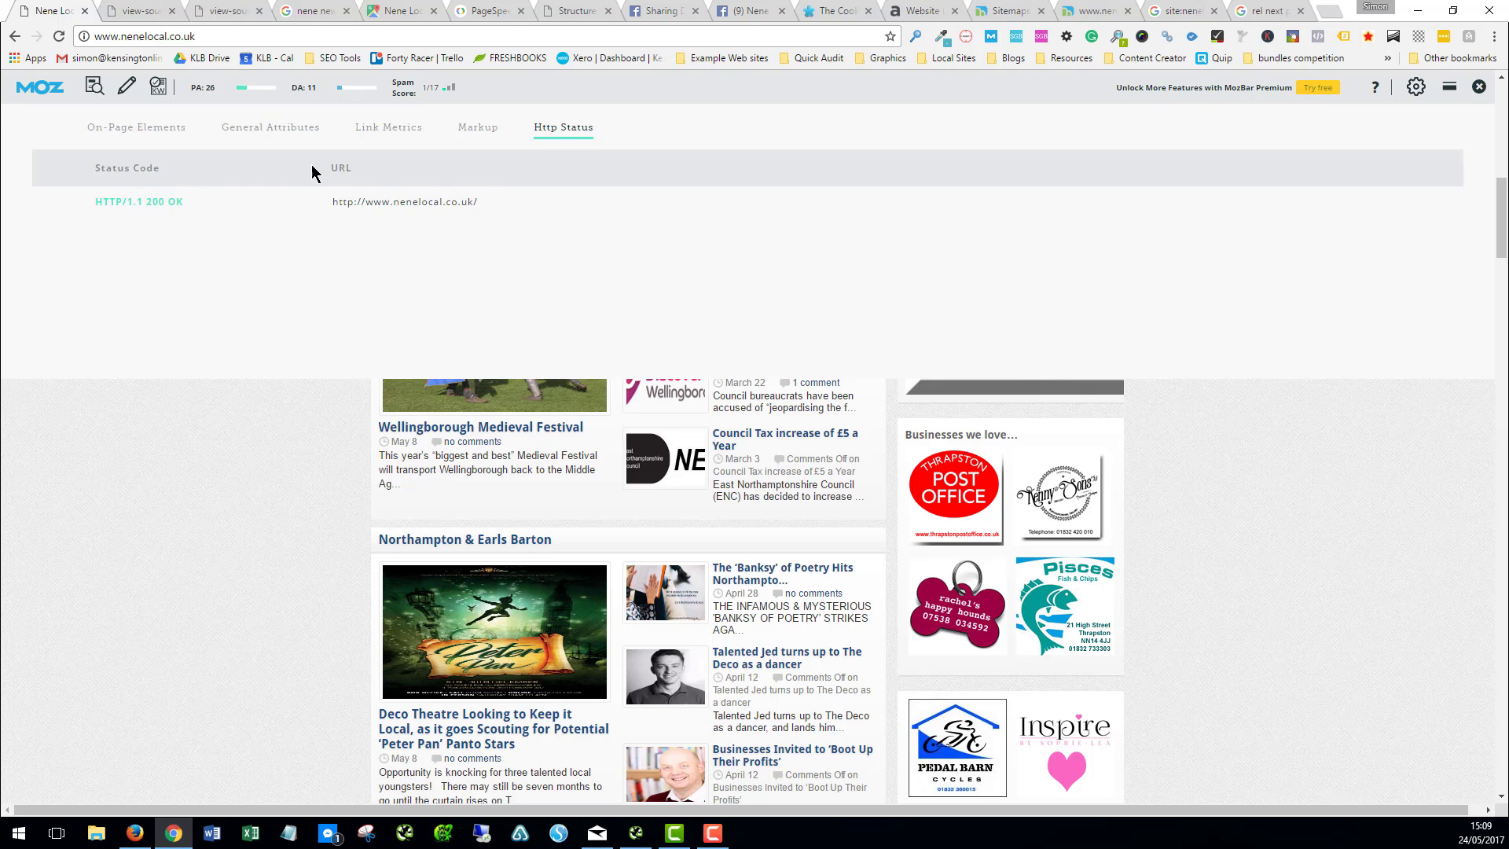
{"action": "scroll", "coordinate": [632, 312], "scroll_direction": "up", "scroll_amount": 5}
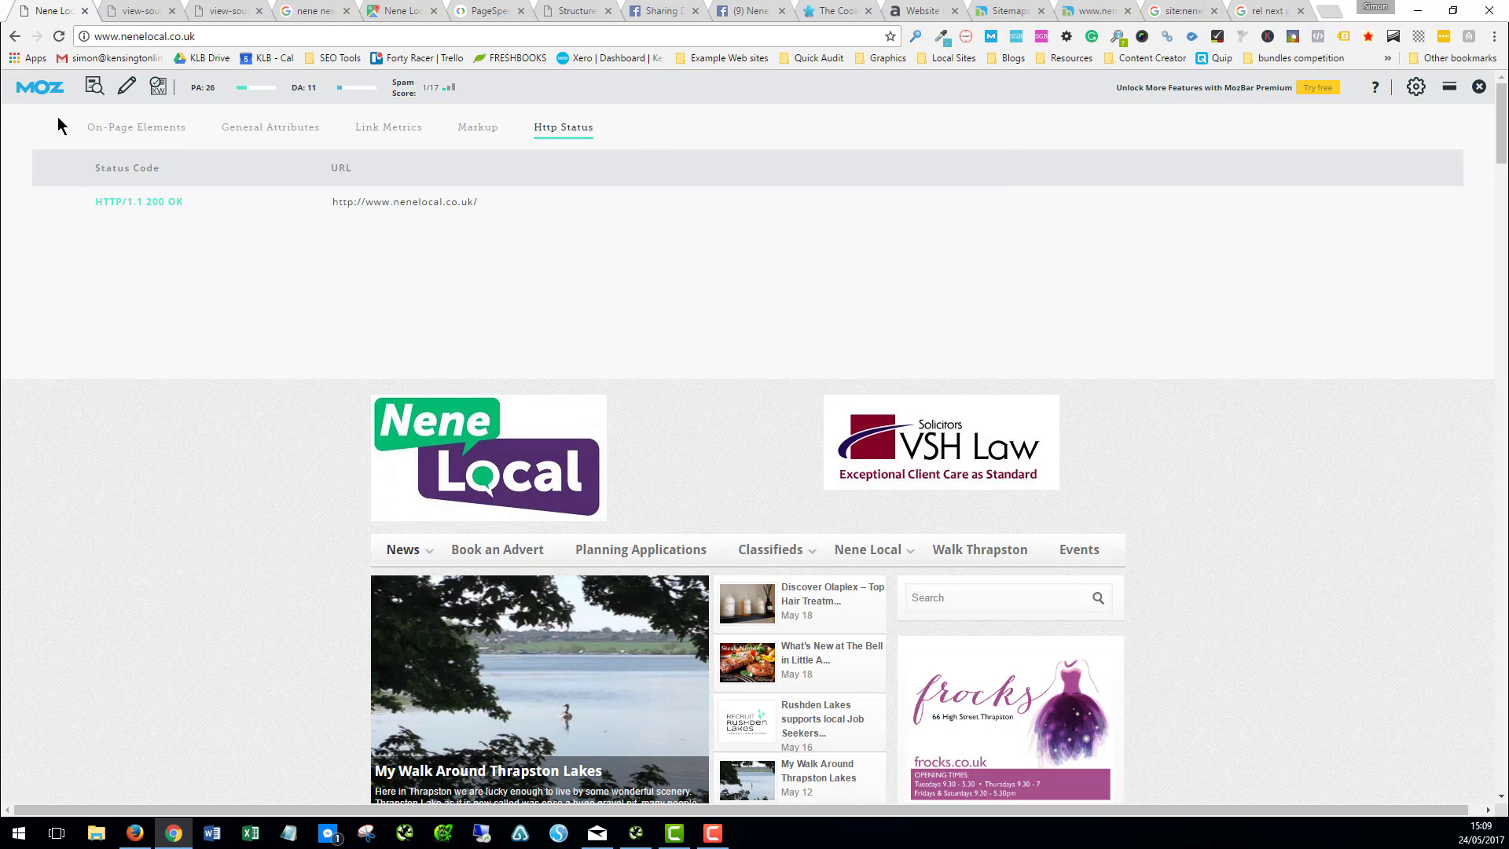
Step: Compare the PageSpeed Insights desktop and mobile results for nenelocal.co.uk, and read the suggested mobile optimizations
{"action": "left_click", "coordinate": [487, 12]}
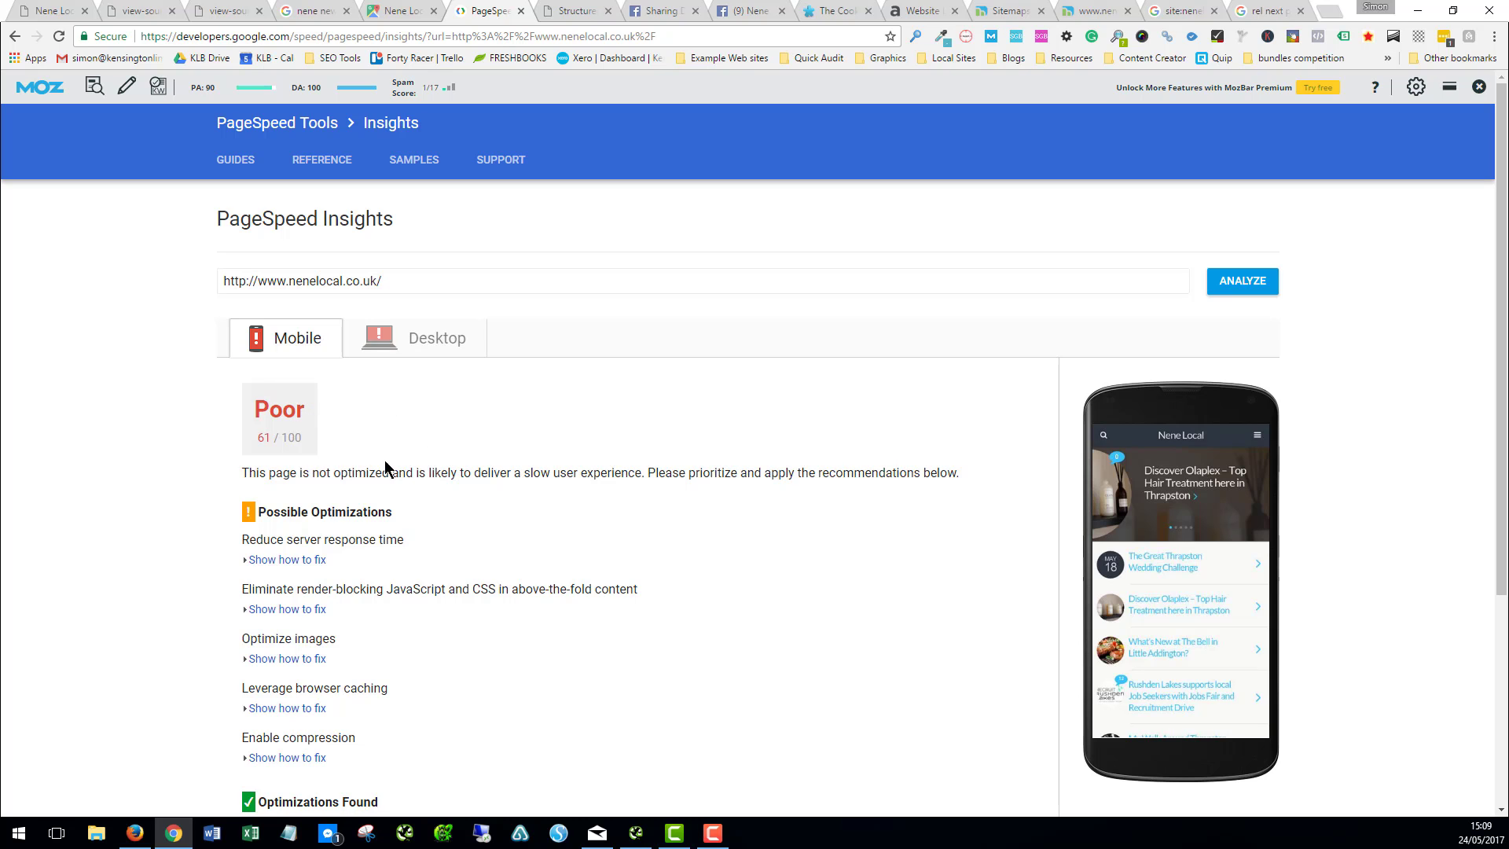
{"action": "left_click", "coordinate": [389, 350]}
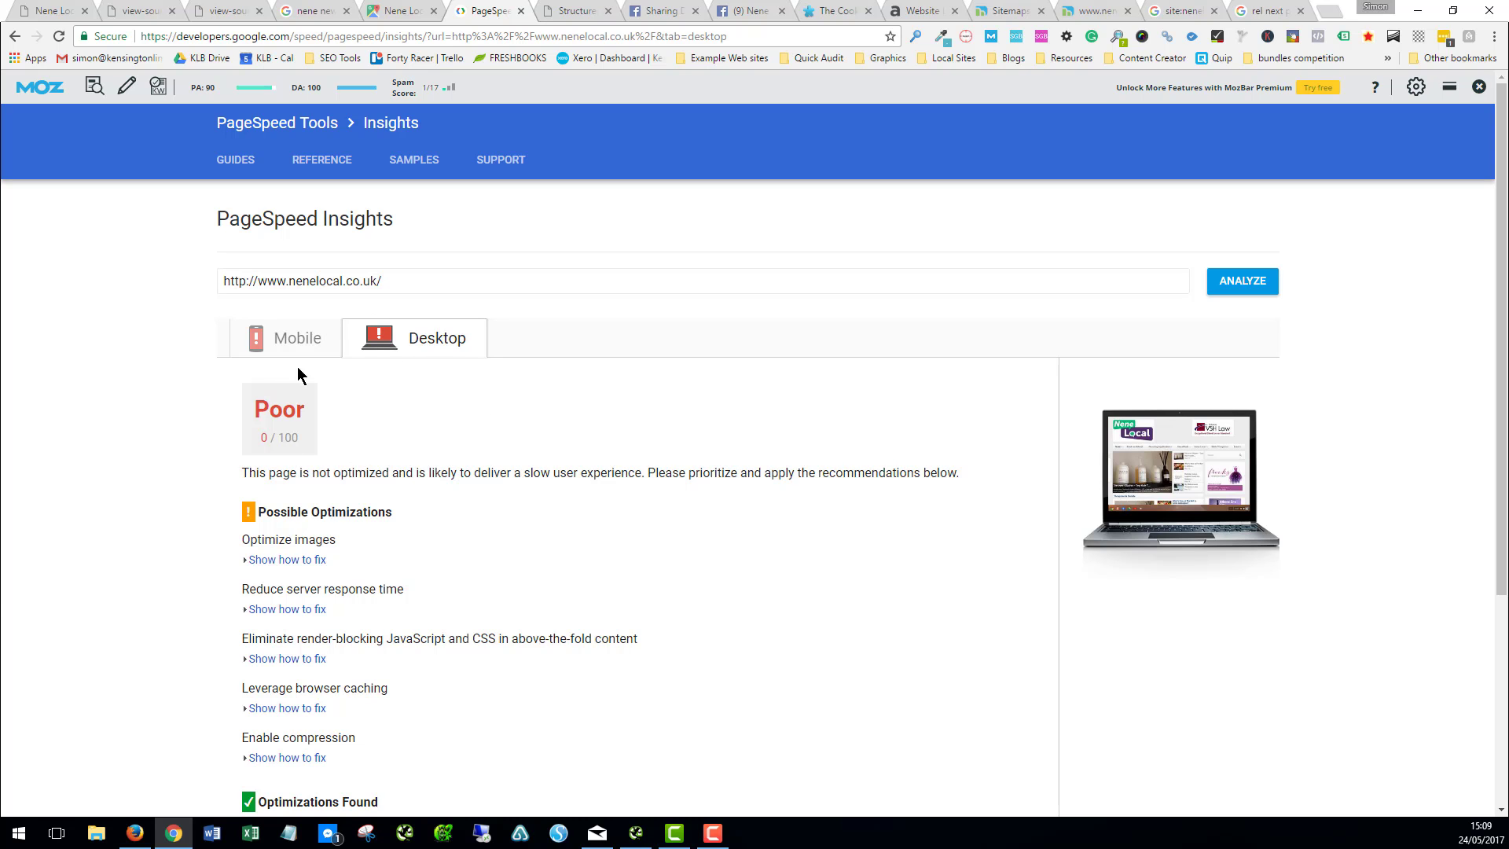
{"action": "left_click", "coordinate": [289, 339]}
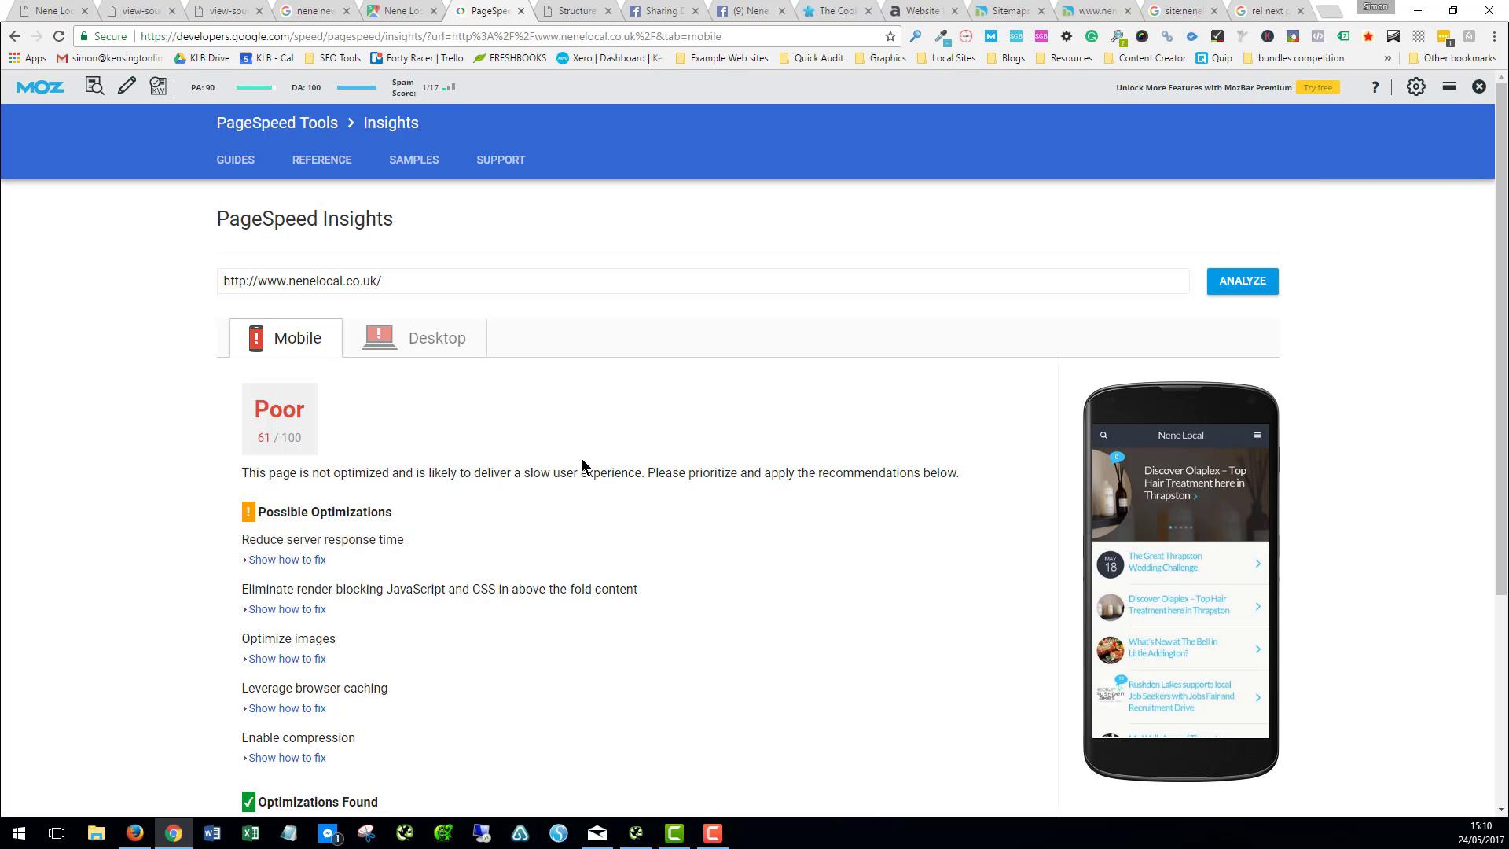
{"action": "scroll", "coordinate": [541, 511], "scroll_direction": "down", "scroll_amount": 2}
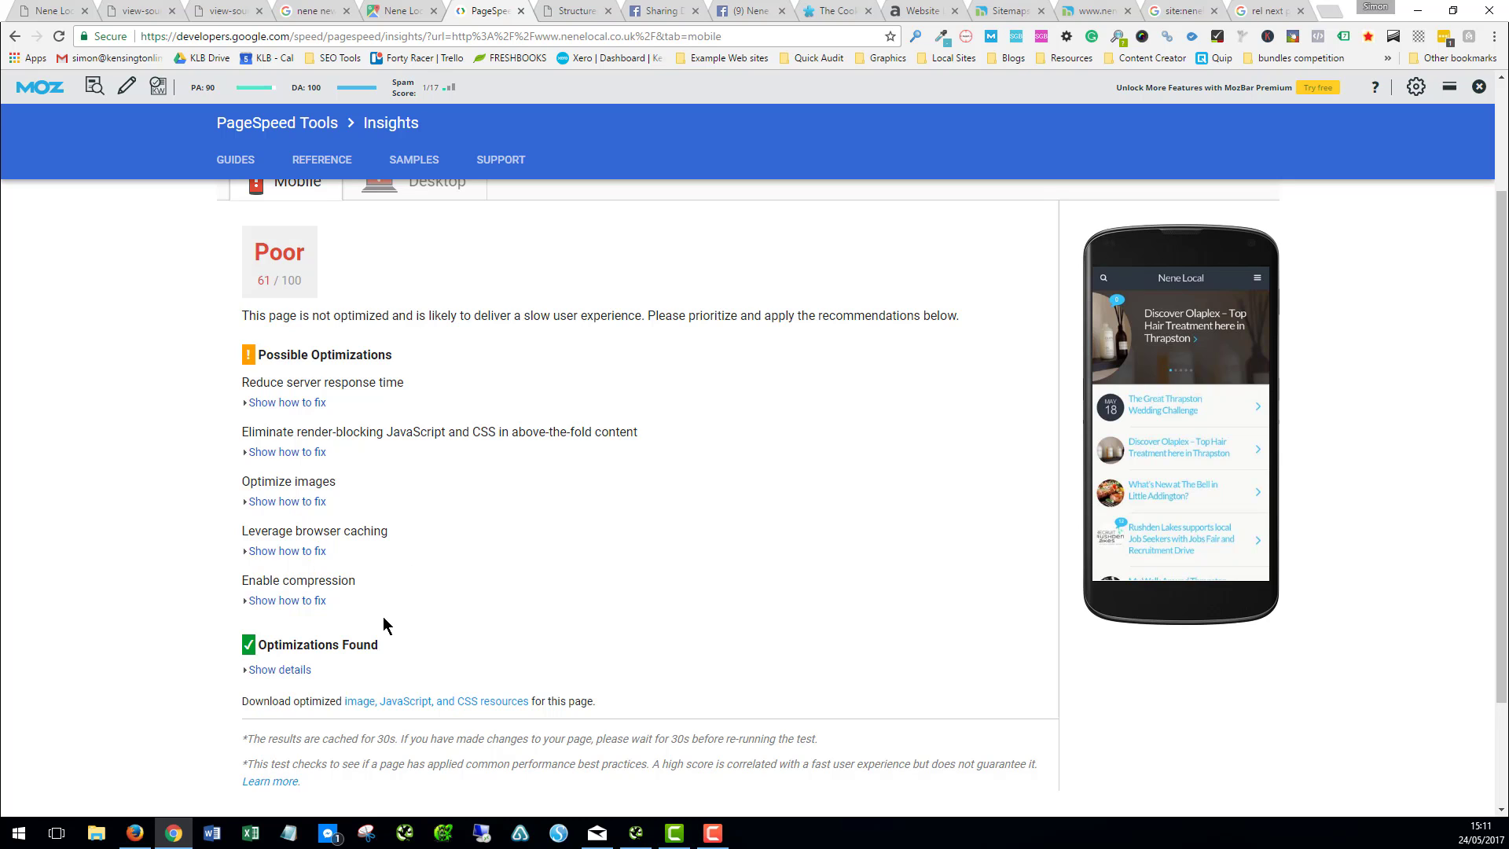
{"action": "scroll", "coordinate": [384, 623], "scroll_direction": "up", "scroll_amount": 1}
{"action": "scroll", "coordinate": [383, 624], "scroll_direction": "up", "scroll_amount": 2}
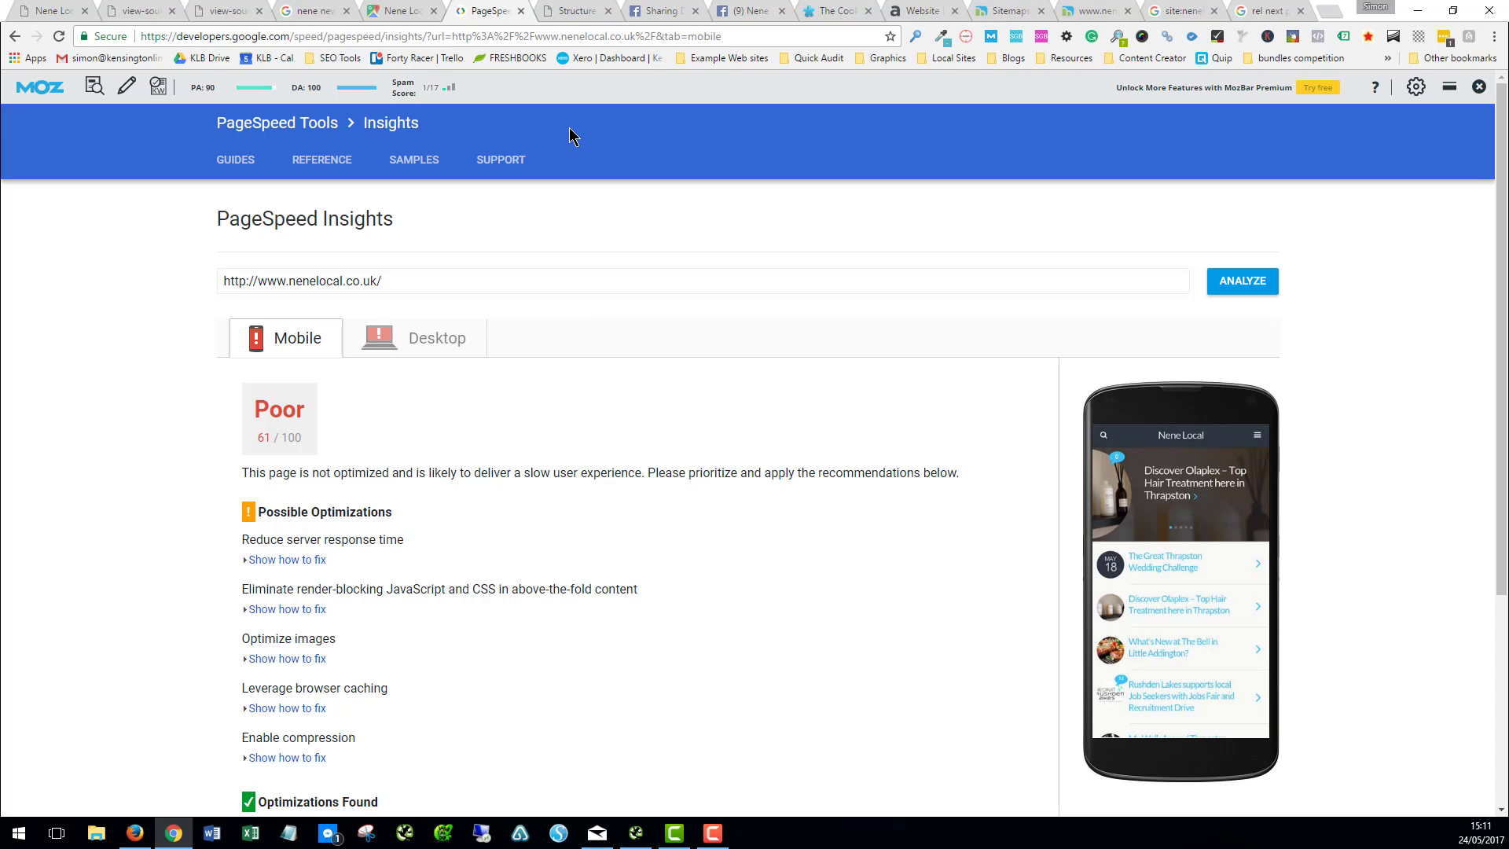
Step: Switch to Google's Structured Data Testing Tool for nenelocal.co.uk and inspect the detected WebSite item
{"action": "left_click", "coordinate": [576, 11]}
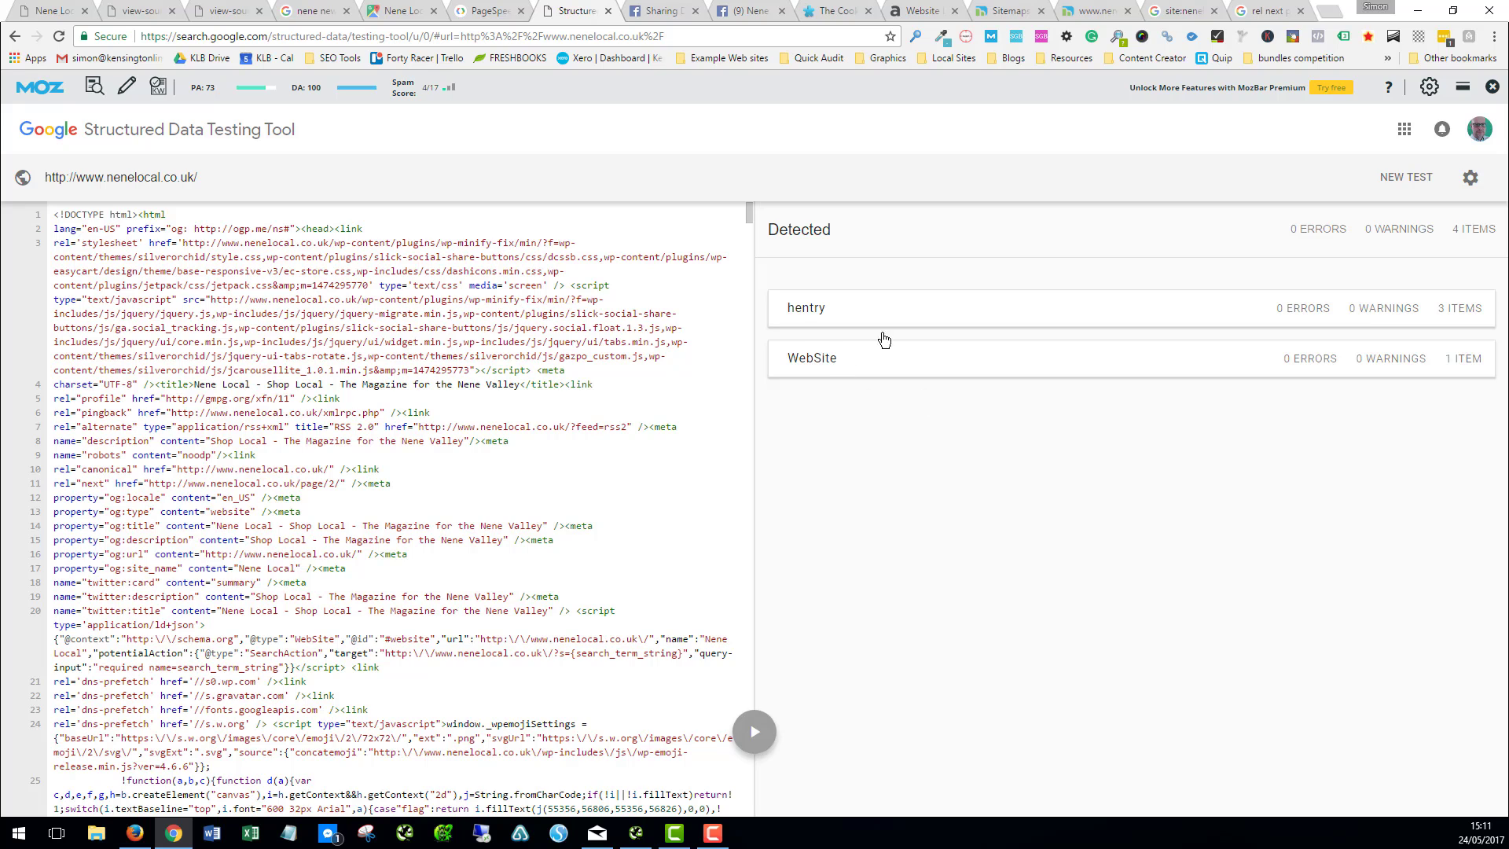
{"action": "left_click", "coordinate": [826, 361]}
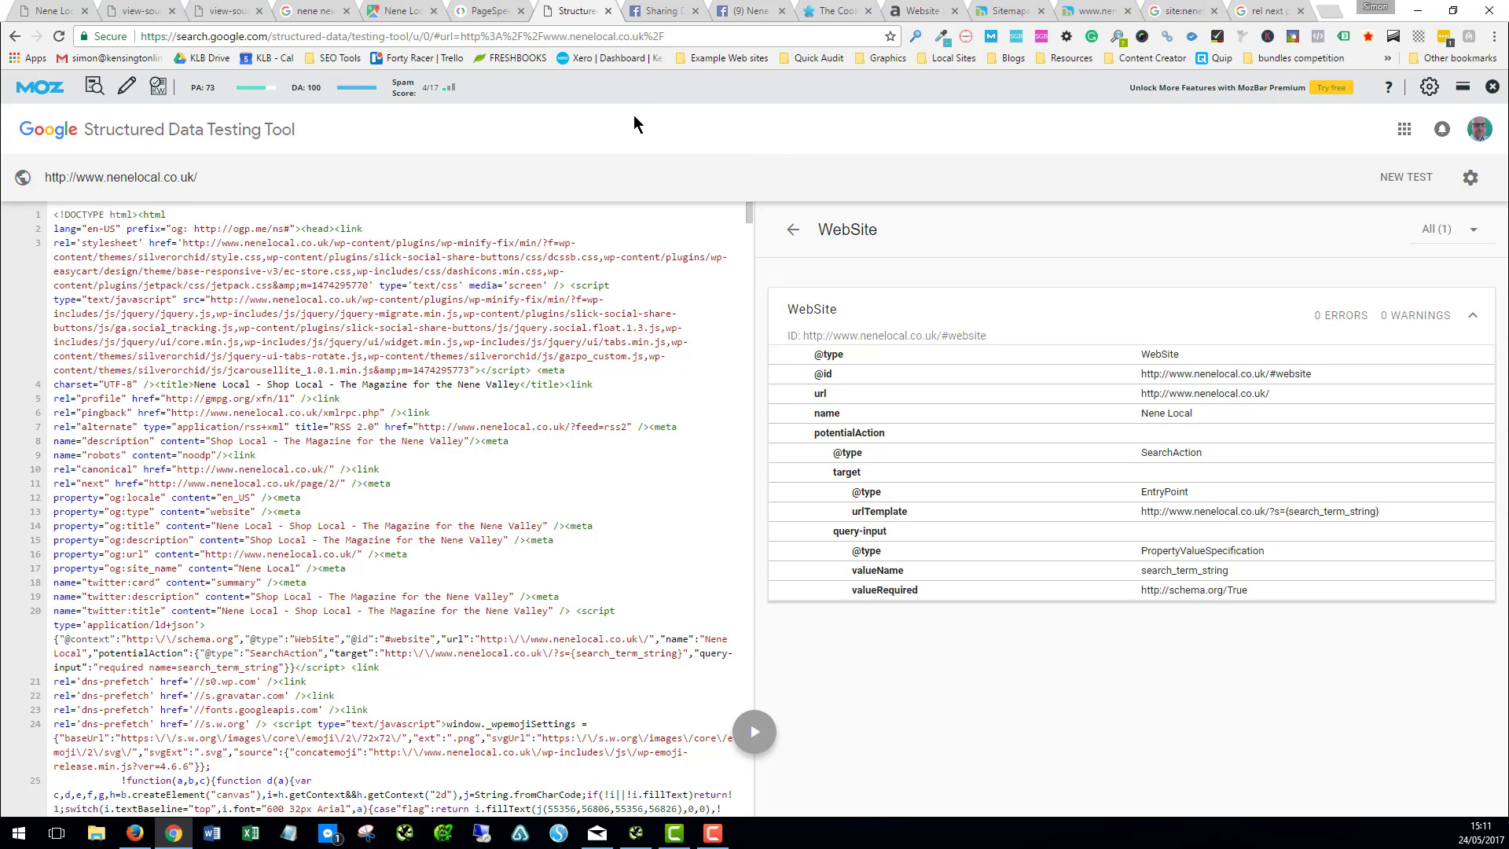
Step: Switch to Facebook's Sharing Debugger for nenelocal.co.uk and read its warnings, link preview and Open Graph properties
{"action": "left_click", "coordinate": [668, 11]}
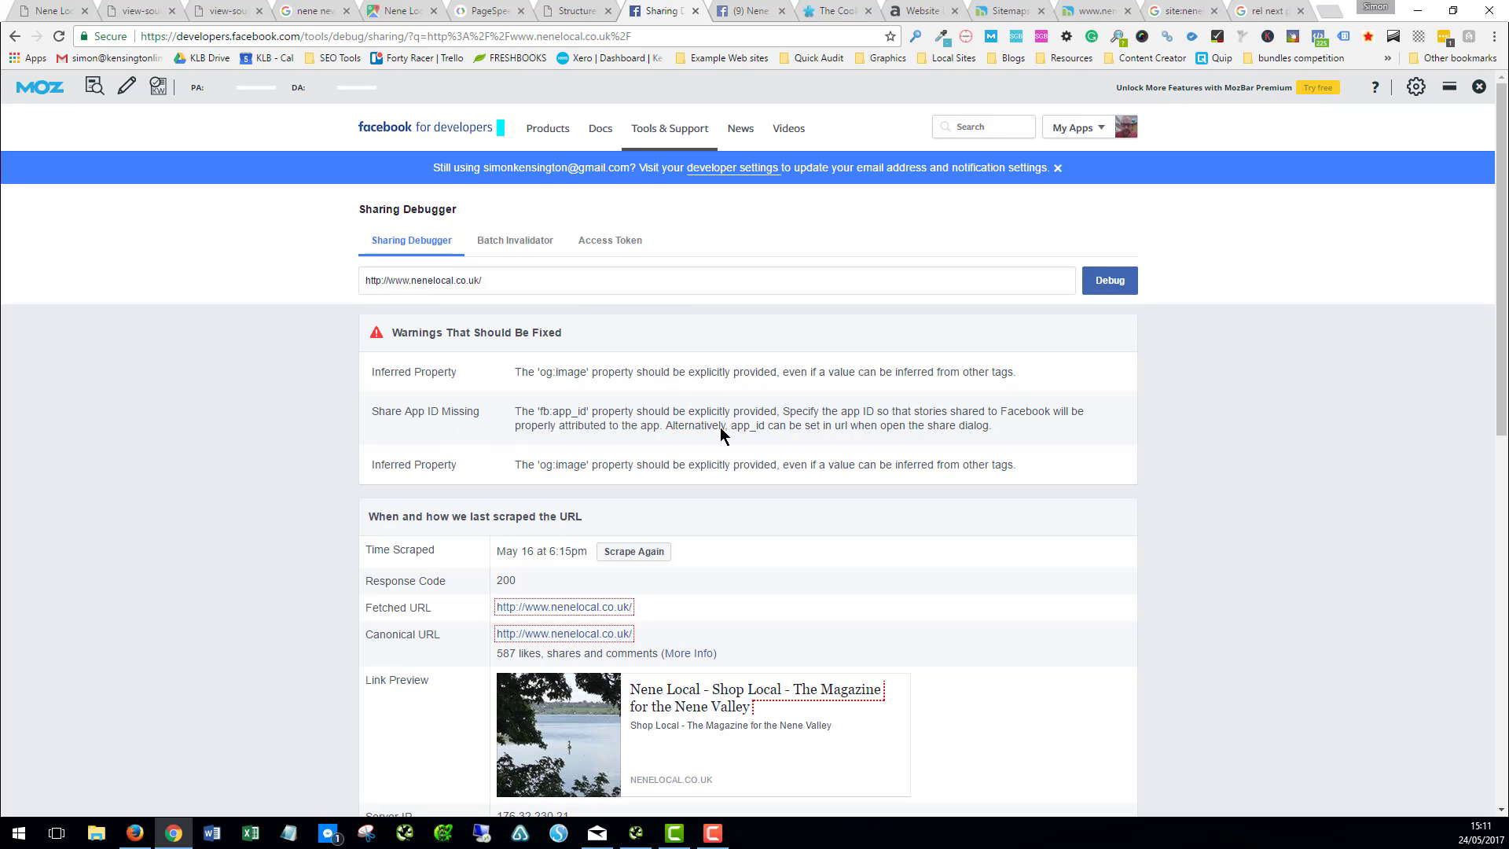
{"action": "scroll", "coordinate": [767, 519], "scroll_direction": "down", "scroll_amount": 1}
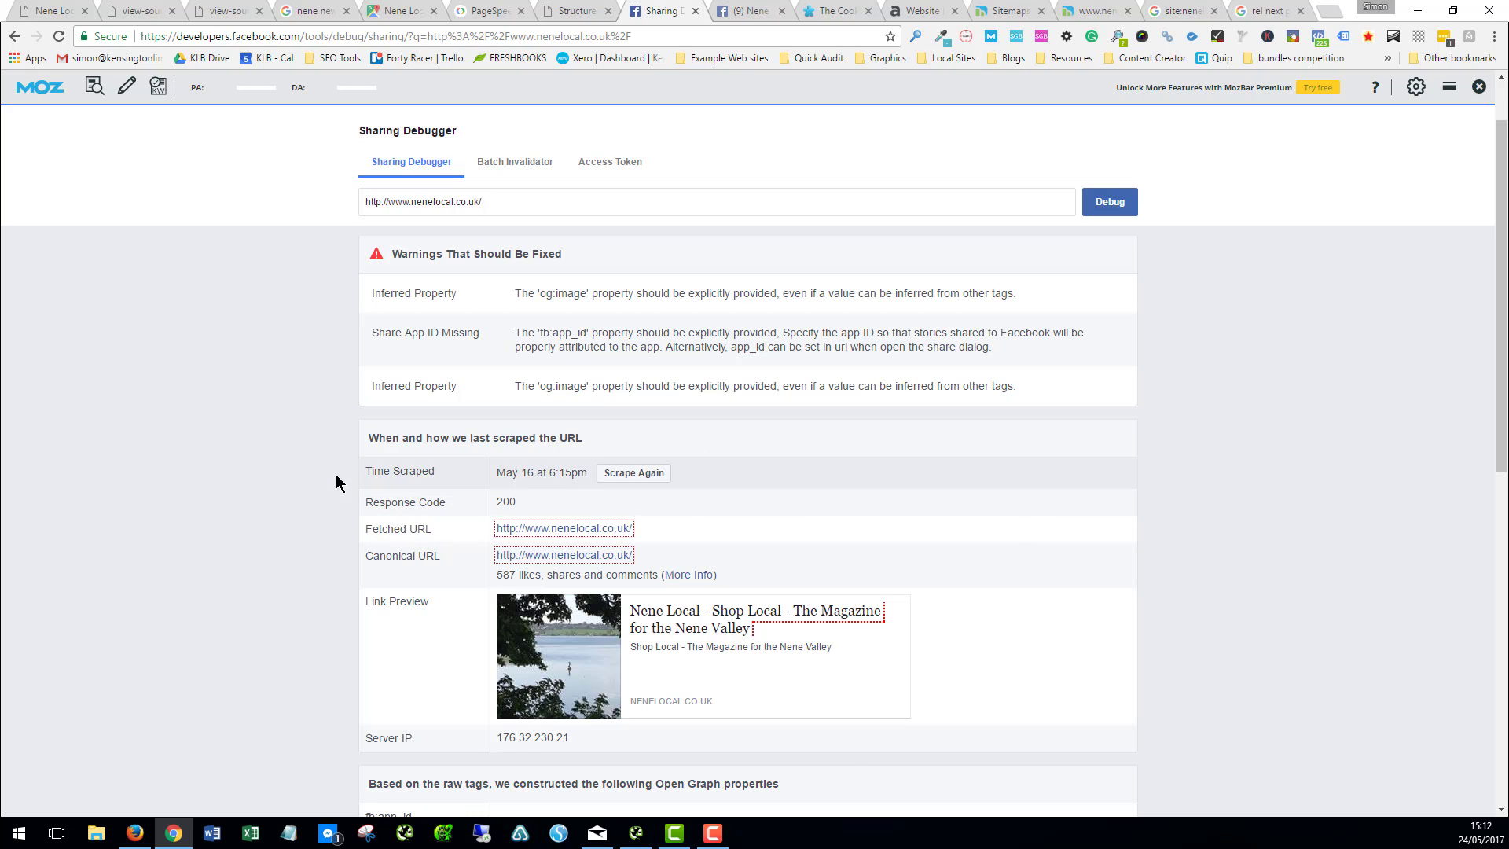
{"action": "scroll", "coordinate": [969, 630], "scroll_direction": "down", "scroll_amount": 1}
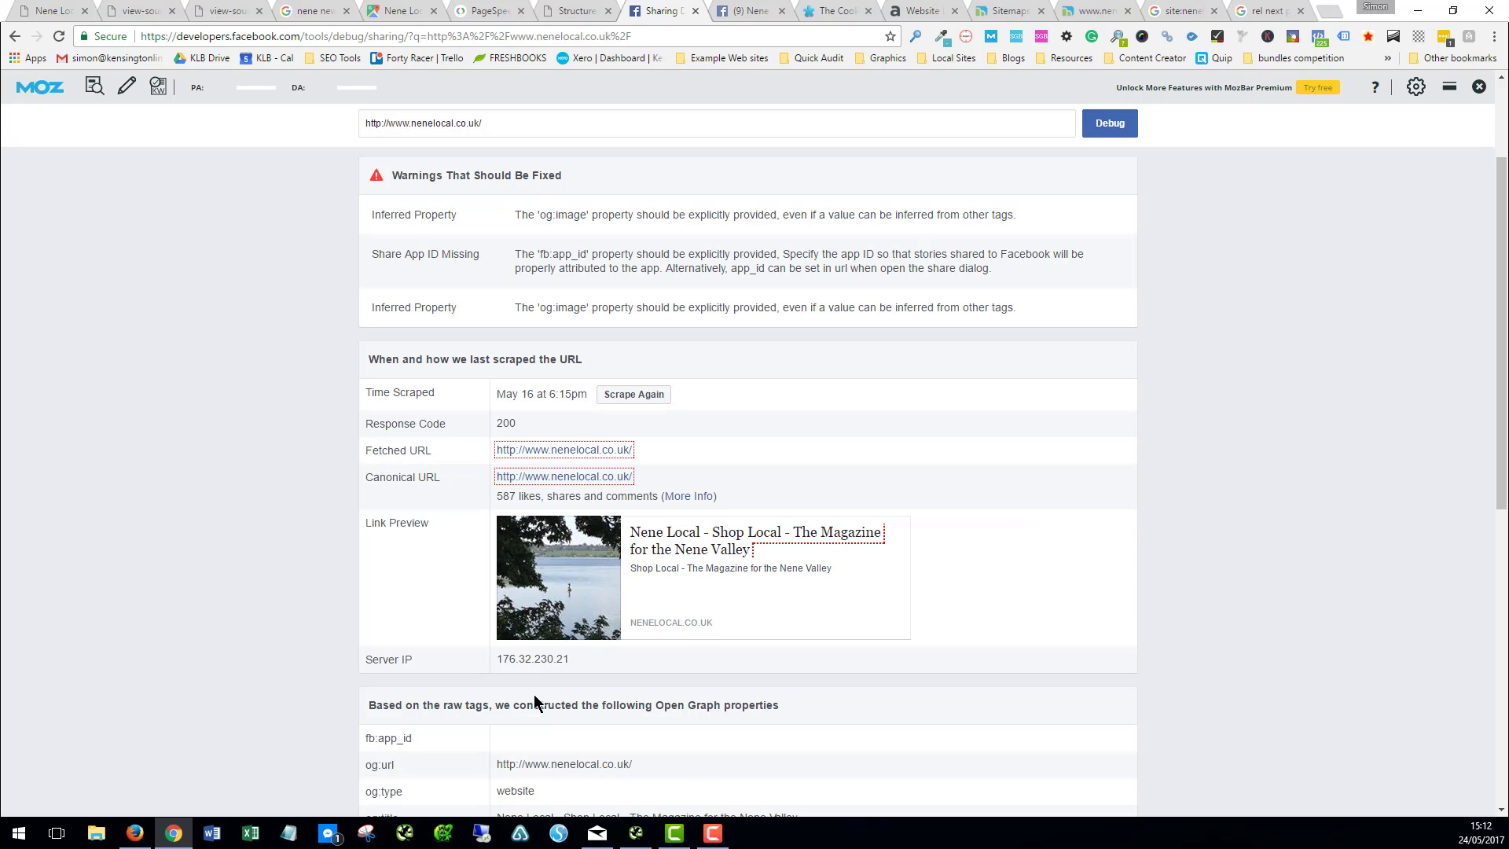
Step: Review the scrape details, link preview and Open Graph properties reported for nenelocal.co.uk, returning to the warnings
{"action": "scroll", "coordinate": [724, 581], "scroll_direction": "down", "scroll_amount": 2}
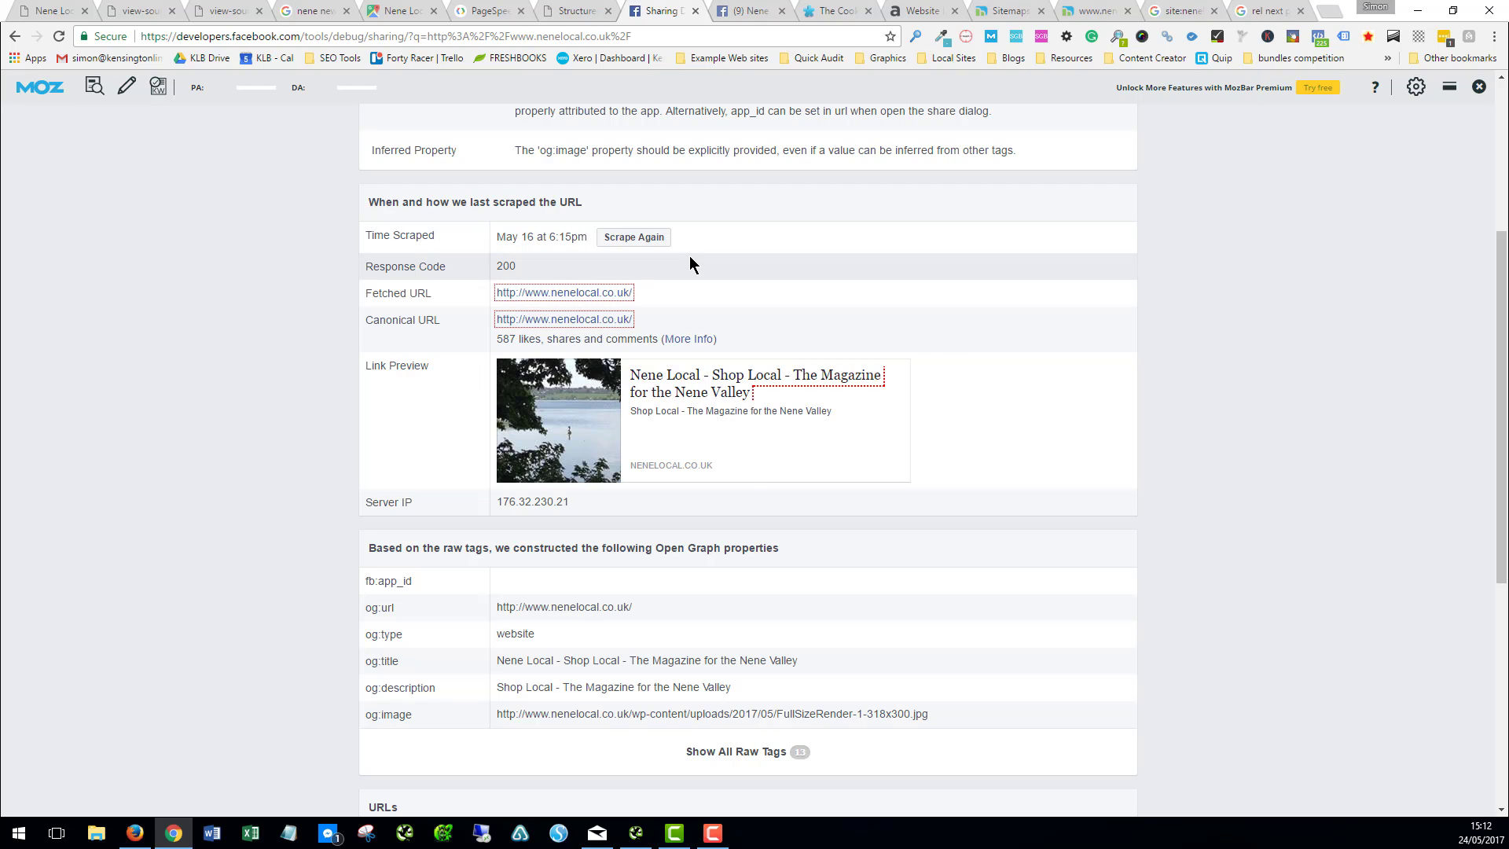
{"action": "scroll", "coordinate": [690, 516], "scroll_direction": "up", "scroll_amount": 3}
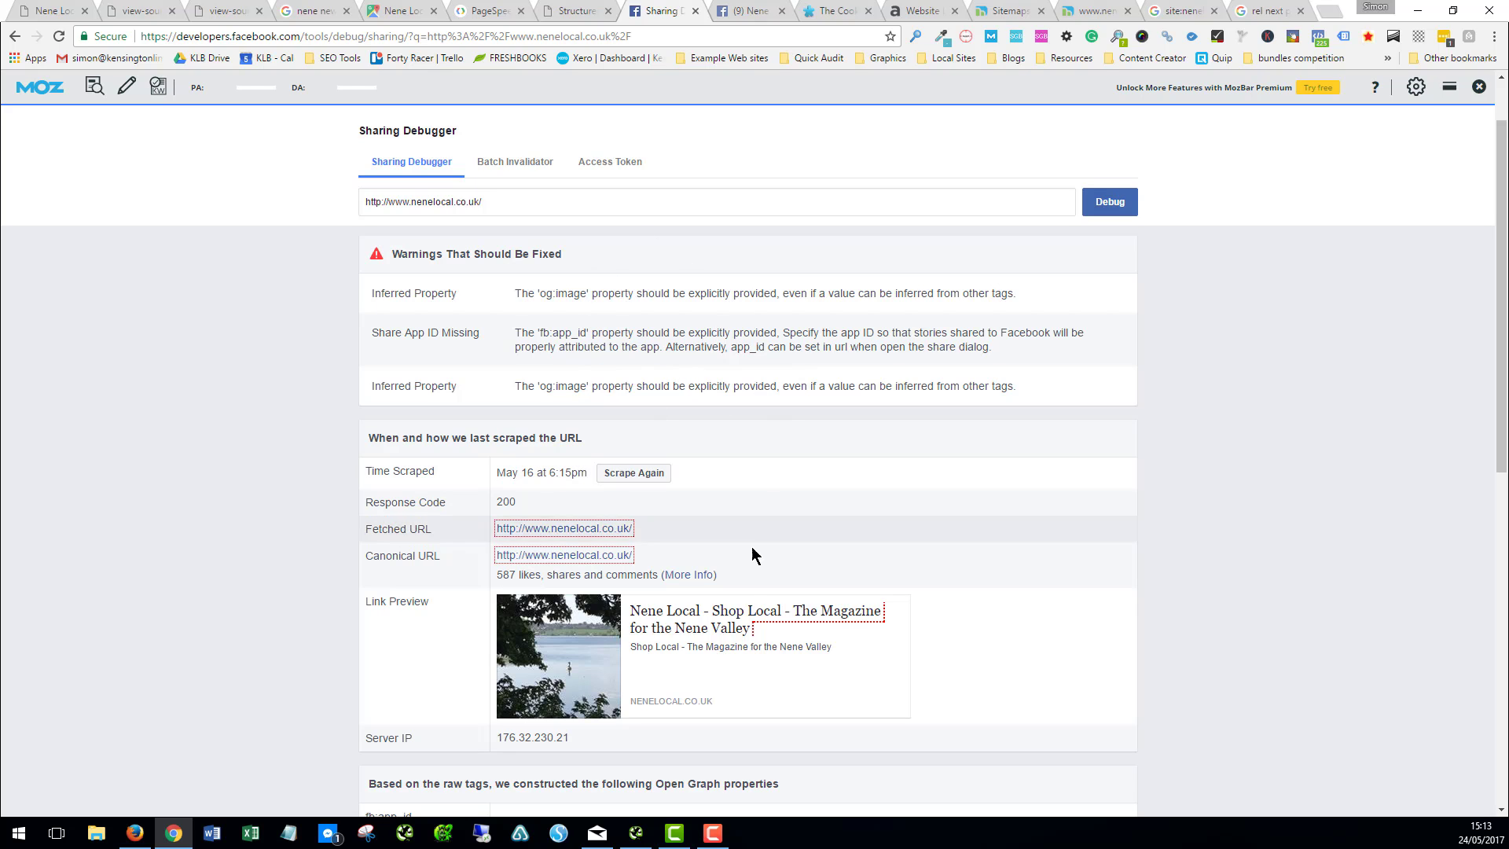
{"action": "scroll", "coordinate": [816, 431], "scroll_direction": "up", "scroll_amount": 1}
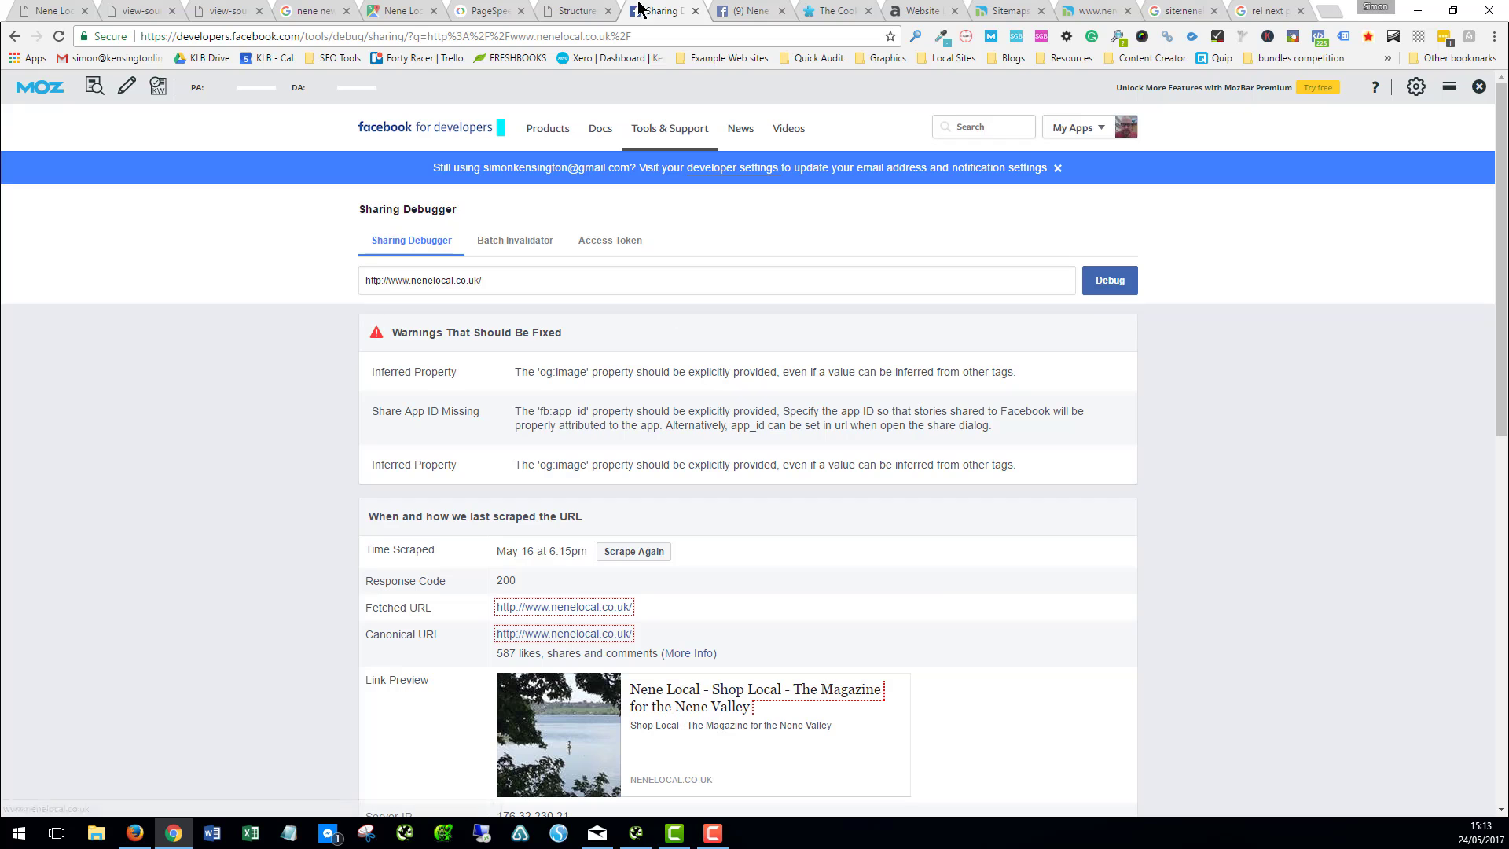
Step: Look at the Nene Local Magazine Facebook page and its Google Maps business listing
{"action": "left_click", "coordinate": [757, 14]}
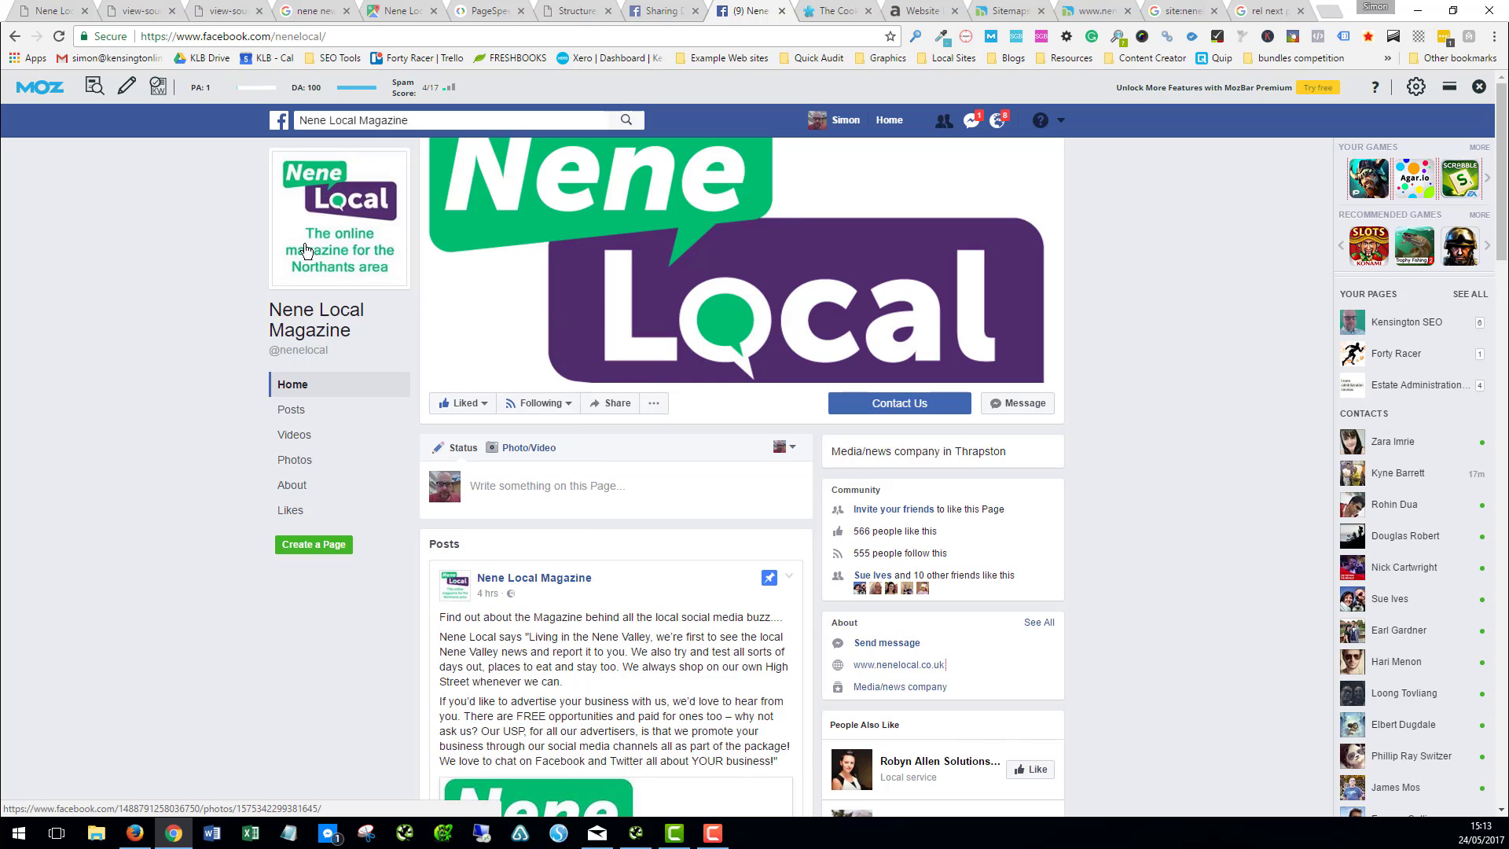
{"action": "left_click", "coordinate": [309, 13]}
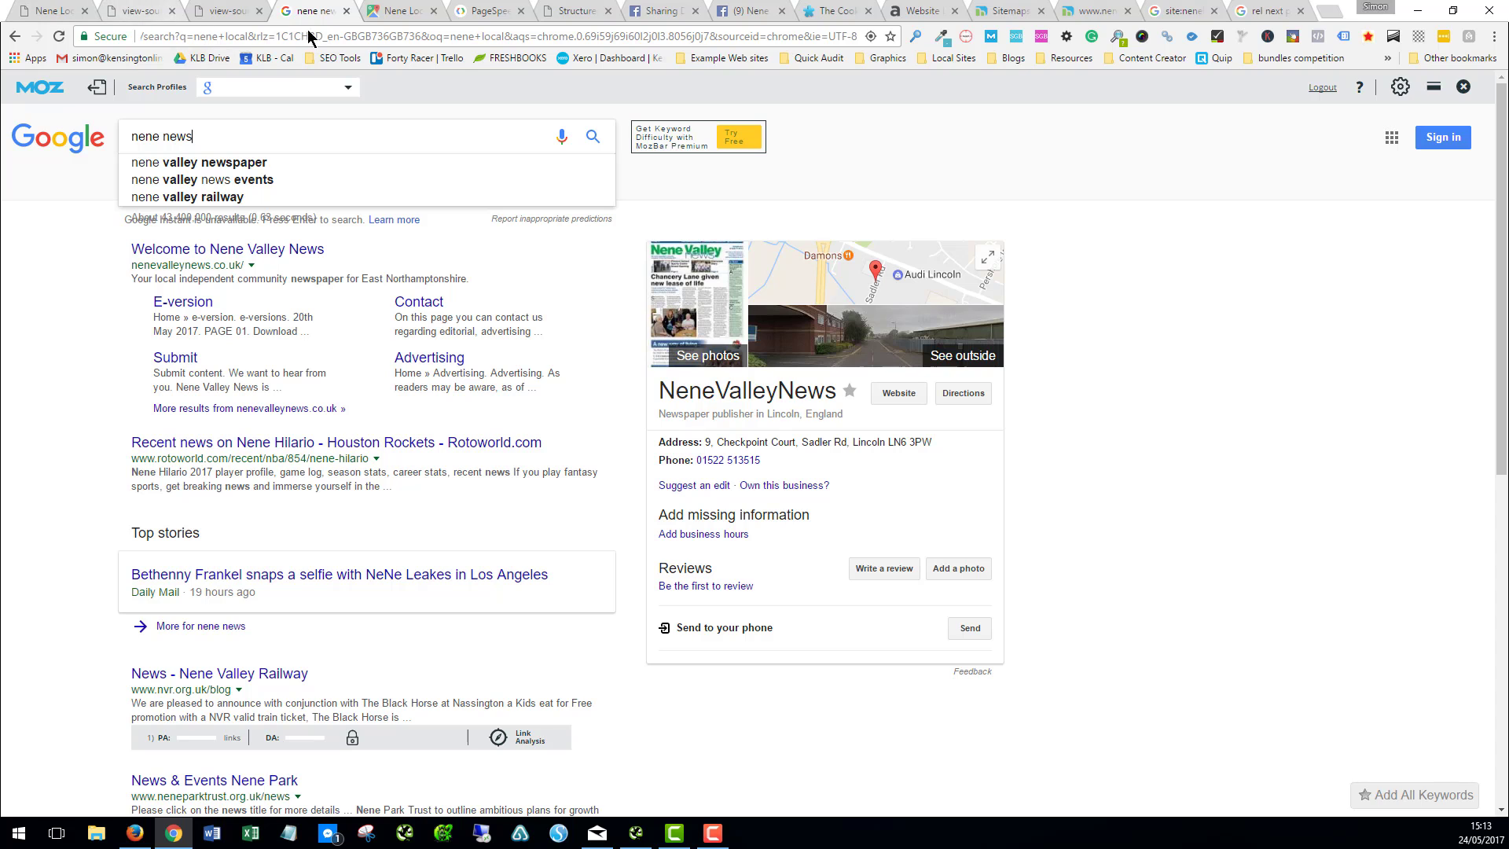
{"action": "left_click", "coordinate": [395, 13]}
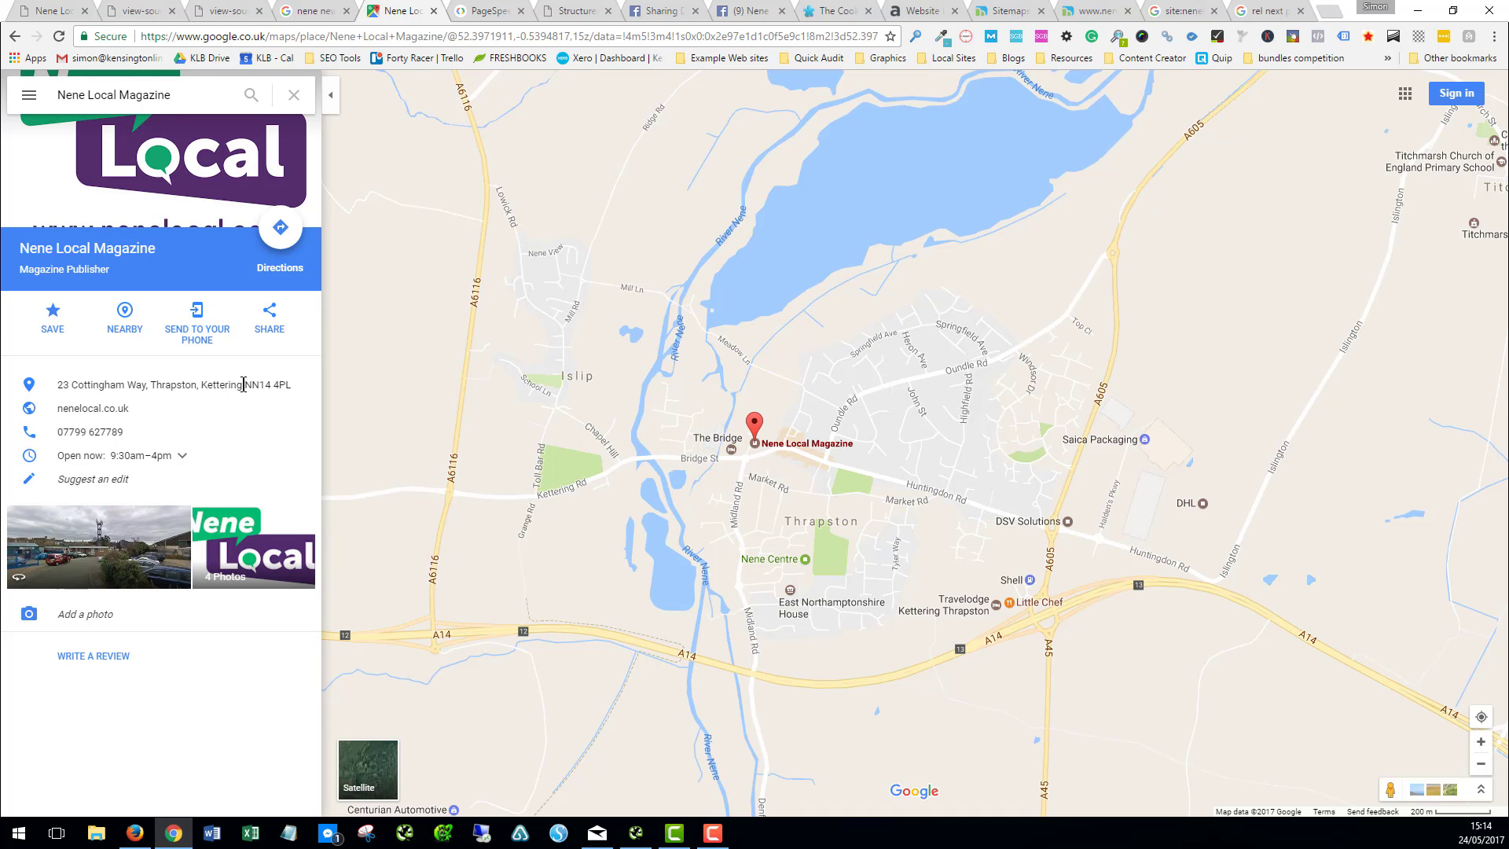
Step: Check the Nene Local homepage footer for business details against the Google Maps listing and Facebook page
{"action": "left_click", "coordinate": [53, 10]}
{"action": "scroll", "coordinate": [566, 529], "scroll_direction": "down", "scroll_amount": 20}
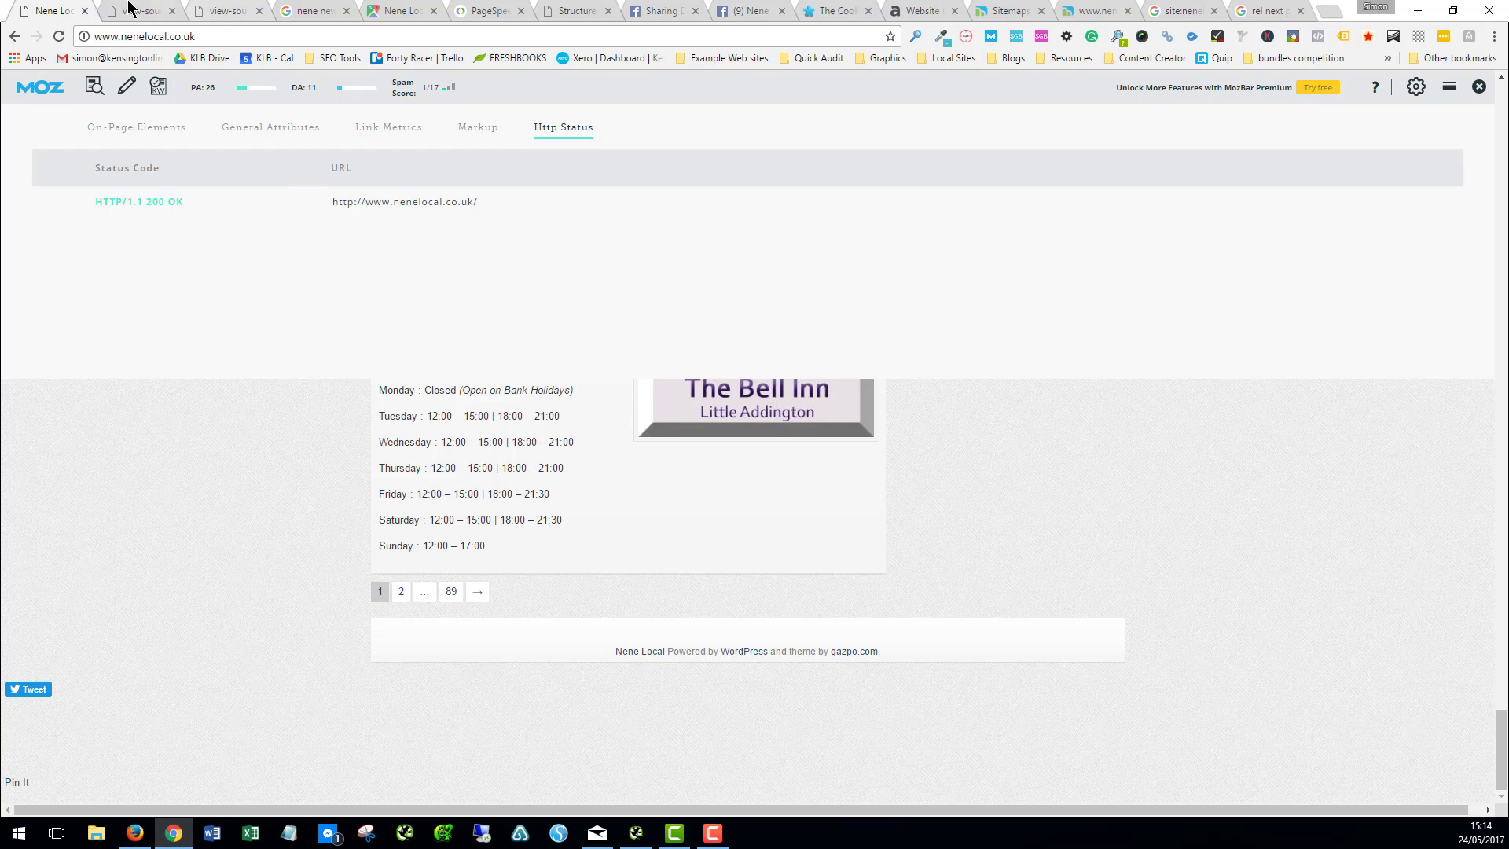
{"action": "left_click", "coordinate": [403, 11]}
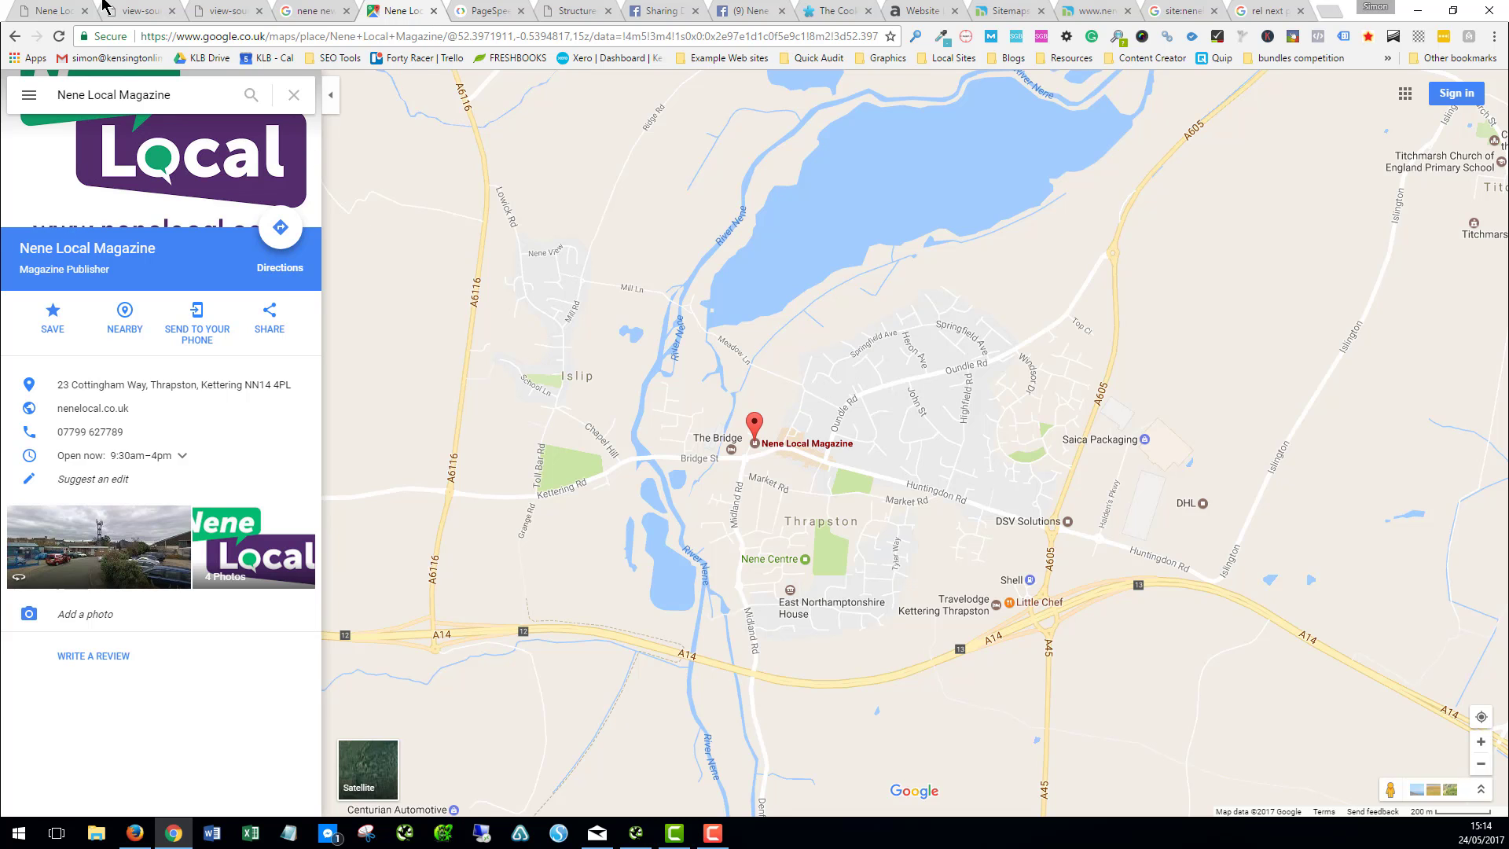
{"action": "left_click", "coordinate": [747, 11]}
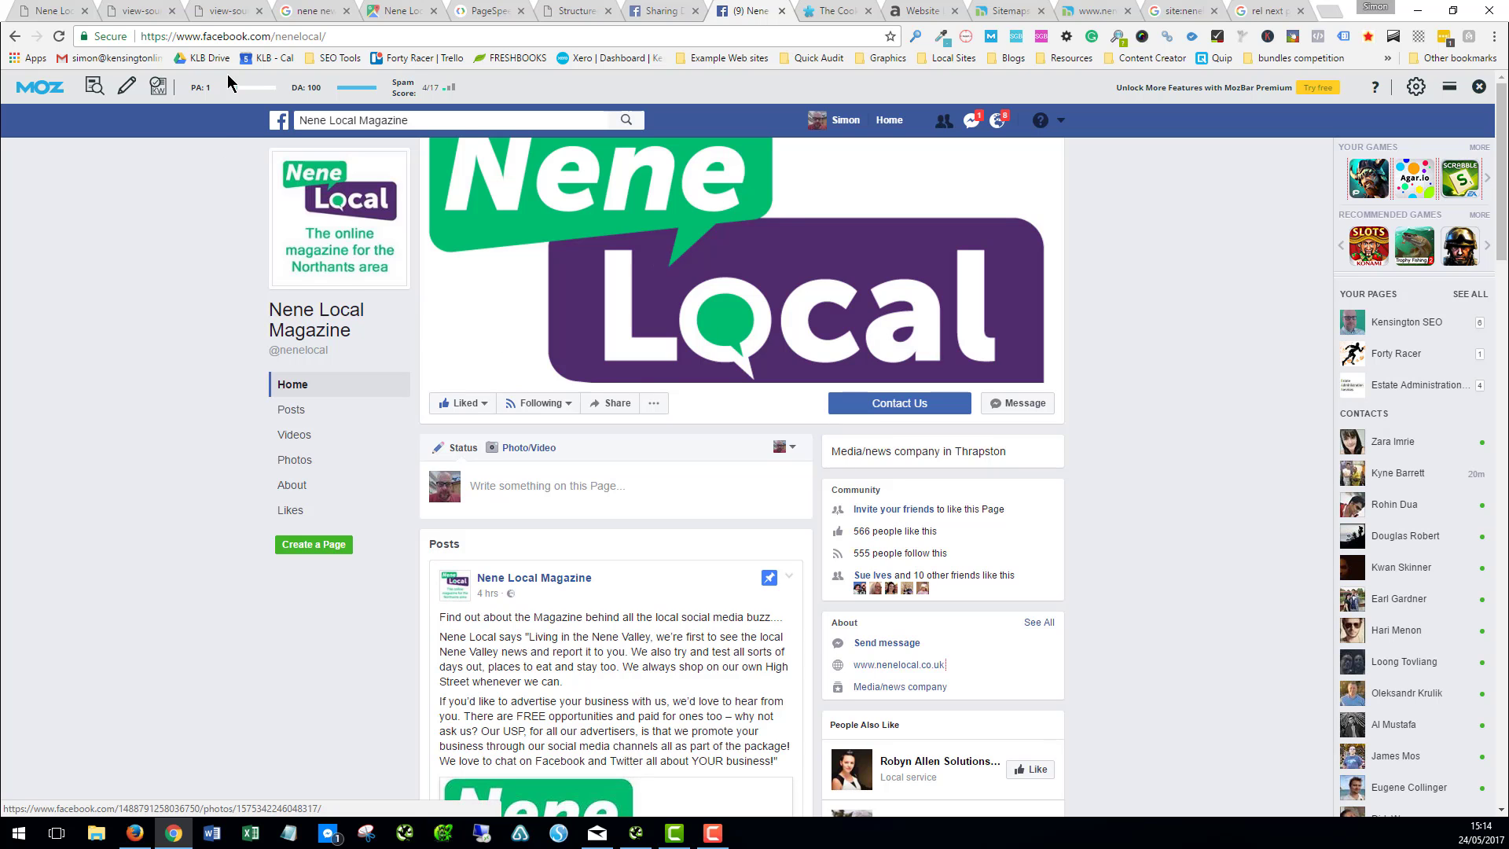
{"action": "left_click", "coordinate": [336, 11]}
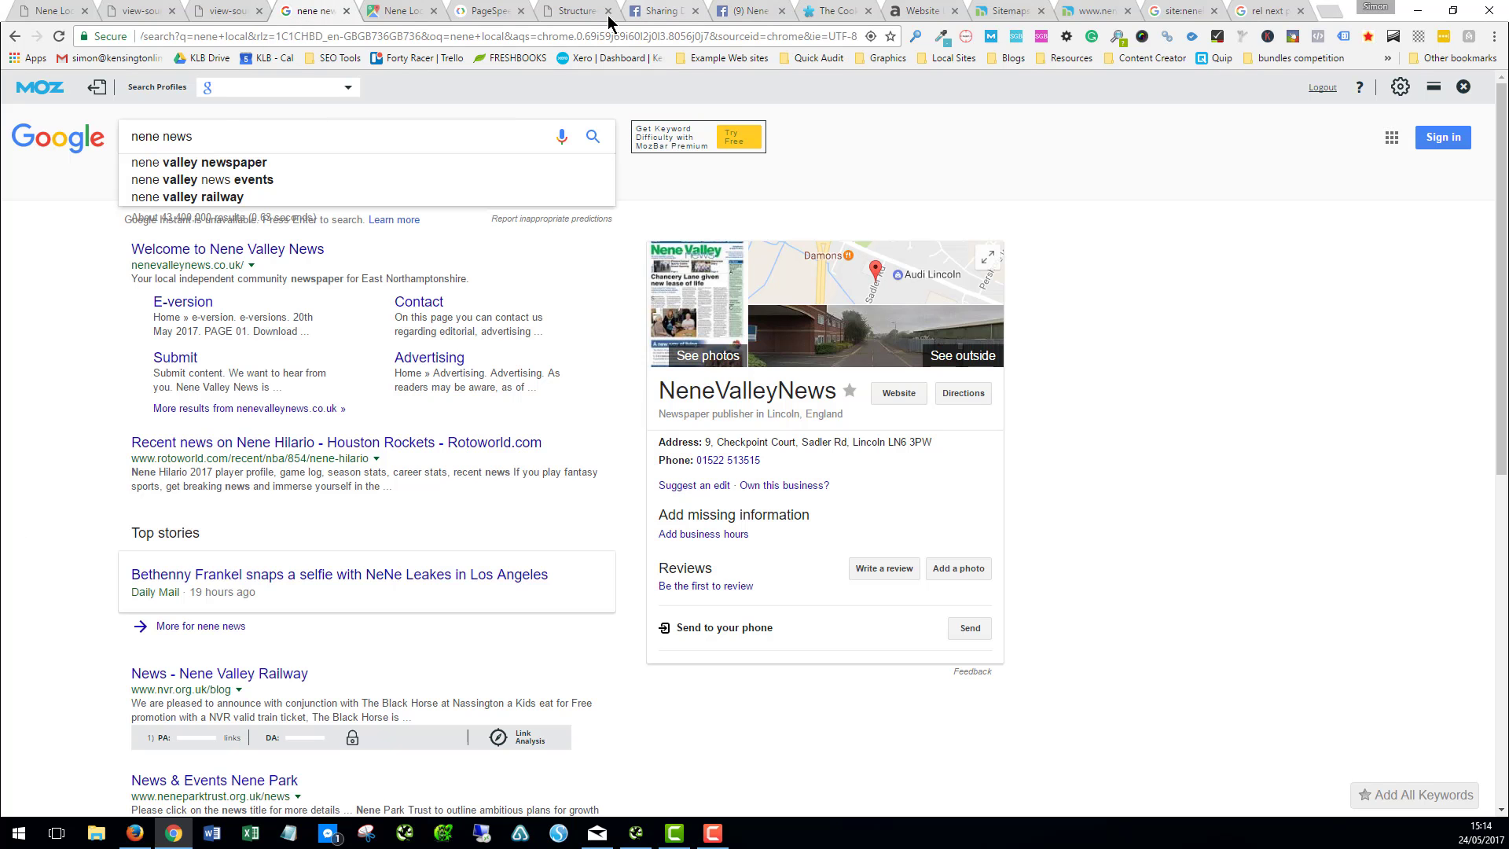
{"action": "left_click", "coordinate": [409, 10]}
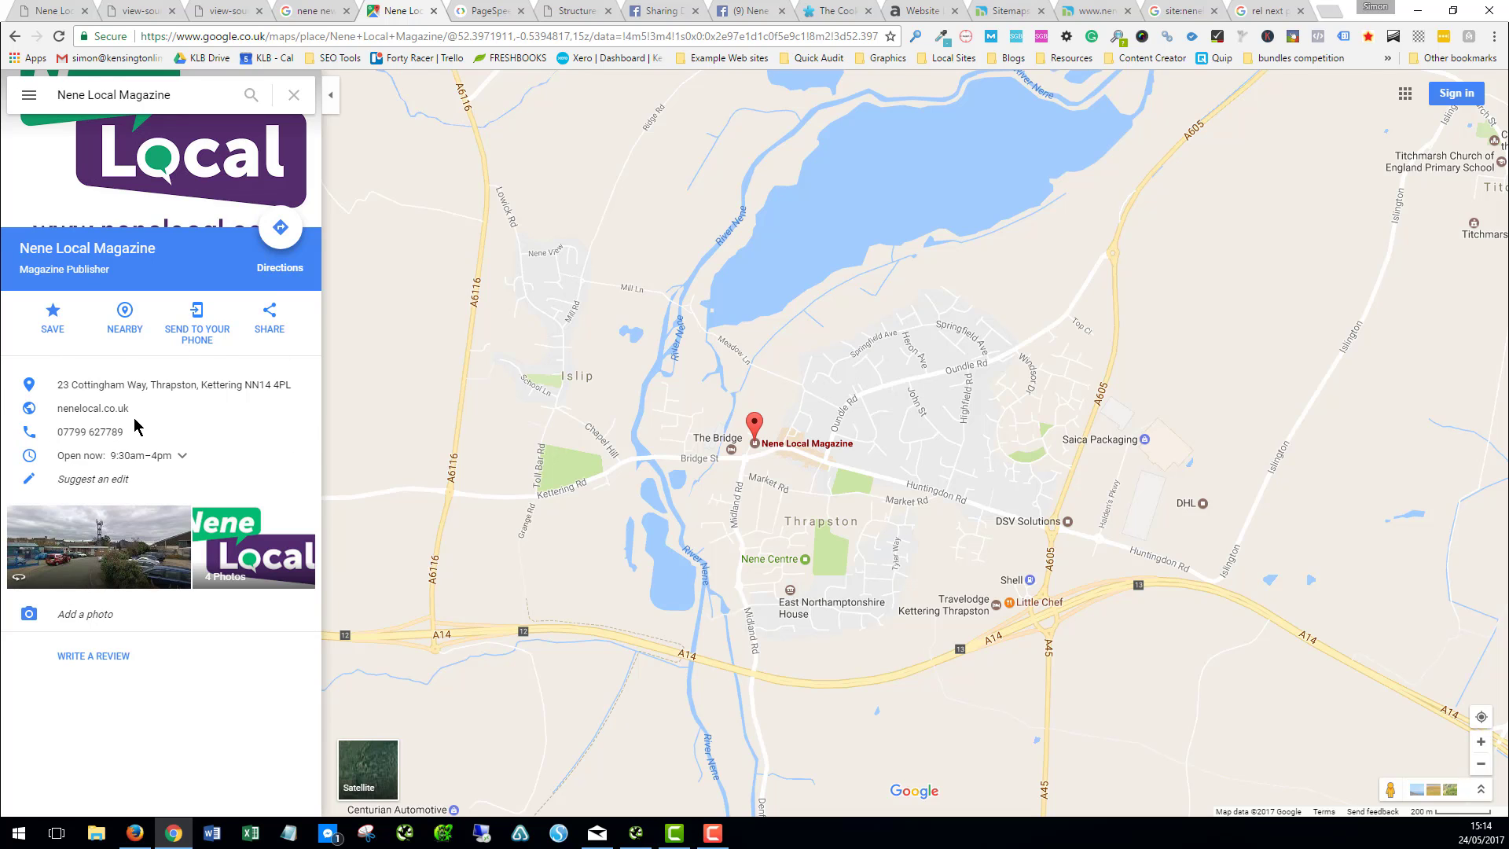
{"action": "left_click", "coordinate": [834, 13]}
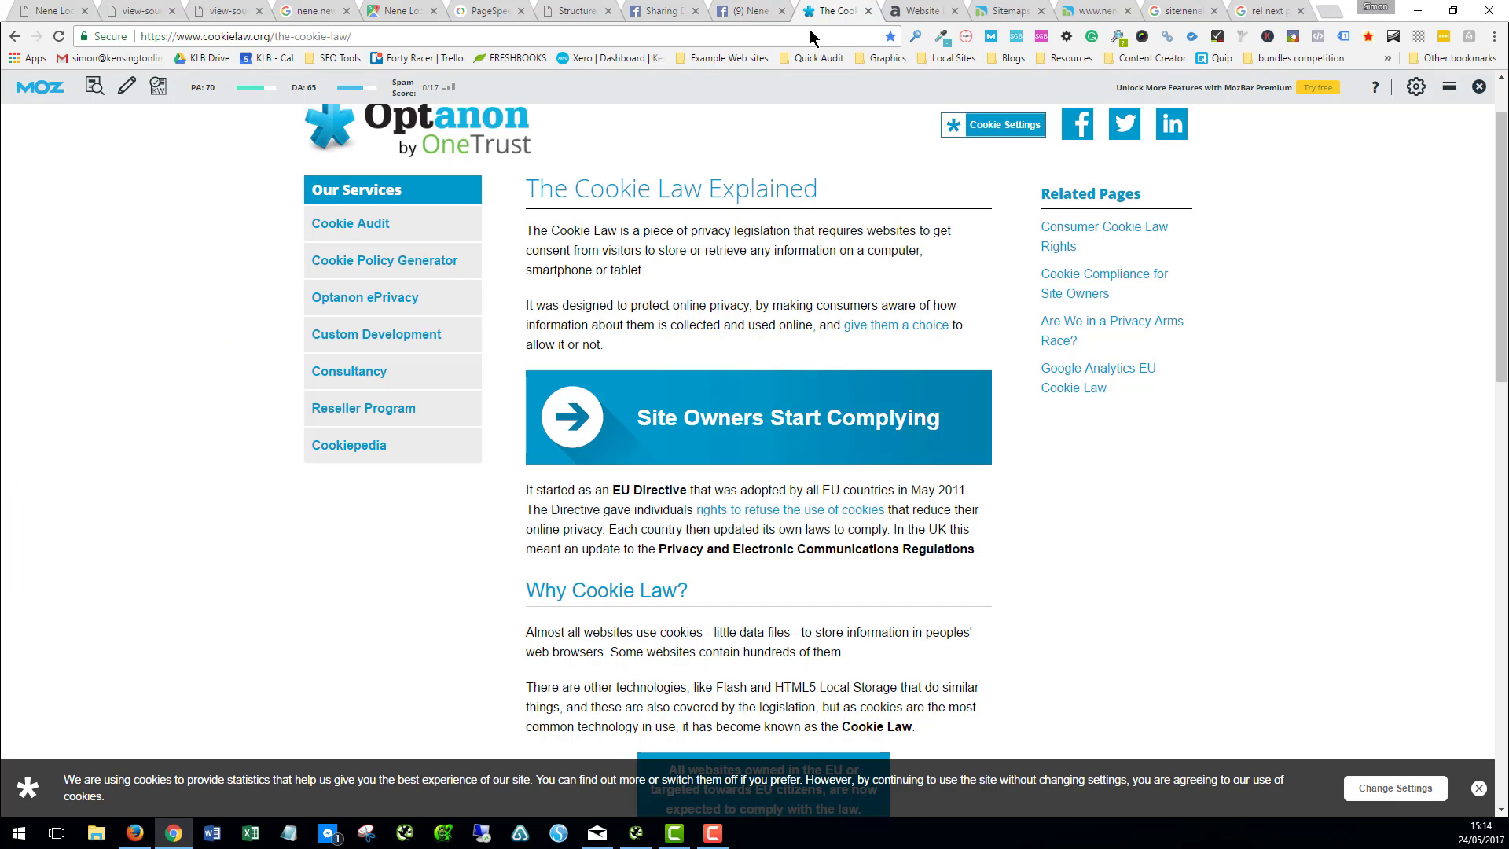
{"action": "left_click", "coordinate": [992, 14]}
{"action": "left_click", "coordinate": [1085, 12]}
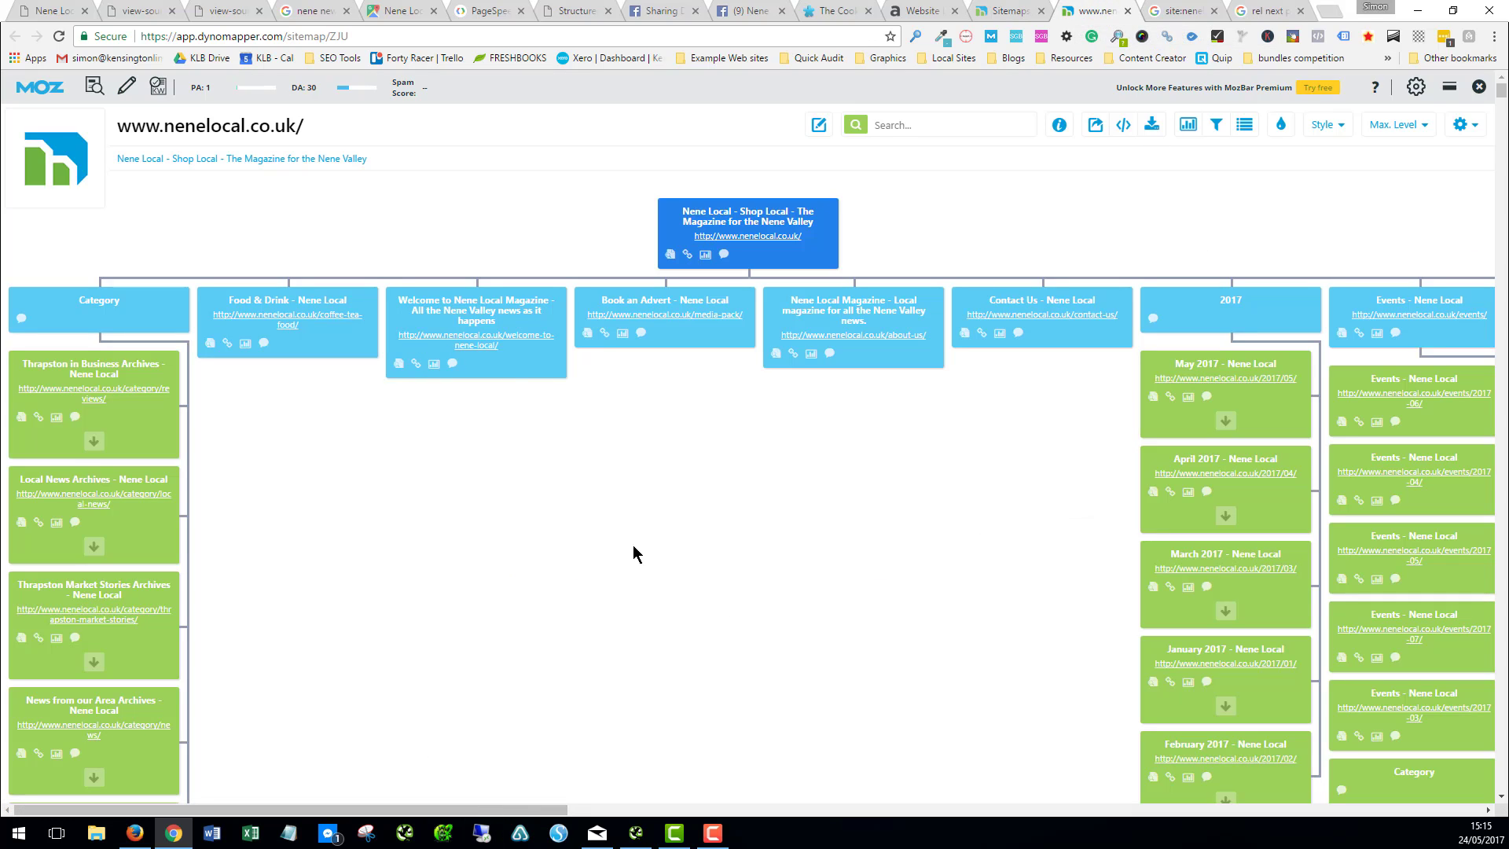
{"action": "scroll", "coordinate": [210, 559], "scroll_direction": "down", "scroll_amount": 1}
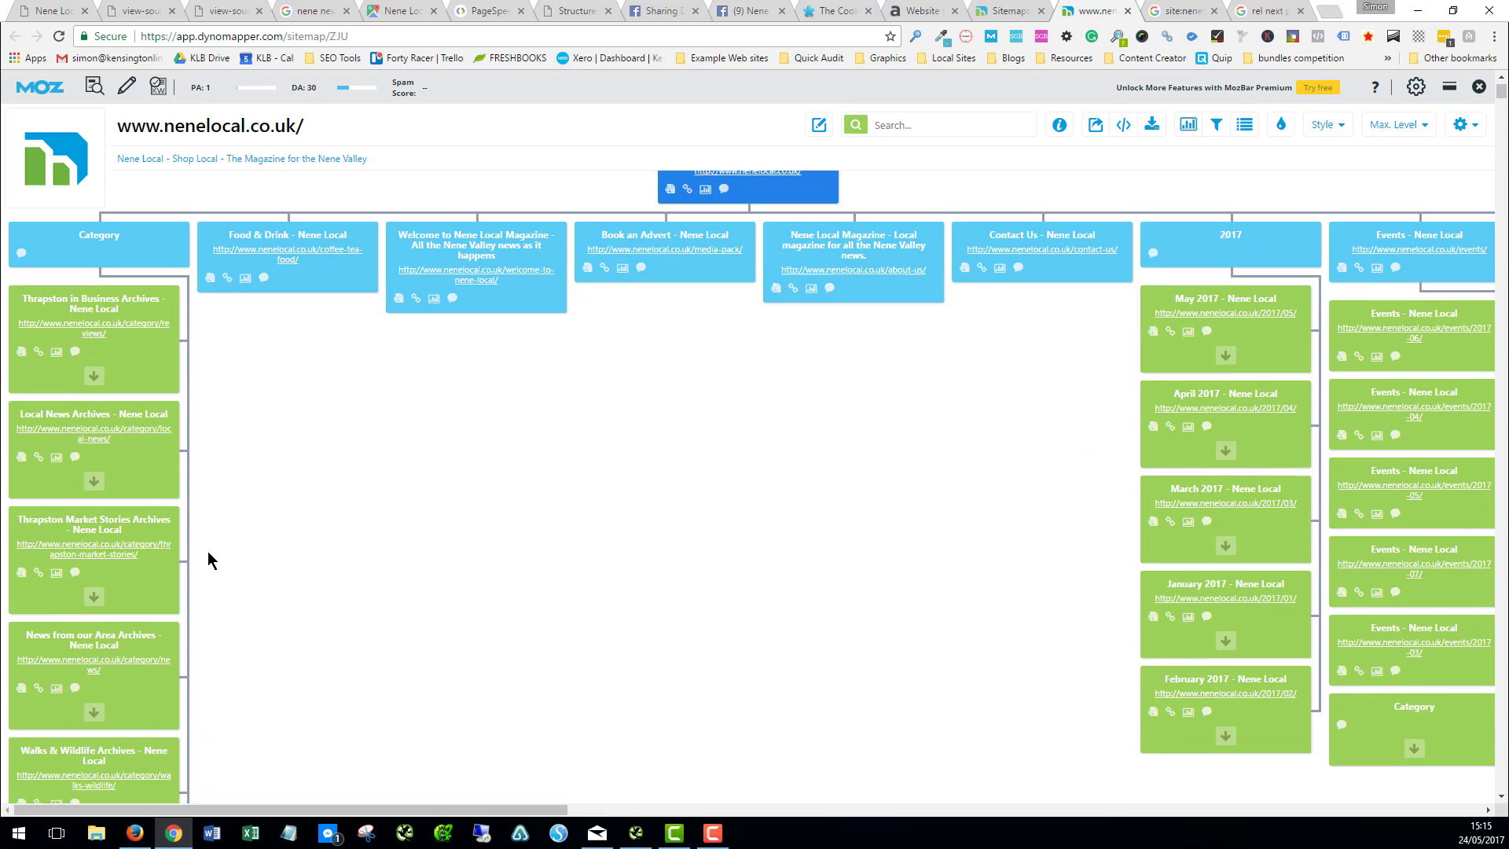
{"action": "scroll", "coordinate": [110, 314], "scroll_direction": "down", "scroll_amount": 1}
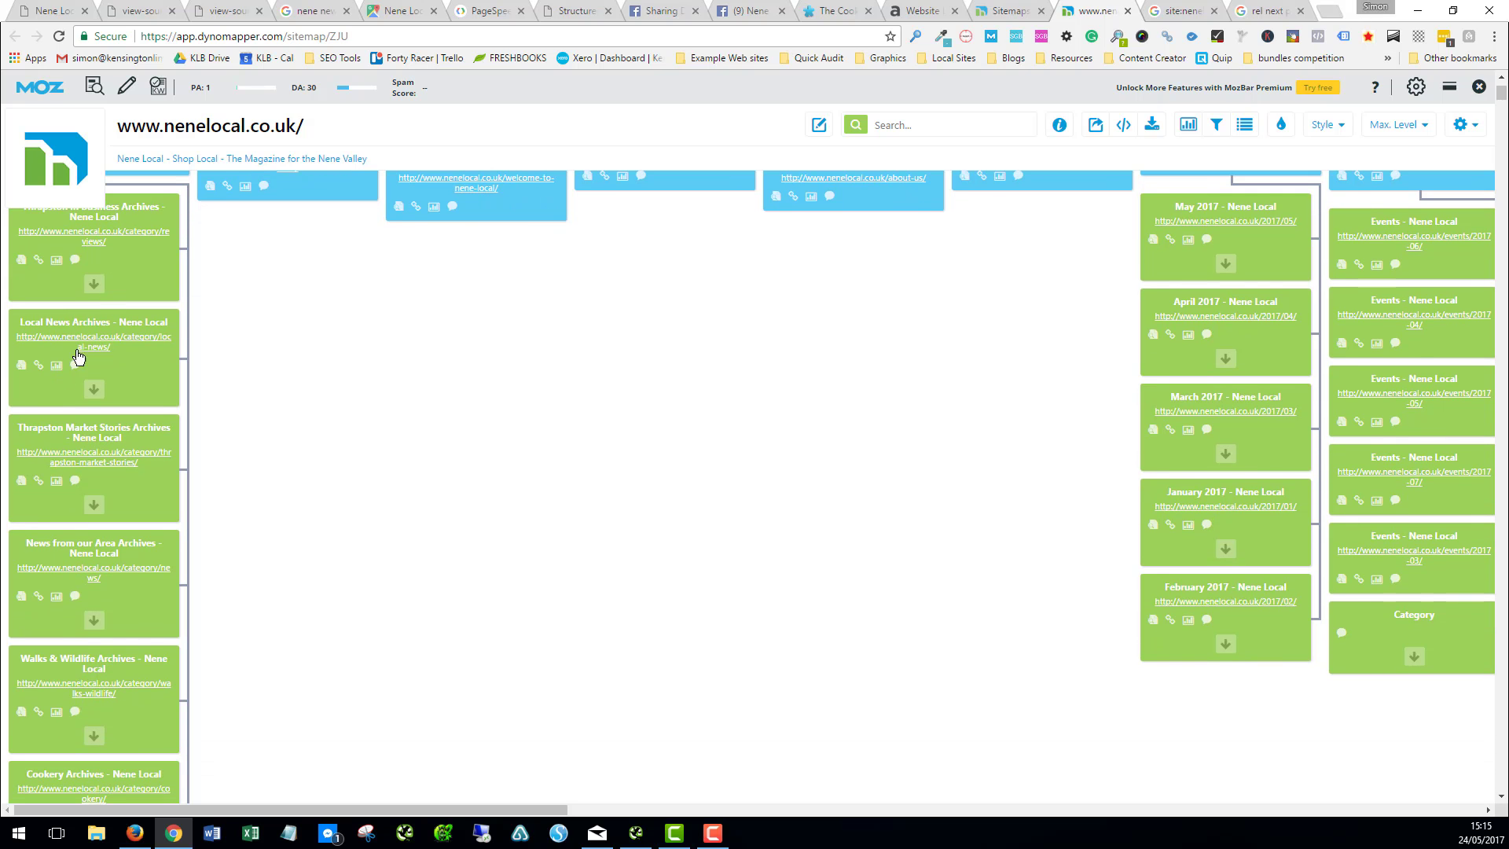
{"action": "scroll", "coordinate": [47, 535], "scroll_direction": "down", "scroll_amount": 1}
{"action": "scroll", "coordinate": [157, 385], "scroll_direction": "down", "scroll_amount": 8}
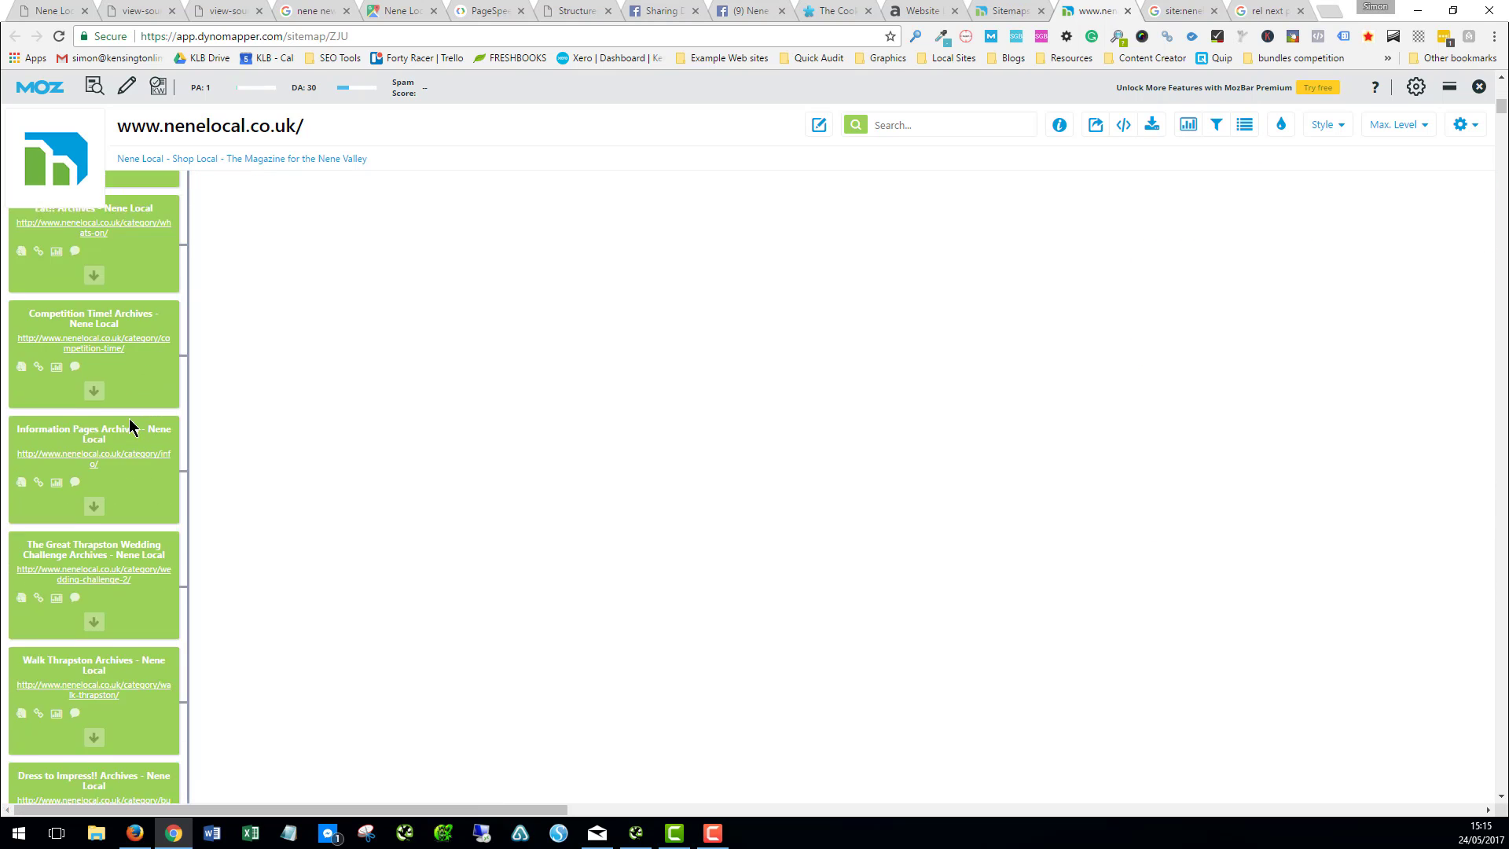
{"action": "scroll", "coordinate": [102, 576], "scroll_direction": "down", "scroll_amount": 10}
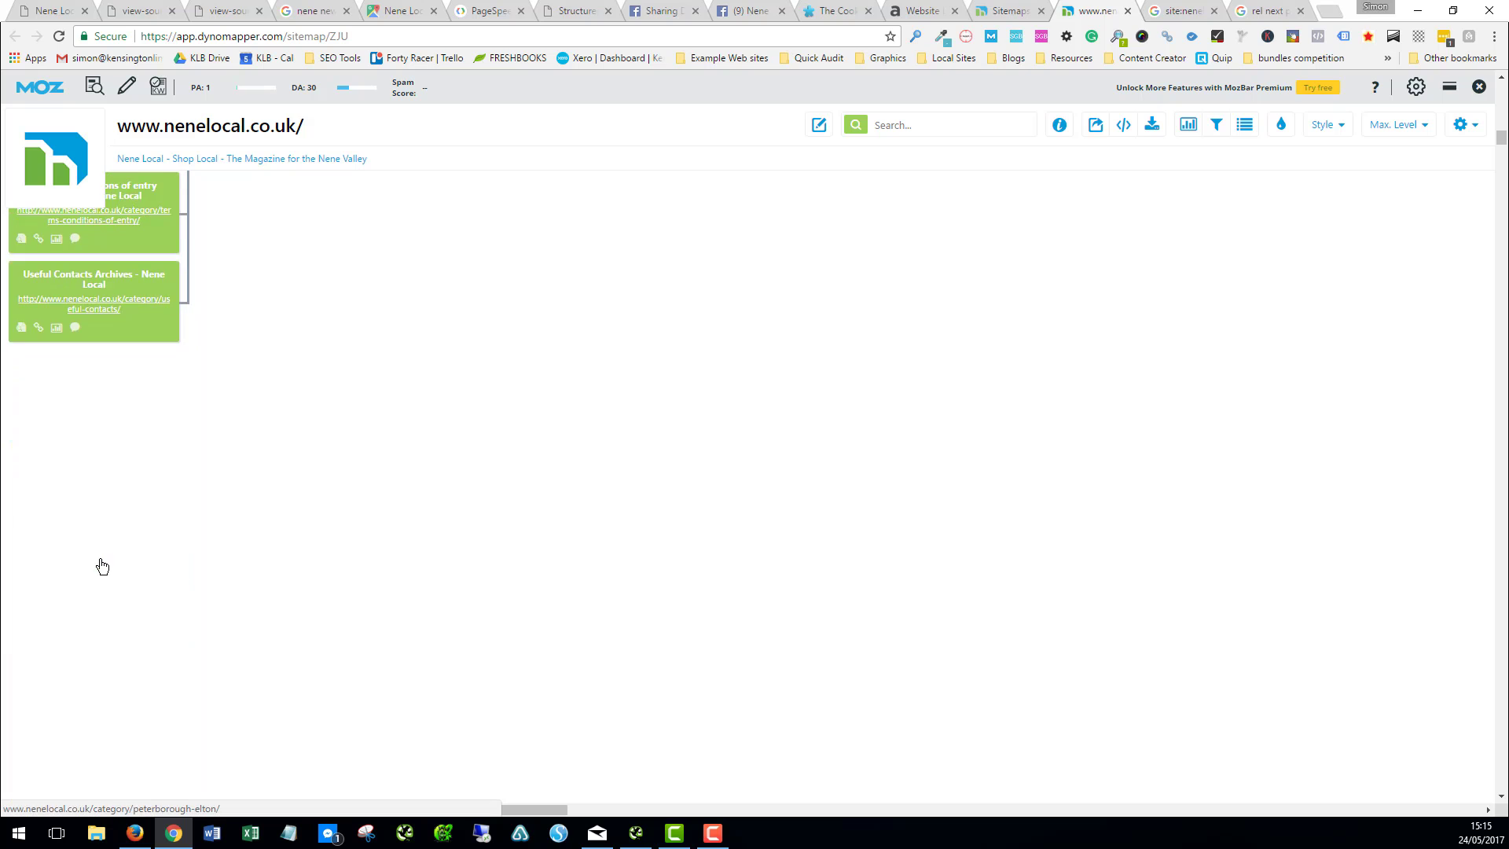
Step: Examine the tag archive pages in the sitemap's Tag branch, then return to the head of the branch
{"action": "left_click_drag", "start_coordinate": [522, 807], "coordinate": [1413, 759]}
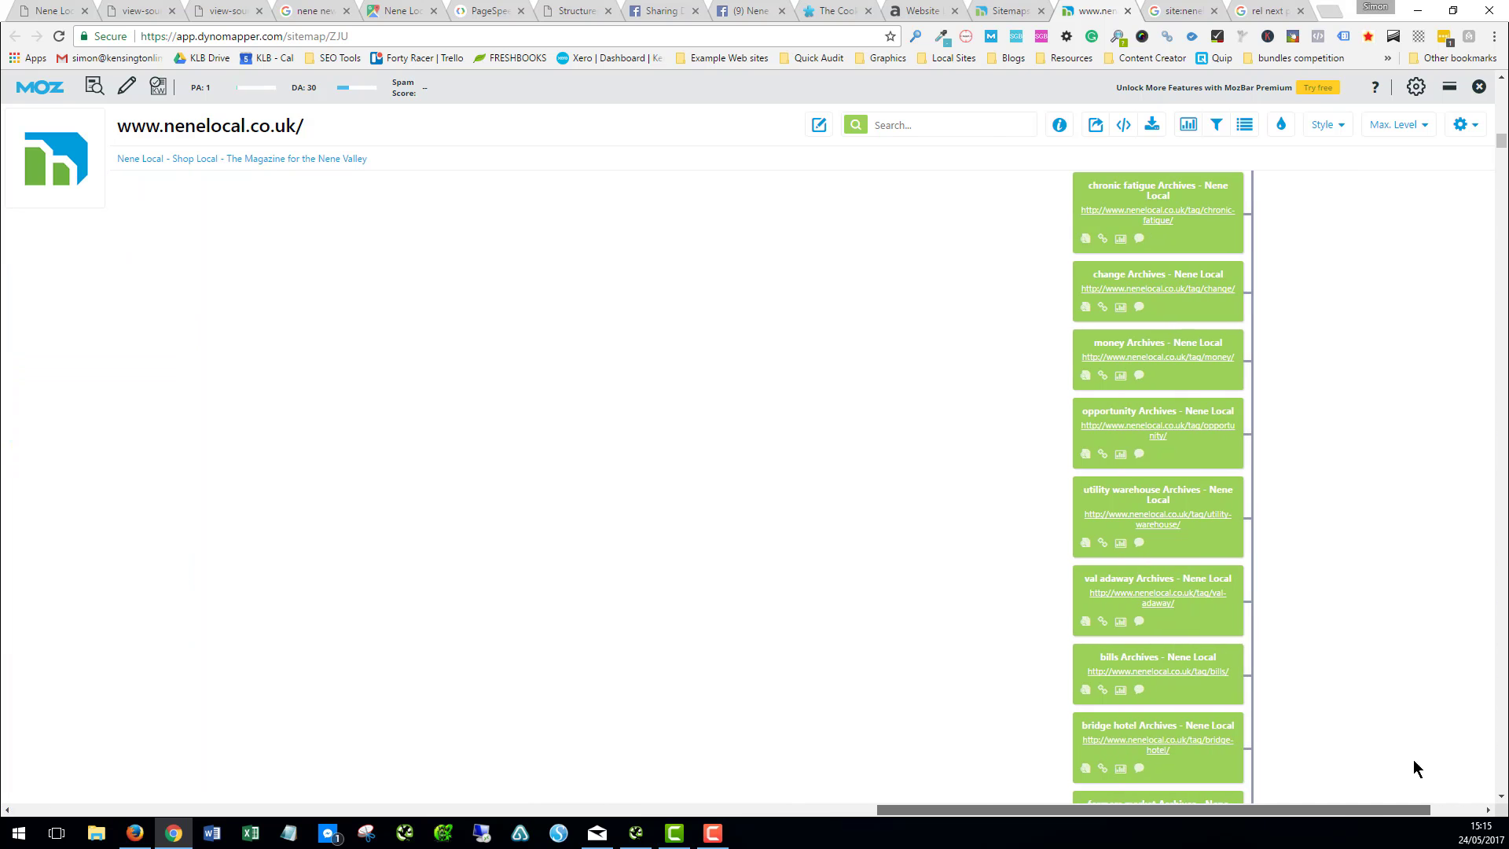
{"action": "scroll", "coordinate": [1302, 531], "scroll_direction": "up", "scroll_amount": 15}
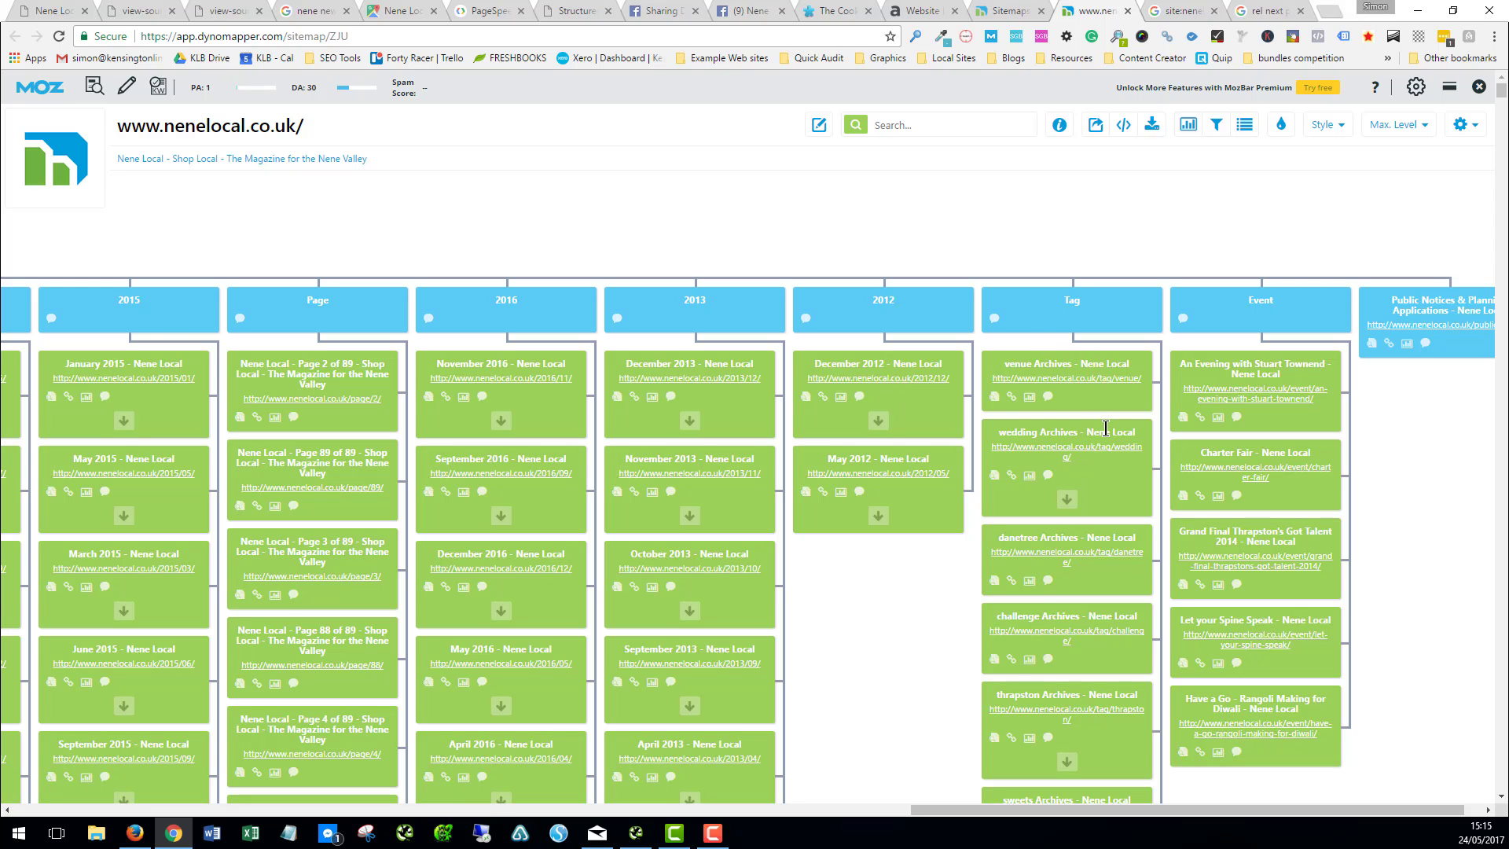
{"action": "scroll", "coordinate": [1106, 428], "scroll_direction": "down", "scroll_amount": 10}
{"action": "scroll", "coordinate": [1106, 427], "scroll_direction": "down", "scroll_amount": 10}
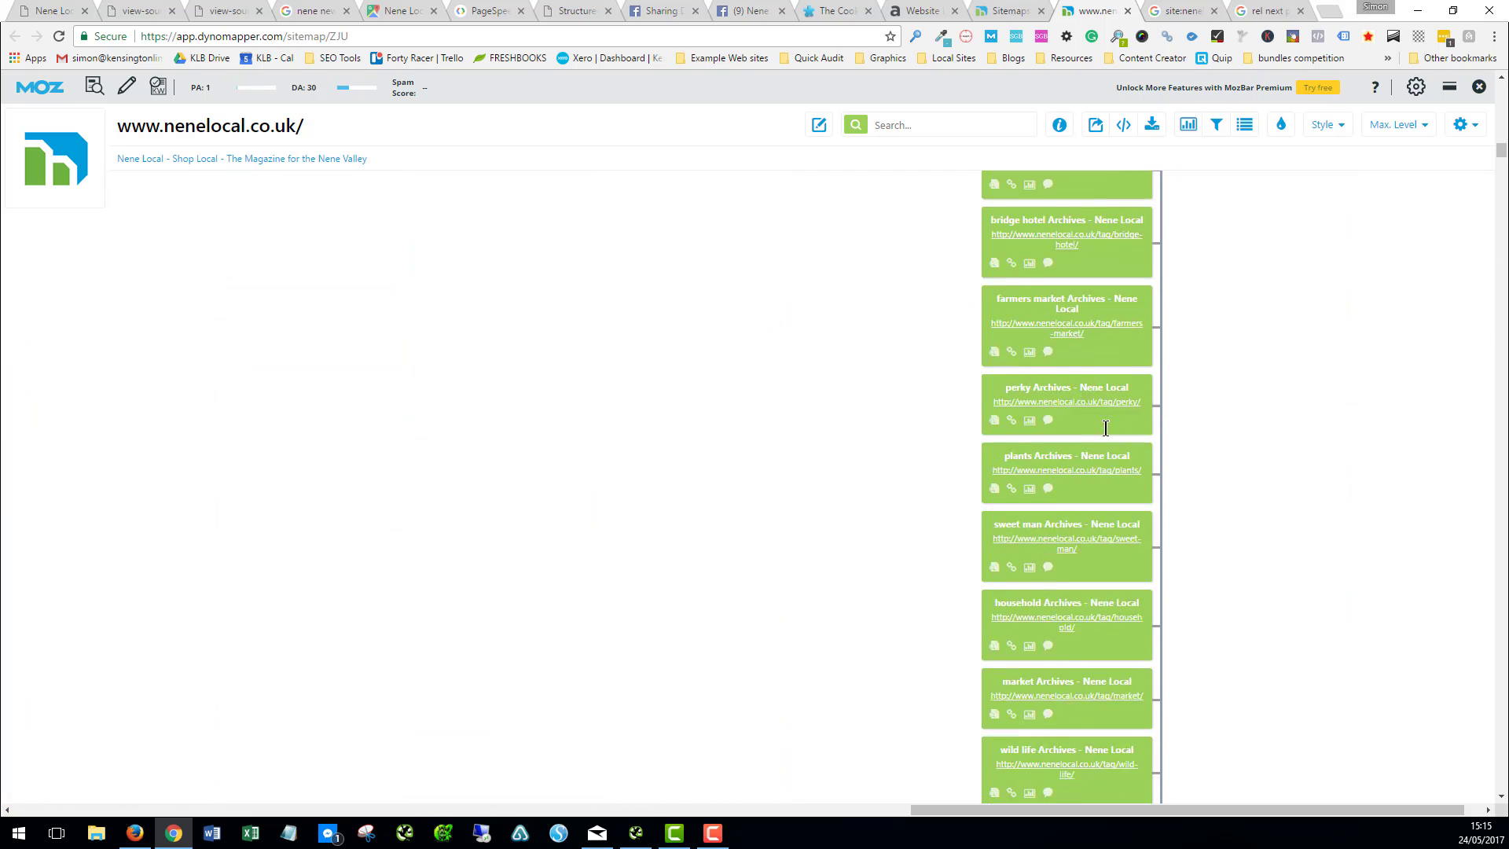
{"action": "scroll", "coordinate": [1105, 428], "scroll_direction": "down", "scroll_amount": 5}
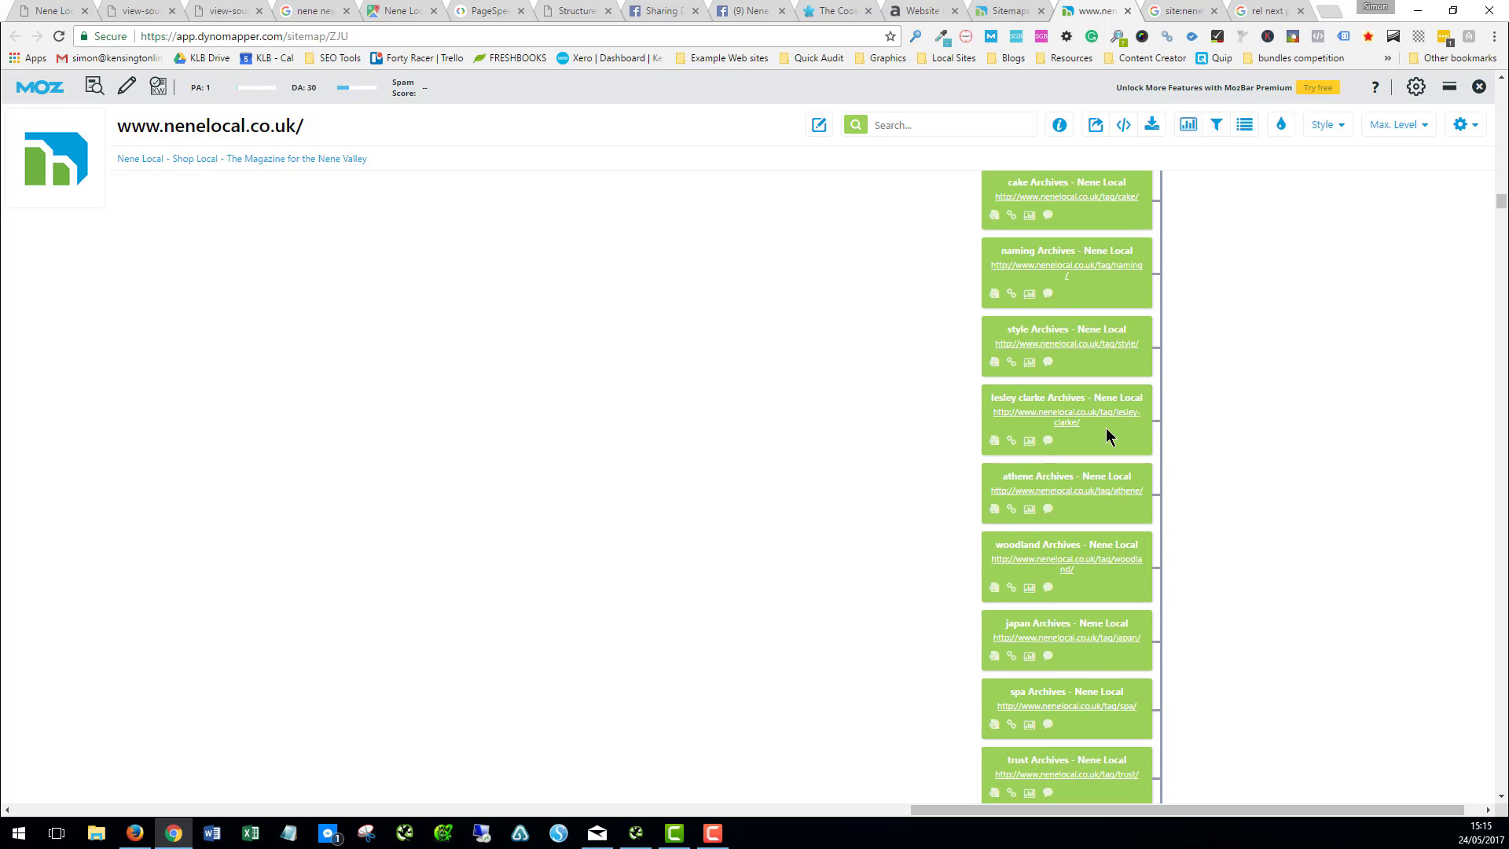
{"action": "scroll", "coordinate": [1106, 434], "scroll_direction": "up", "scroll_amount": 10}
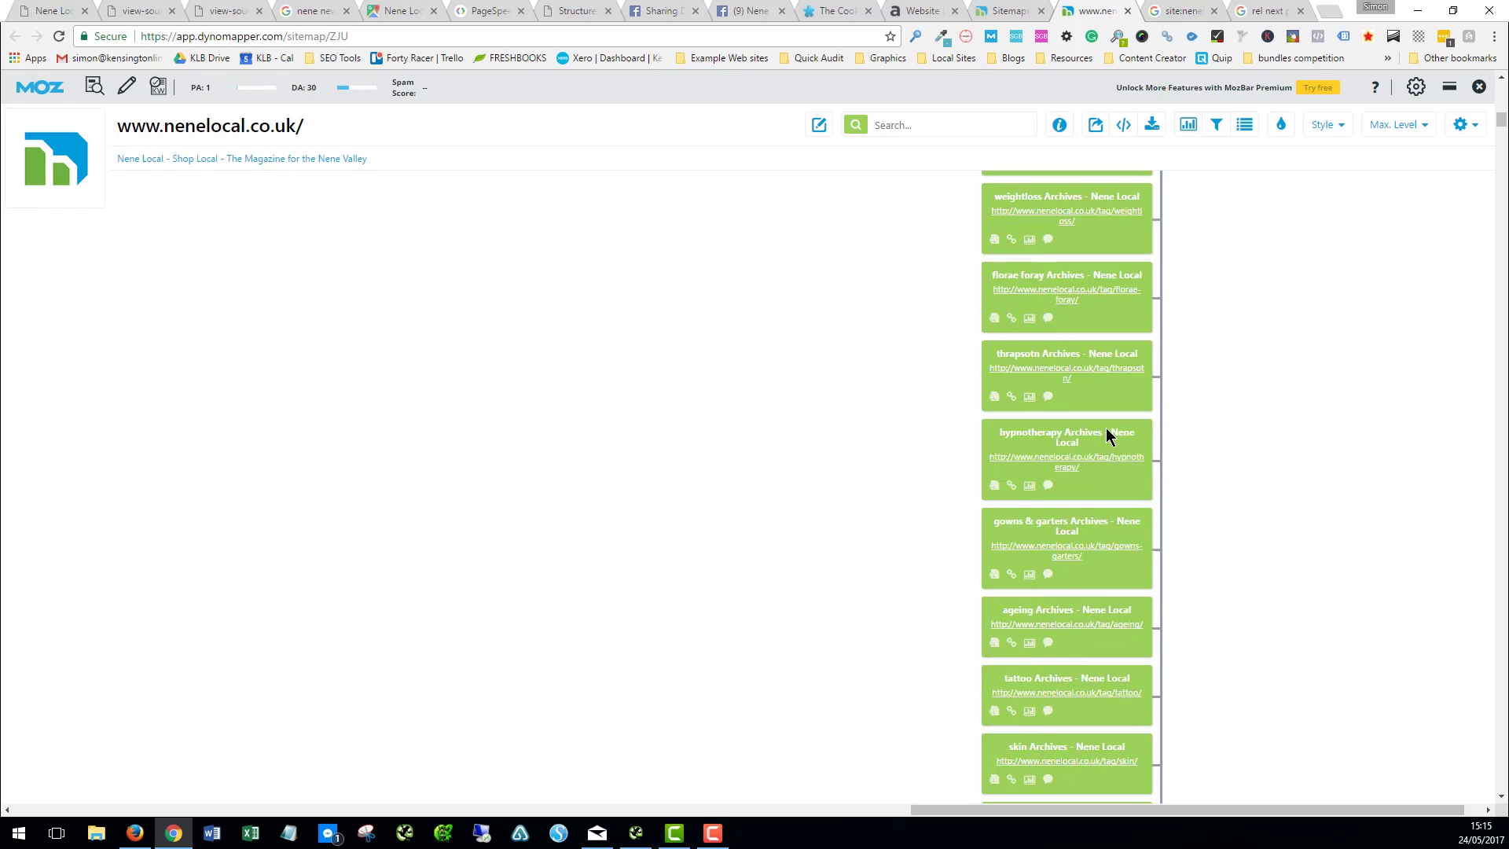
{"action": "scroll", "coordinate": [1106, 434], "scroll_direction": "up", "scroll_amount": 10}
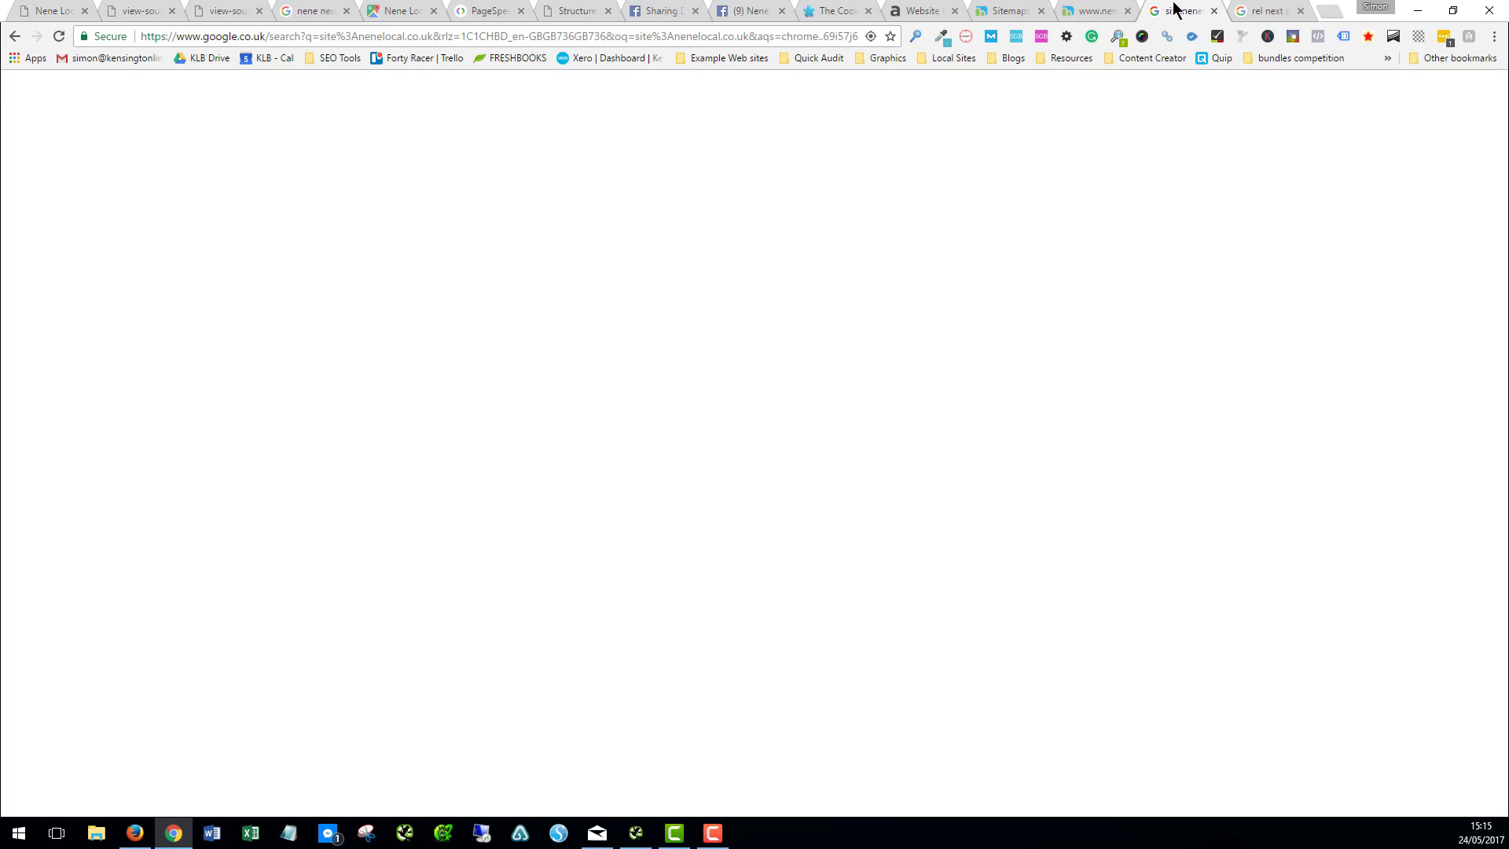
Step: Search Google for "site:nenelocal.co.uk tag" and compare the indexed tag archives with the sitemap's Tag branch
{"action": "left_click", "coordinate": [1171, 11]}
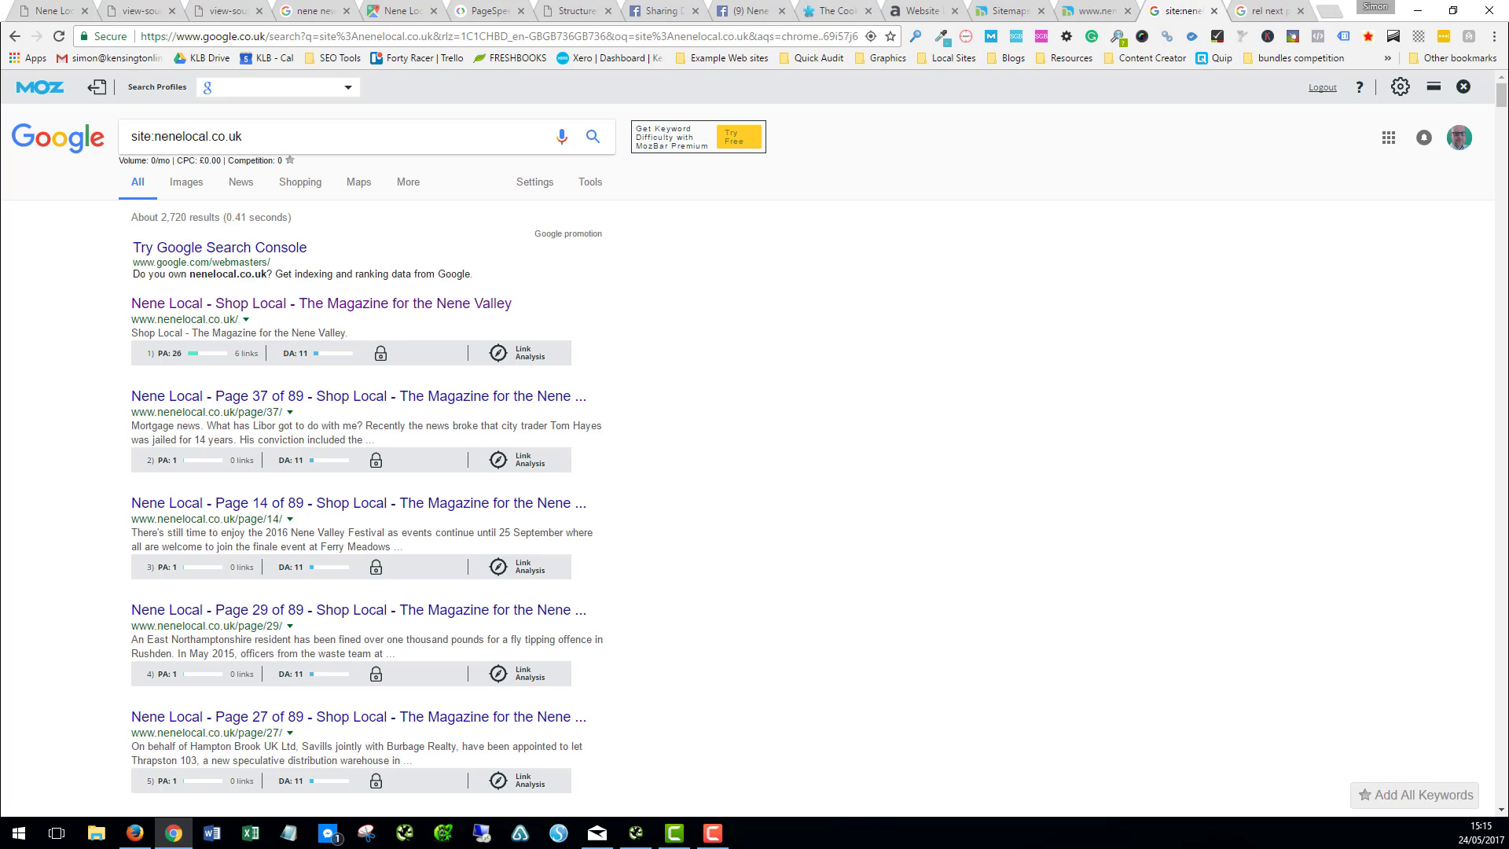
{"action": "left_click", "coordinate": [264, 138]}
{"action": "type", "text": "tag"}
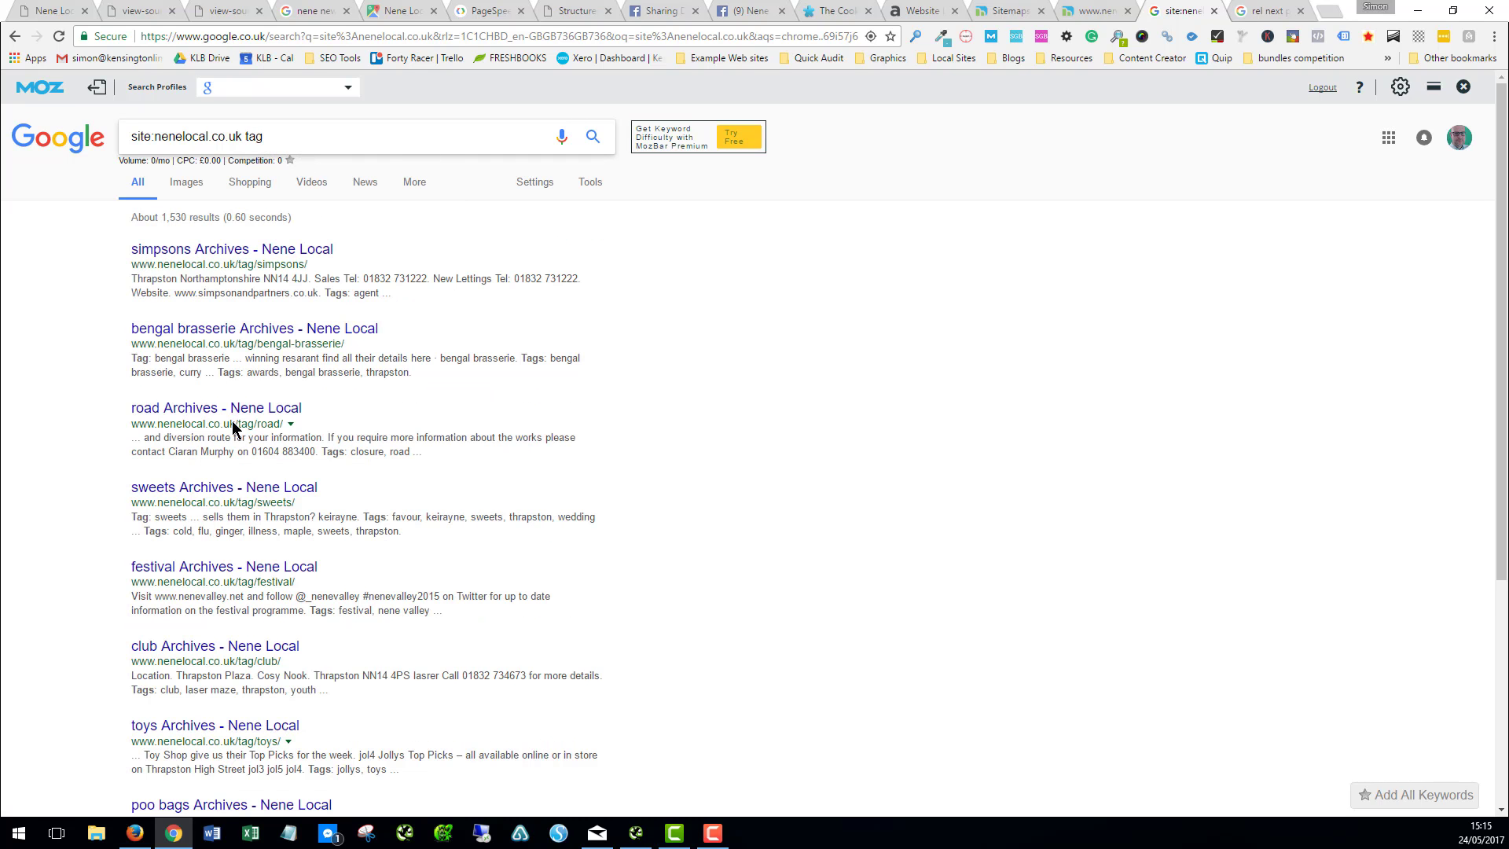
{"action": "key", "text": "Return"}
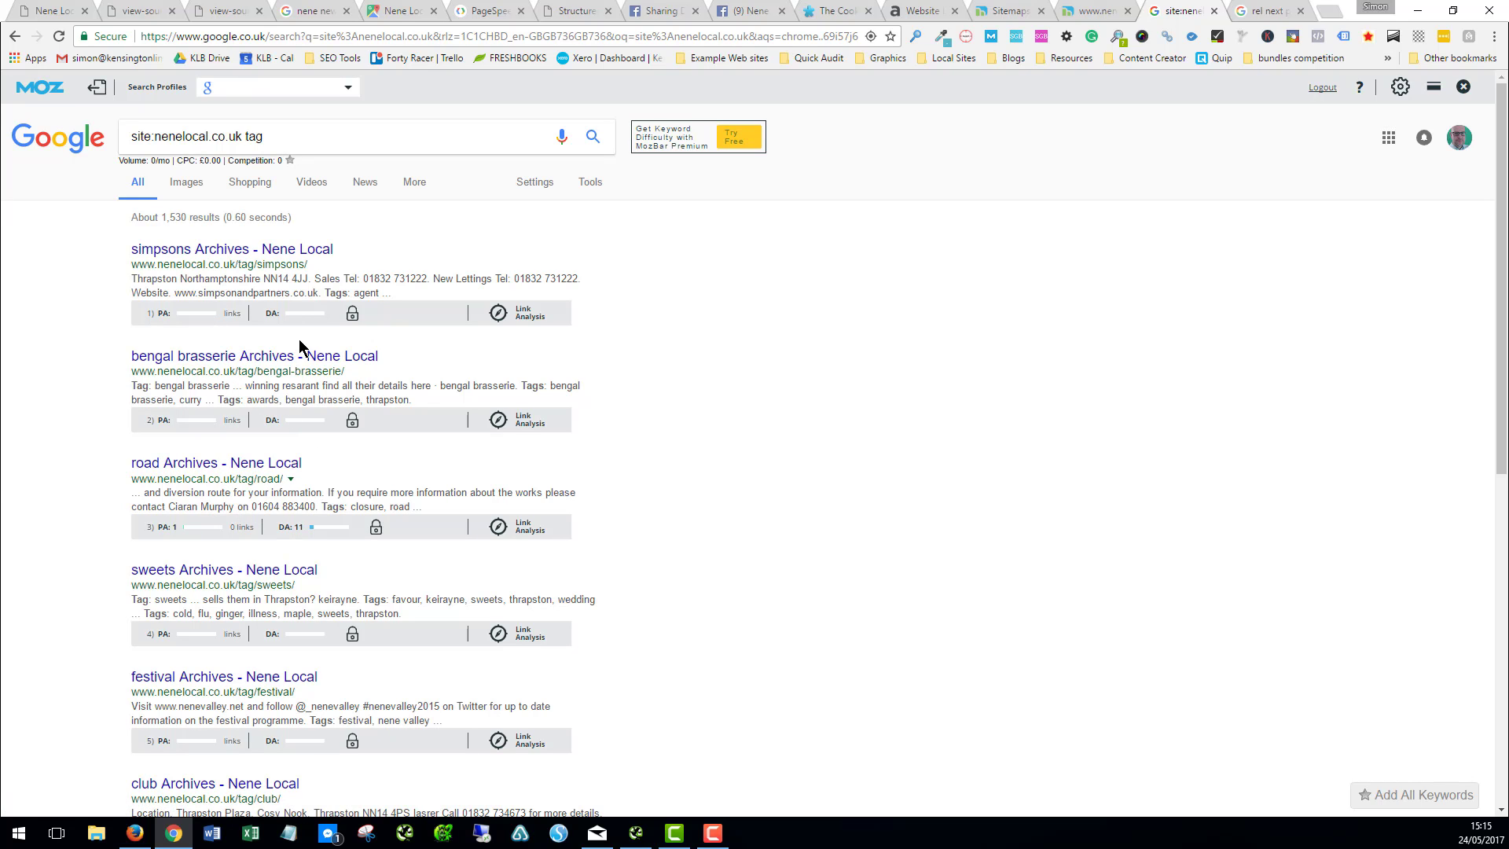
{"action": "scroll", "coordinate": [281, 426], "scroll_direction": "down", "scroll_amount": 8}
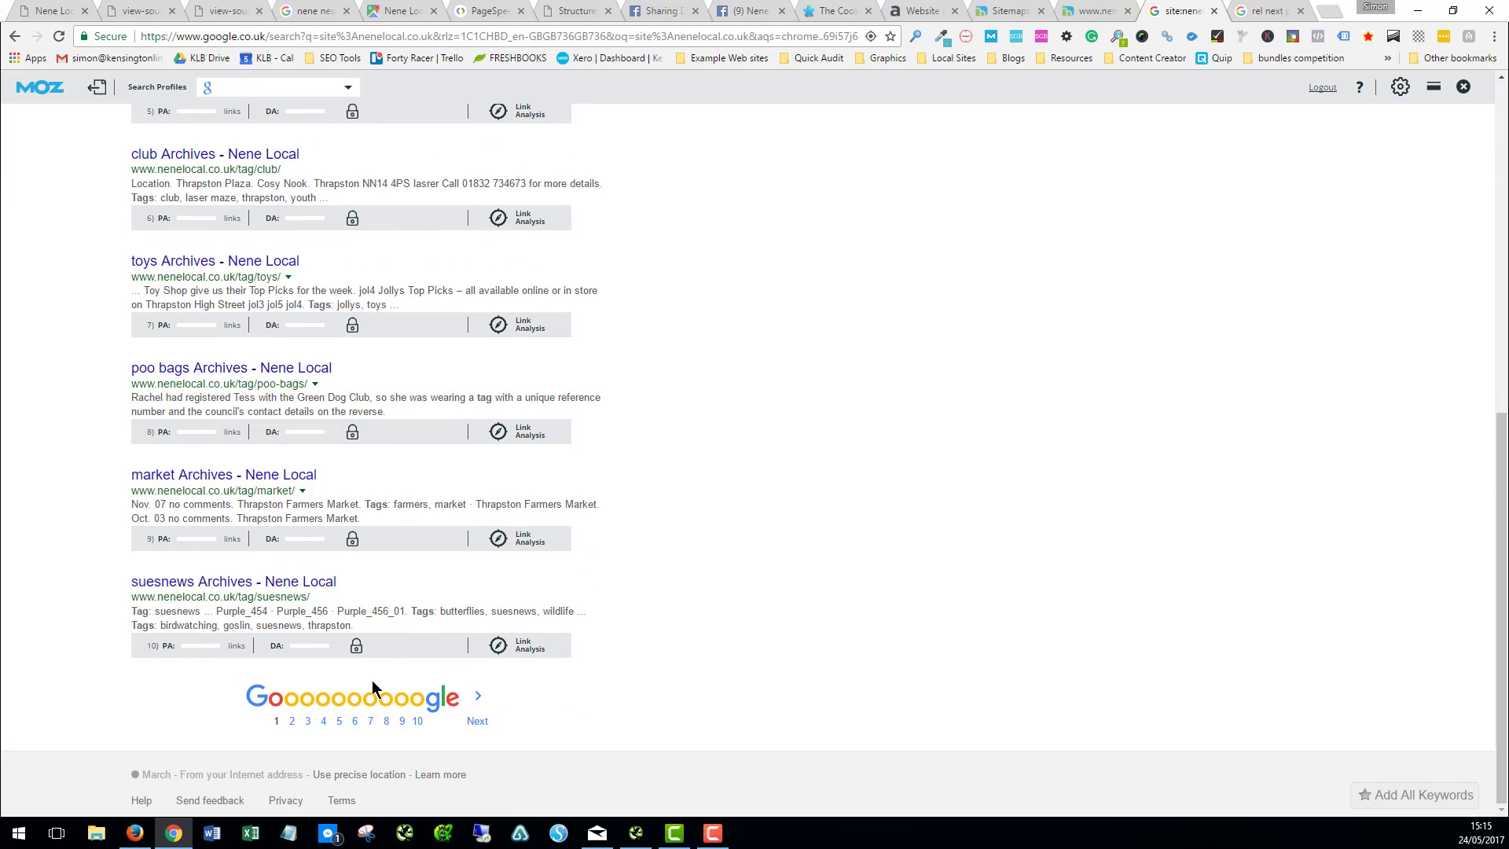
{"action": "scroll", "coordinate": [300, 363], "scroll_direction": "up", "scroll_amount": 8}
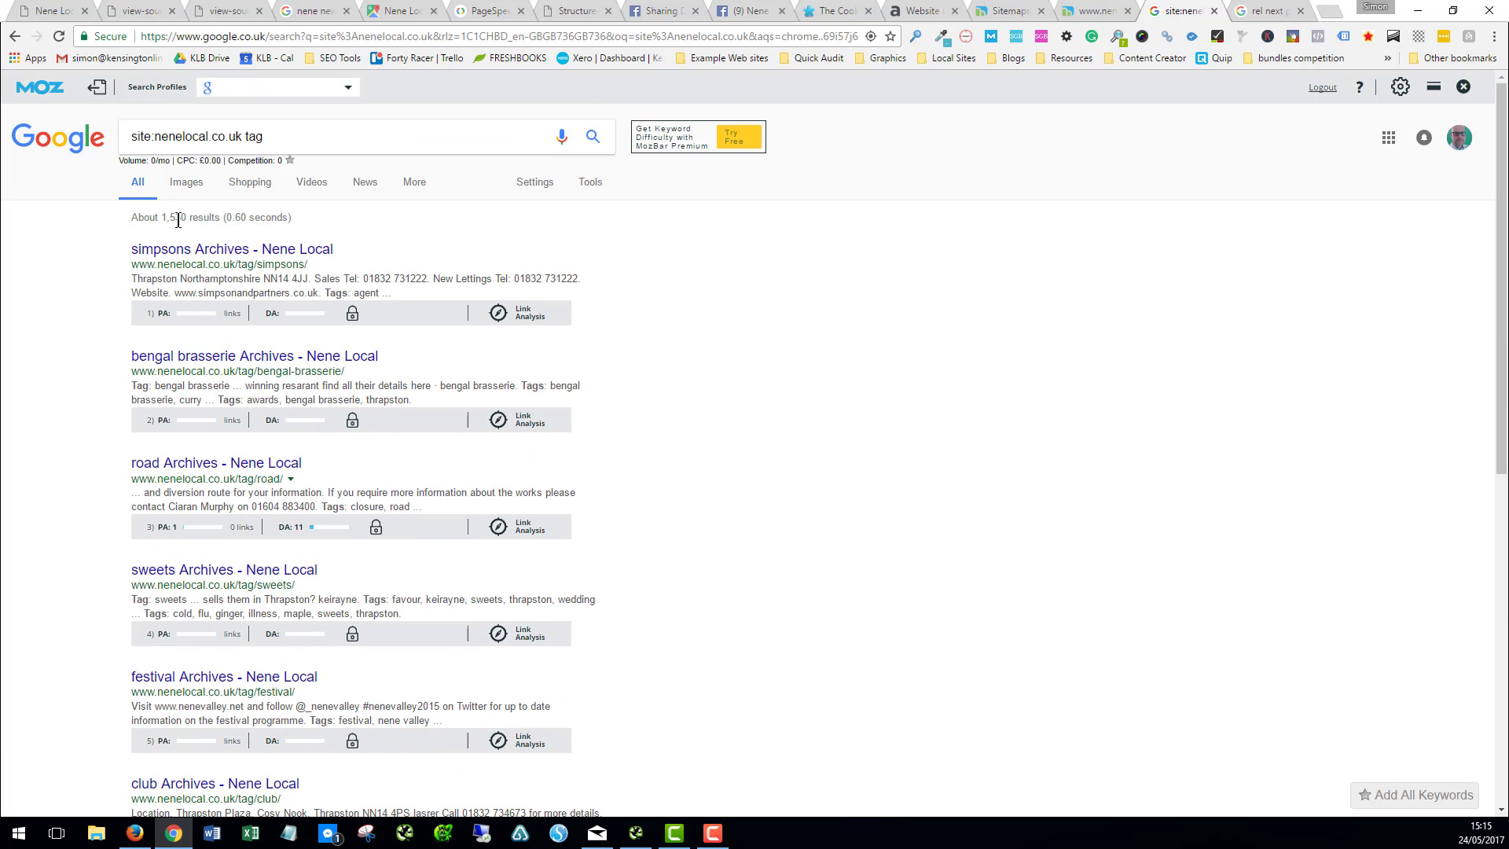
{"action": "left_click", "coordinate": [1101, 11]}
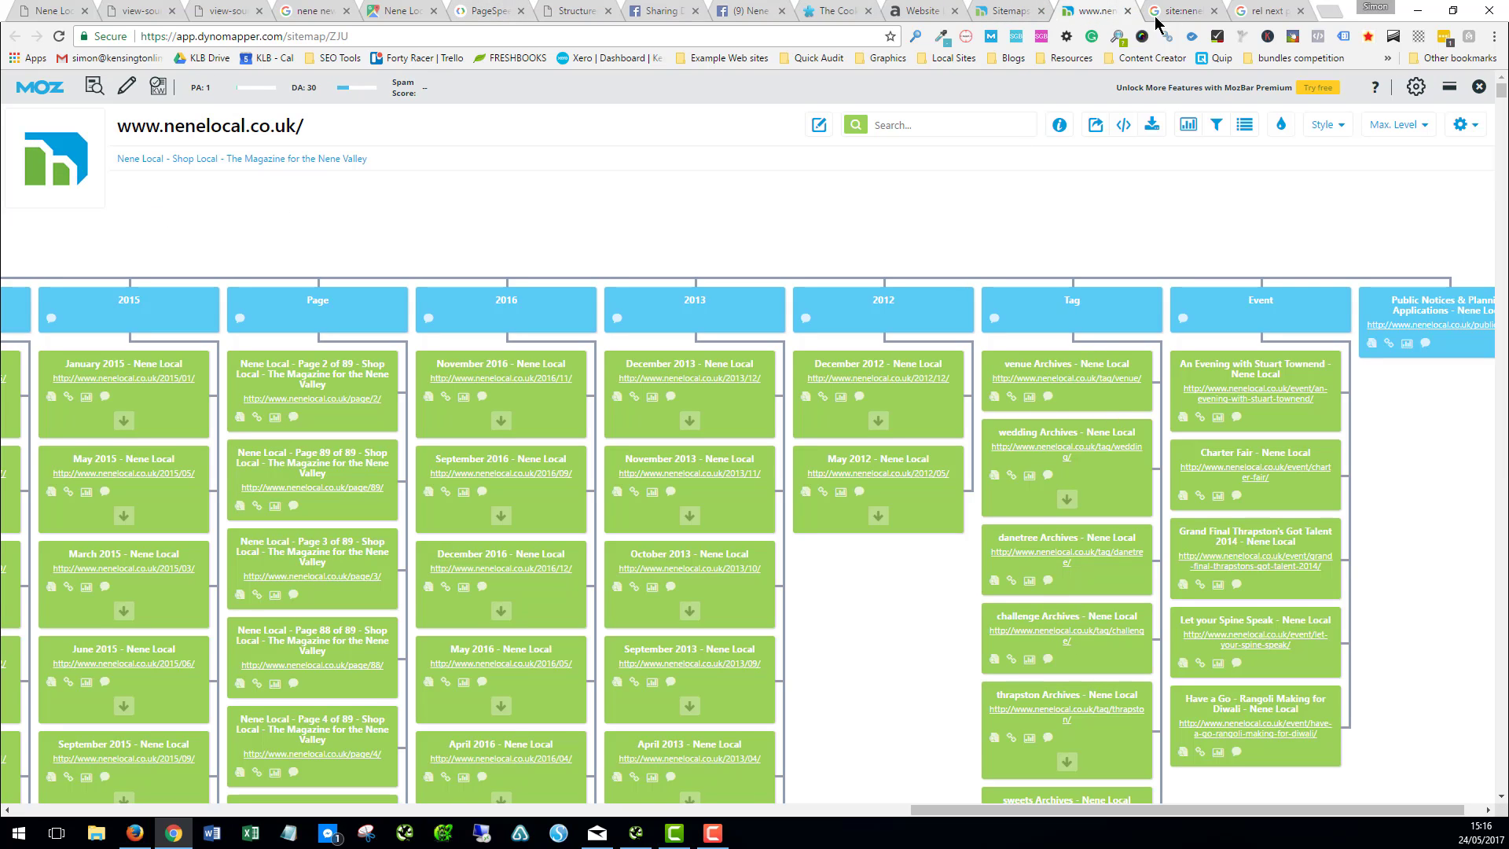
{"action": "left_click", "coordinate": [1179, 11]}
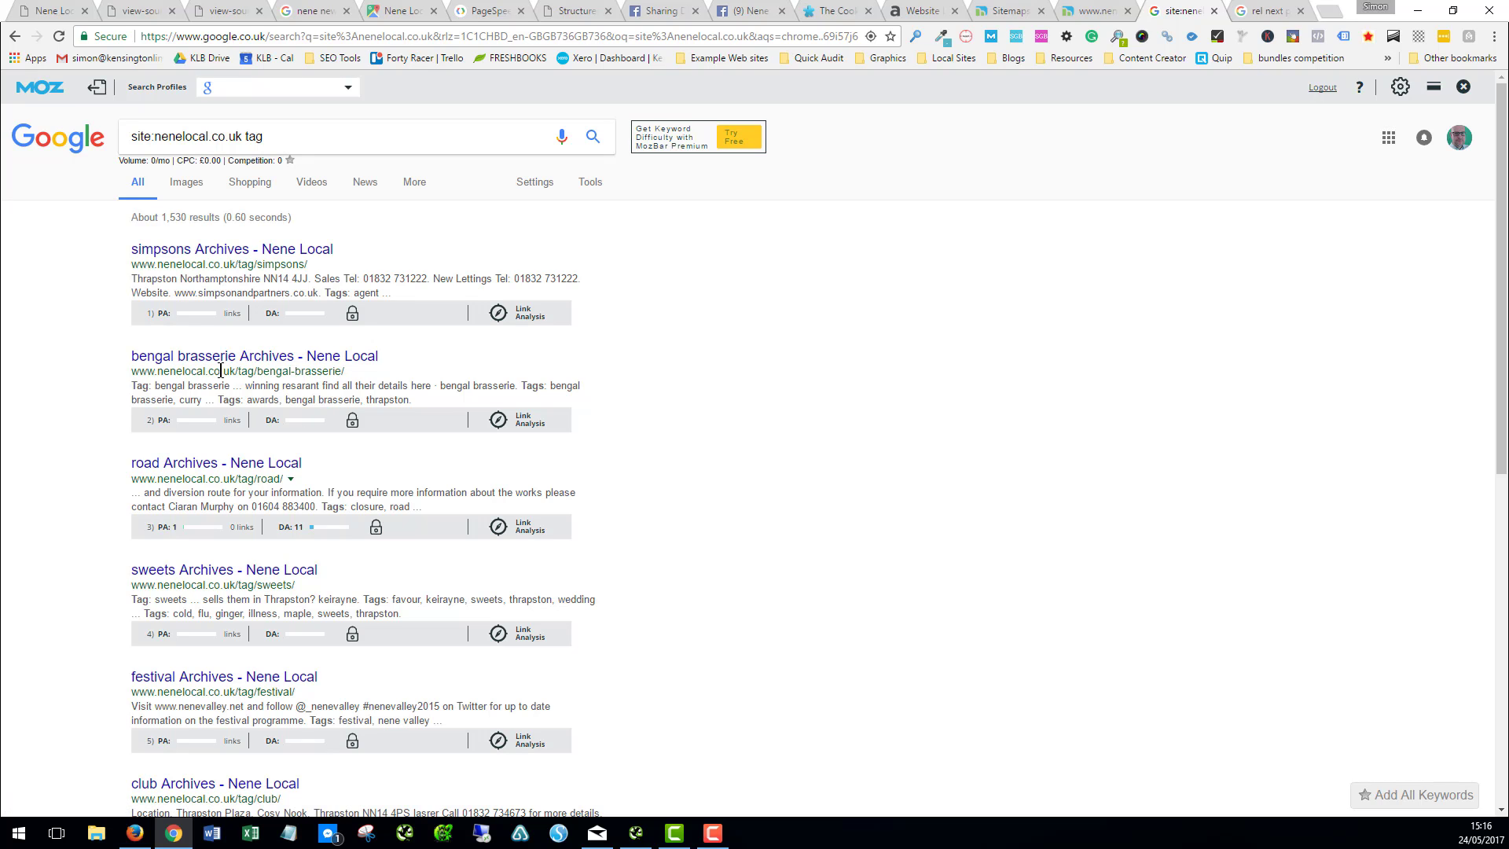
Step: Open the simpsons tag archive, compare it with the "Property of the Month from Simpsons – Brigstock" post page, and return to the archive
{"action": "left_click", "coordinate": [204, 251]}
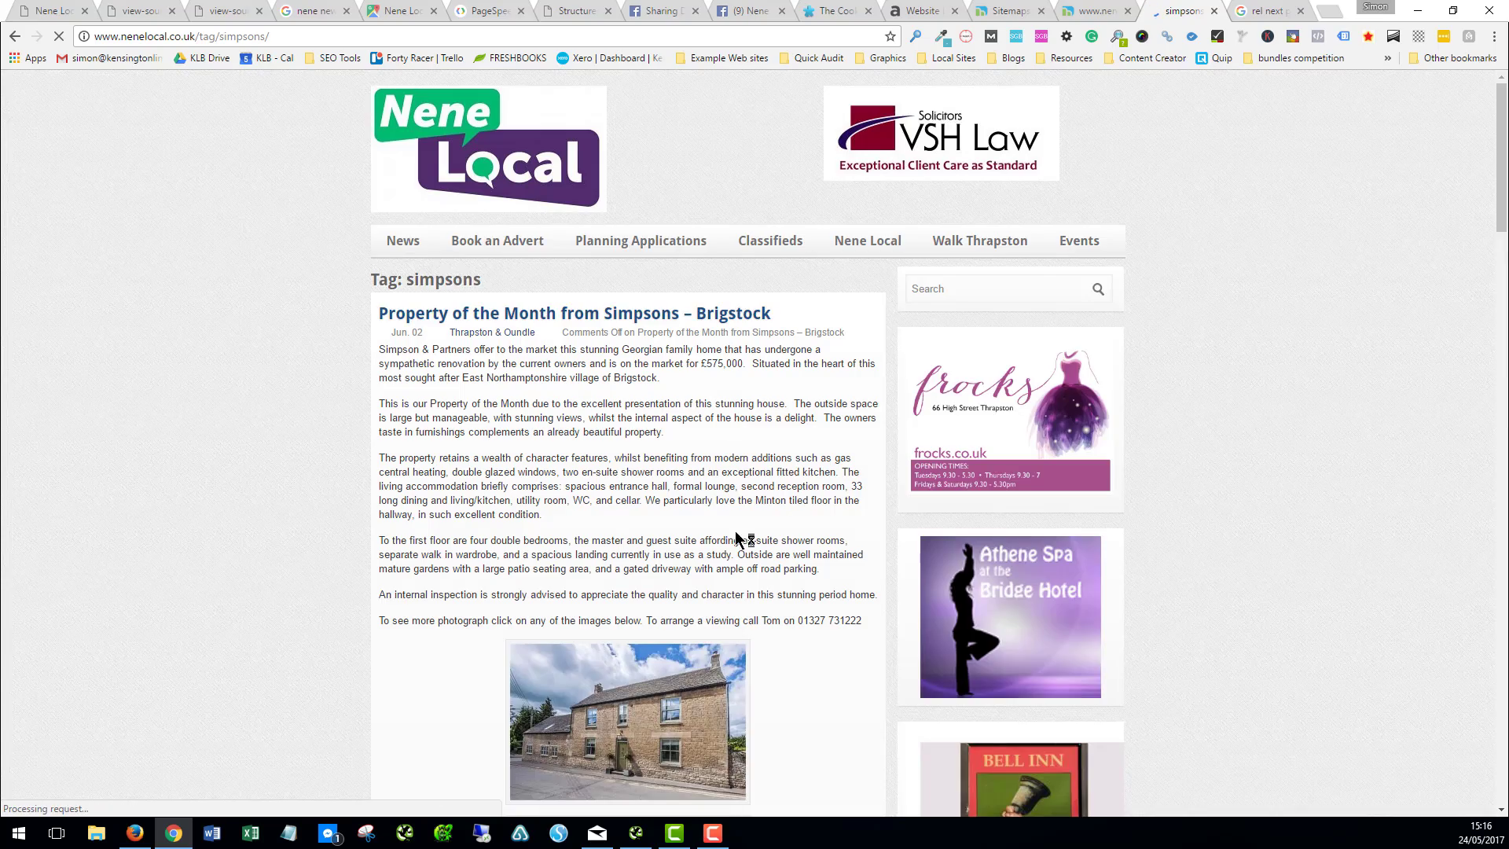
{"action": "scroll", "coordinate": [667, 431], "scroll_direction": "down", "scroll_amount": 20}
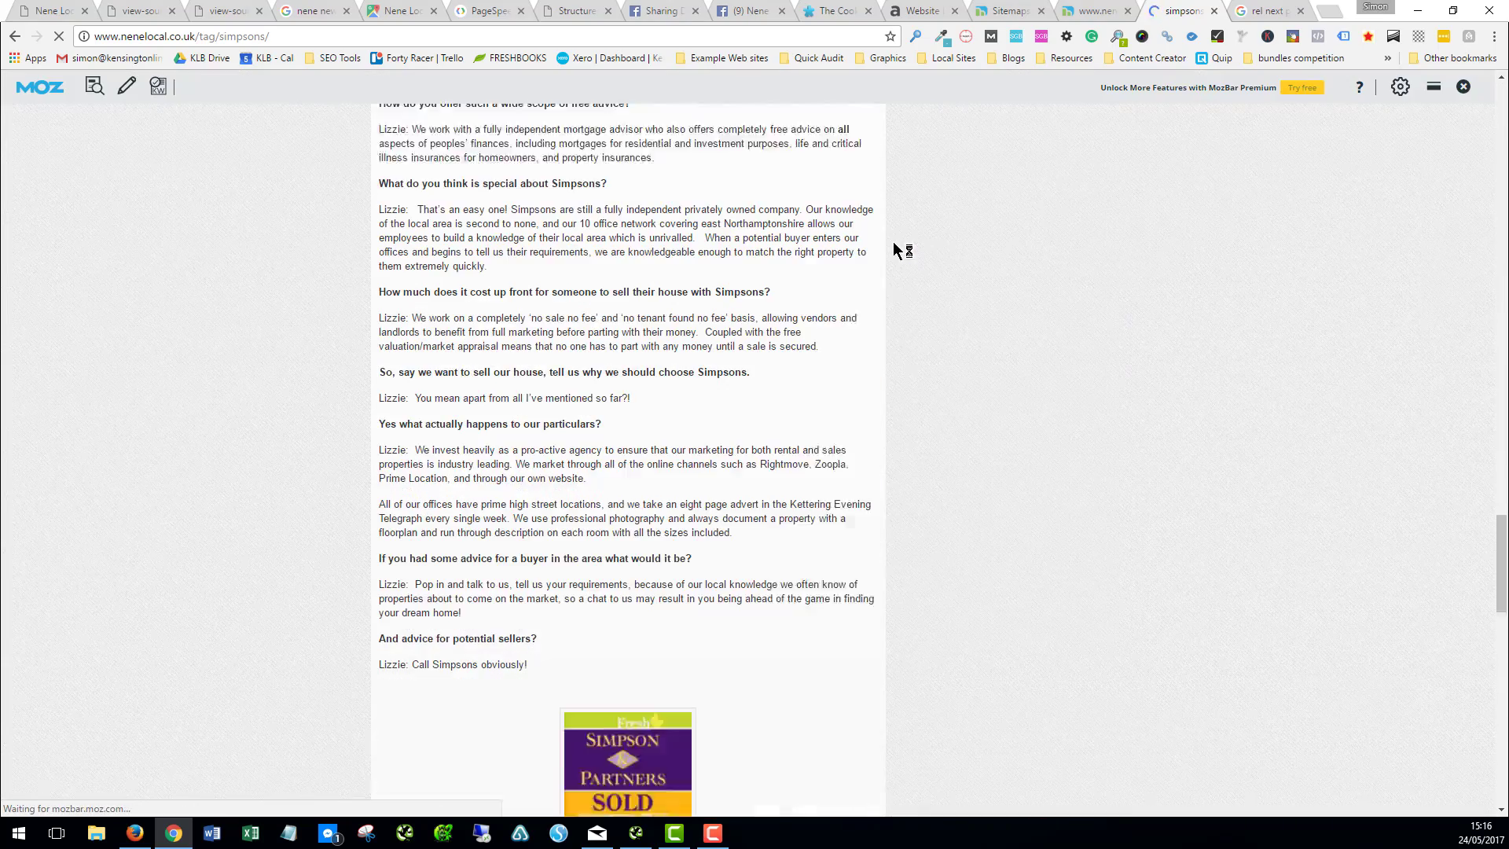
{"action": "scroll", "coordinate": [724, 285], "scroll_direction": "up", "scroll_amount": 20}
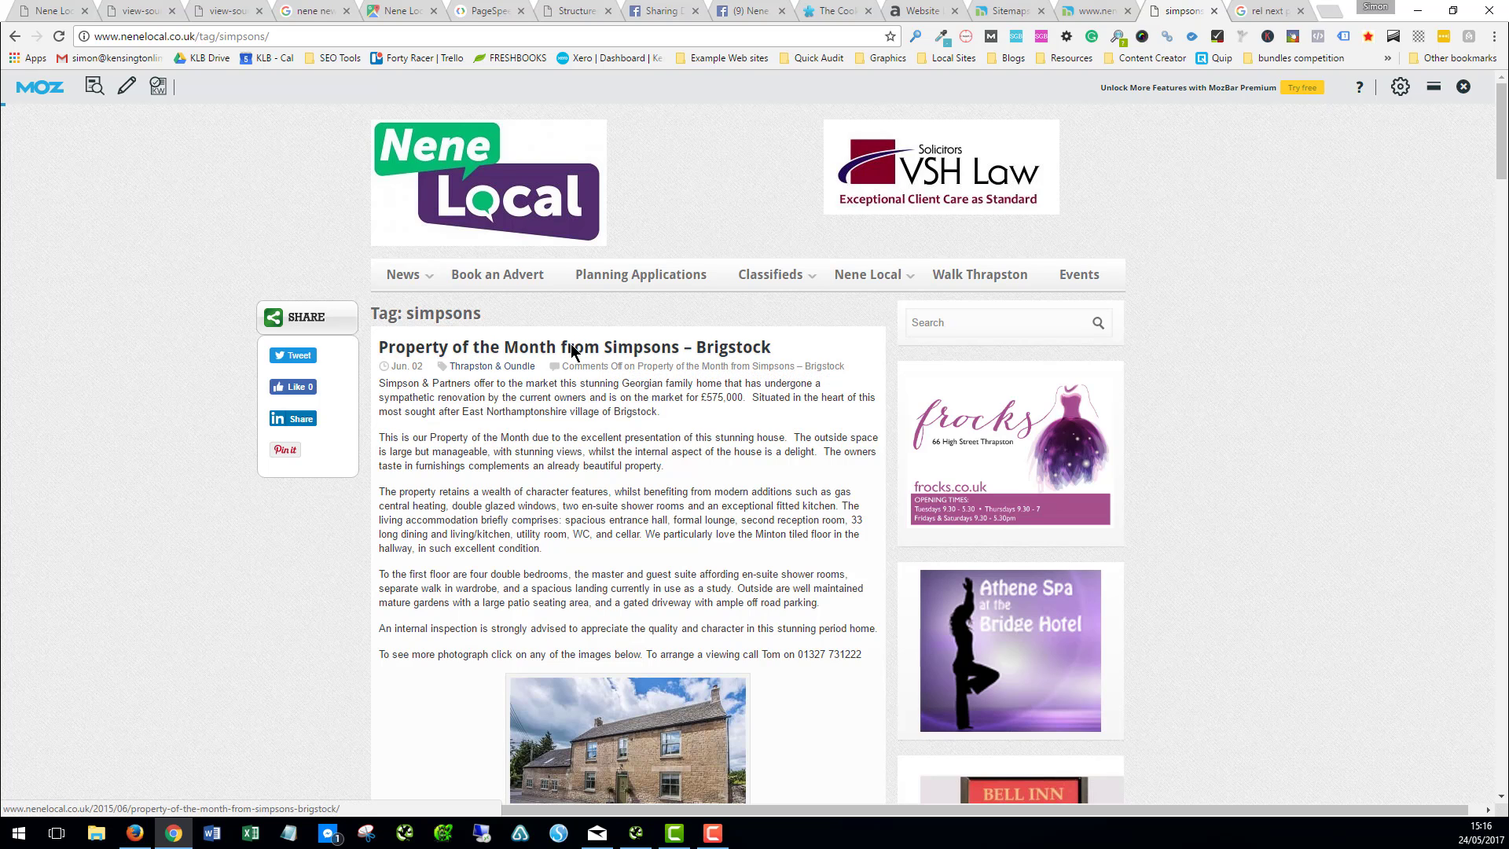
{"action": "left_click", "coordinate": [442, 349]}
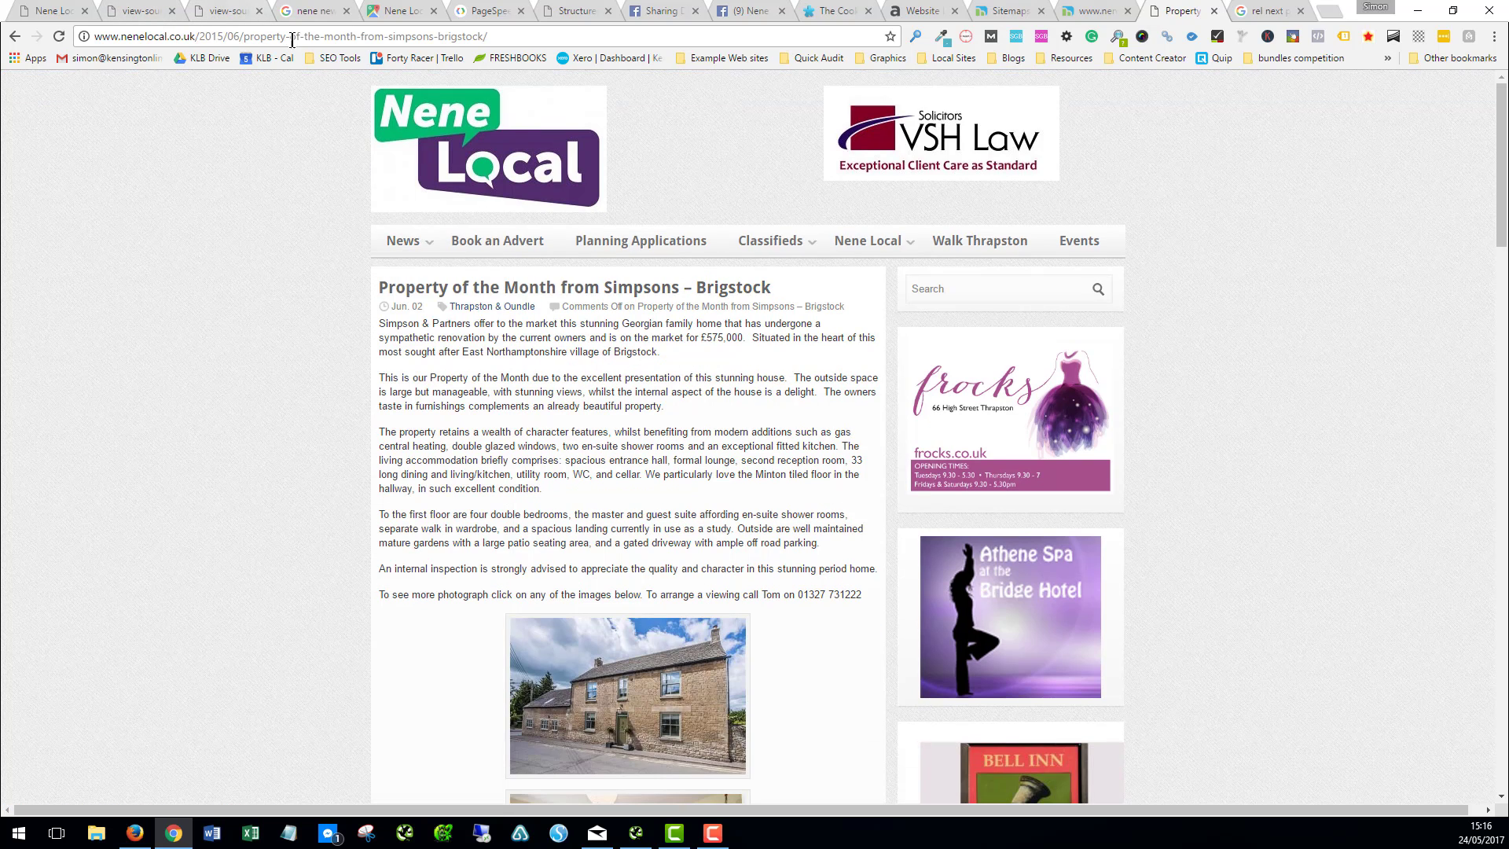
{"action": "left_click", "coordinate": [15, 36]}
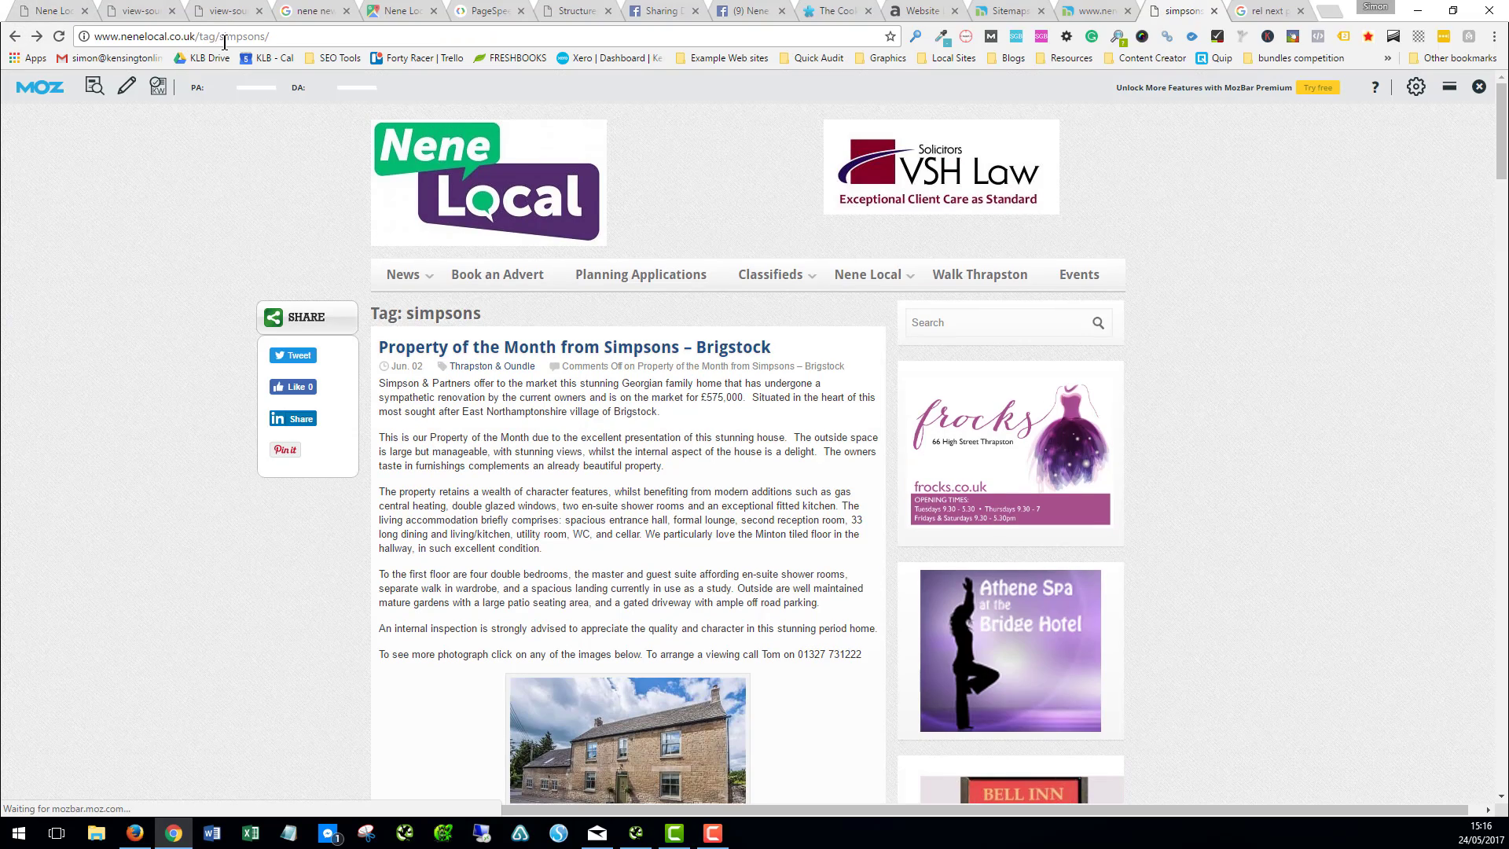
Step: Examine the full simpsons tag archive page and return to its start
{"action": "scroll", "coordinate": [533, 465], "scroll_direction": "down", "scroll_amount": 10}
{"action": "scroll", "coordinate": [535, 465], "scroll_direction": "down", "scroll_amount": 13}
{"action": "scroll", "coordinate": [535, 465], "scroll_direction": "up", "scroll_amount": 20}
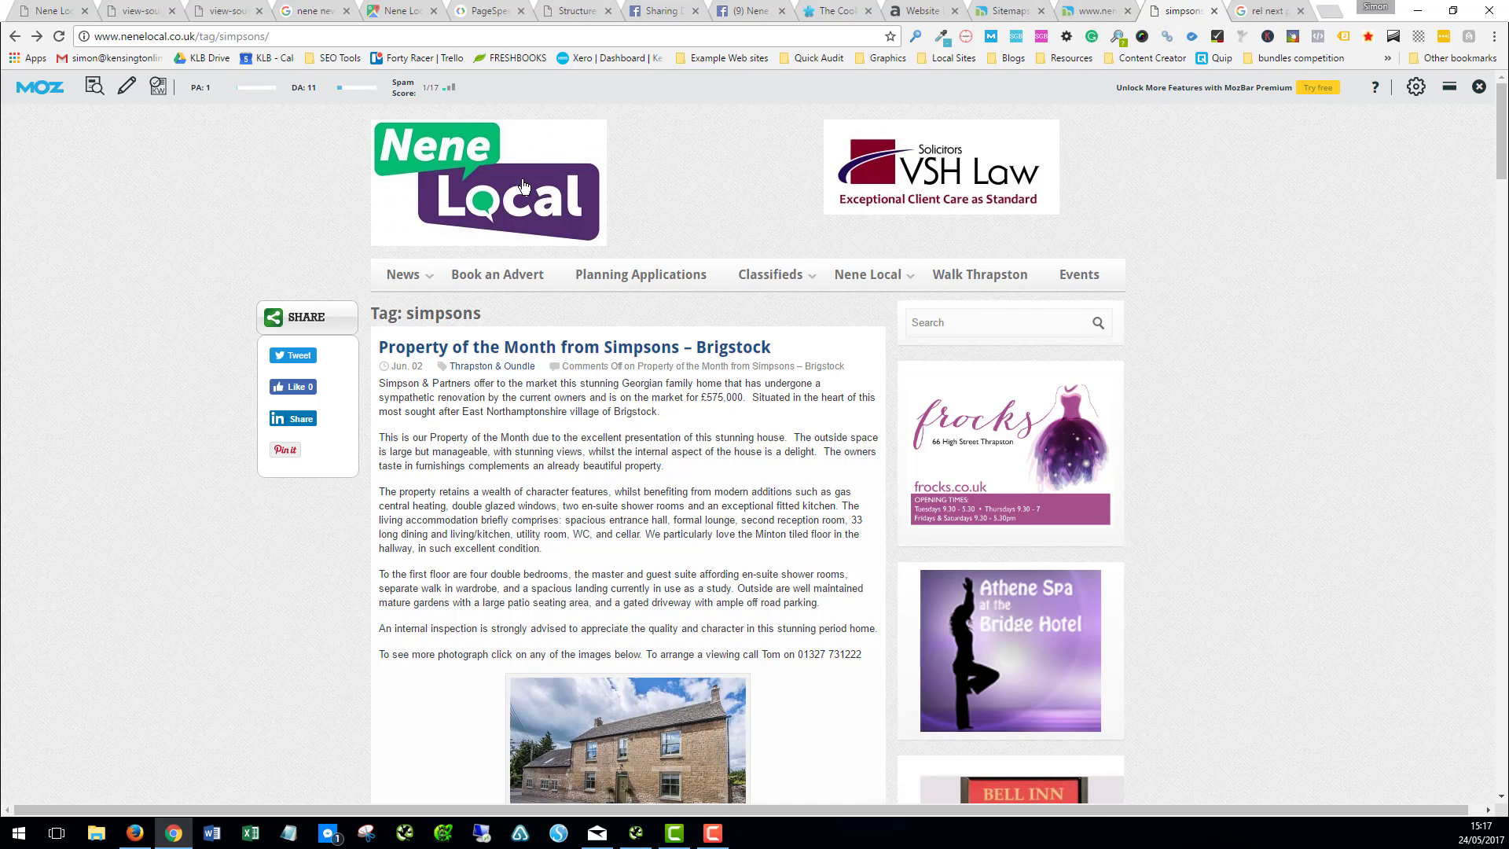
Step: Check the Event branch in the DYNO Mapper sitemap, and open the Events page from the Nene Local home page
{"action": "left_click", "coordinate": [1097, 12]}
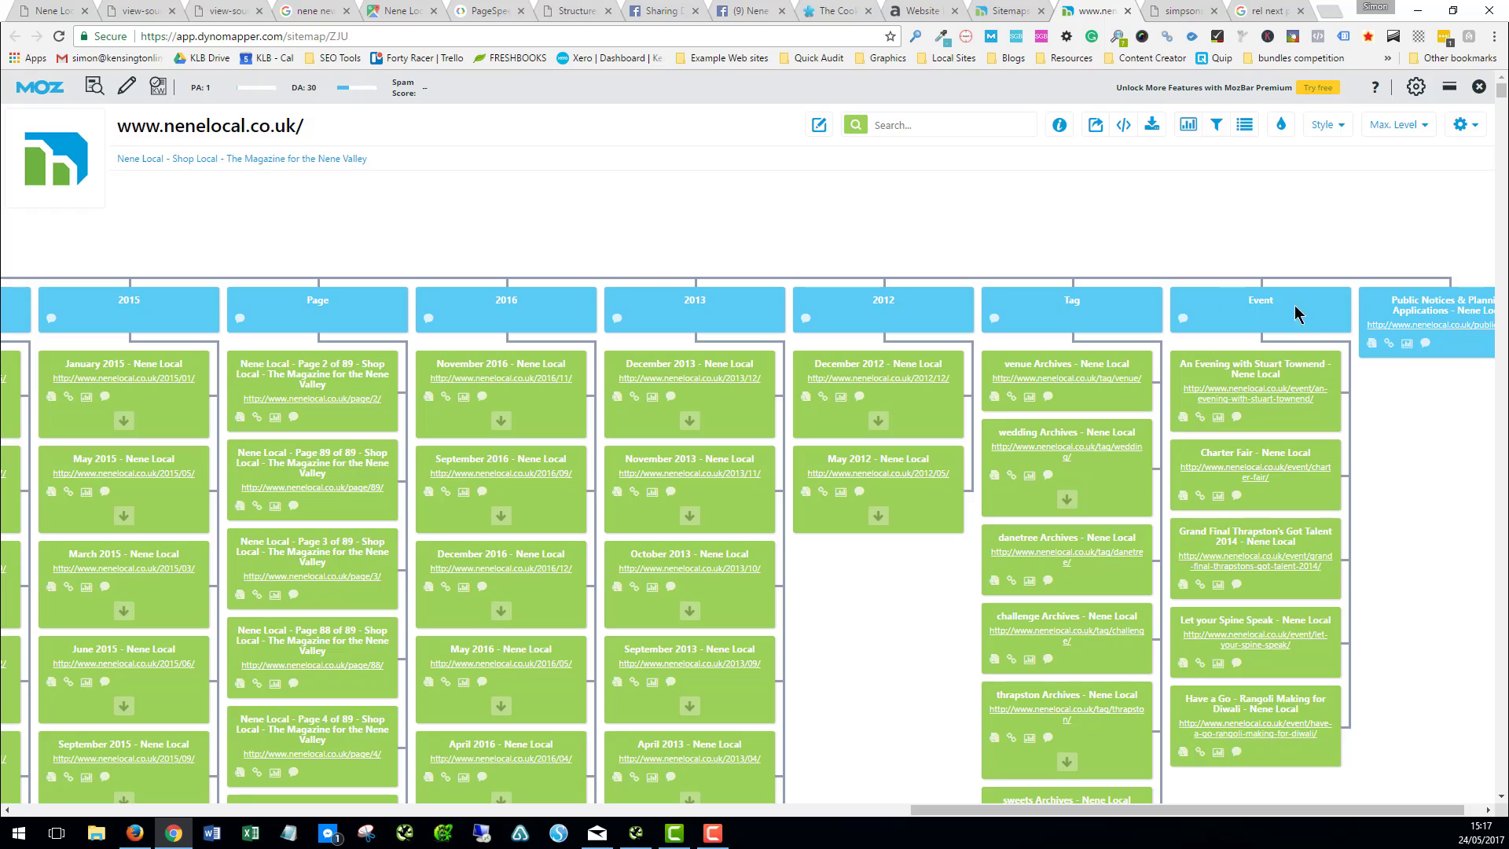
{"action": "left_click", "coordinate": [47, 11]}
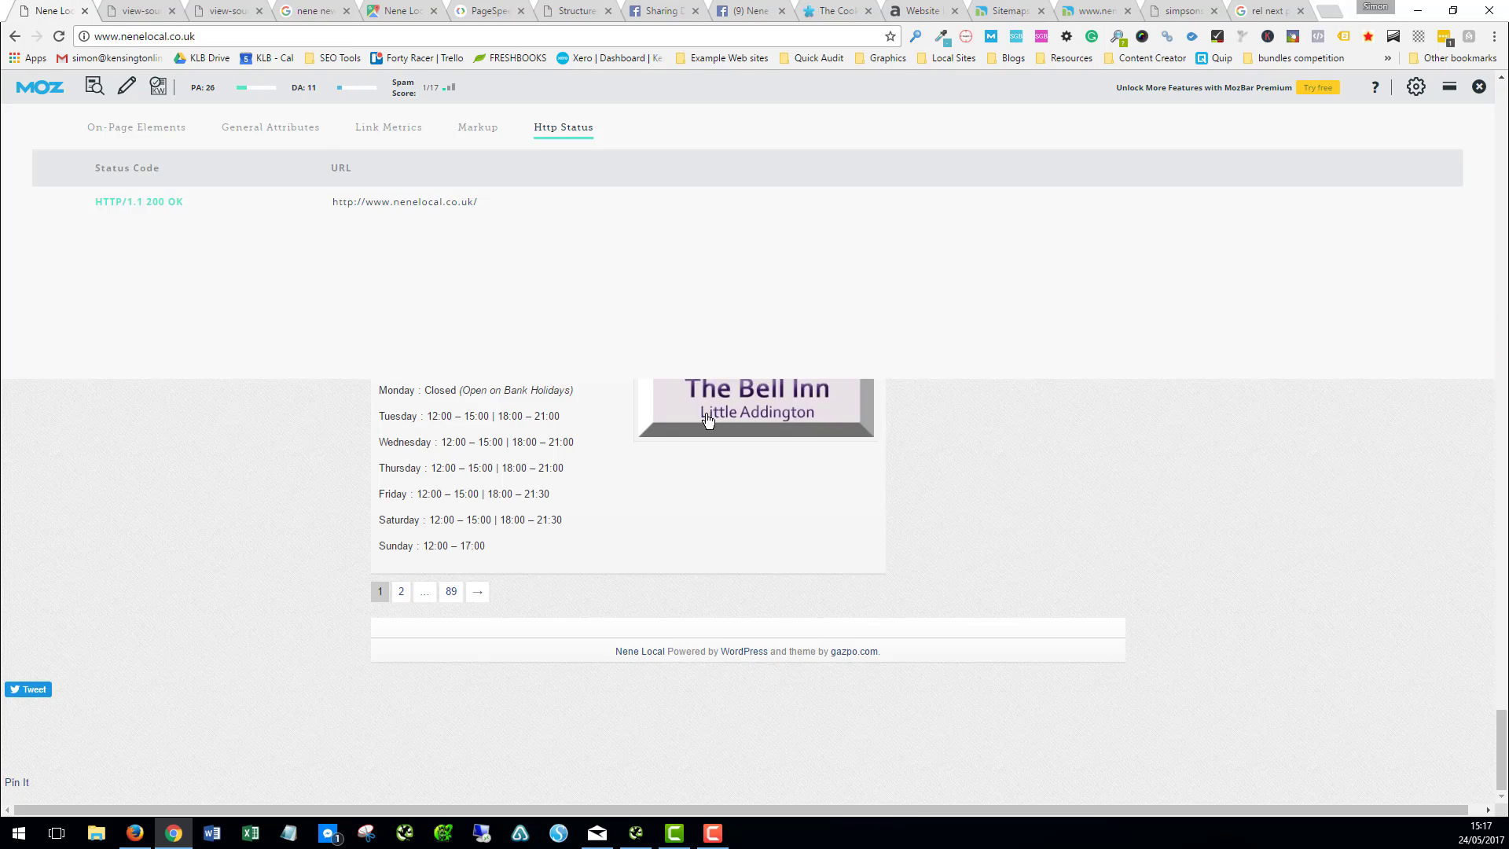
{"action": "scroll", "coordinate": [624, 295], "scroll_direction": "up", "scroll_amount": 5}
{"action": "scroll", "coordinate": [624, 295], "scroll_direction": "up", "scroll_amount": 10}
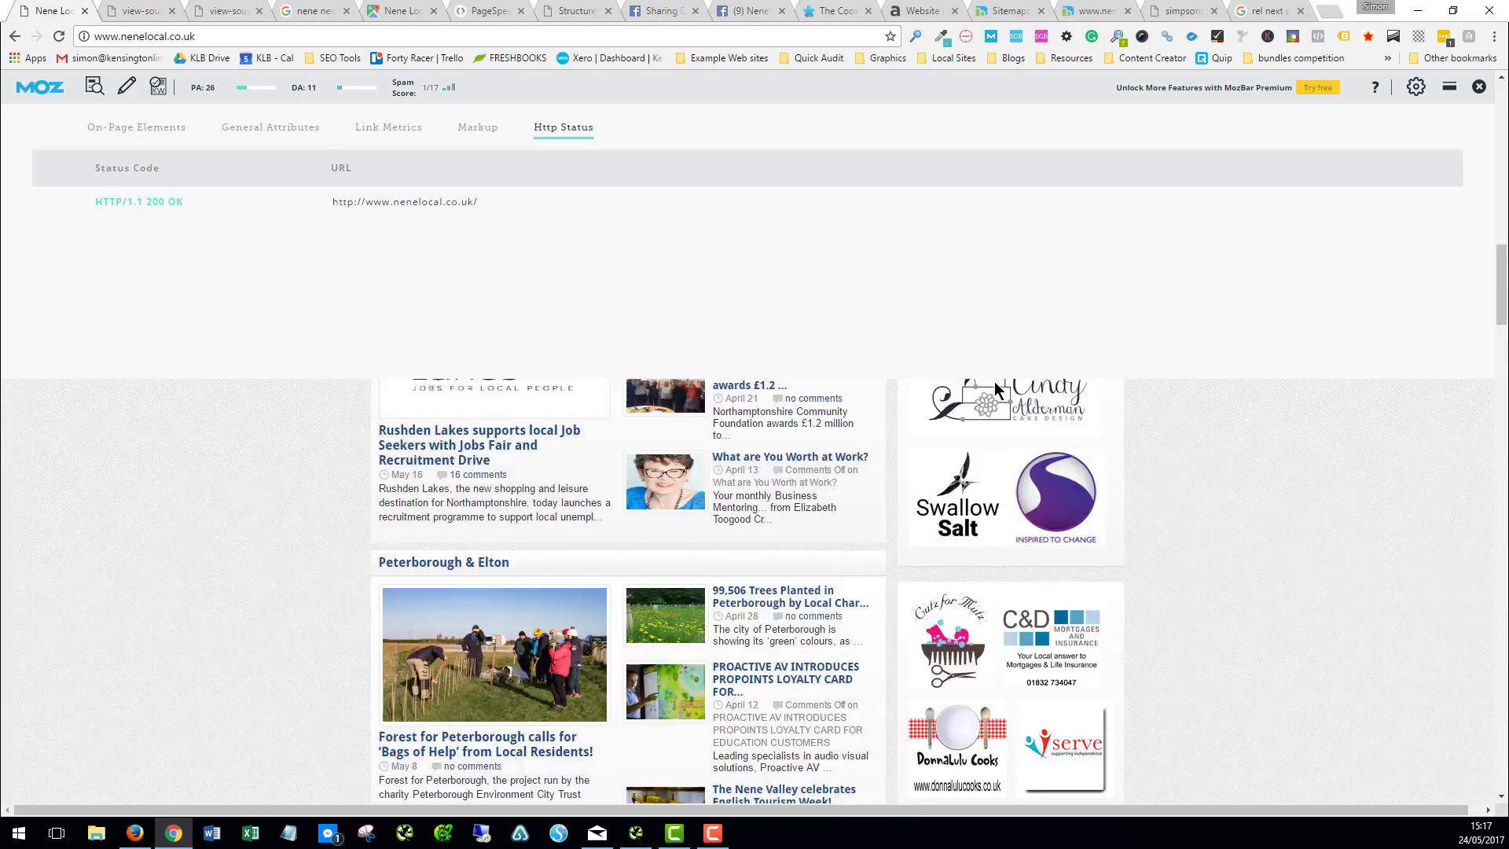
{"action": "left_click", "coordinate": [1219, 375]}
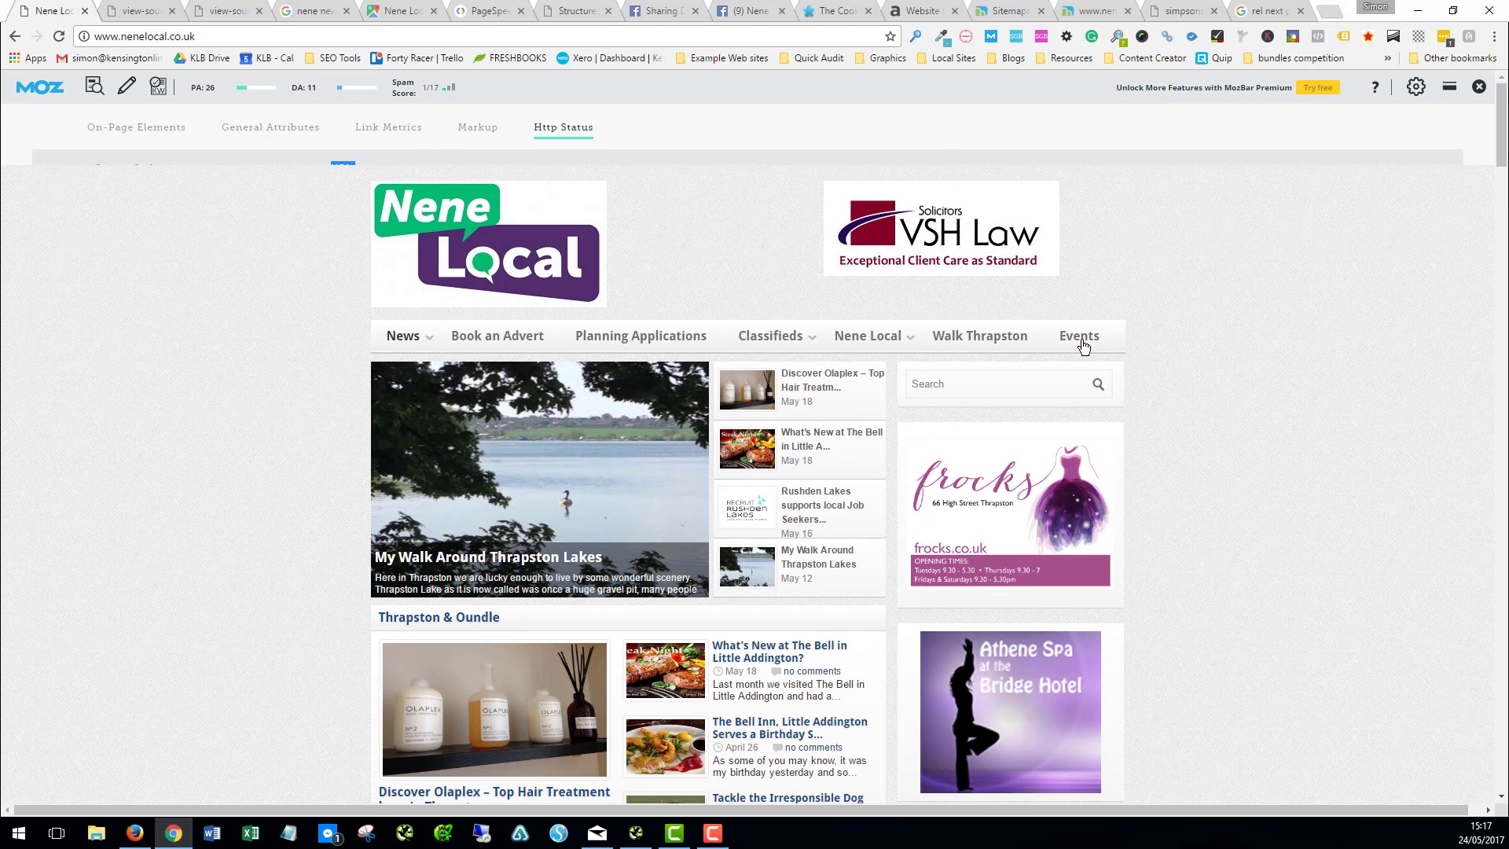
{"action": "left_click", "coordinate": [1083, 338]}
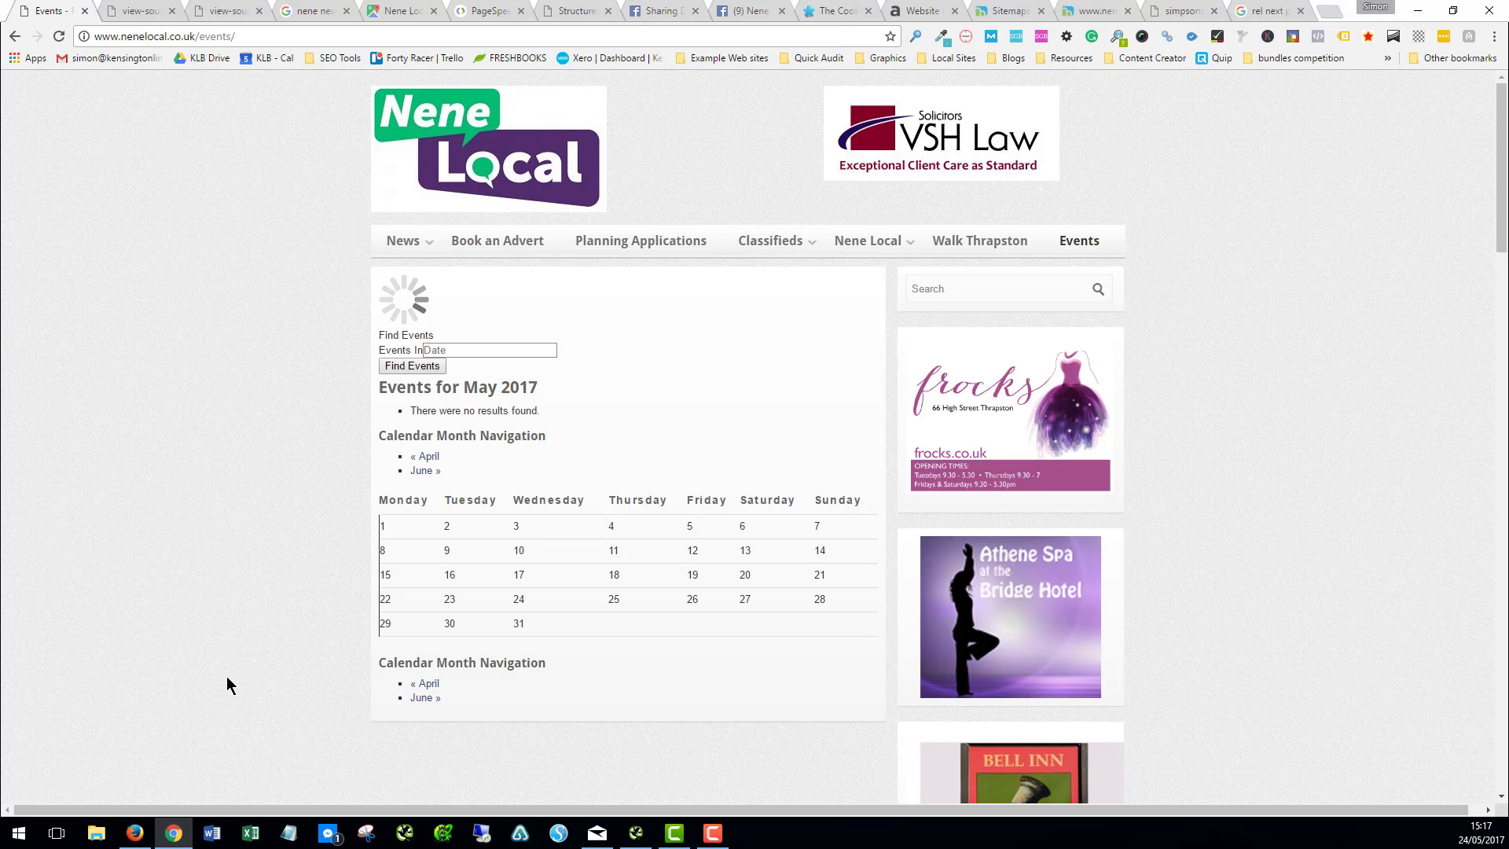
Step: Switch to Screaming Frog SEO Spider and review the crawled page titles over 65 characters
{"action": "left_click", "coordinate": [635, 833]}
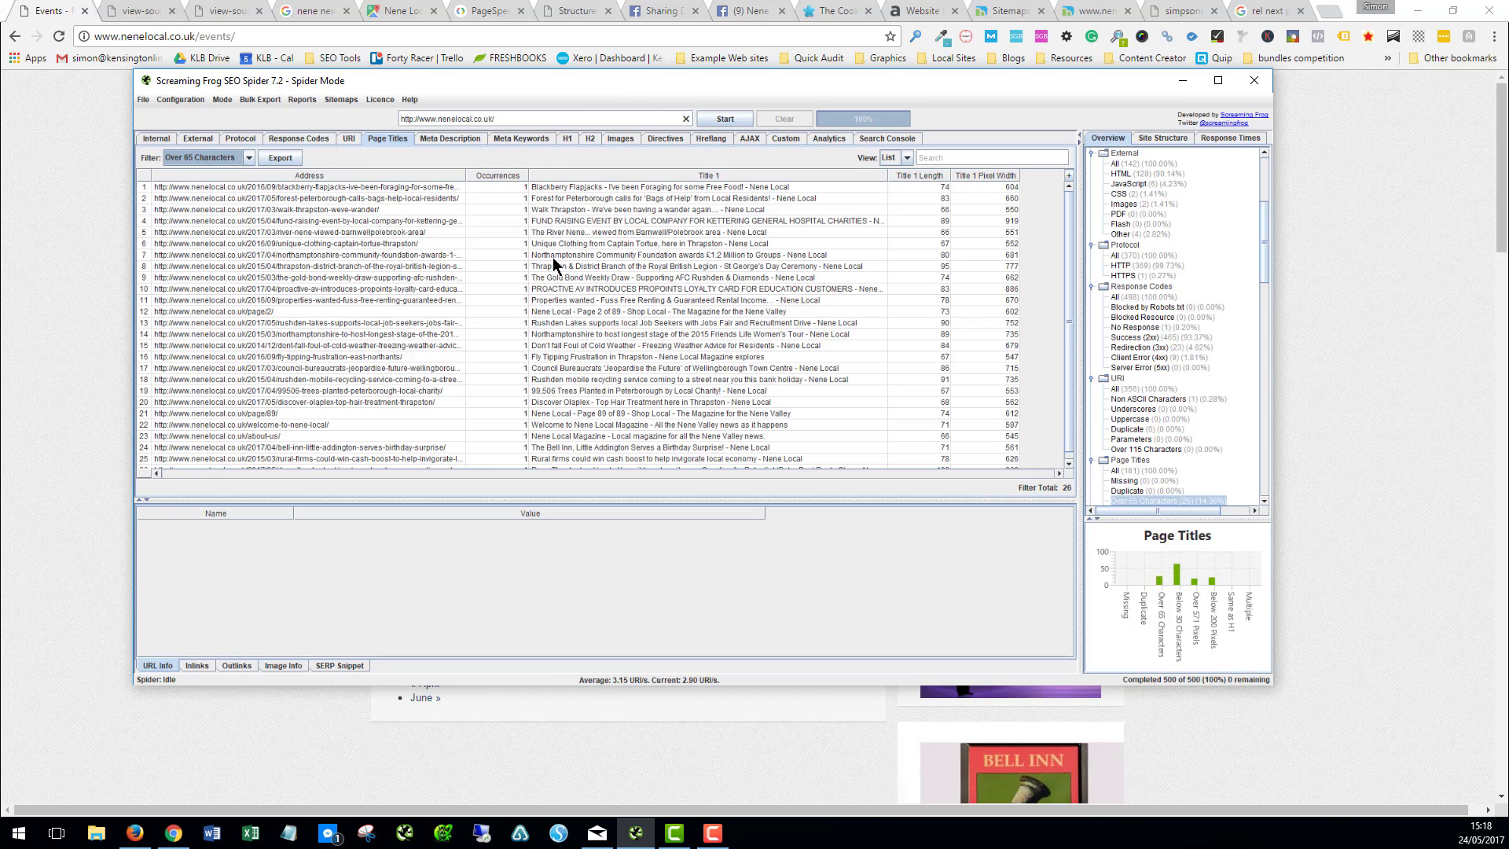
{"action": "scroll", "coordinate": [679, 253], "scroll_direction": "down", "scroll_amount": 1}
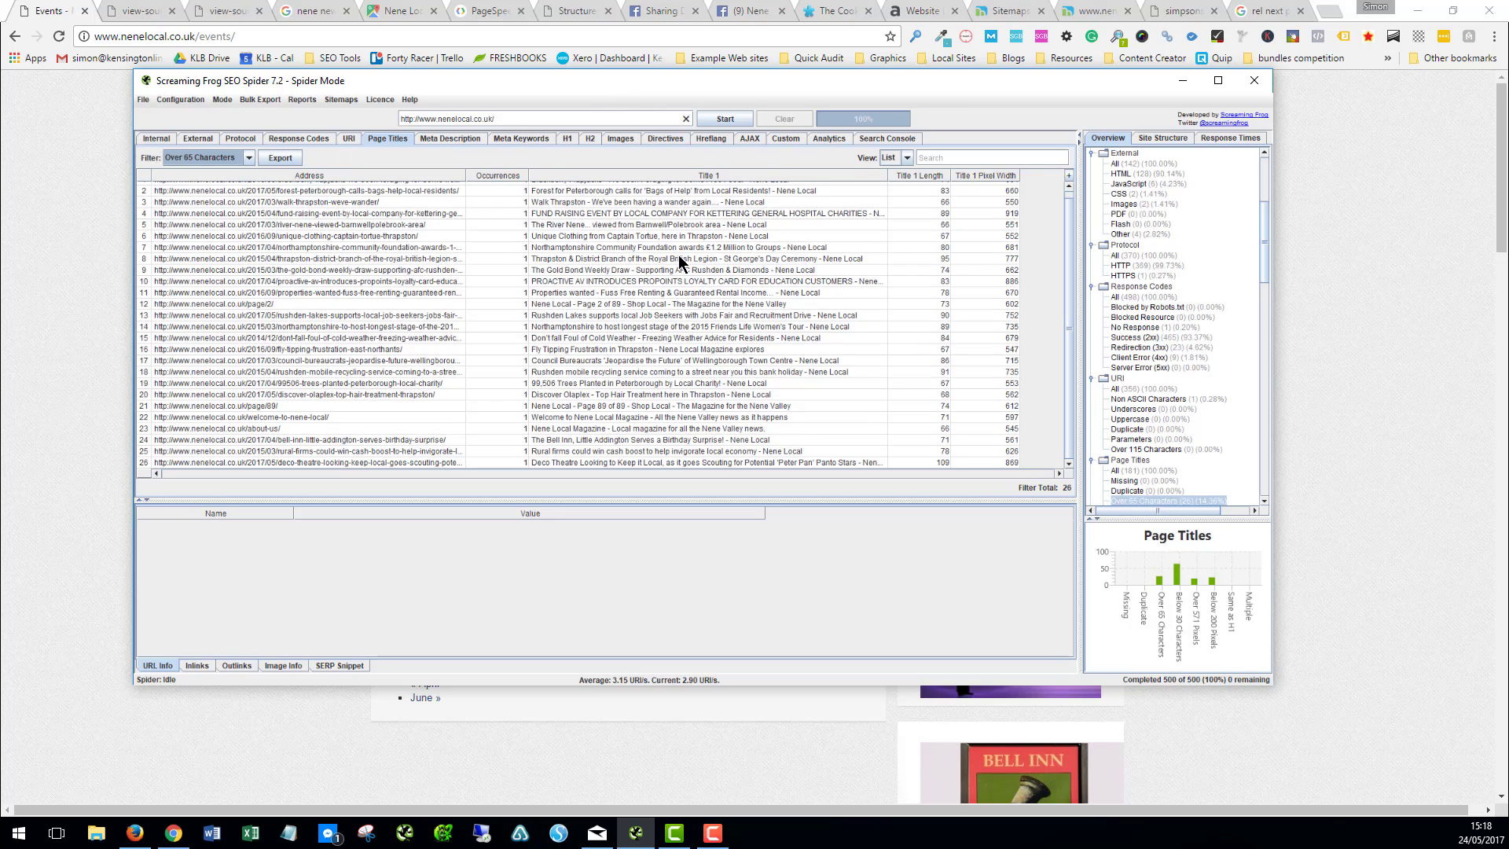
{"action": "scroll", "coordinate": [679, 256], "scroll_direction": "up", "scroll_amount": 1}
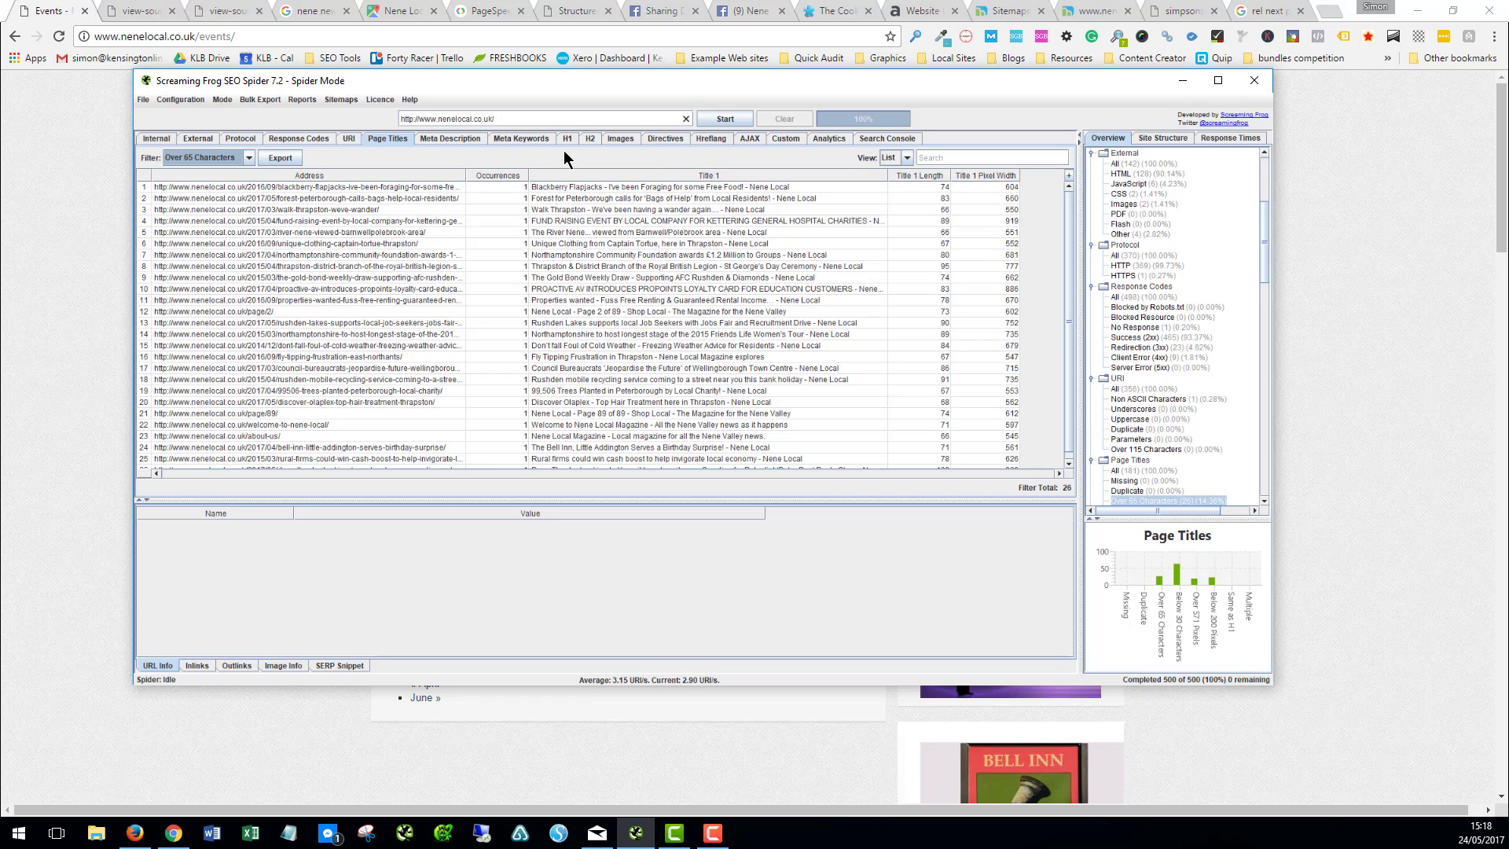
Step: Review the meta descriptions of all crawled Nene Local pages, then check their meta keywords
{"action": "left_click", "coordinate": [446, 139]}
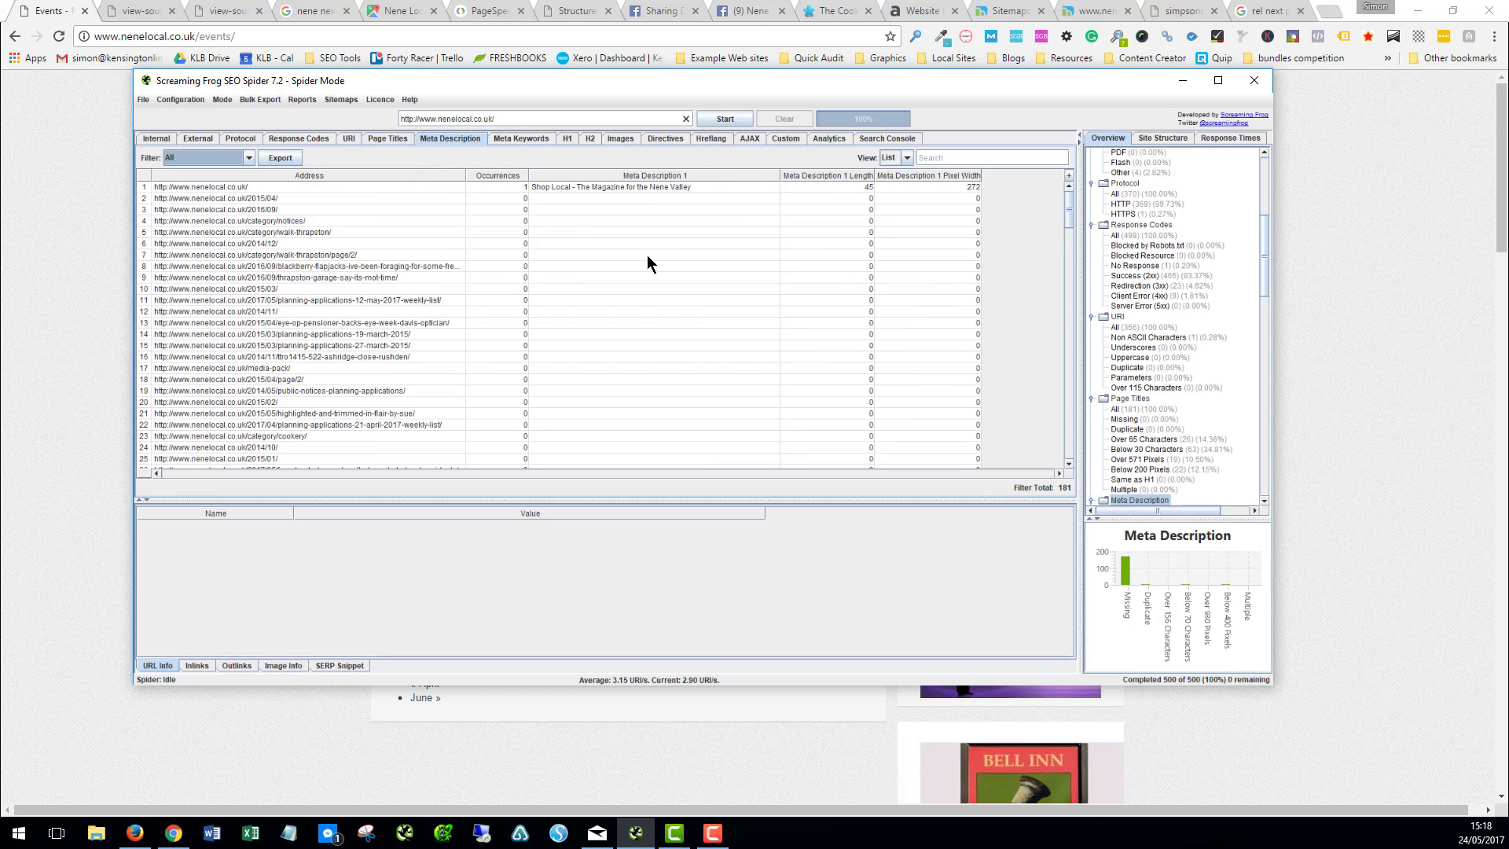
{"action": "scroll", "coordinate": [648, 257], "scroll_direction": "down", "scroll_amount": 18}
{"action": "scroll", "coordinate": [648, 265], "scroll_direction": "down", "scroll_amount": 20}
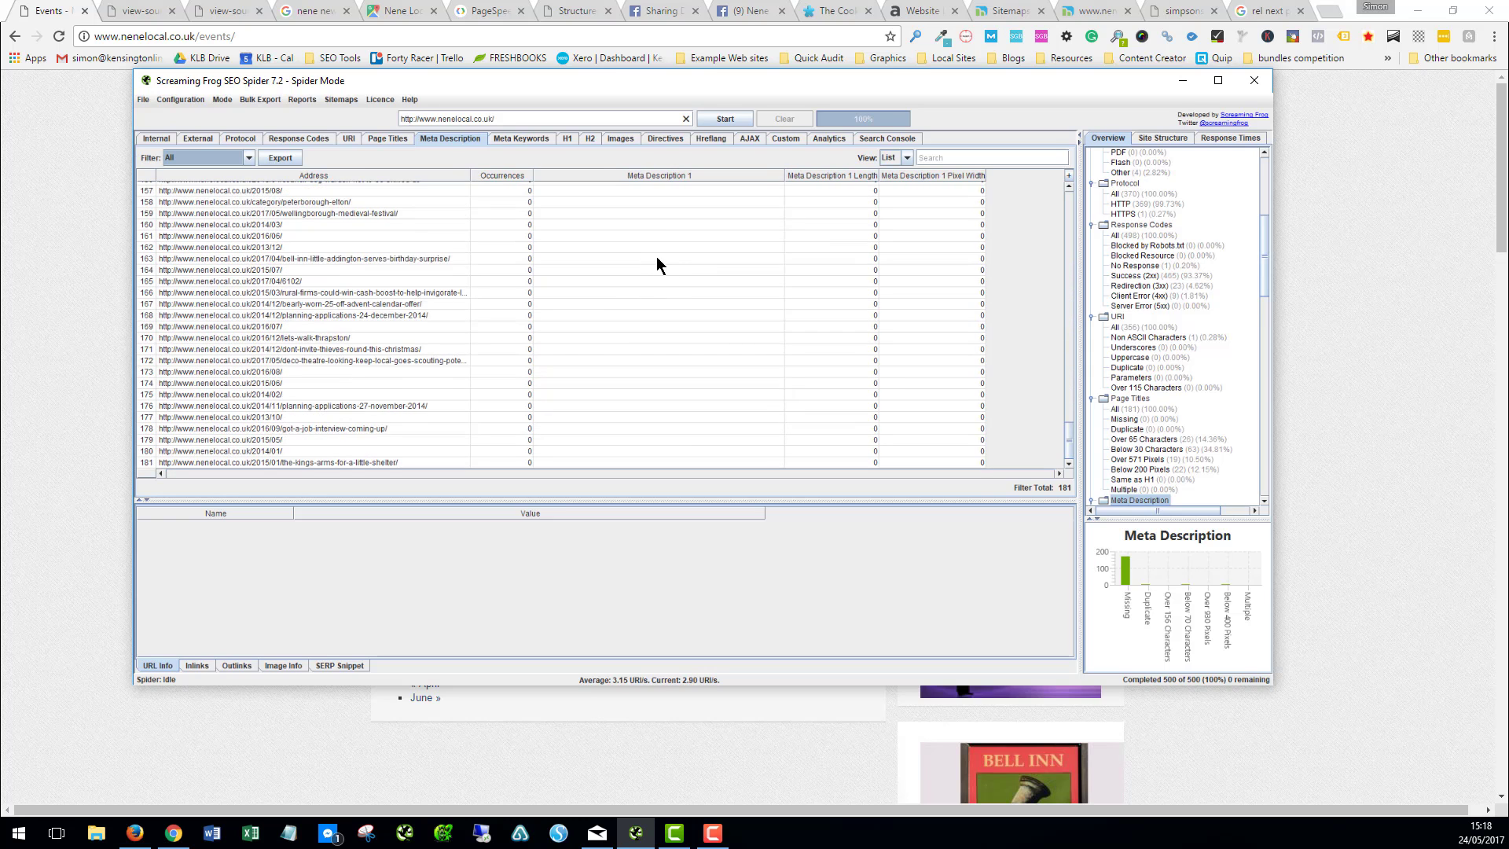
{"action": "scroll", "coordinate": [657, 256], "scroll_direction": "up", "scroll_amount": 20}
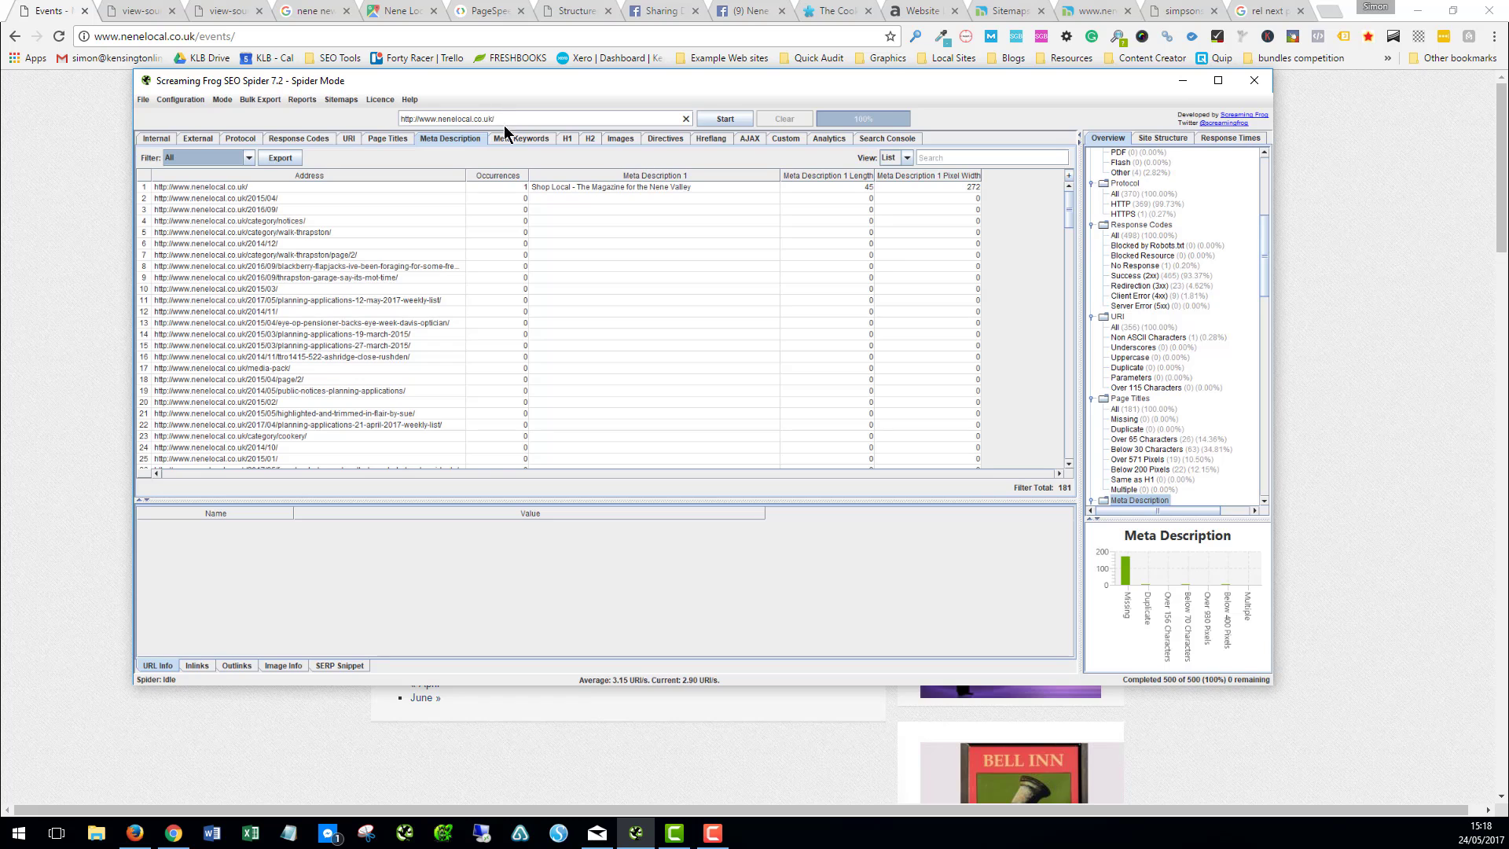
{"action": "left_click", "coordinate": [525, 141]}
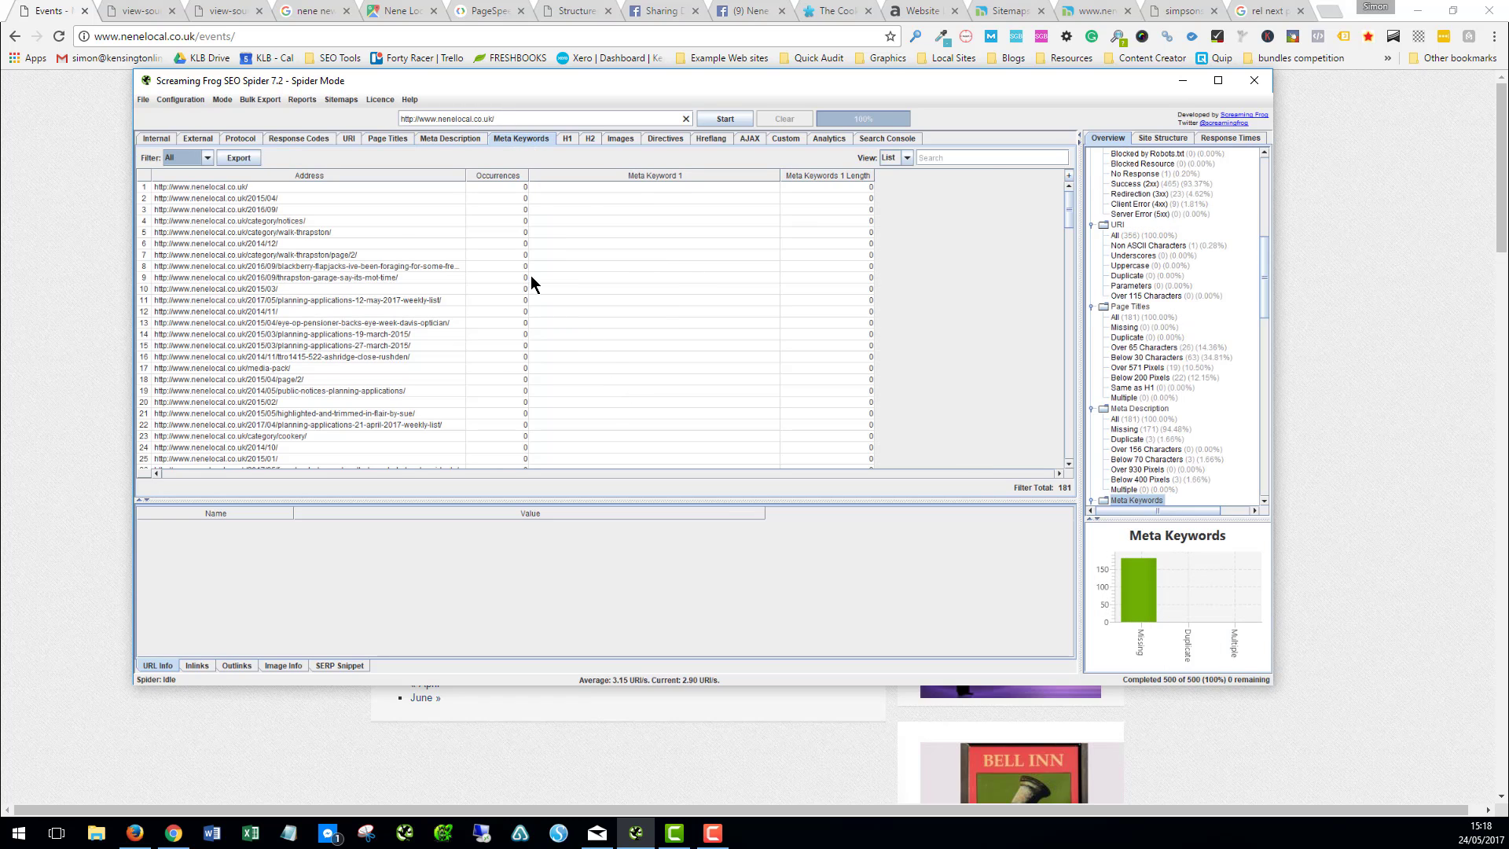
Step: Review the H1 headings of all crawled pages, then examine their H2 headings
{"action": "left_click", "coordinate": [566, 141]}
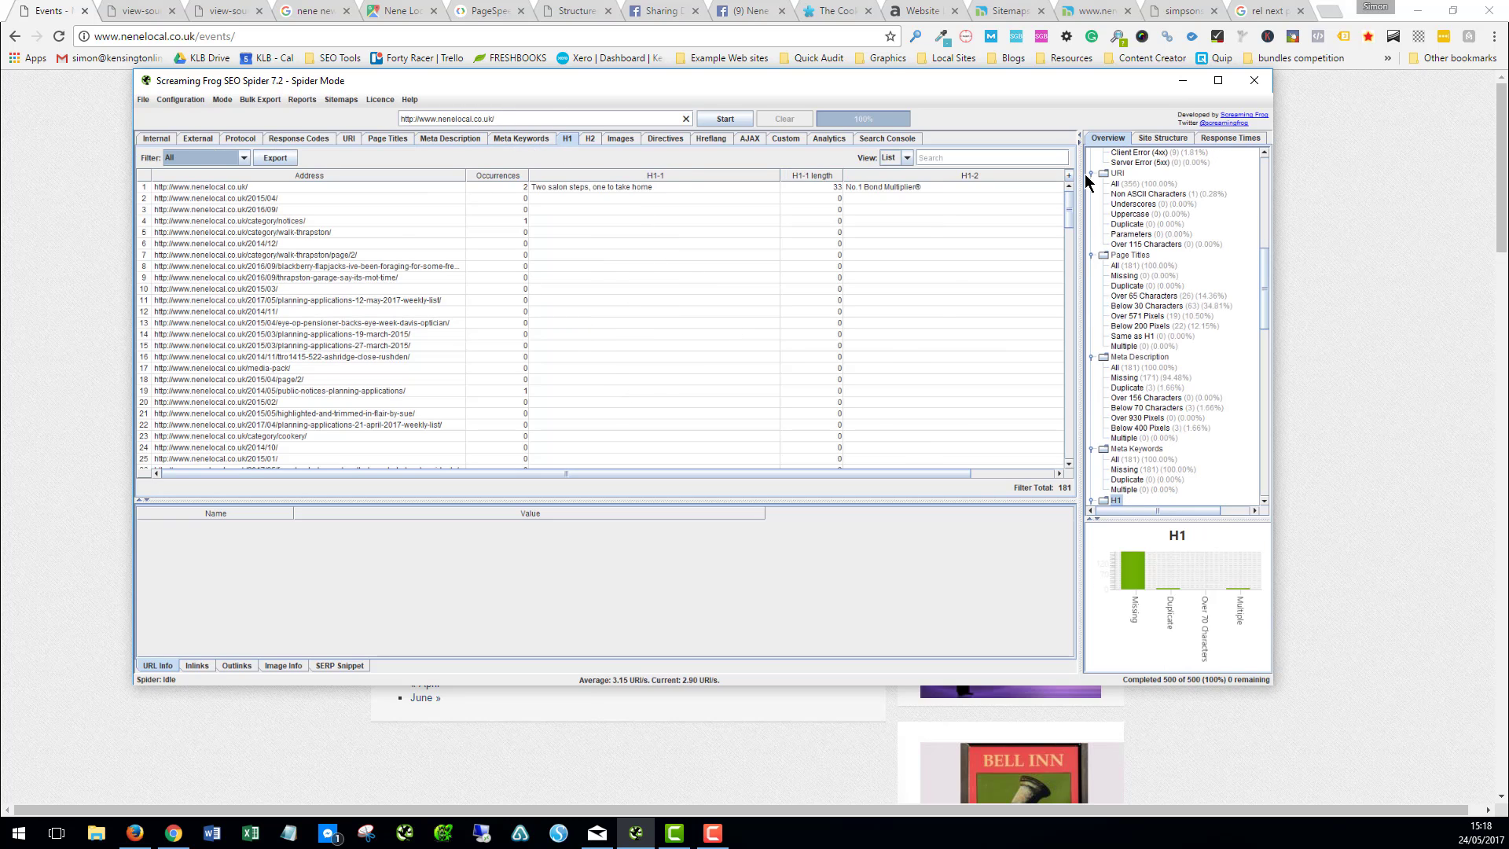
{"action": "scroll", "coordinate": [688, 284], "scroll_direction": "down", "scroll_amount": 3}
{"action": "scroll", "coordinate": [688, 279], "scroll_direction": "down", "scroll_amount": 20}
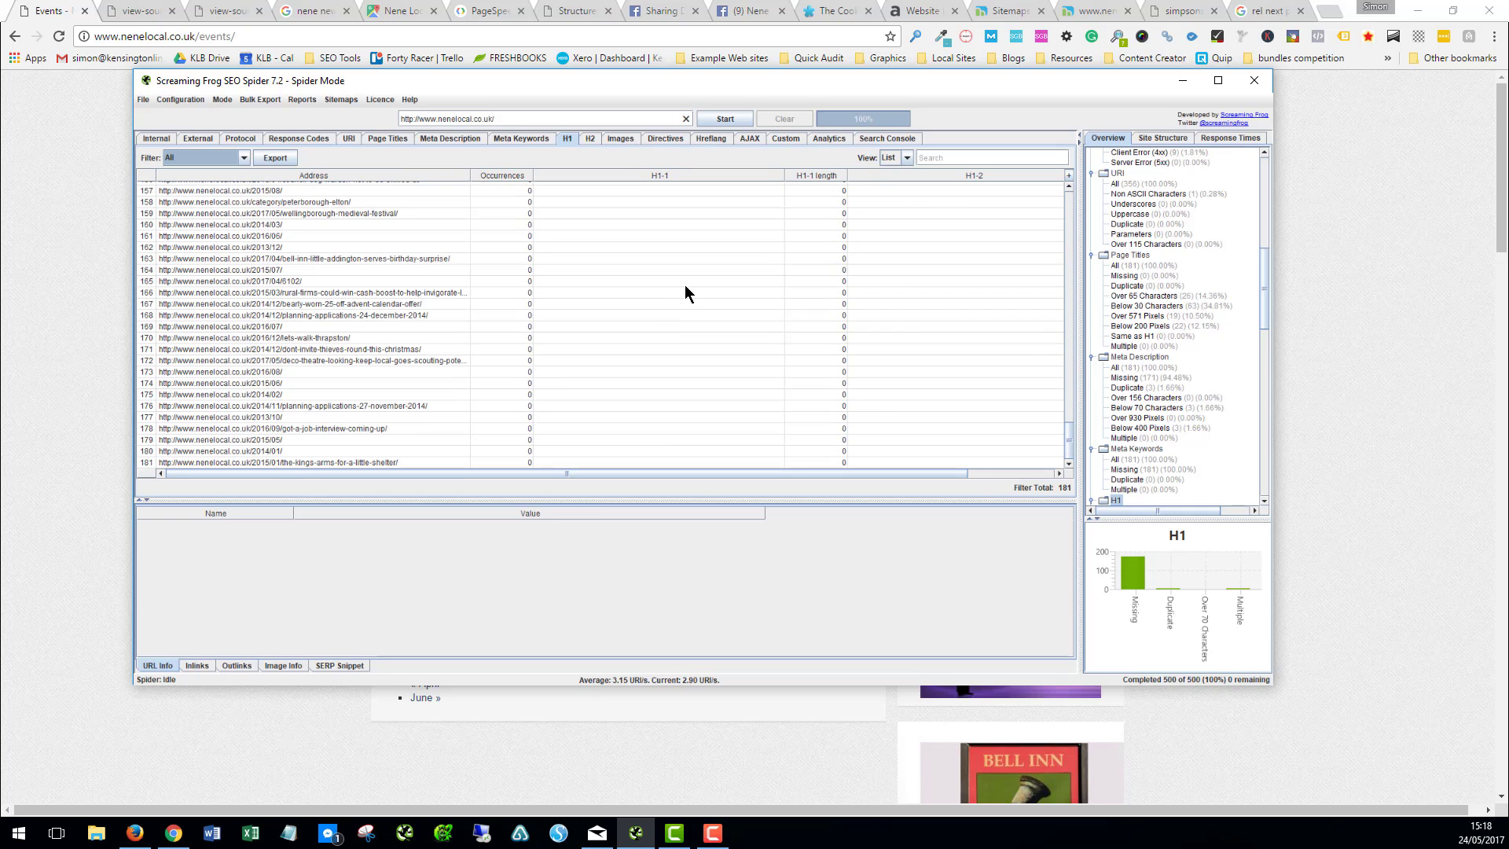
{"action": "scroll", "coordinate": [685, 285], "scroll_direction": "up", "scroll_amount": 20}
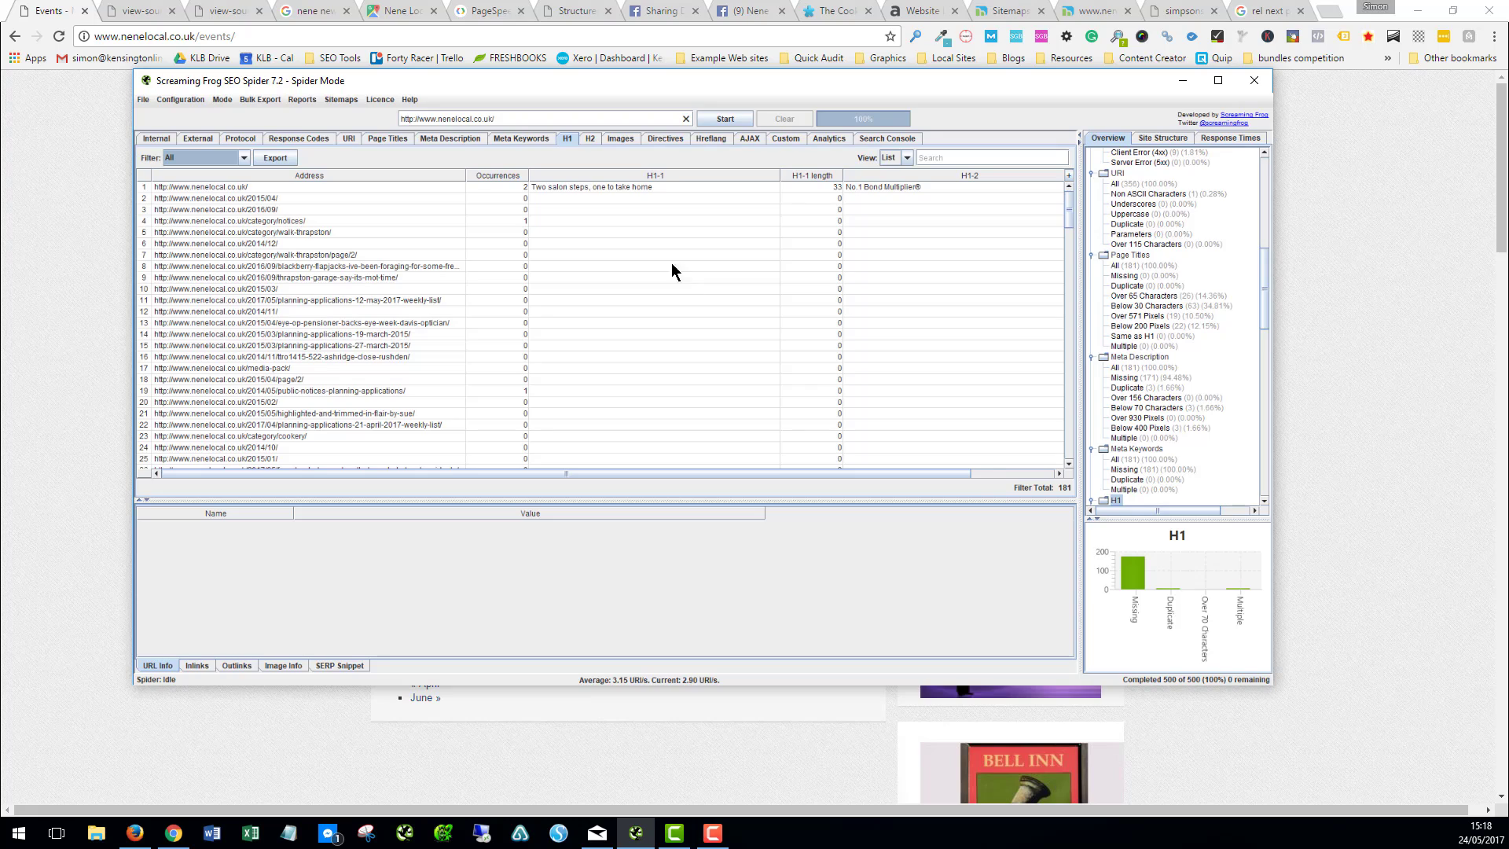
{"action": "left_click", "coordinate": [592, 140]}
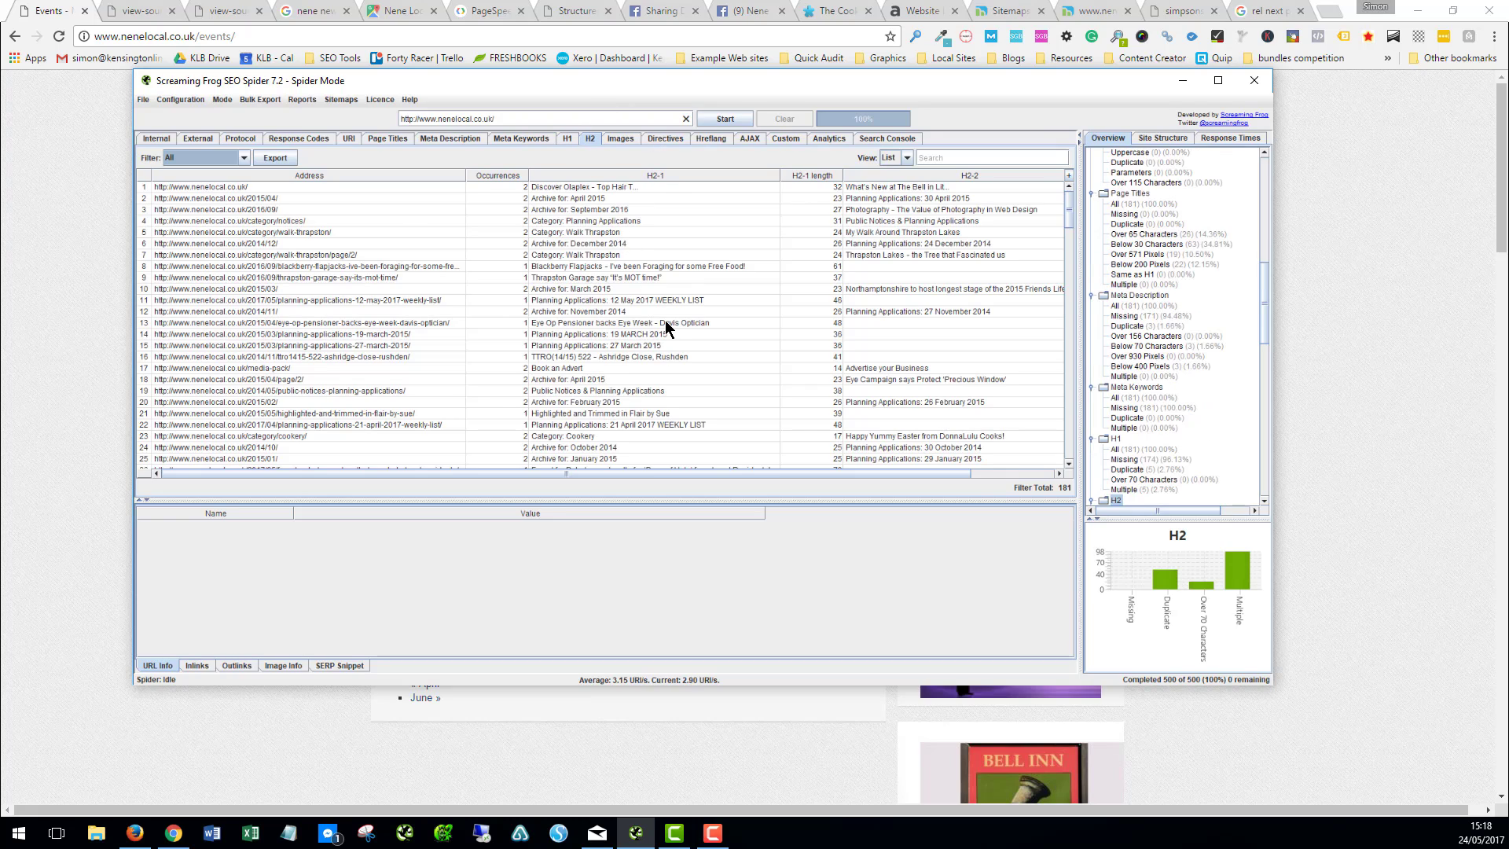
{"action": "scroll", "coordinate": [665, 319], "scroll_direction": "down", "scroll_amount": 10}
{"action": "scroll", "coordinate": [664, 319], "scroll_direction": "up", "scroll_amount": 10}
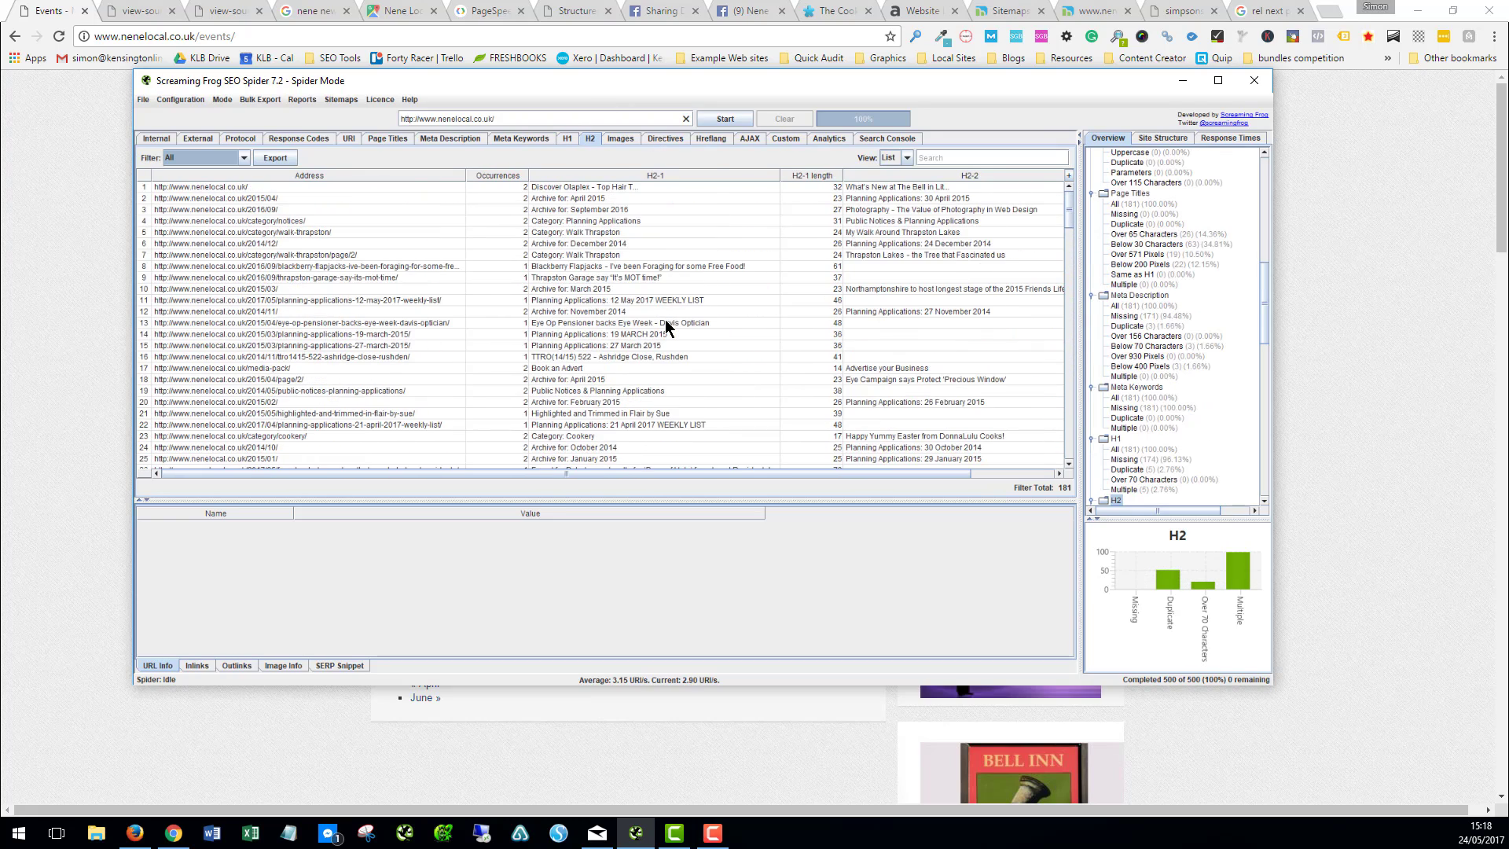
Step: Filter the crawled images by Missing Alt Text, then by Over 100 kb, and review the listed files
{"action": "left_click", "coordinate": [617, 138]}
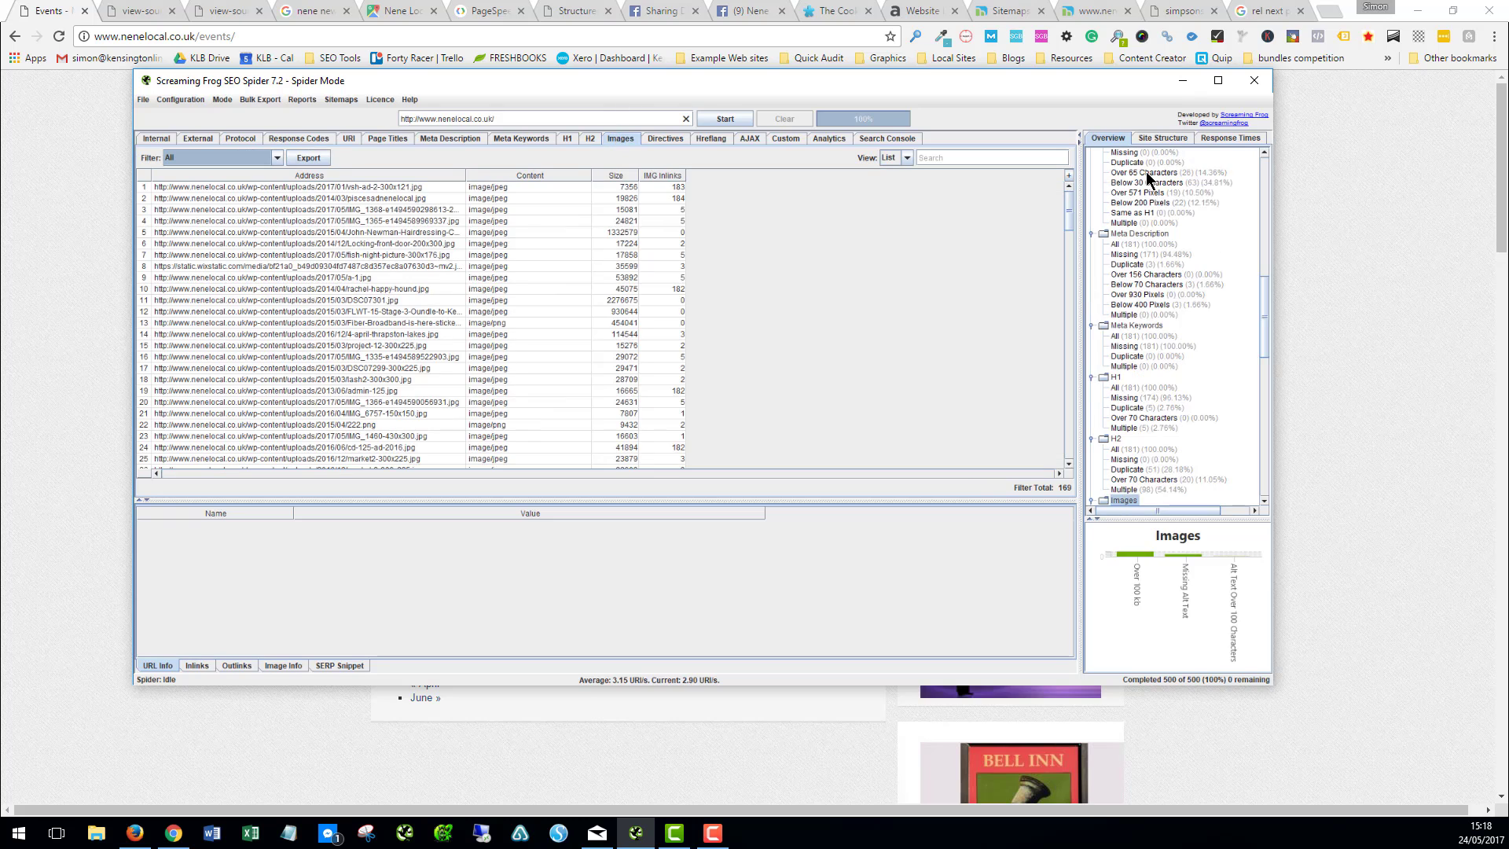
{"action": "left_click", "coordinate": [220, 157]}
{"action": "left_click", "coordinate": [190, 196]}
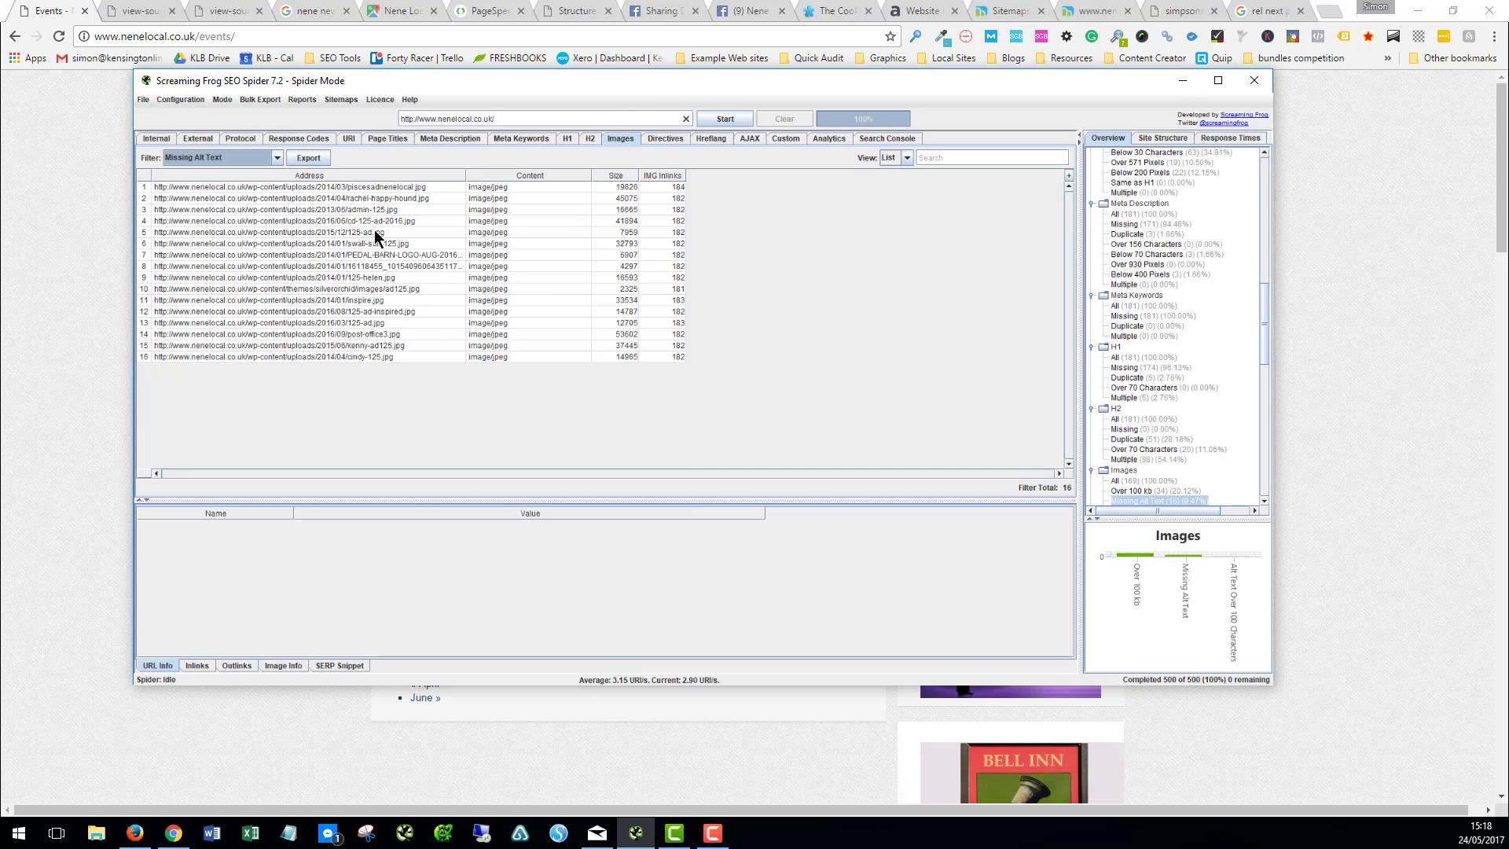
{"action": "left_click", "coordinate": [226, 158]}
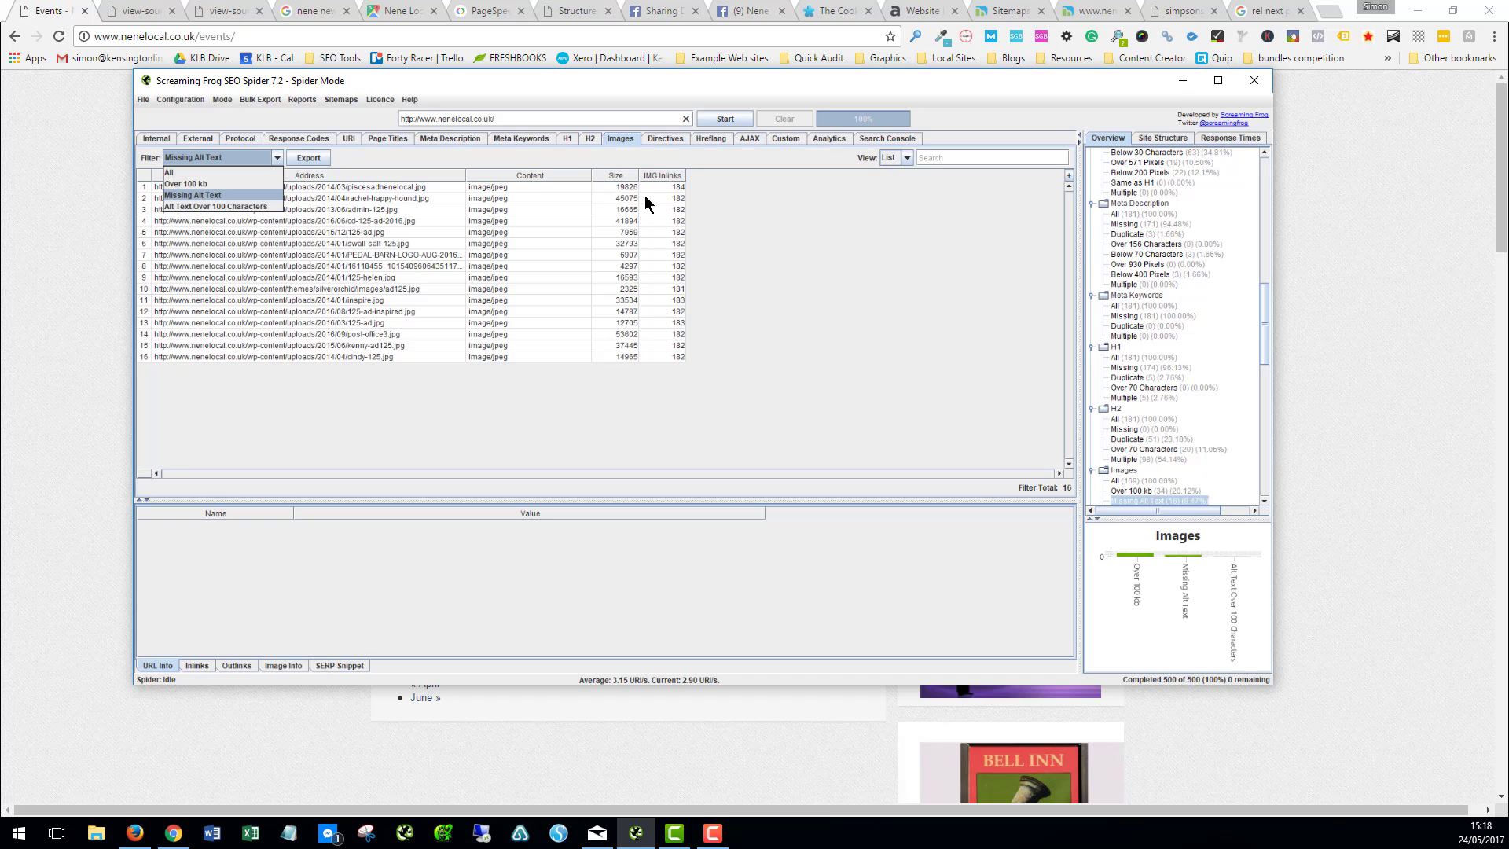
{"action": "left_click", "coordinate": [193, 183]}
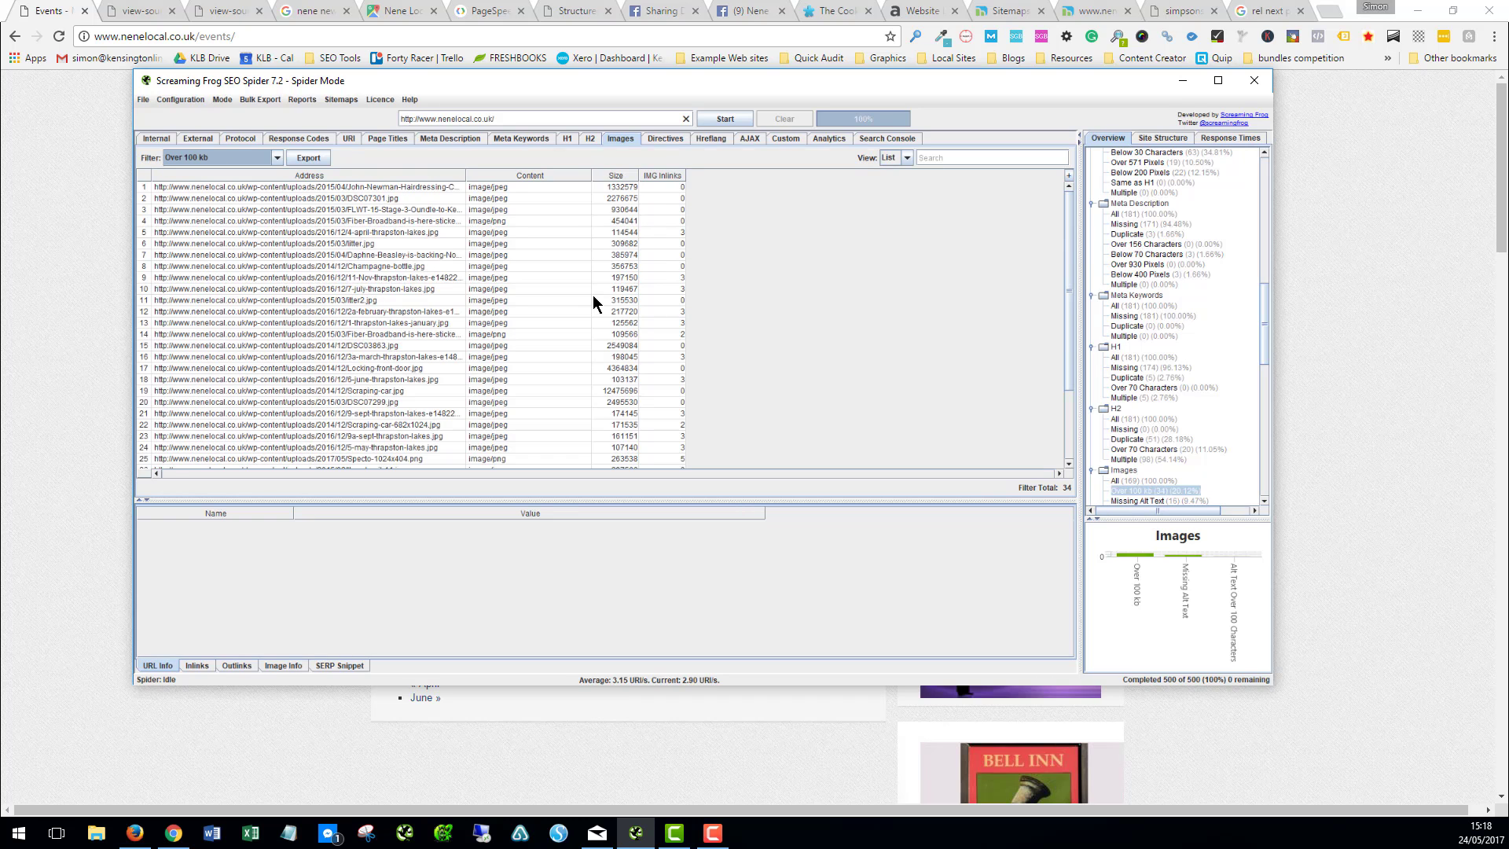
{"action": "scroll", "coordinate": [593, 295], "scroll_direction": "down", "scroll_amount": 3}
{"action": "scroll", "coordinate": [593, 295], "scroll_direction": "up", "scroll_amount": 3}
Step: Return to the Nene Local site in the browser and open its News page
{"action": "left_click", "coordinate": [1182, 80]}
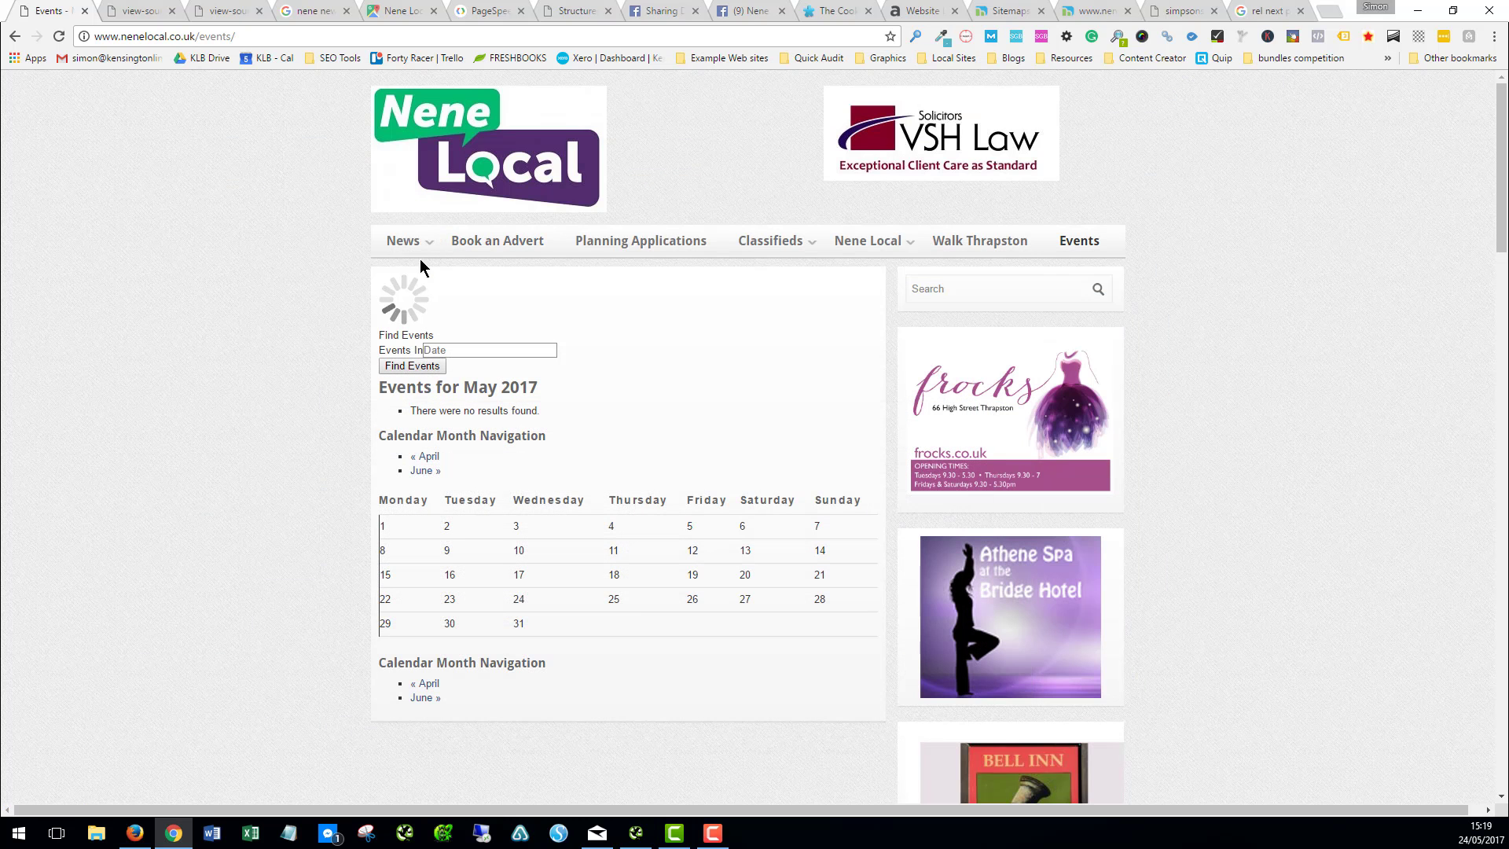
{"action": "left_click", "coordinate": [403, 241]}
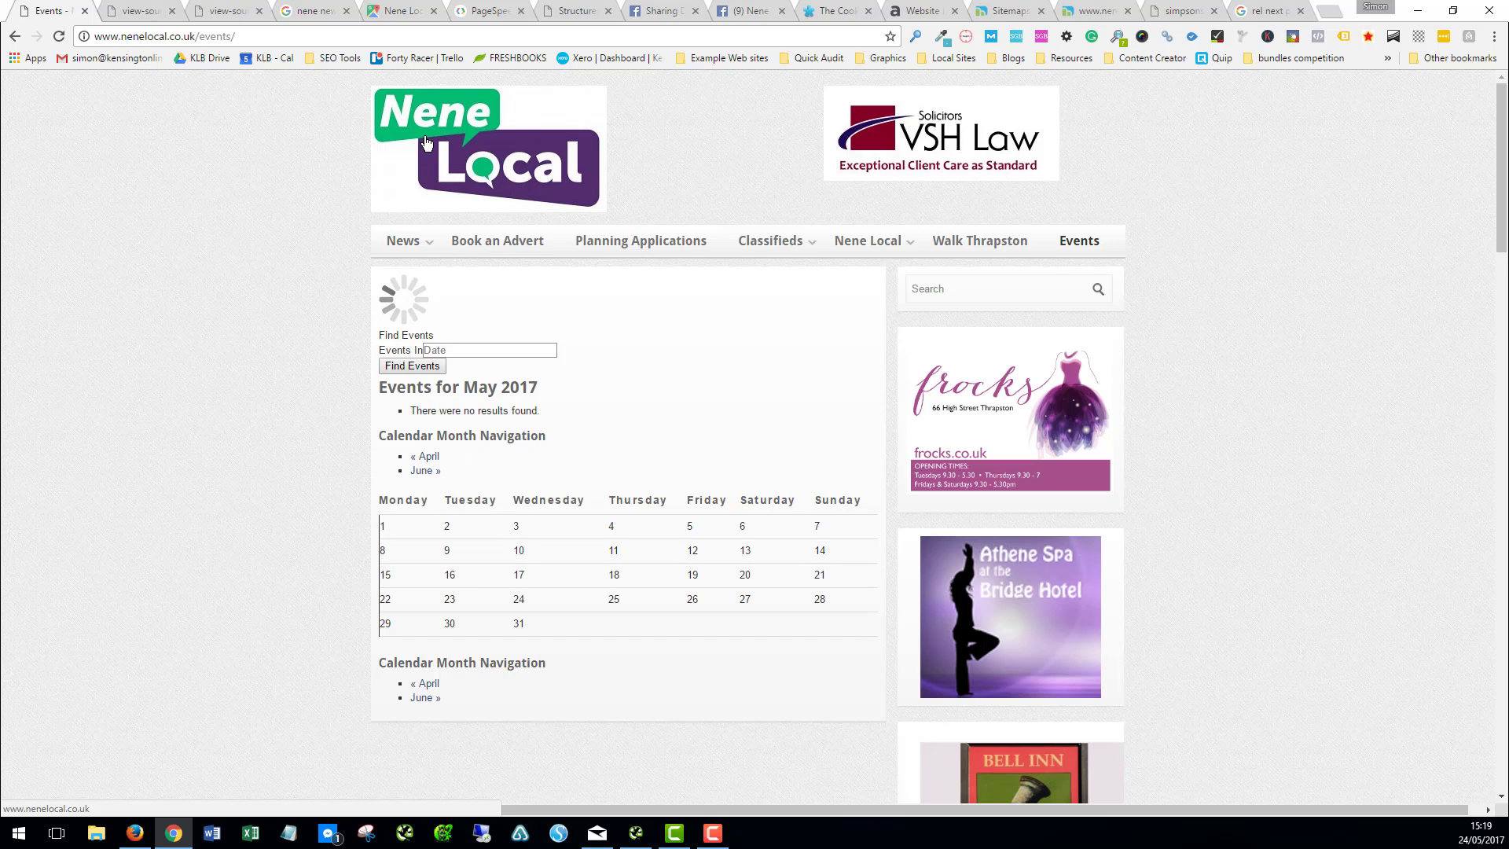